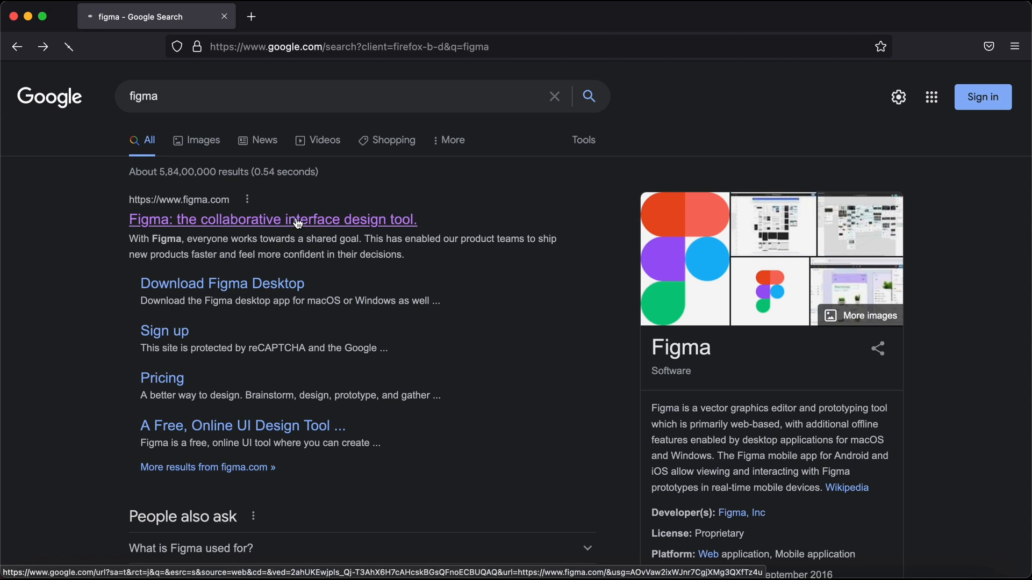
- Scroll through the figma.com homepage
{"action": "scroll", "coordinate": [347, 353], "scroll_direction": "down", "scroll_amount": 15}
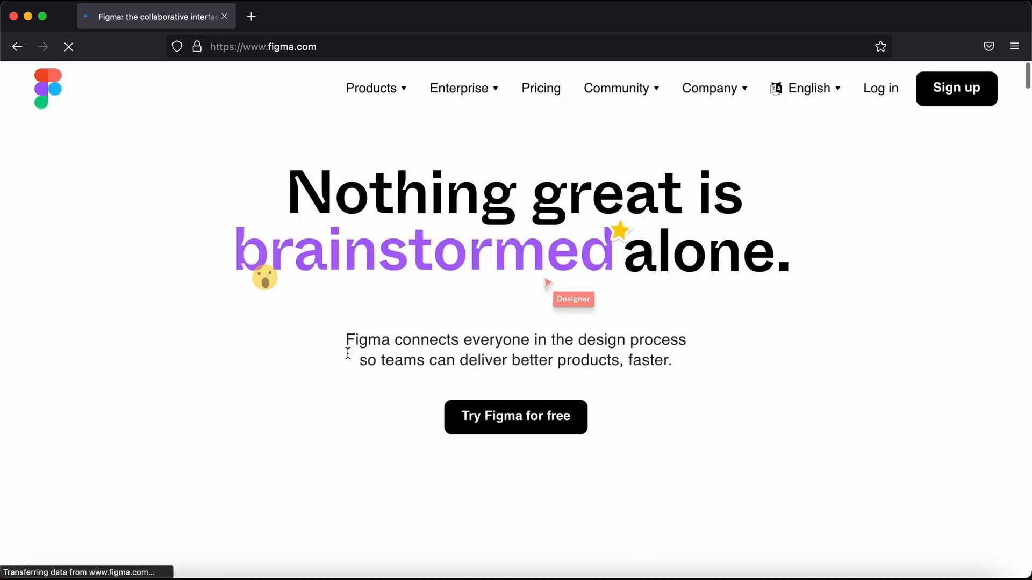
{"action": "scroll", "coordinate": [348, 357], "scroll_direction": "down", "scroll_amount": 20}
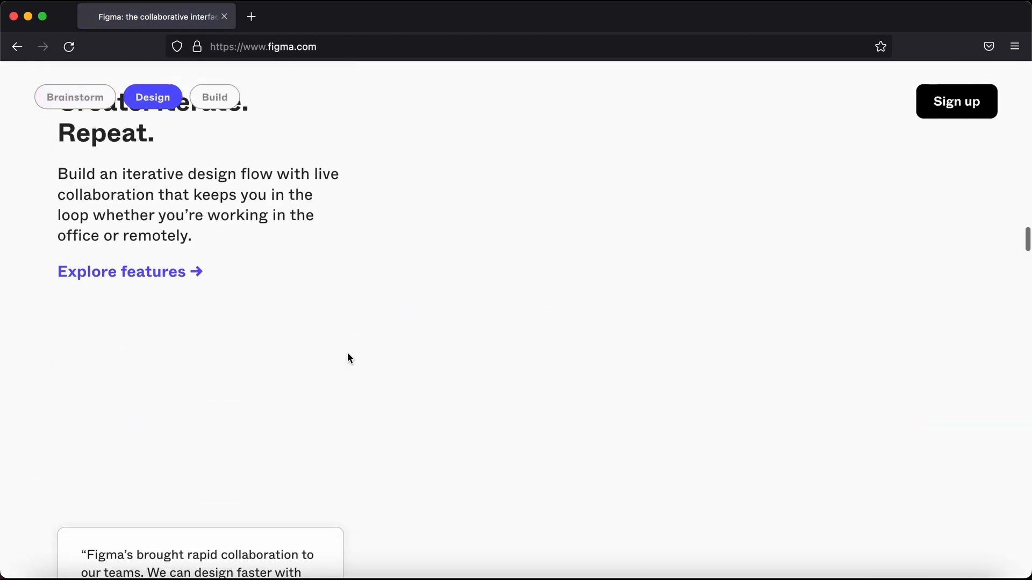
{"action": "scroll", "coordinate": [347, 357], "scroll_direction": "down", "scroll_amount": 5}
{"action": "scroll", "coordinate": [347, 353], "scroll_direction": "up", "scroll_amount": 20}
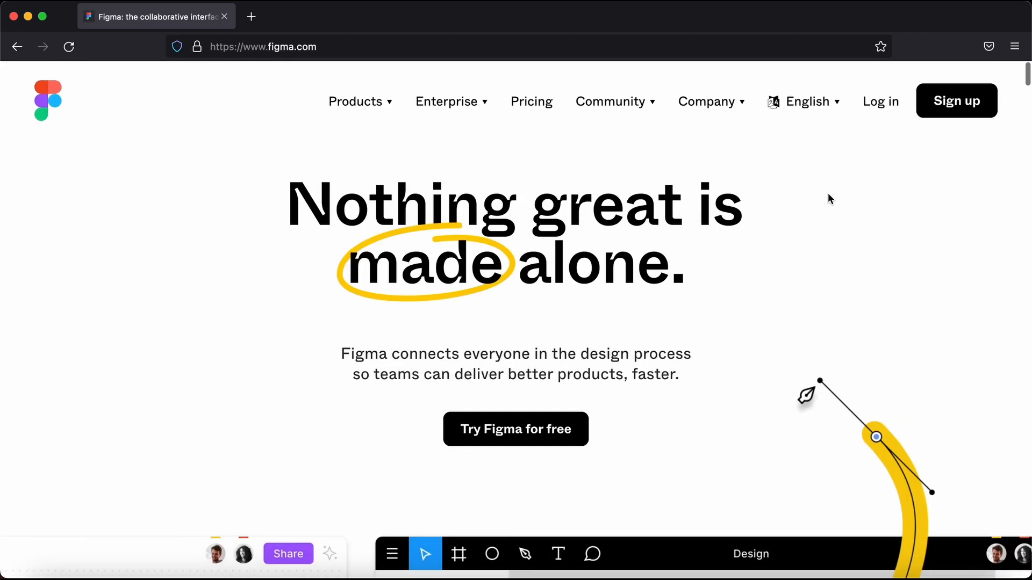
- Open and dismiss the Sign up form, then switch to the Figma desktop app
{"action": "left_click", "coordinate": [976, 101]}
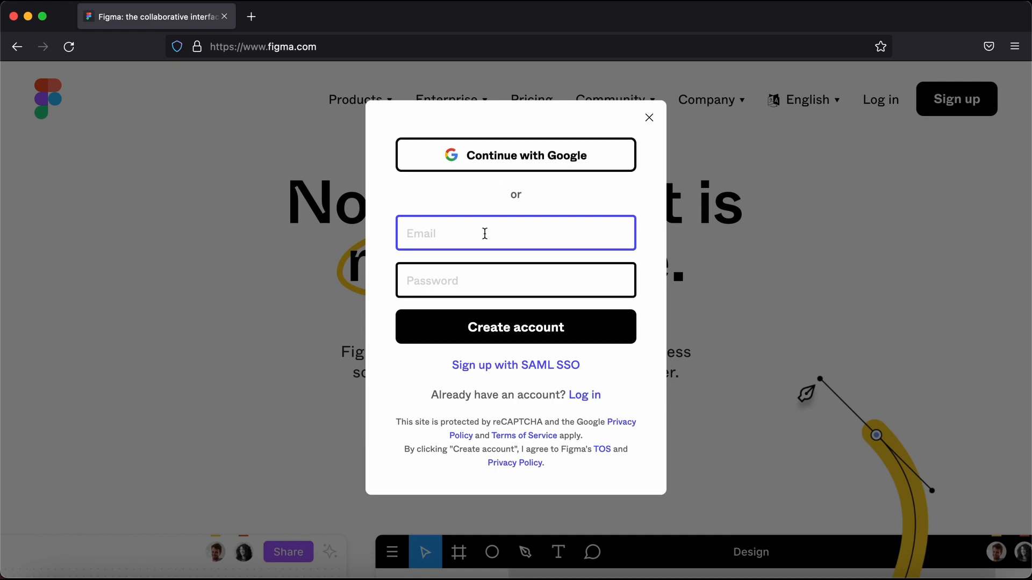
{"action": "left_click", "coordinate": [650, 125]}
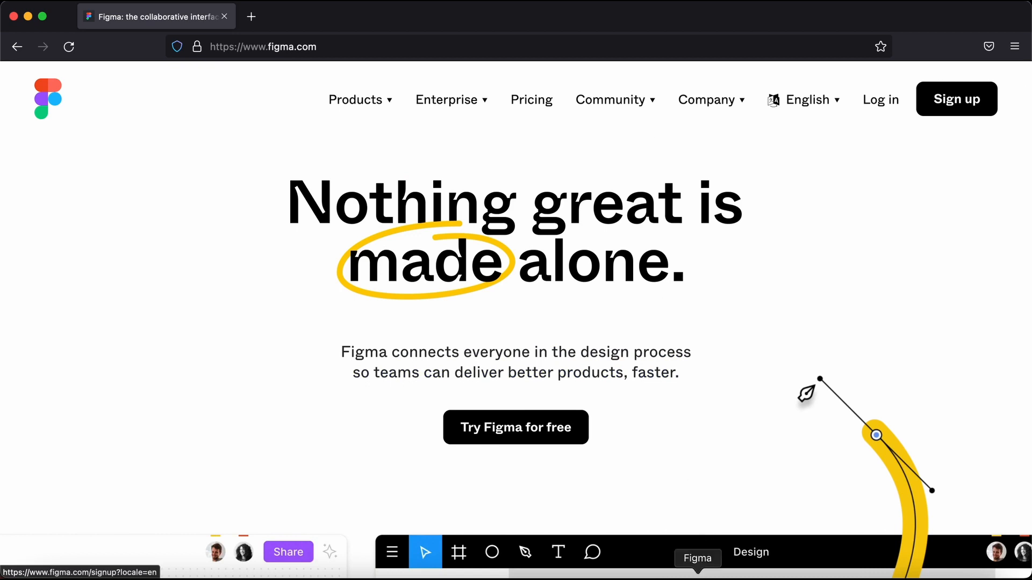
{"action": "left_click", "coordinate": [698, 576]}
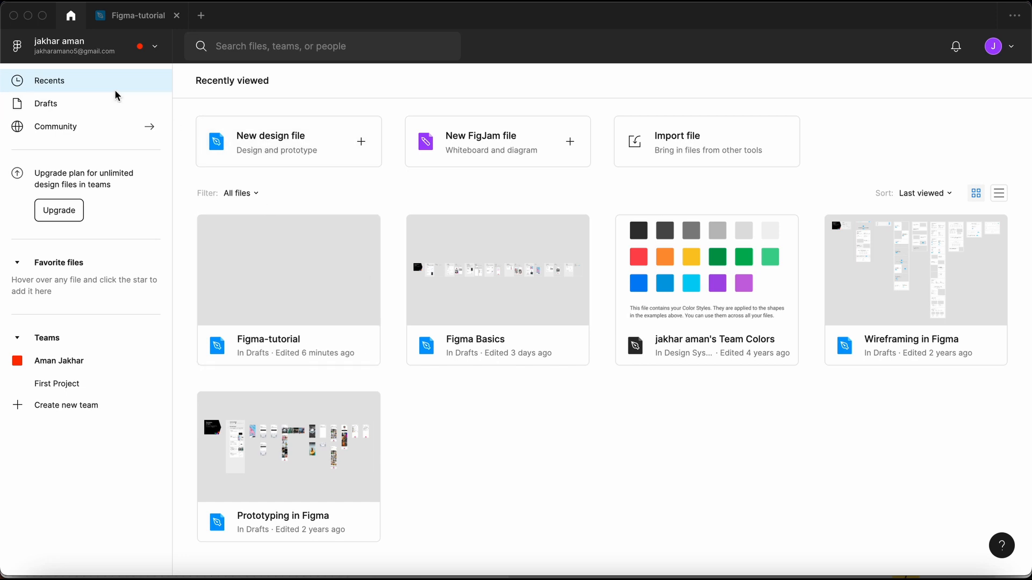
{"action": "left_click", "coordinate": [127, 126]}
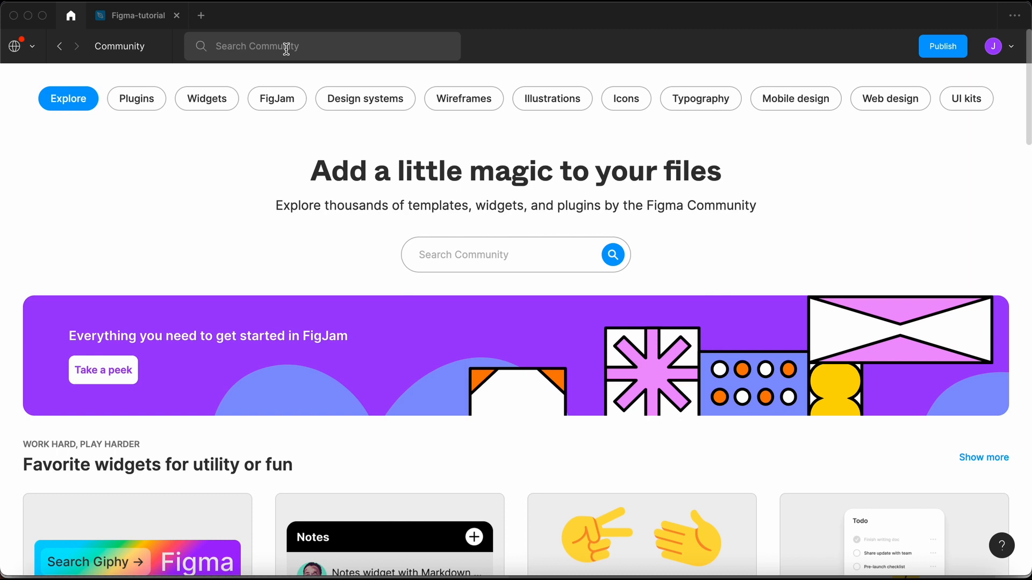
{"action": "scroll", "coordinate": [344, 313], "scroll_direction": "down", "scroll_amount": 2}
{"action": "scroll", "coordinate": [342, 312], "scroll_direction": "down", "scroll_amount": 10}
{"action": "scroll", "coordinate": [342, 311], "scroll_direction": "up", "scroll_amount": 12}
{"action": "left_click", "coordinate": [63, 46]}
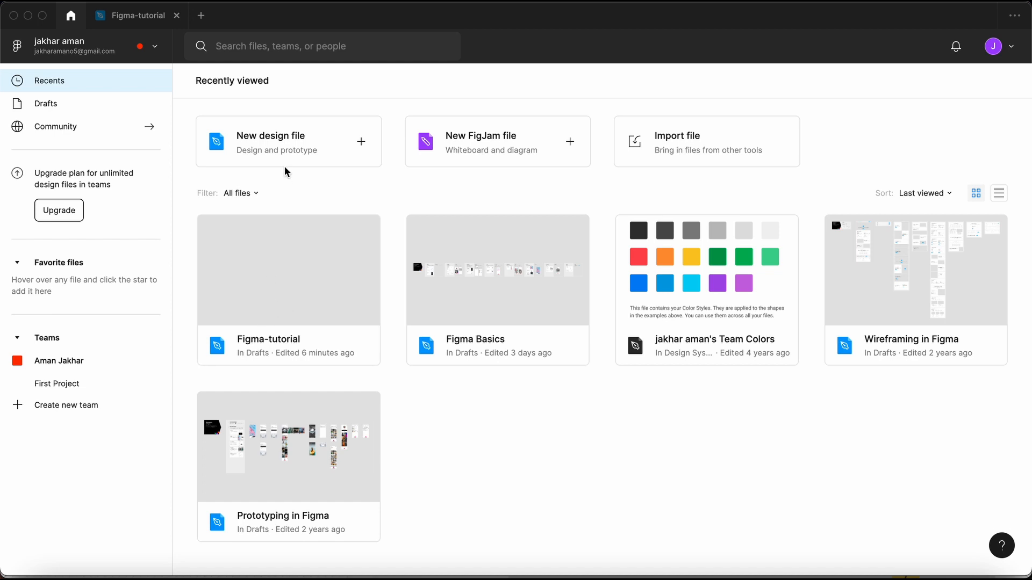
- Open the Figma-tutorial file, look through the Frame, Shape and Pen menus, then select Text
{"action": "double_click", "coordinate": [280, 299]}
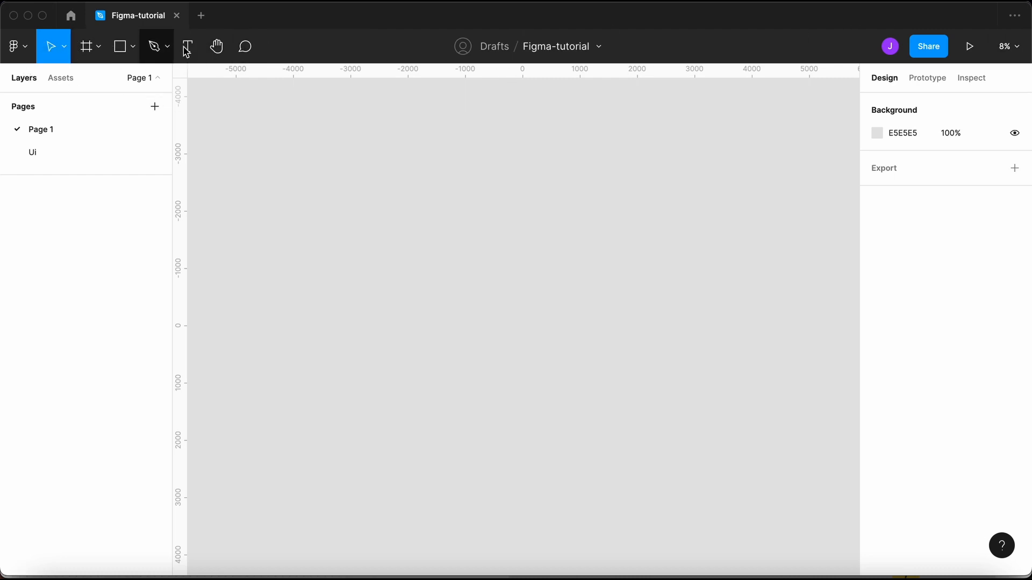
{"action": "left_click", "coordinate": [103, 54]}
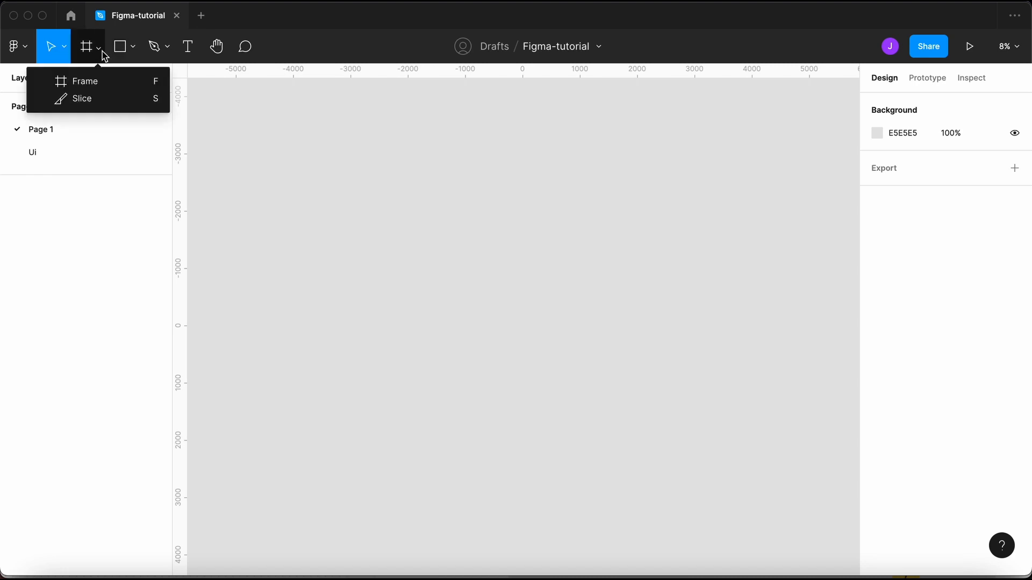
{"action": "left_click", "coordinate": [138, 54]}
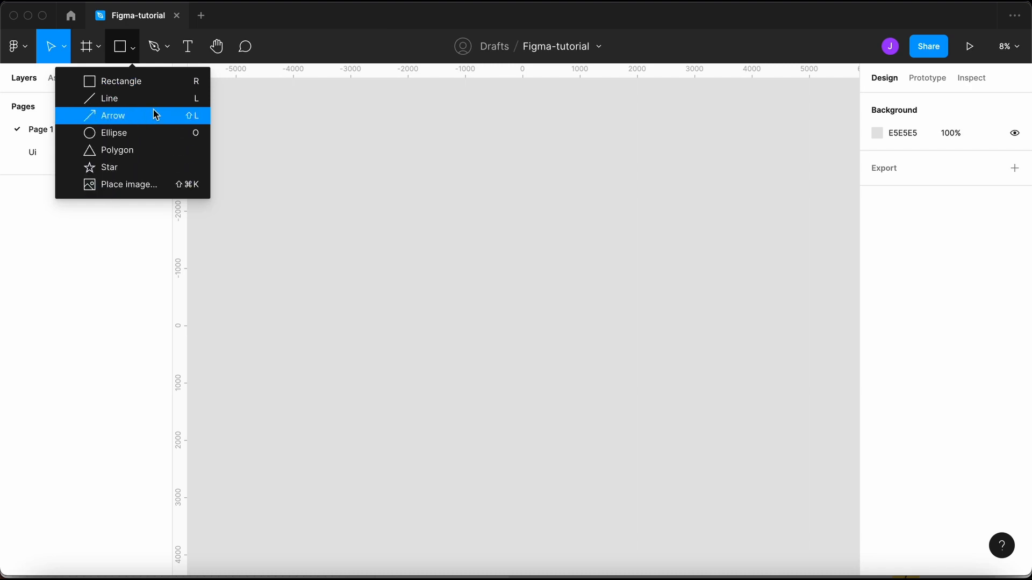
{"action": "left_click", "coordinate": [168, 51]}
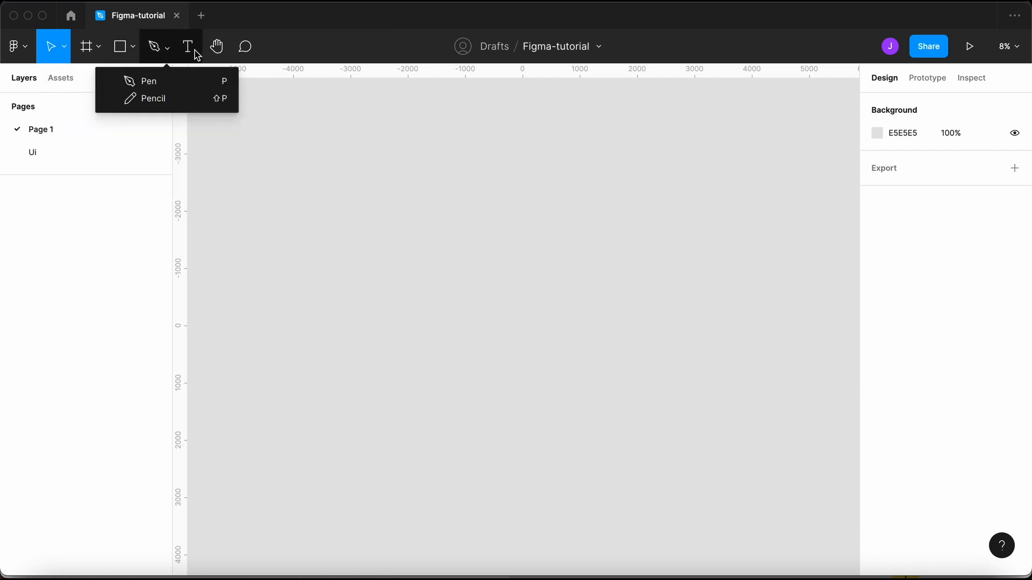
{"action": "left_click", "coordinate": [189, 48]}
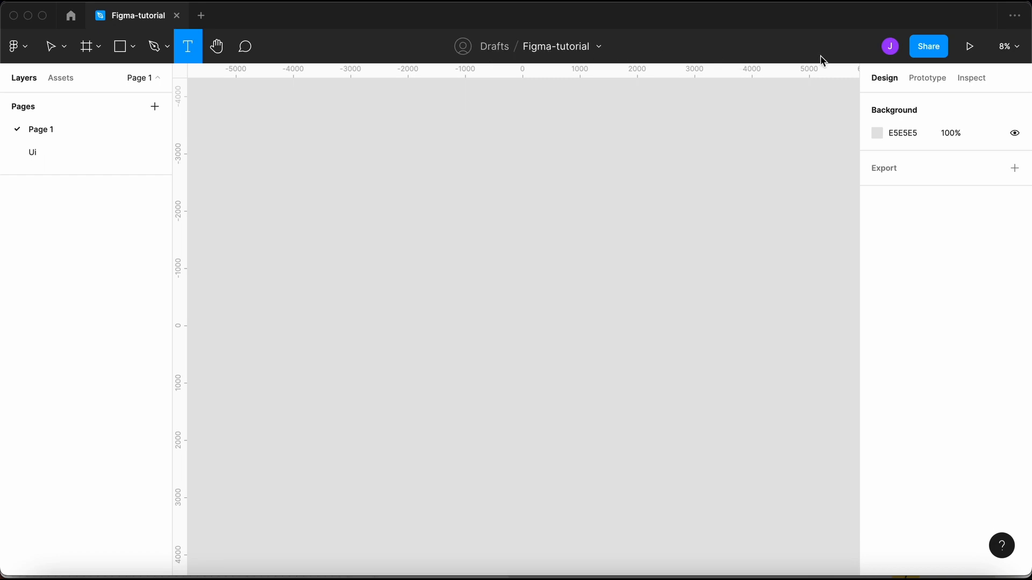
{"action": "mouse_move", "coordinate": [889, 48]}
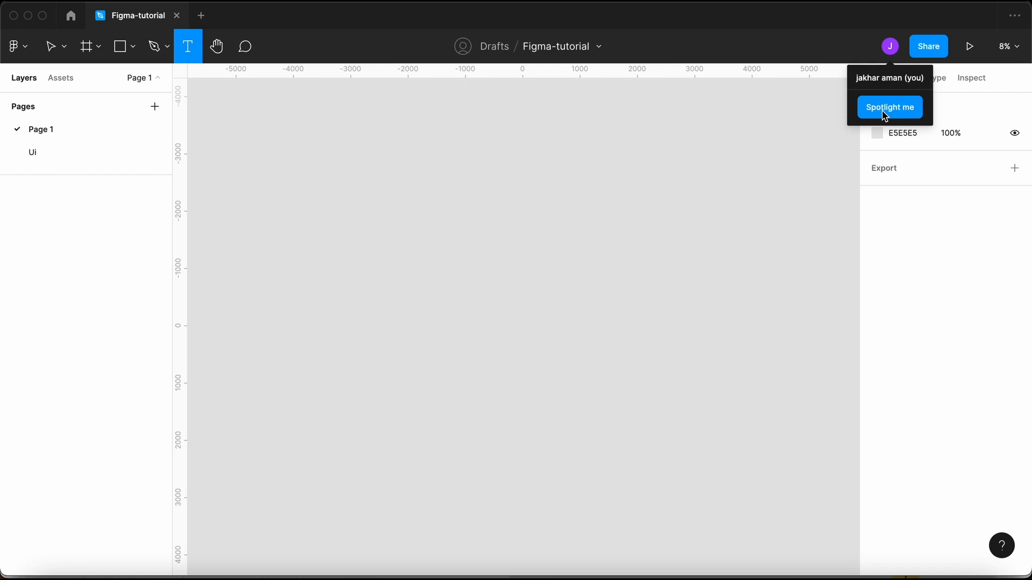
{"action": "left_click", "coordinate": [896, 35]}
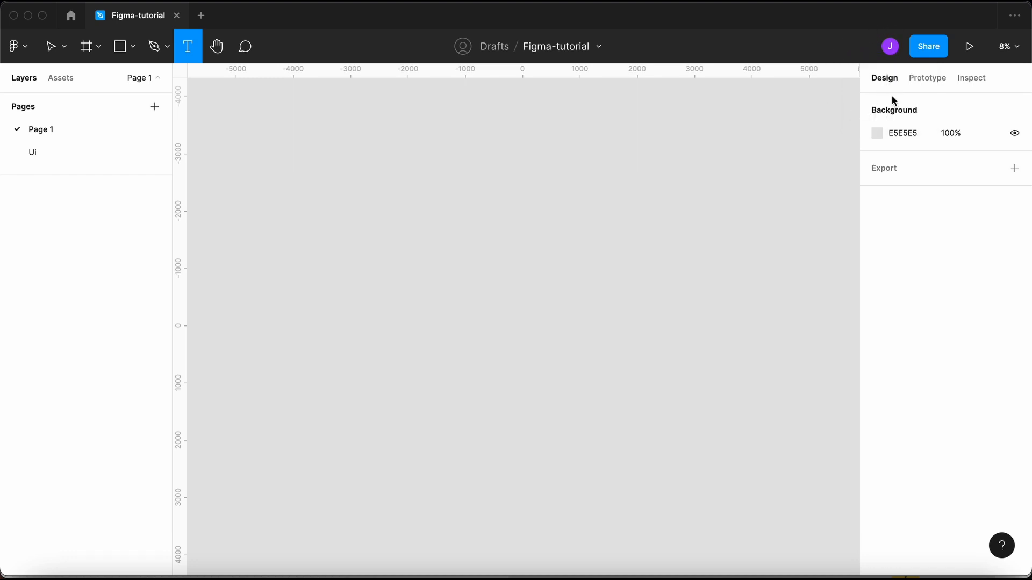
{"action": "mouse_move", "coordinate": [889, 53]}
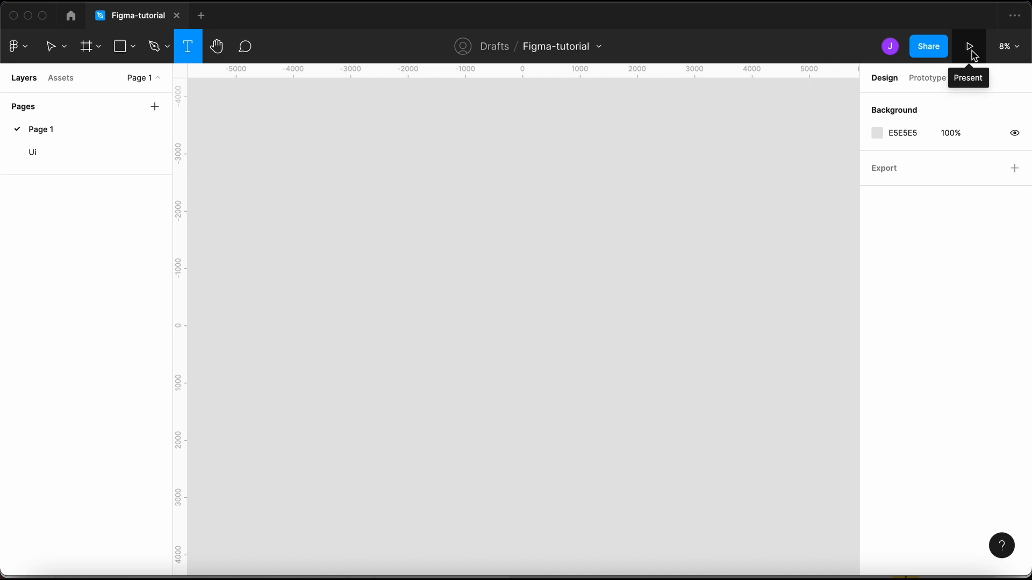
{"action": "left_click", "coordinate": [1016, 52]}
{"action": "left_click", "coordinate": [1016, 52]}
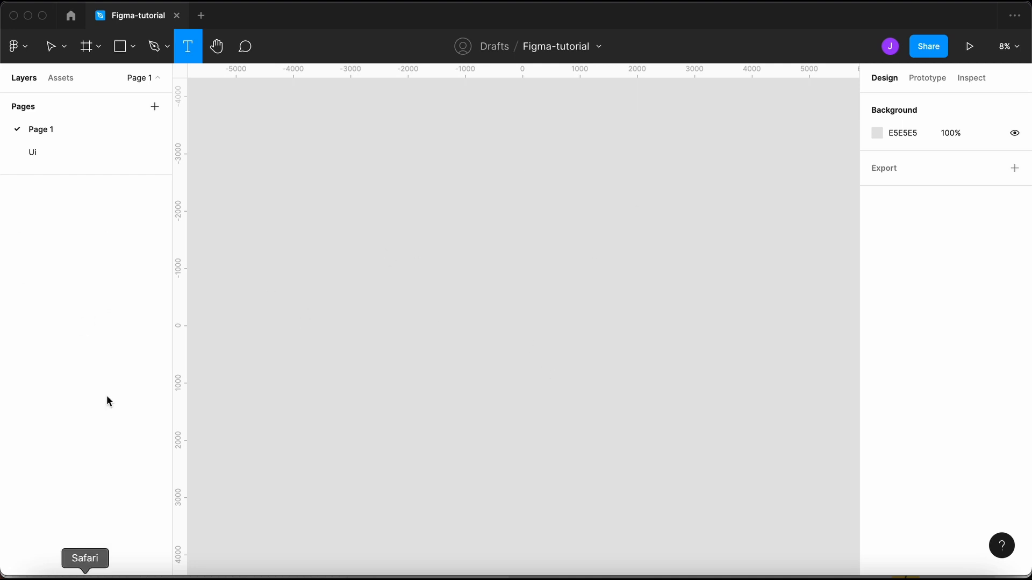
{"action": "left_click", "coordinate": [67, 79]}
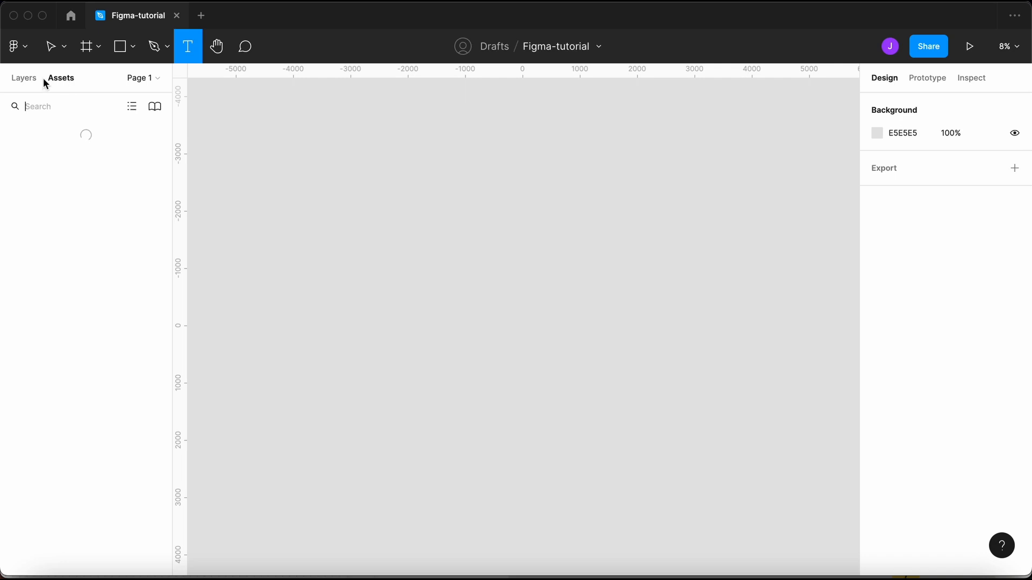
{"action": "left_click", "coordinate": [17, 78]}
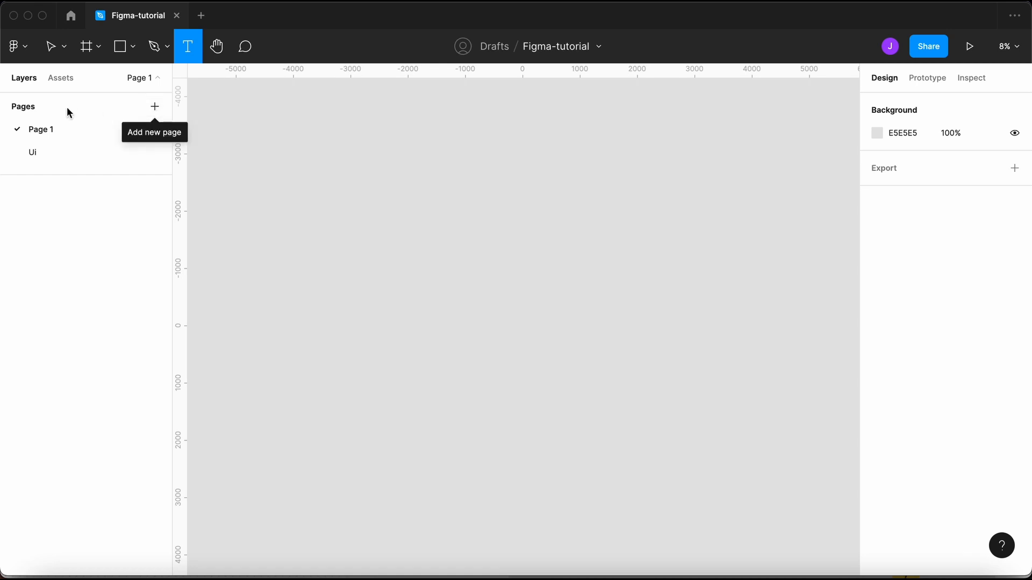
{"action": "left_click", "coordinate": [156, 105]}
{"action": "left_click", "coordinate": [156, 107]}
{"action": "left_click", "coordinate": [156, 108]}
{"action": "left_click", "coordinate": [156, 109]}
{"action": "left_click", "coordinate": [156, 109]}
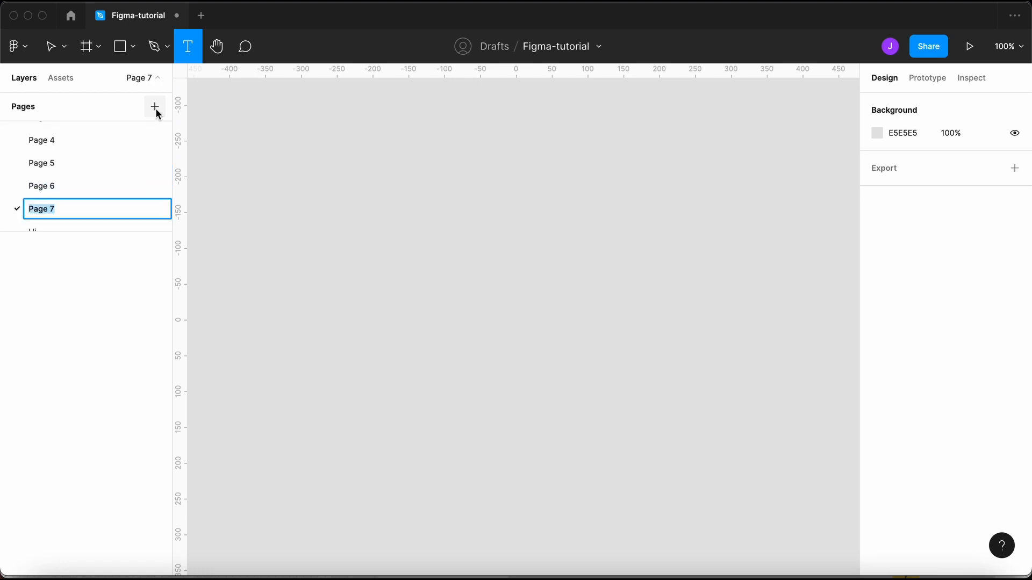
{"action": "right_click", "coordinate": [68, 193]}
{"action": "left_click", "coordinate": [113, 233]}
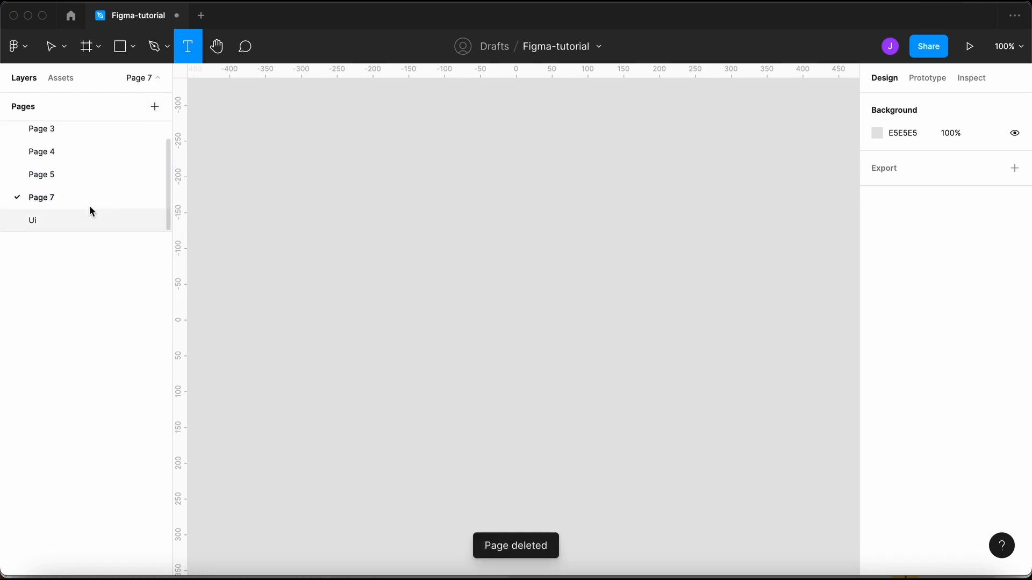
{"action": "right_click", "coordinate": [79, 198]}
{"action": "left_click", "coordinate": [102, 232]}
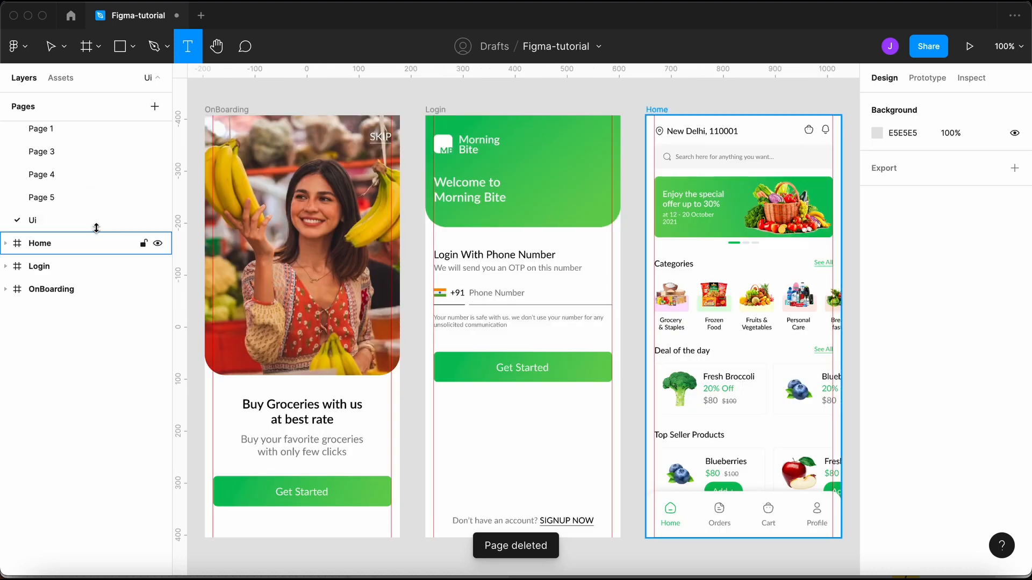
{"action": "right_click", "coordinate": [59, 196]}
{"action": "left_click", "coordinate": [88, 232]}
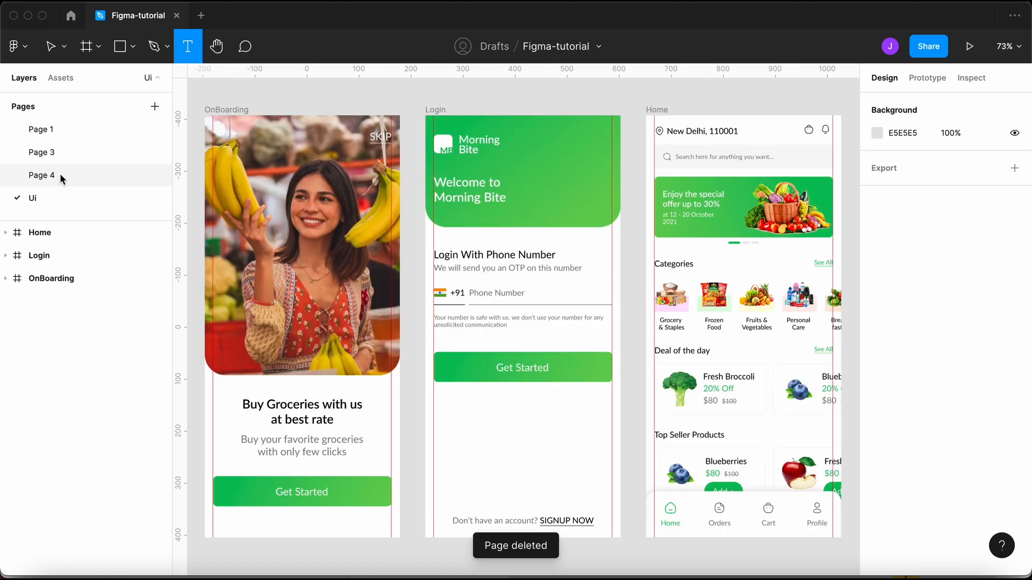
{"action": "right_click", "coordinate": [59, 153]}
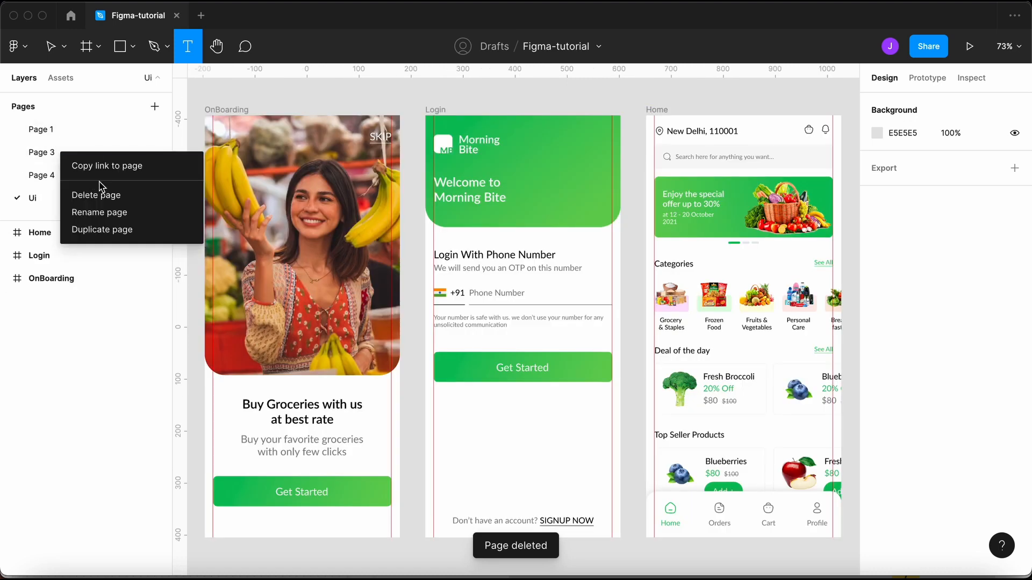
{"action": "left_click", "coordinate": [97, 195]}
{"action": "right_click", "coordinate": [44, 138]}
{"action": "left_click", "coordinate": [31, 149]}
{"action": "right_click", "coordinate": [48, 155]}
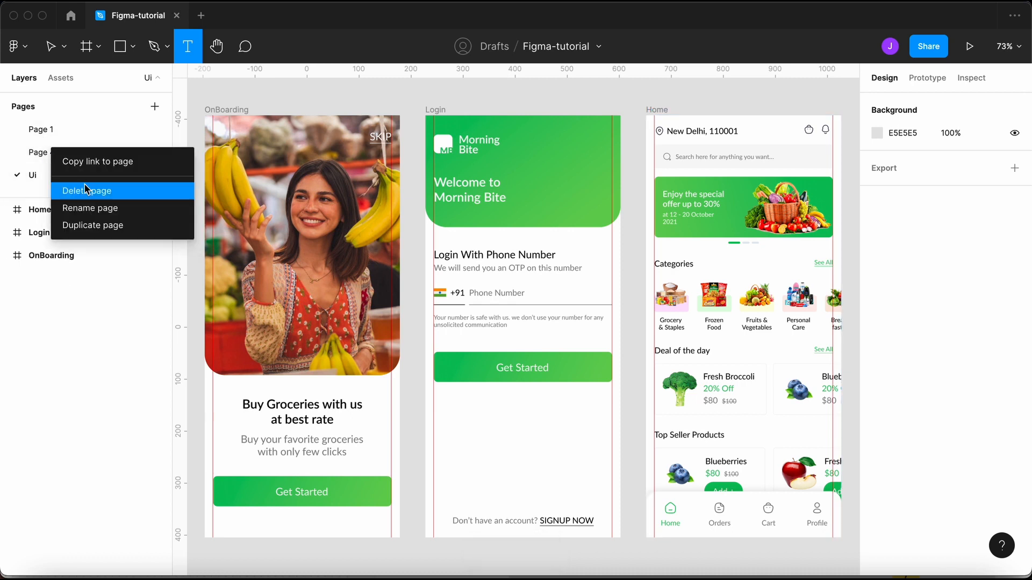
{"action": "left_click", "coordinate": [88, 192]}
{"action": "left_click", "coordinate": [54, 131]}
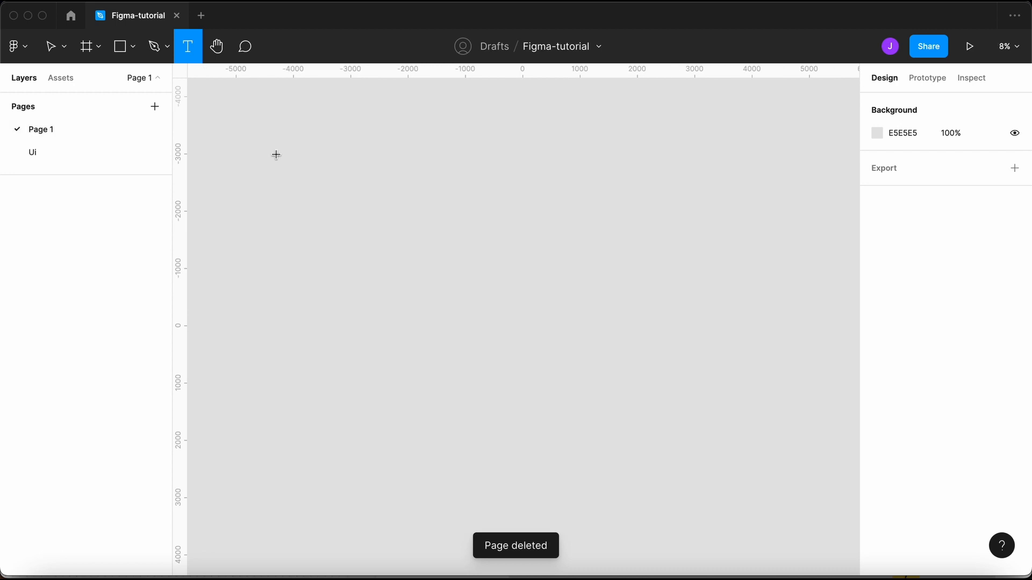
{"action": "left_click", "coordinate": [362, 217]}
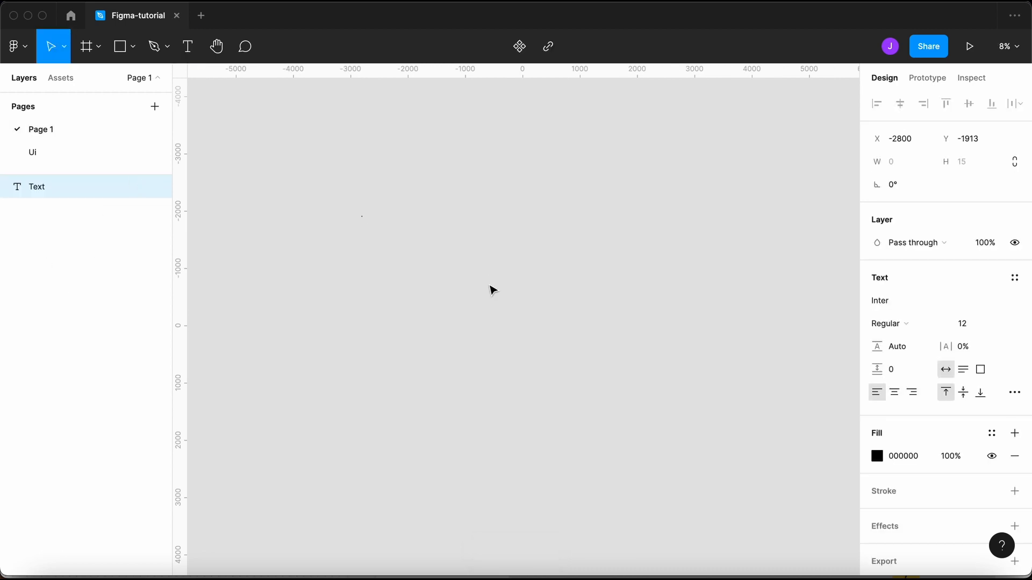
{"action": "scroll", "coordinate": [640, 233], "scroll_direction": "down", "scroll_amount": 3}
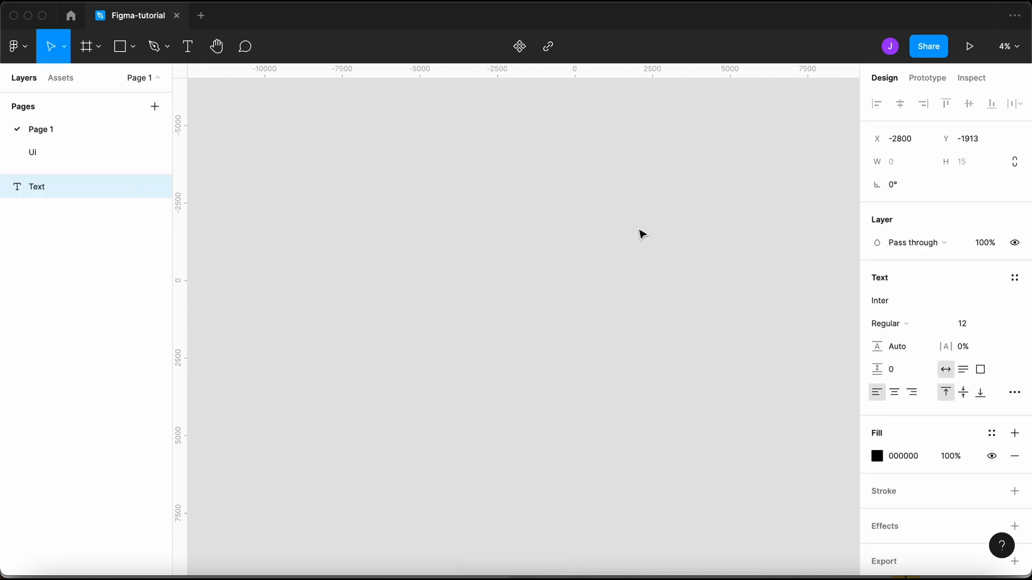
{"action": "left_click", "coordinate": [444, 263]}
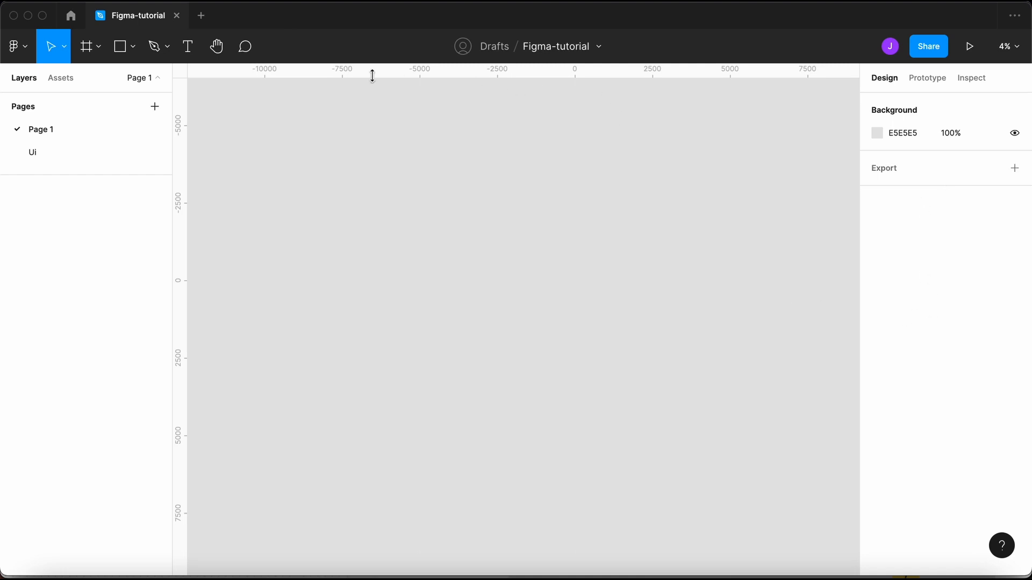
{"action": "left_click", "coordinate": [30, 54]}
{"action": "mouse_move", "coordinate": [66, 145]}
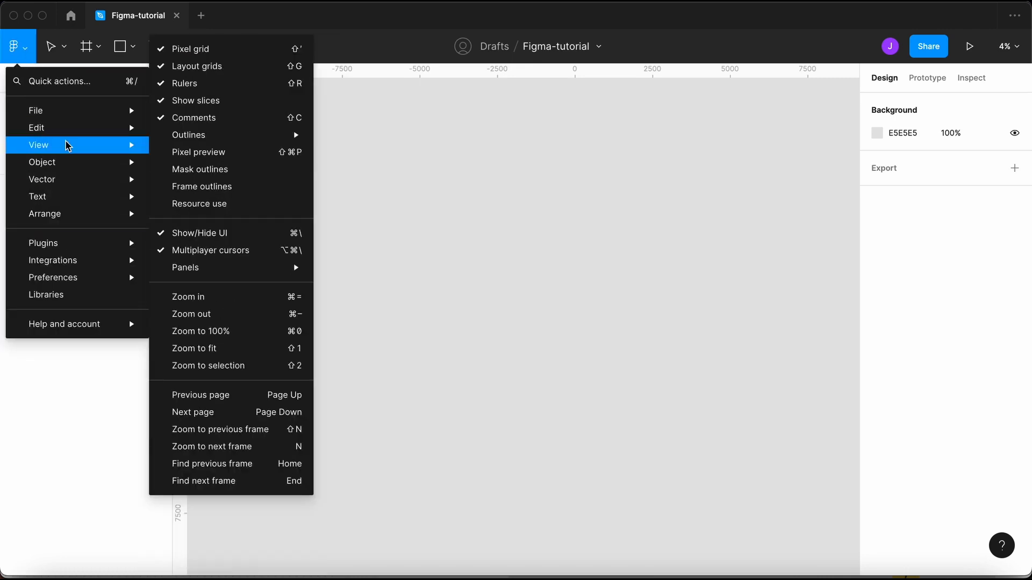
{"action": "mouse_move", "coordinate": [71, 280]}
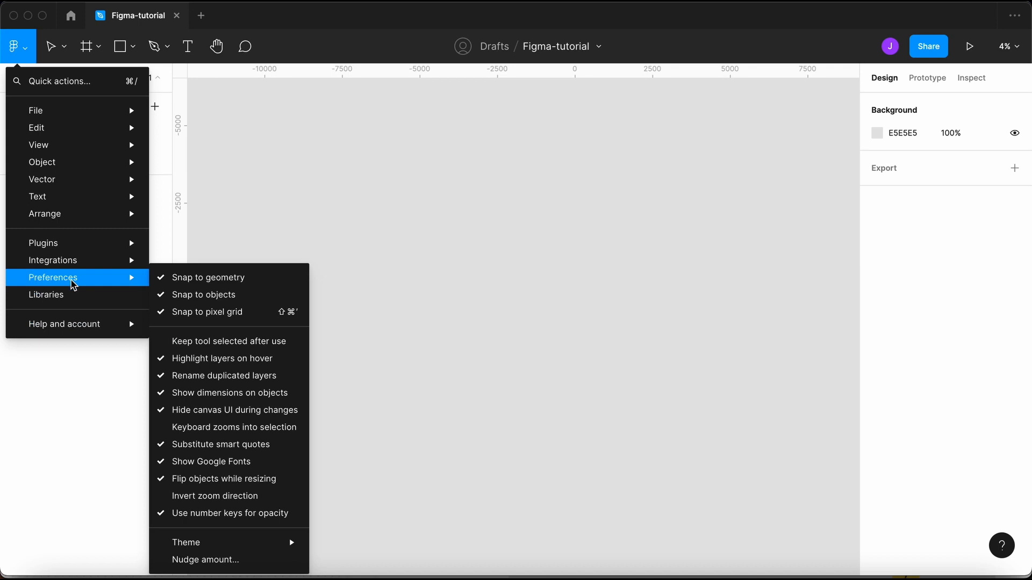
{"action": "mouse_move", "coordinate": [87, 168]}
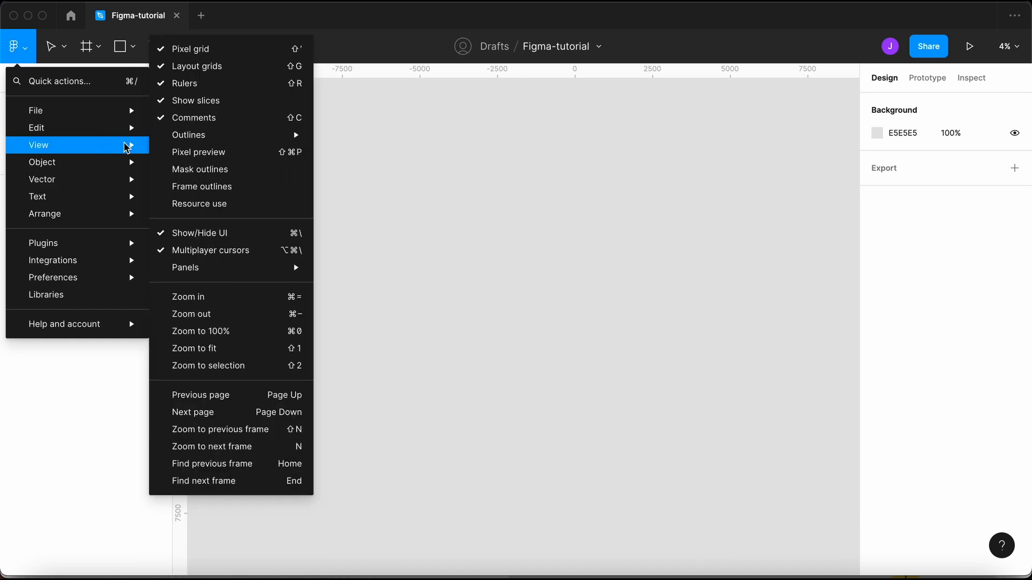
{"action": "left_click", "coordinate": [216, 84]}
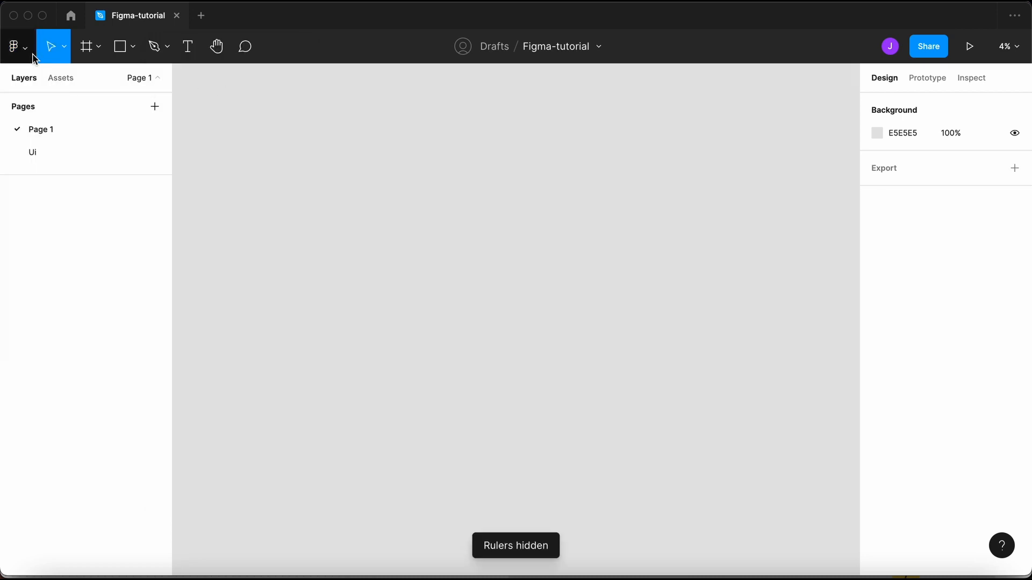
{"action": "left_click", "coordinate": [18, 46]}
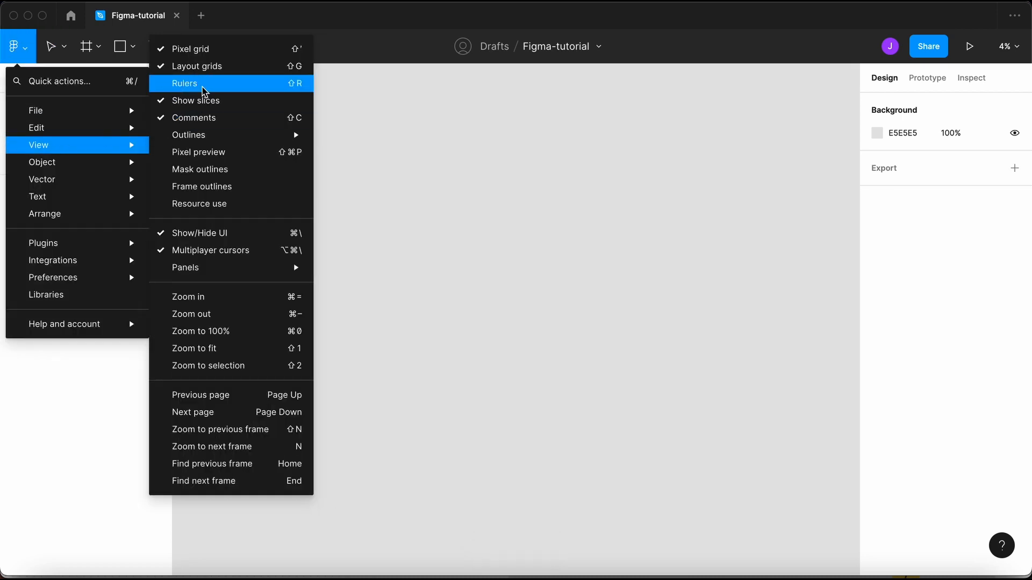
{"action": "left_click", "coordinate": [201, 85]}
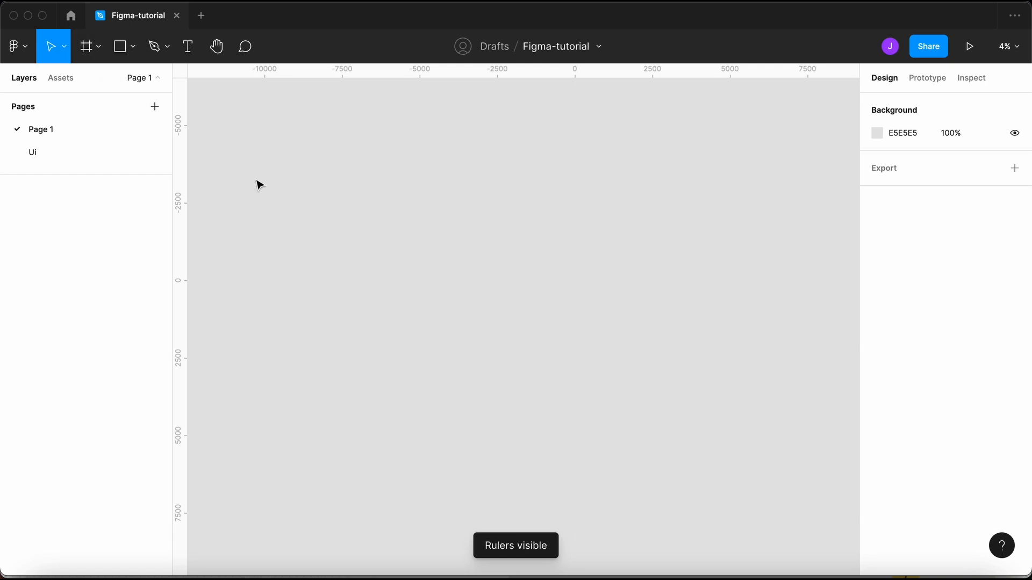
{"action": "left_click", "coordinate": [64, 47]}
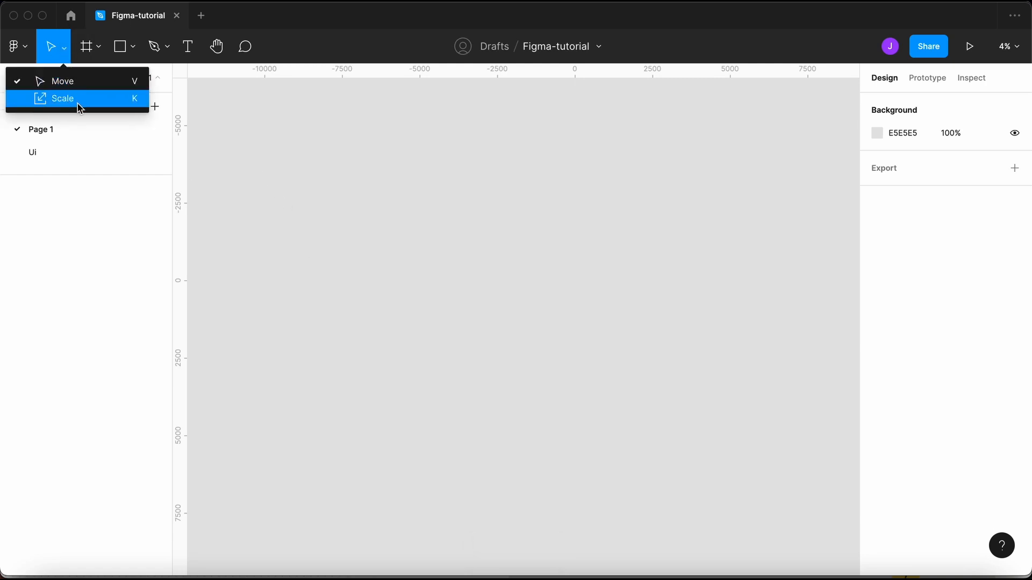
{"action": "left_click", "coordinate": [275, 221]}
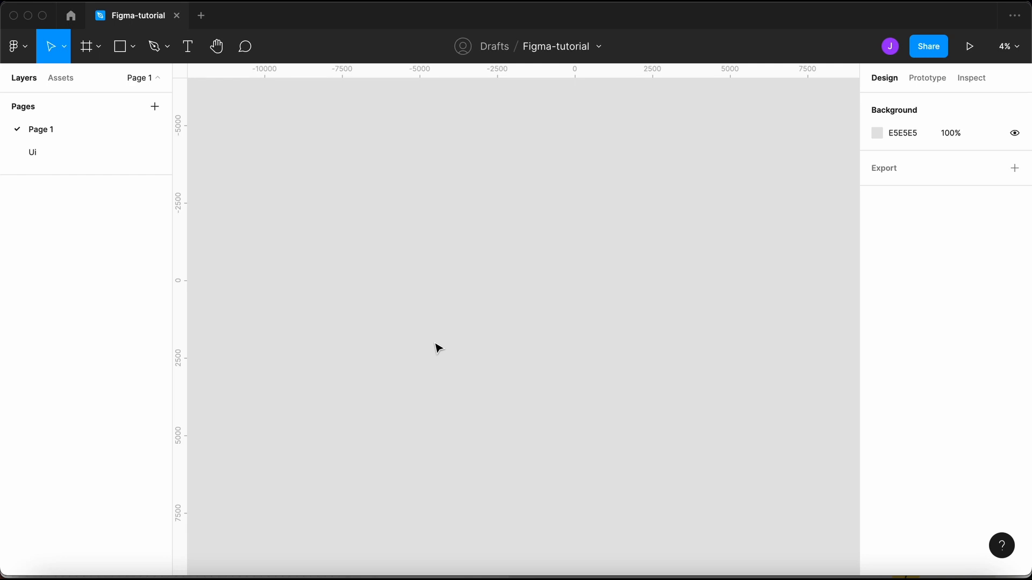
{"action": "left_click_drag", "start_coordinate": [395, 179], "coordinate": [601, 361]}
{"action": "left_click", "coordinate": [64, 47]}
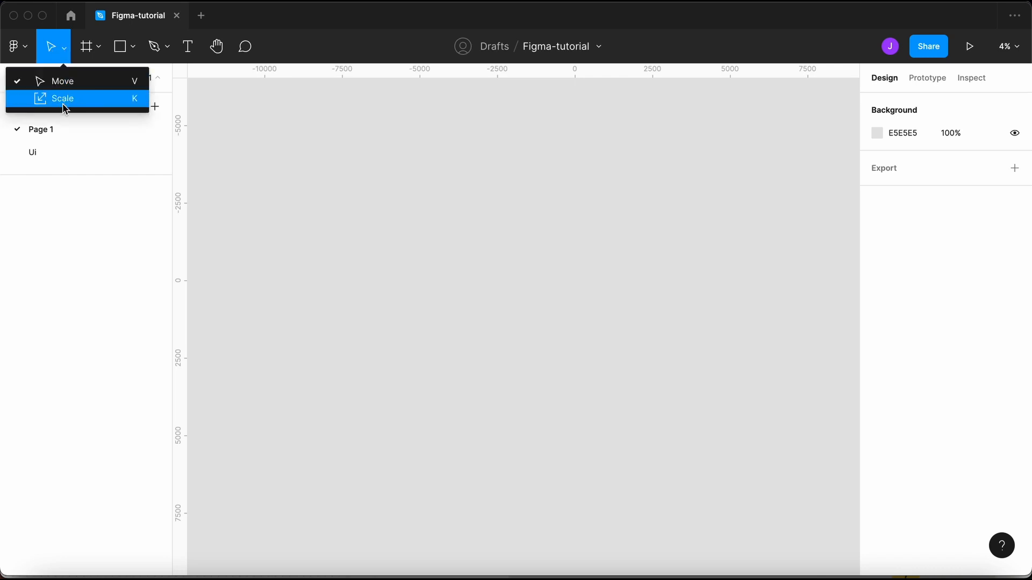
{"action": "left_click", "coordinate": [289, 264]}
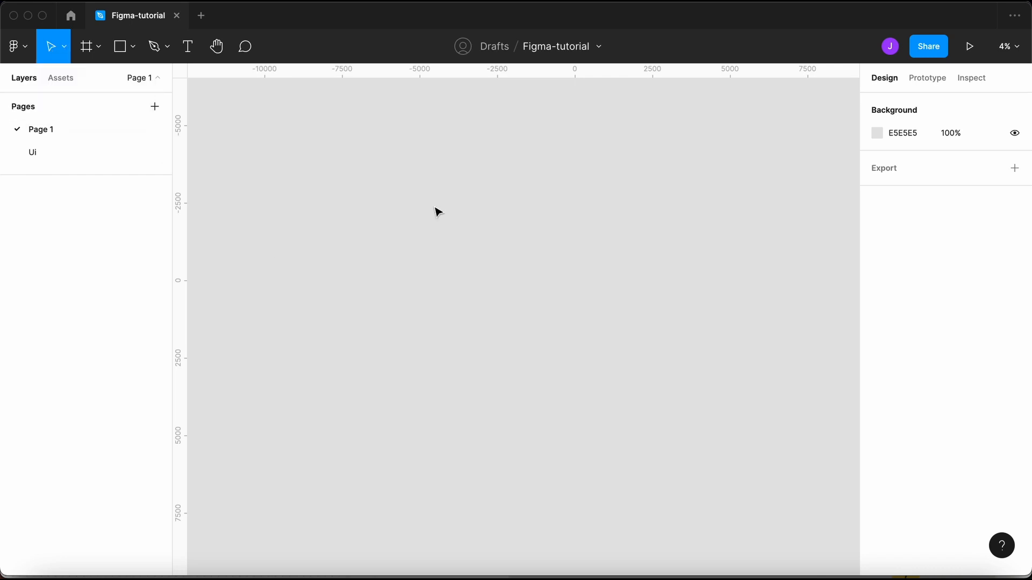
{"action": "key", "text": "t"}
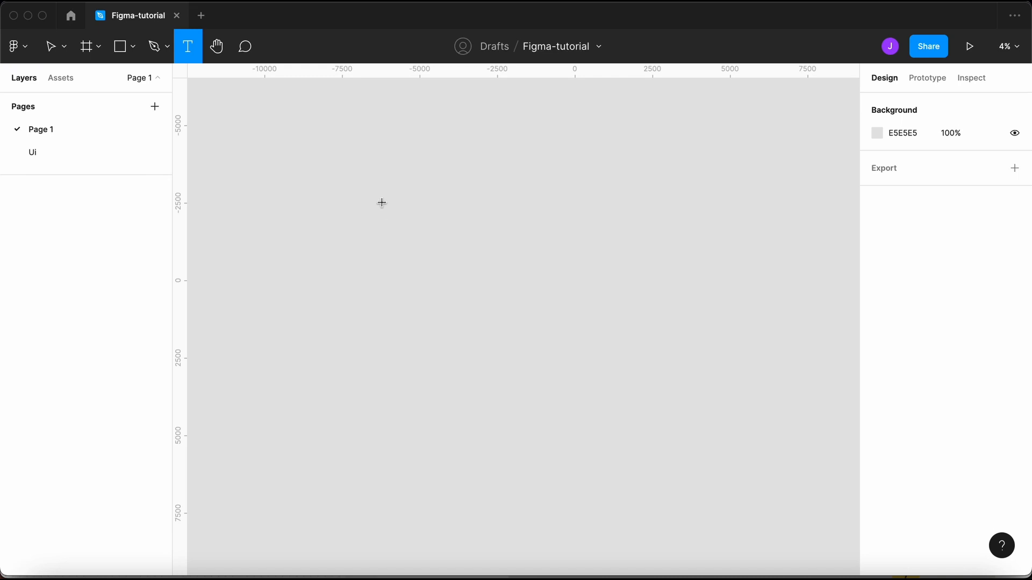
{"action": "key", "text": "v"}
{"action": "key", "text": "t"}
{"action": "left_click", "coordinate": [411, 284]}
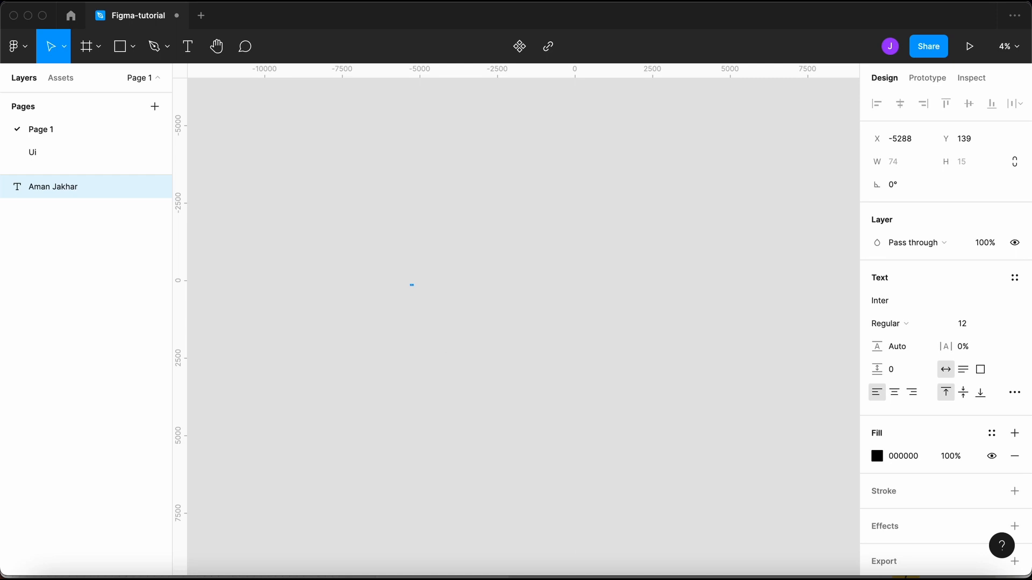
{"action": "left_click", "coordinate": [965, 324]}
{"action": "type", "text": "152"}
{"action": "key", "text": "Return"}
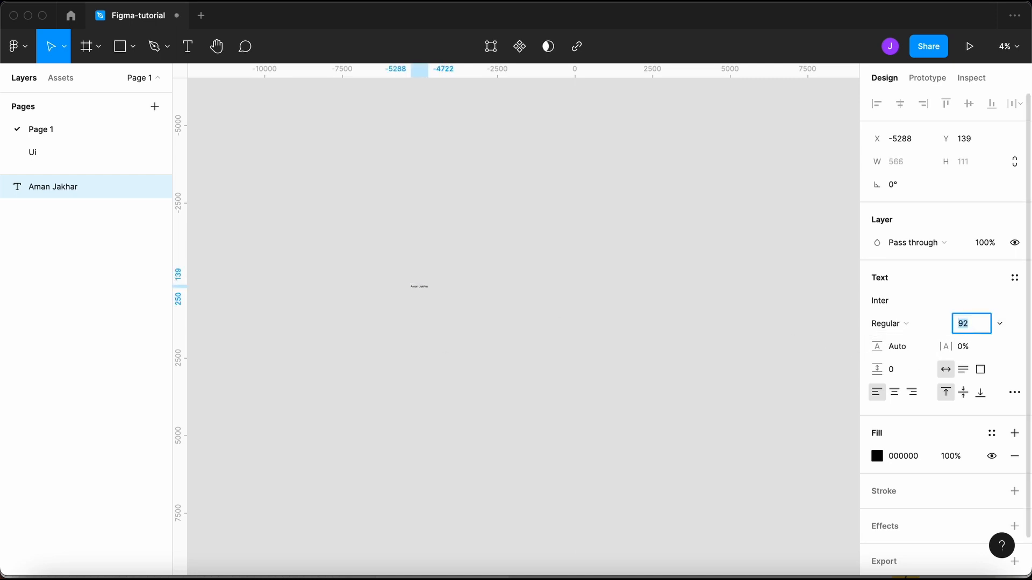
{"action": "key", "text": "shift+Up"}
{"action": "key", "text": "shift+Up"}
{"action": "key", "text": "shift+Up"}
{"action": "key", "text": "shift+Up"}
{"action": "key", "text": "shift+Up"}
{"action": "key", "text": "shift+Up"}
{"action": "key", "text": "shift+Up"}
{"action": "key", "text": "shift+Up"}
{"action": "key", "text": "shift+Up"}
{"action": "key", "text": "shift+Up"}
{"action": "key", "text": "shift+Up"}
{"action": "key", "text": "shift+Up"}
{"action": "key", "text": "shift+Up"}
{"action": "key", "text": "shift+Up"}
{"action": "key", "text": "shift+Up"}
{"action": "key", "text": "shift+Up"}
{"action": "key", "text": "shift+Up"}
{"action": "key", "text": "shift+Up"}
{"action": "key", "text": "shift+Up"}
{"action": "key", "text": "Escape"}
{"action": "left_click", "coordinate": [853, 328]}
{"action": "left_click", "coordinate": [457, 292]}
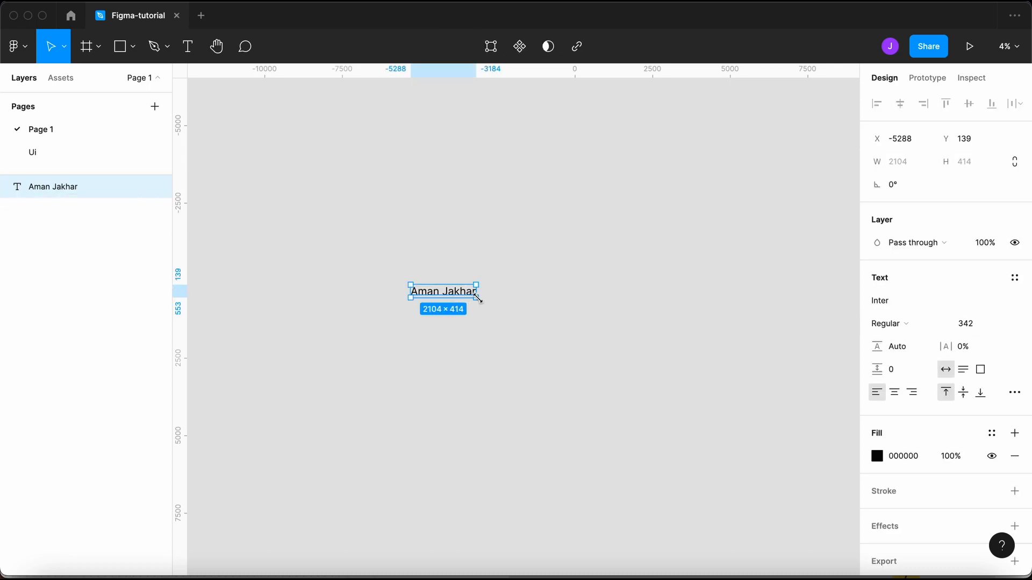
{"action": "mouse_move", "coordinate": [477, 299]}
{"action": "left_mouse_down"}
{"action": "mouse_move", "coordinate": [585, 348]}
{"action": "mouse_move", "coordinate": [519, 308]}
{"action": "mouse_move", "coordinate": [799, 448]}
{"action": "mouse_move", "coordinate": [658, 364]}
{"action": "mouse_move", "coordinate": [675, 413]}
{"action": "mouse_move", "coordinate": [594, 387]}
{"action": "mouse_move", "coordinate": [478, 305]}
{"action": "left_mouse_up"}
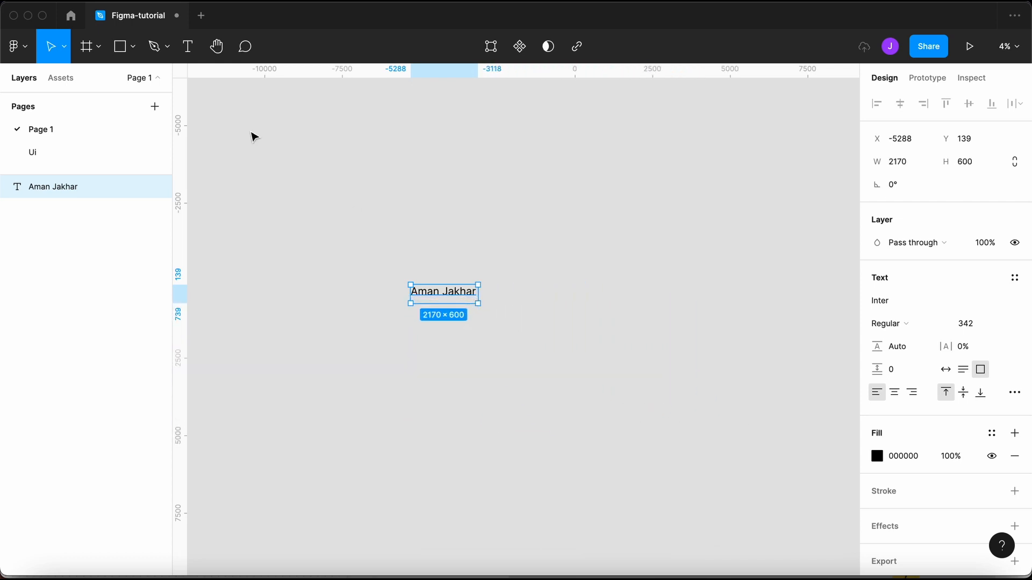
{"action": "left_click", "coordinate": [64, 46]}
{"action": "left_click", "coordinate": [77, 112]}
{"action": "left_click", "coordinate": [64, 46]}
{"action": "left_click", "coordinate": [66, 97]}
{"action": "left_click_drag", "start_coordinate": [477, 301], "coordinate": [543, 334]}
{"action": "key", "text": "super+z"}
{"action": "key", "text": "super+z"}
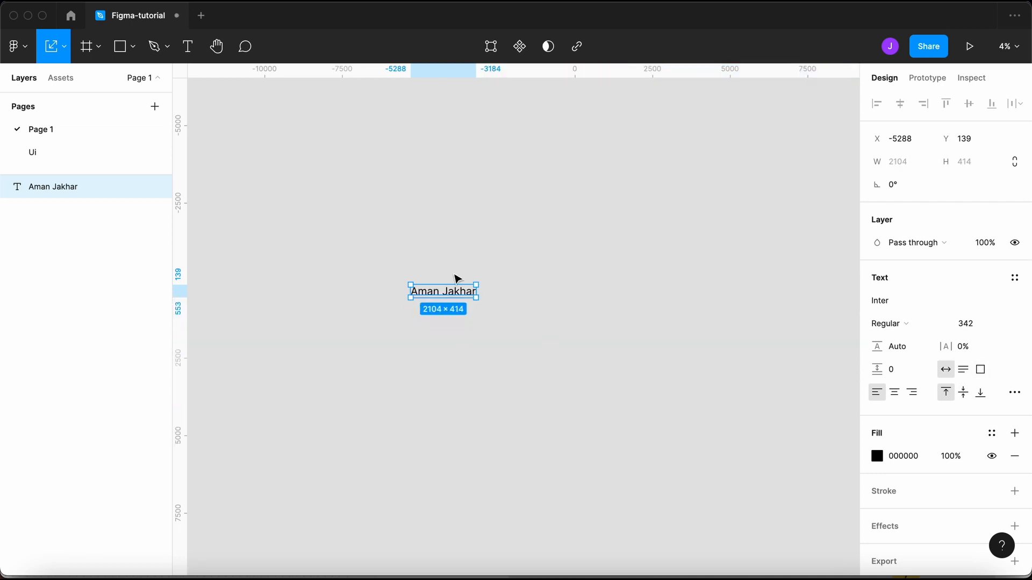
{"action": "key", "text": "super+z"}
{"action": "key", "text": "super+z"}
{"action": "key", "text": "super+z"}
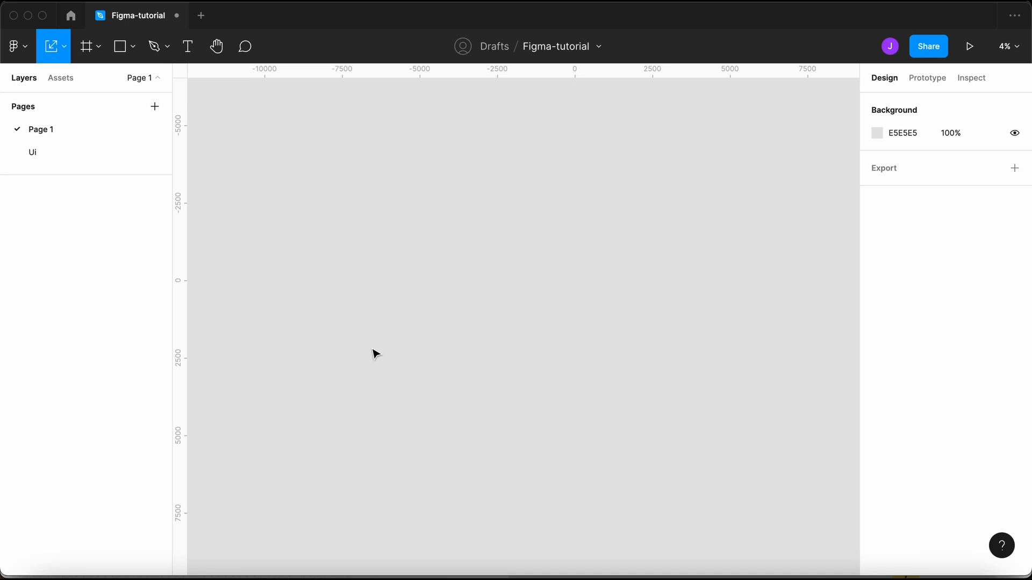
- Add a 360×640 Android Small - 1 frame using the Frame tool's Android Small preset
{"action": "key", "text": "v"}
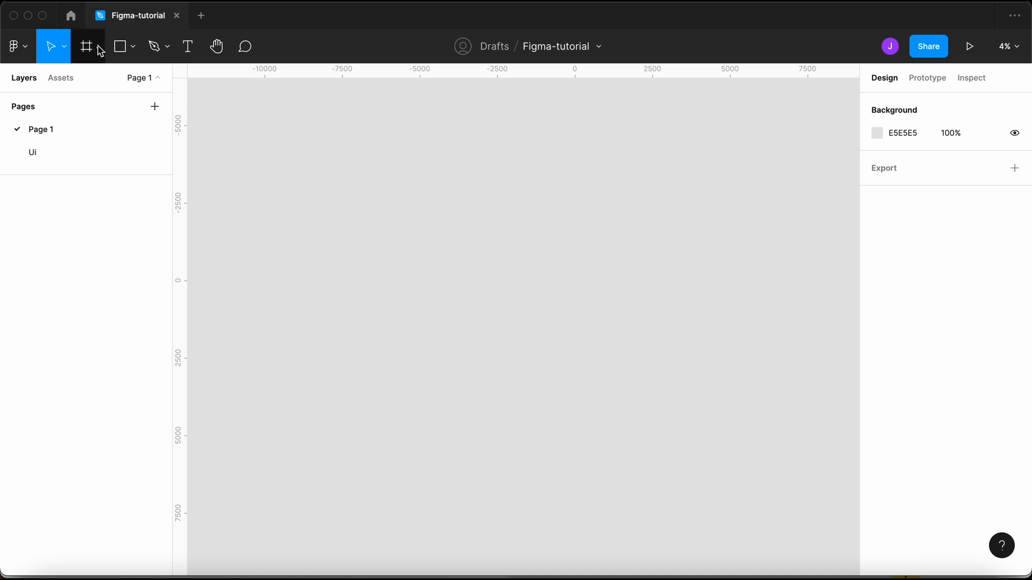
{"action": "left_click", "coordinate": [100, 47]}
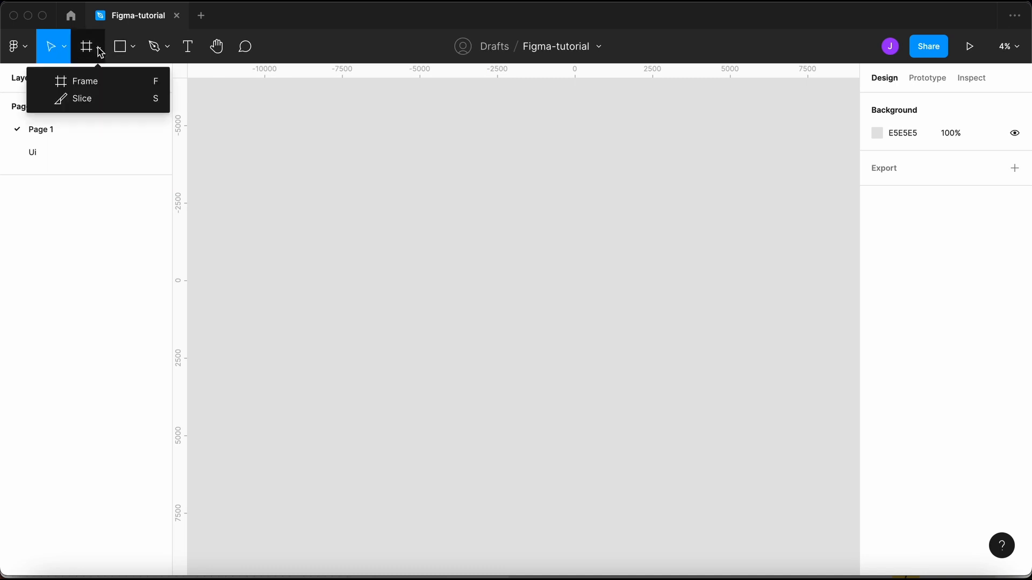
{"action": "left_click", "coordinate": [112, 84]}
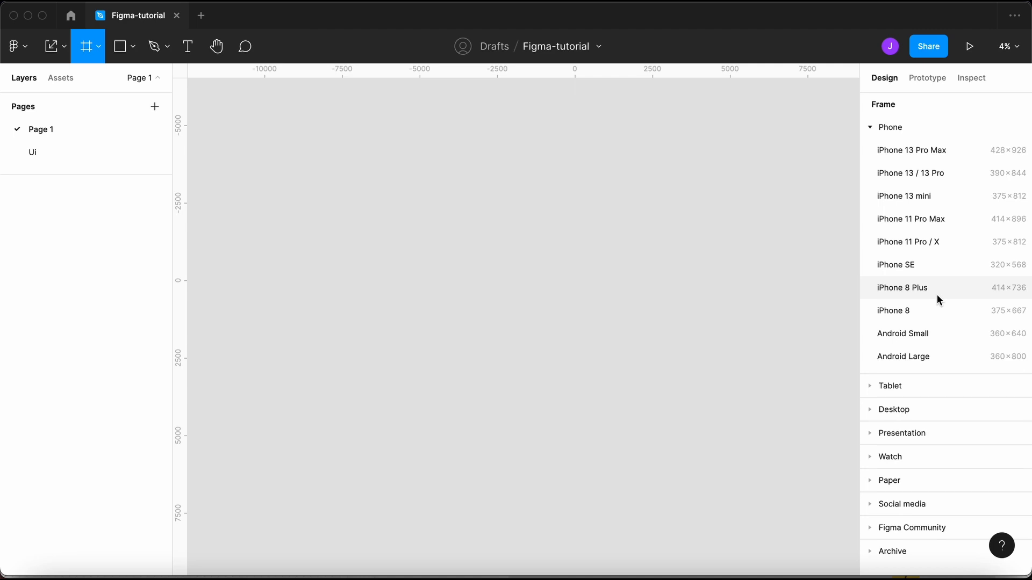
{"action": "left_click", "coordinate": [934, 337]}
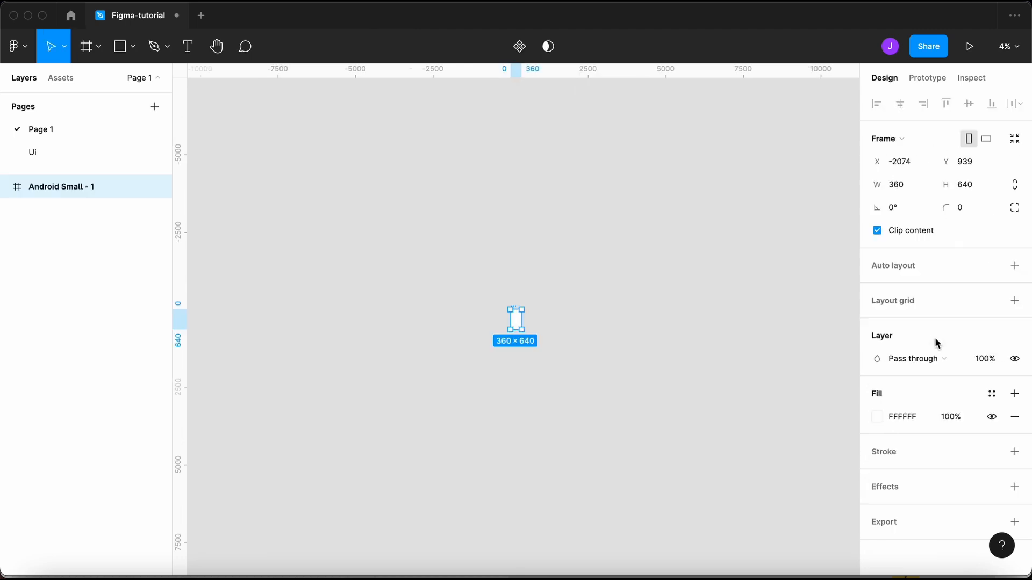
- Zoom in around Android Small - 1 and reselect it by its title
{"action": "scroll", "coordinate": [521, 326], "scroll_direction": "up", "scroll_amount": 5}
{"action": "scroll", "coordinate": [521, 326], "scroll_direction": "up", "scroll_amount": 5}
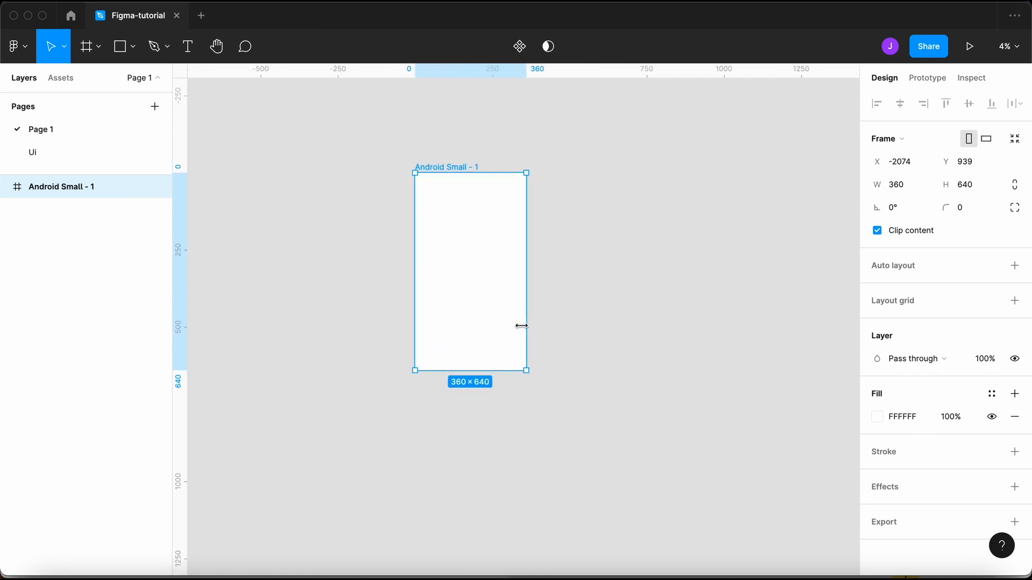
{"action": "scroll", "coordinate": [521, 326], "scroll_direction": "down", "scroll_amount": 3}
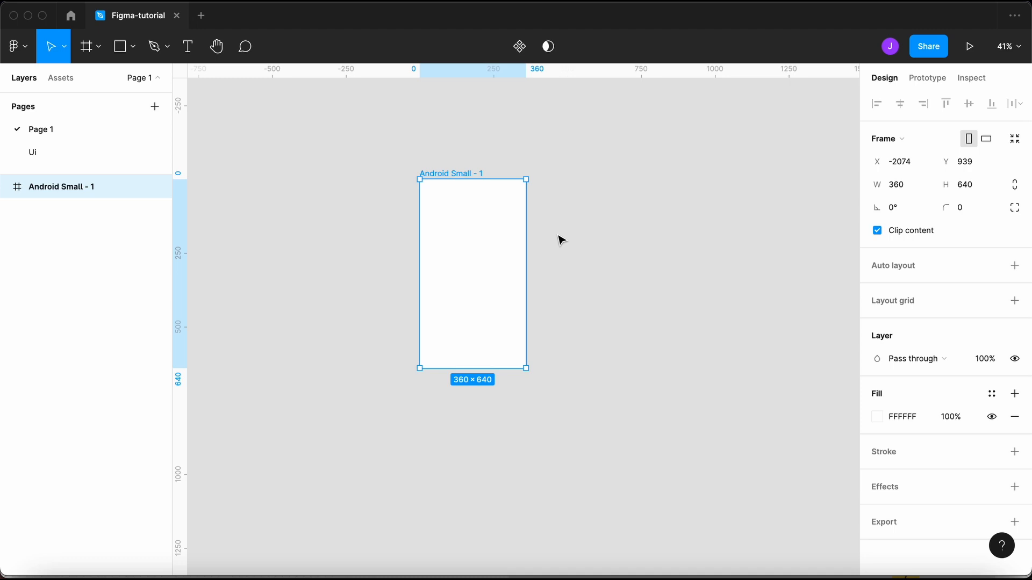
{"action": "left_click", "coordinate": [578, 251]}
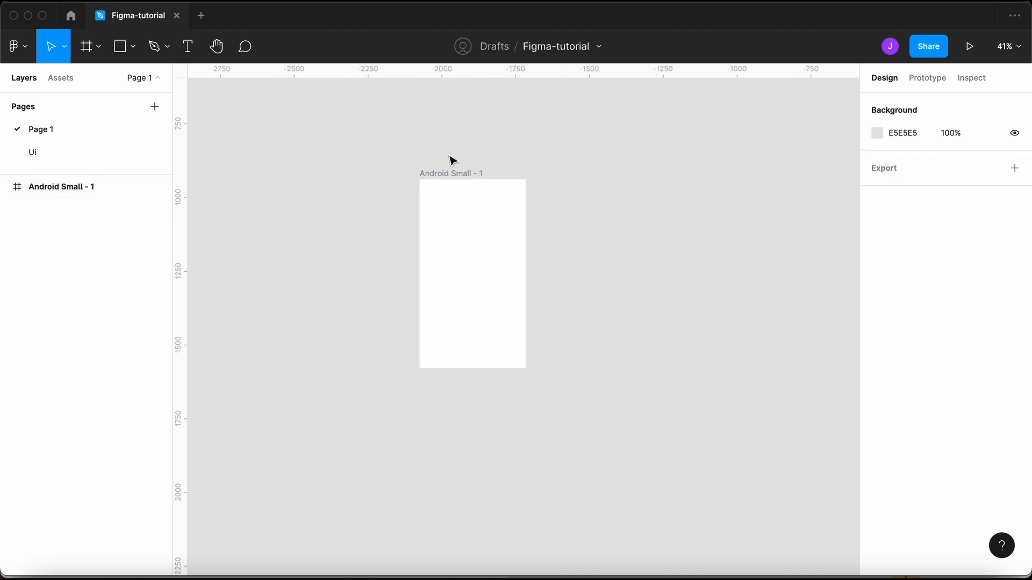
{"action": "left_click", "coordinate": [453, 177]}
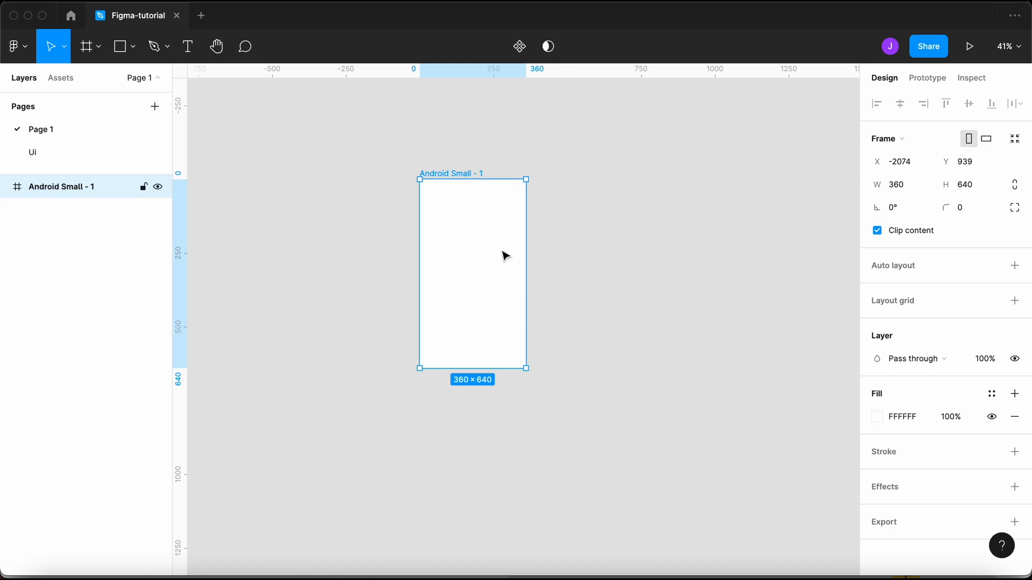
- Browse the frame presets for Tablet, Desktop, Presentation, Watch, Paper and Social Media sizes
{"action": "left_click", "coordinate": [98, 47]}
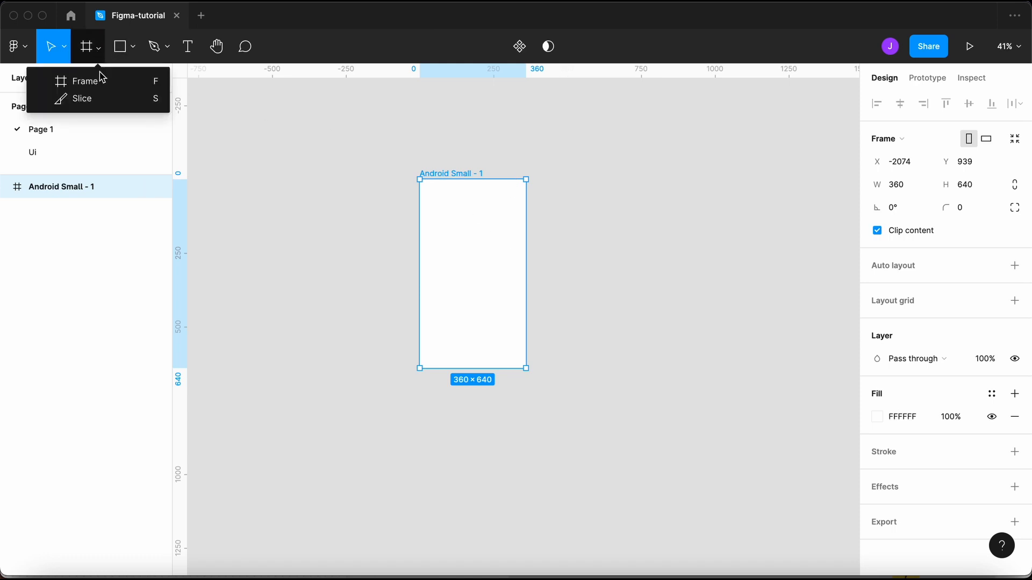
{"action": "left_click", "coordinate": [98, 79]}
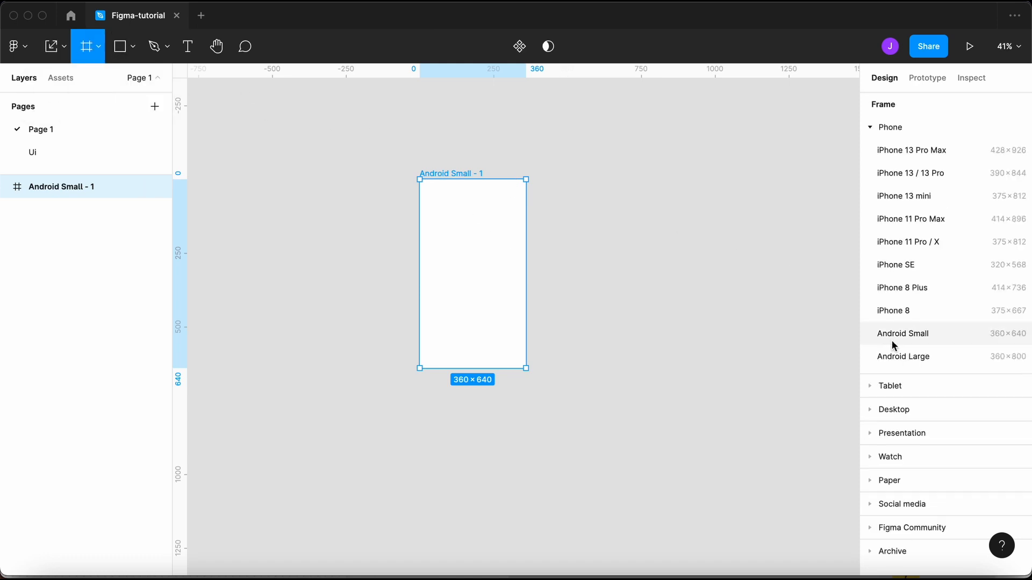
{"action": "left_click", "coordinate": [906, 389]}
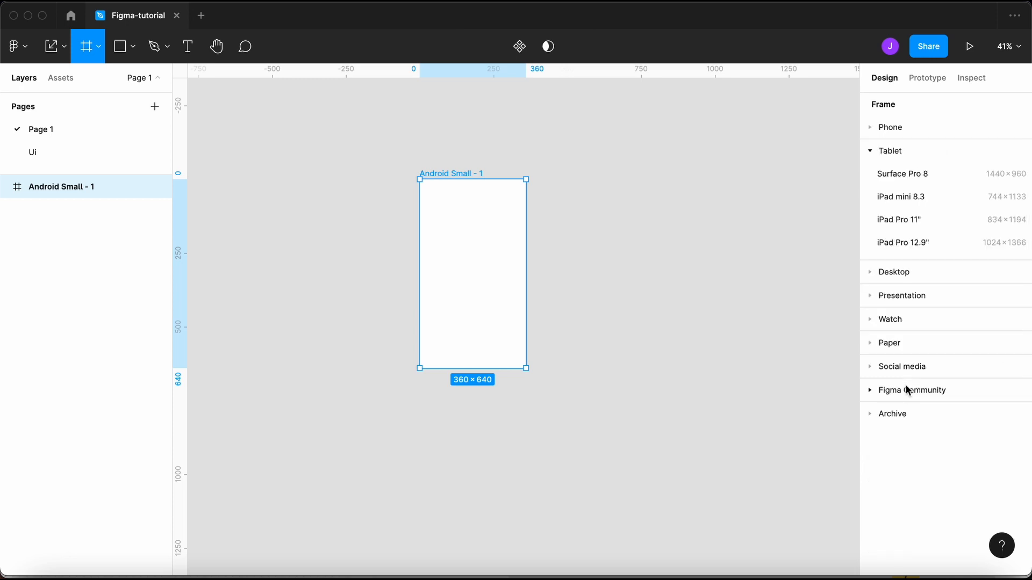
{"action": "left_click", "coordinate": [925, 273]}
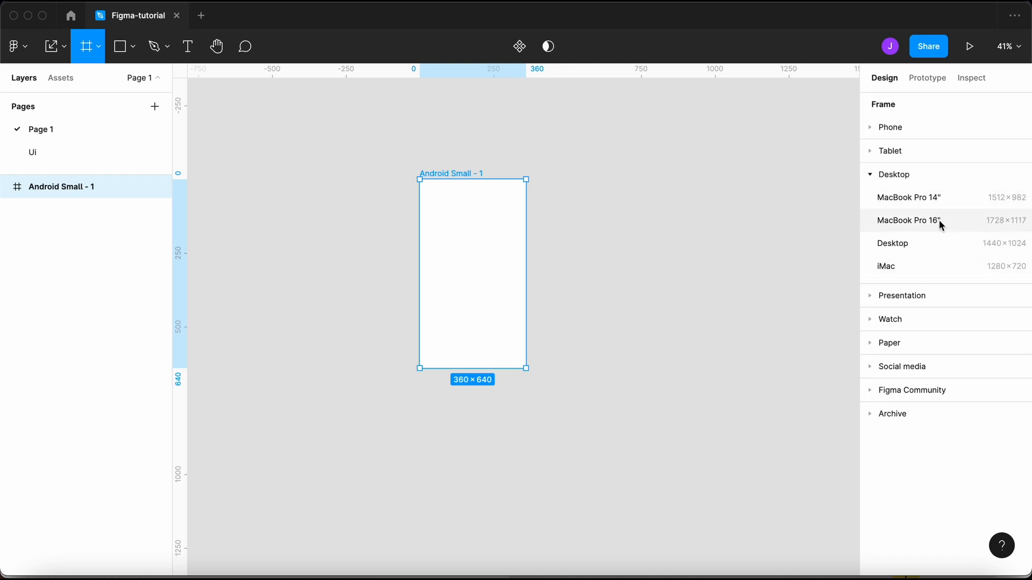
{"action": "left_click", "coordinate": [902, 295]}
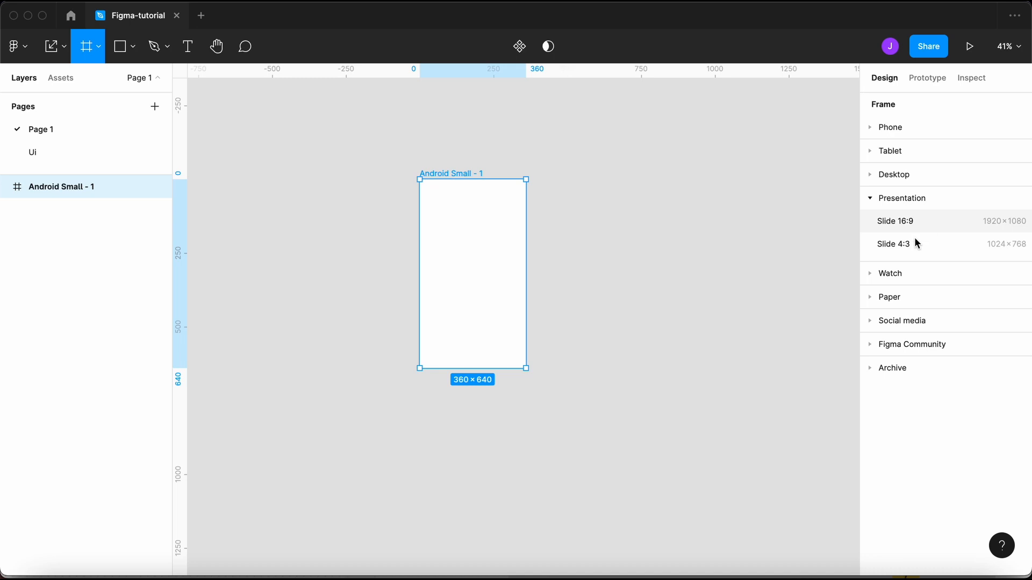
{"action": "left_click", "coordinate": [901, 273]}
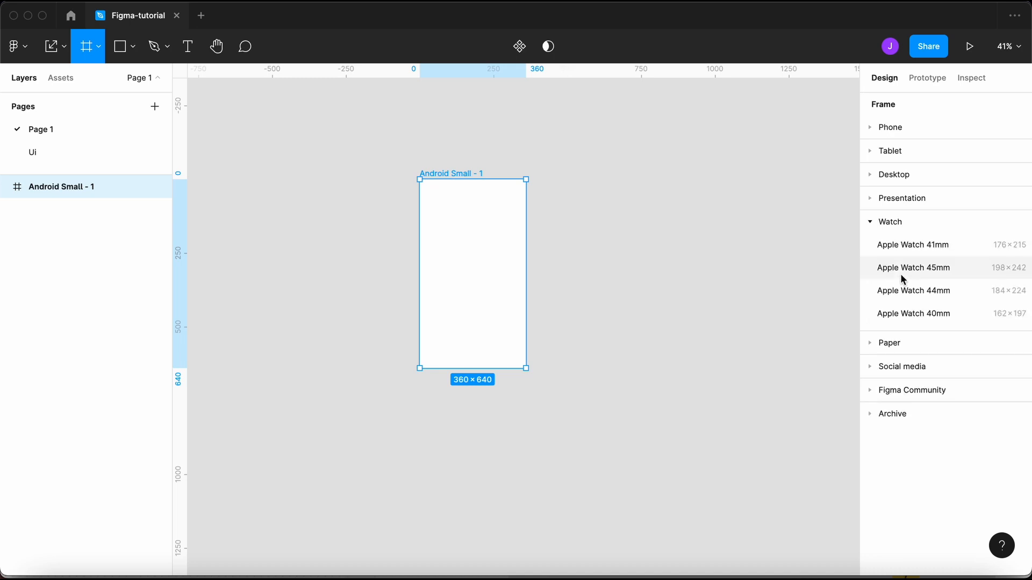
{"action": "left_click", "coordinate": [905, 350]}
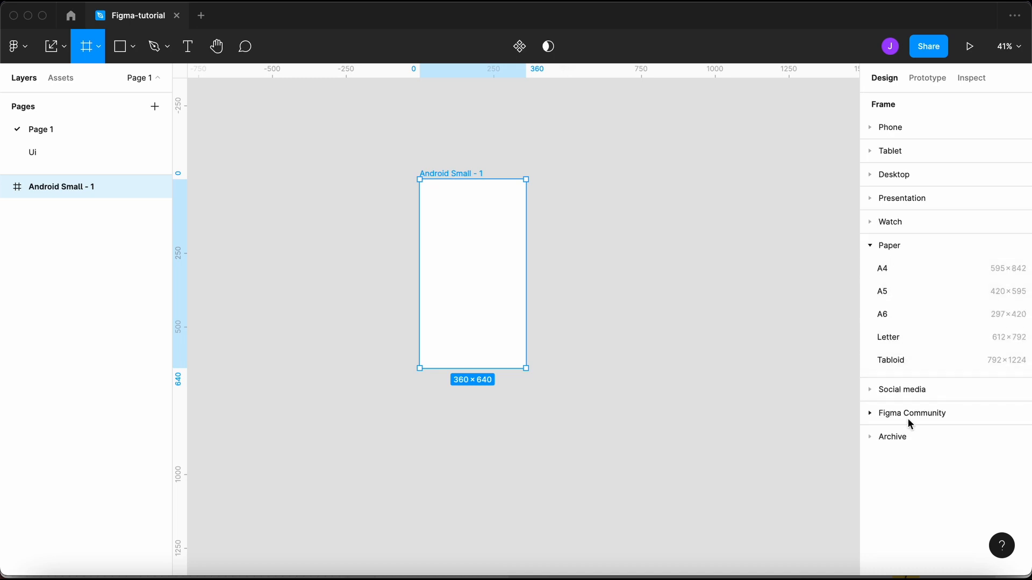
{"action": "left_click", "coordinate": [908, 390]}
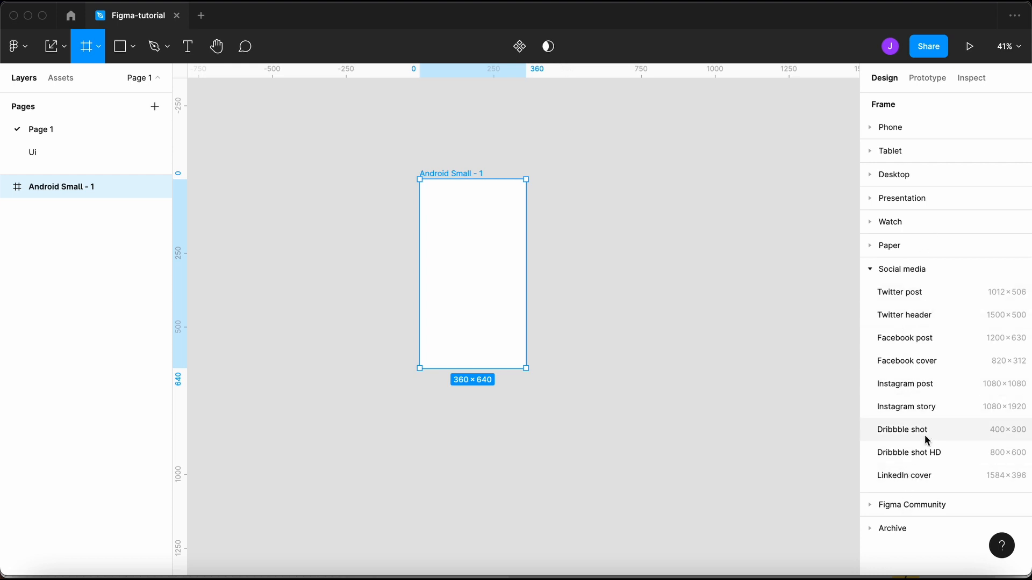
- Look at the Community and Archive presets, then add a 1440×1024 Desktop frame
{"action": "left_click", "coordinate": [921, 505]}
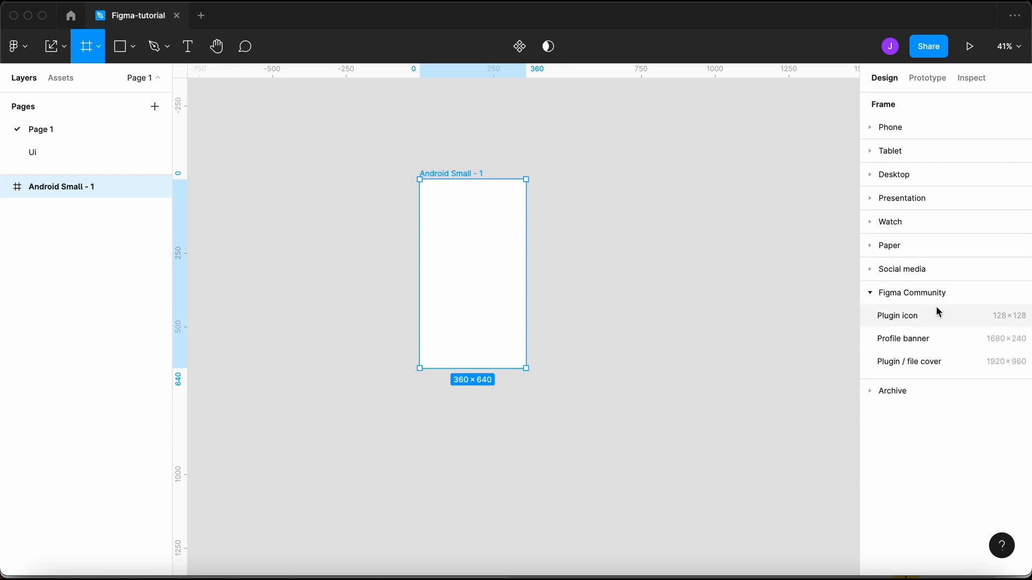
{"action": "left_click", "coordinate": [911, 392]}
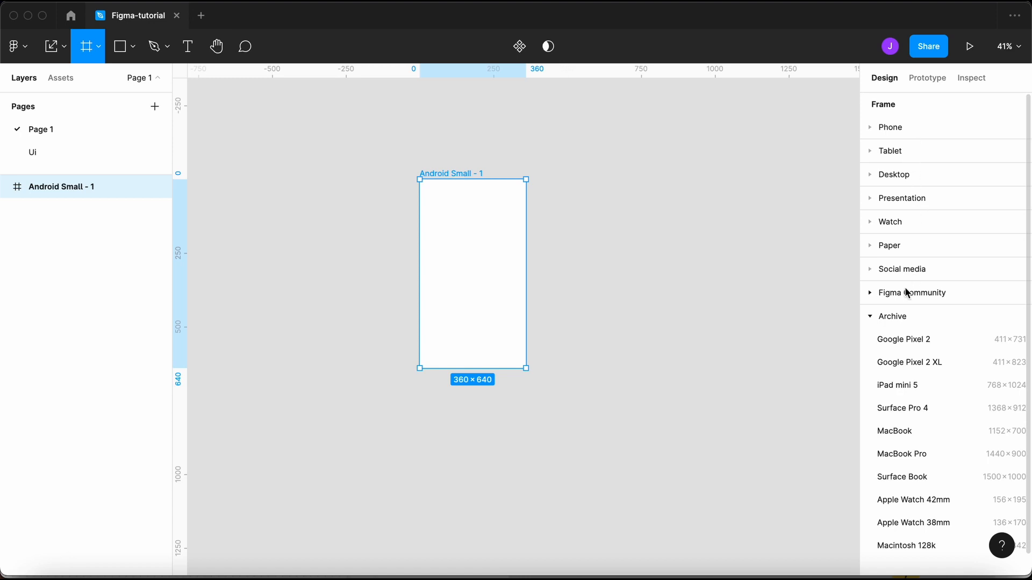
{"action": "left_click", "coordinate": [907, 201]}
{"action": "left_click", "coordinate": [907, 176]}
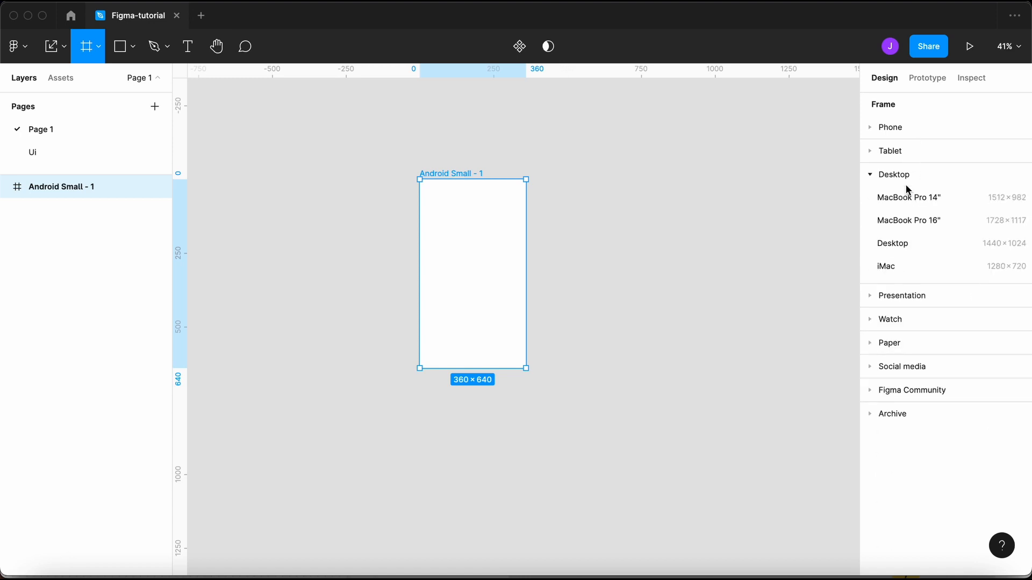
{"action": "left_click", "coordinate": [913, 242]}
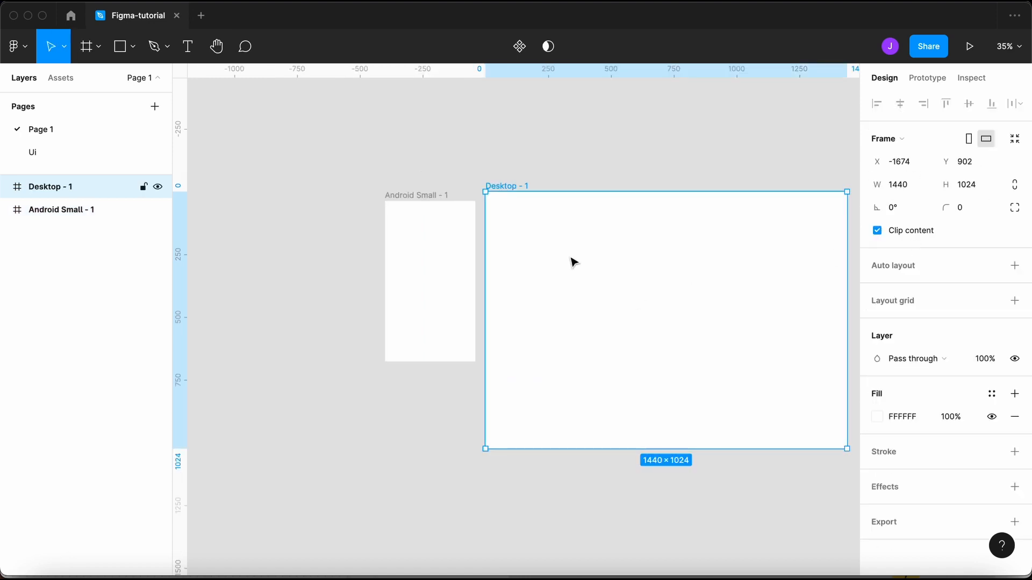
- Zoom out and drag out a large 3733×4445 Frame 1 right of the other frames
{"action": "scroll", "coordinate": [571, 261], "scroll_direction": "down", "scroll_amount": 3}
{"action": "scroll", "coordinate": [570, 261], "scroll_direction": "right", "scroll_amount": 2}
{"action": "scroll", "coordinate": [543, 198], "scroll_direction": "right", "scroll_amount": 1}
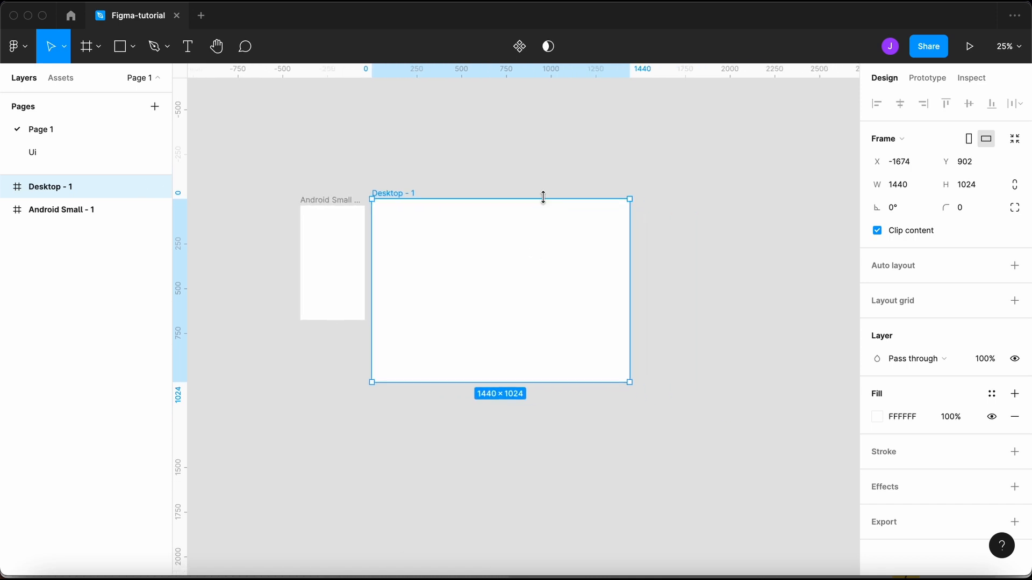
{"action": "scroll", "coordinate": [543, 197], "scroll_direction": "down", "scroll_amount": 3}
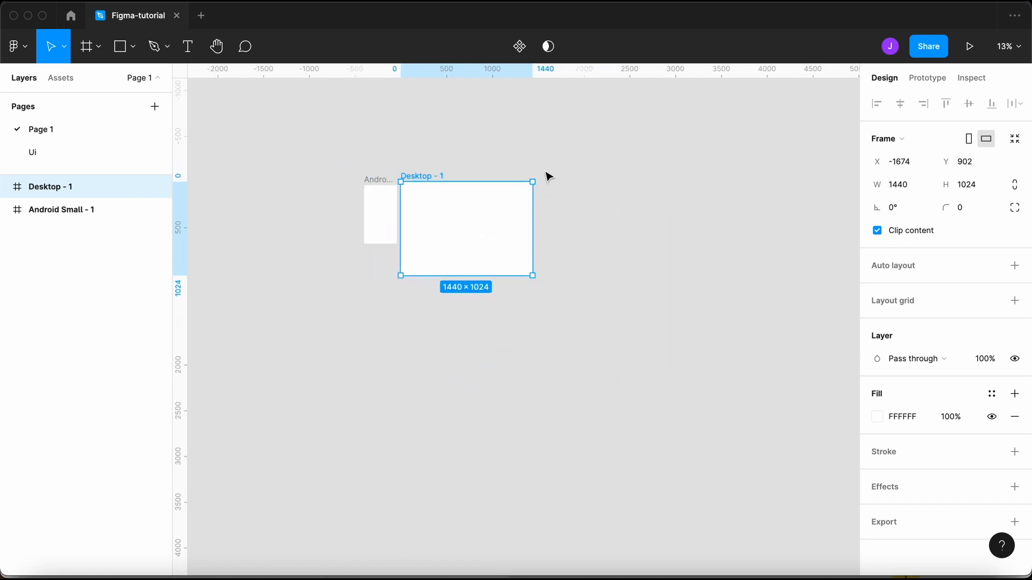
{"action": "left_click", "coordinate": [98, 47]}
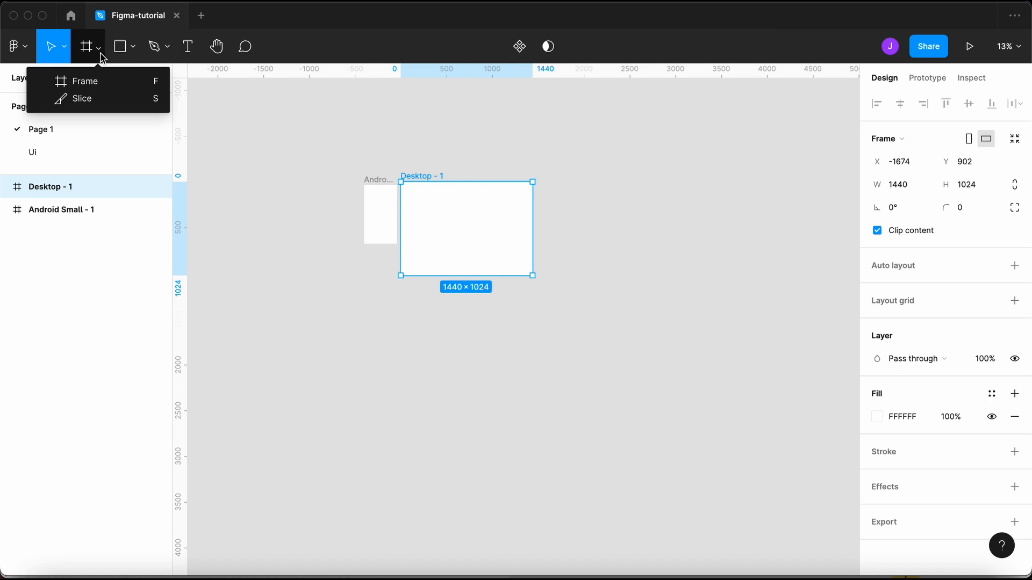
{"action": "left_click", "coordinate": [112, 79]}
{"action": "left_click_drag", "start_coordinate": [569, 151], "coordinate": [790, 561]}
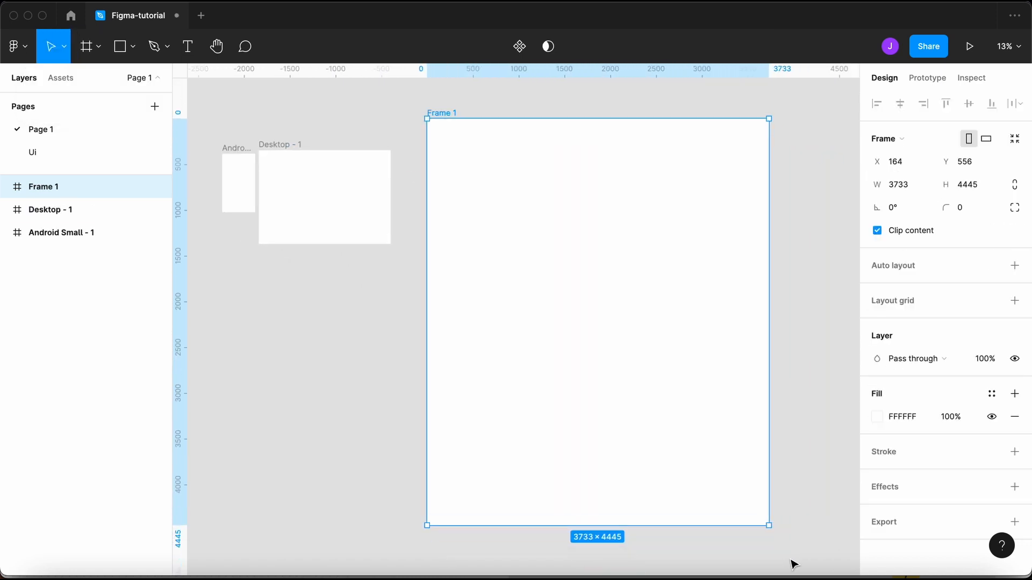
- Deselect Frame 1 and select the Android Small - 1 frame
{"action": "scroll", "coordinate": [792, 562], "scroll_direction": "down", "scroll_amount": 2}
{"action": "scroll", "coordinate": [650, 356], "scroll_direction": "up", "scroll_amount": 3}
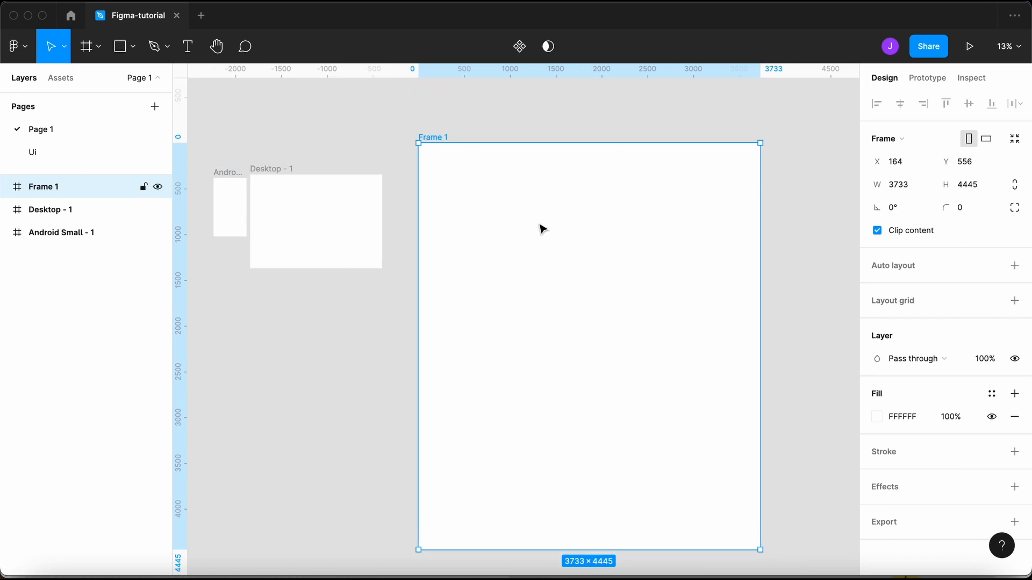
{"action": "left_click", "coordinate": [445, 120]}
{"action": "scroll", "coordinate": [438, 145], "scroll_direction": "left", "scroll_amount": 6}
{"action": "left_click", "coordinate": [556, 175]}
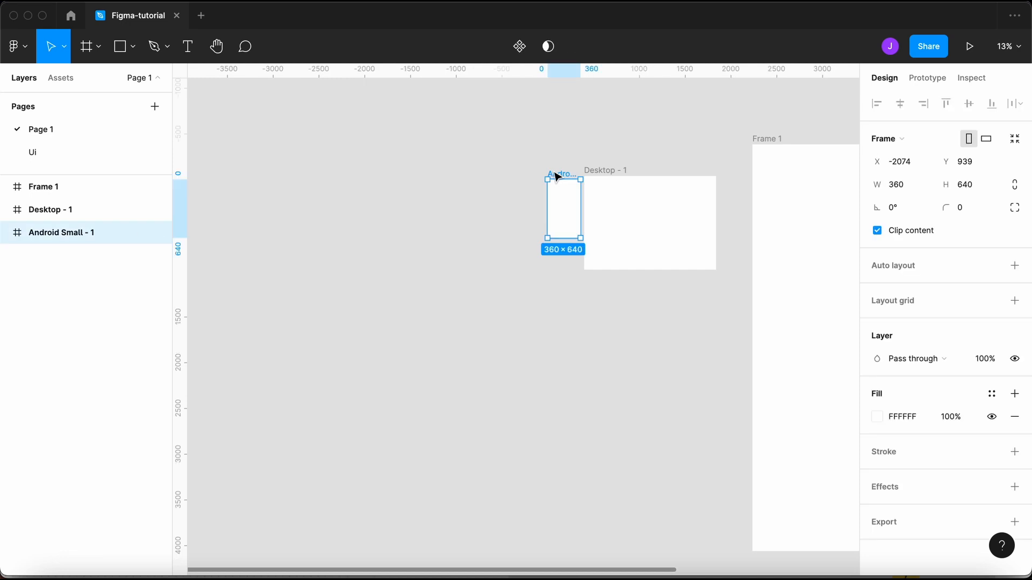
{"action": "scroll", "coordinate": [553, 174], "scroll_direction": "right", "scroll_amount": 3}
- Zoom to Android Small - 1, nudge it upward, and set its corner radius to 40
{"action": "key", "text": "shift+2"}
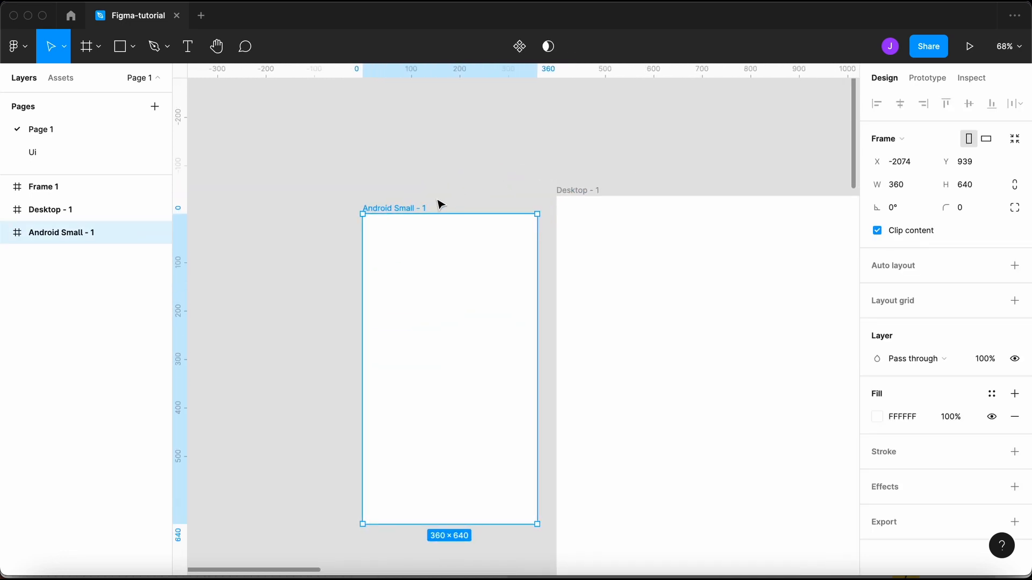
{"action": "left_click_drag", "start_coordinate": [398, 209], "coordinate": [399, 193]}
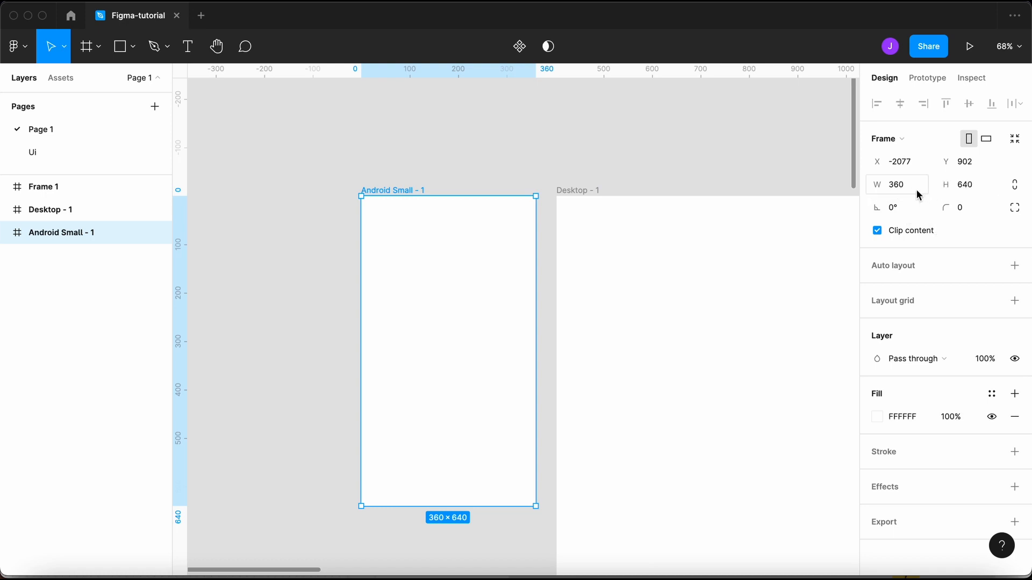
{"action": "left_click", "coordinate": [977, 210]}
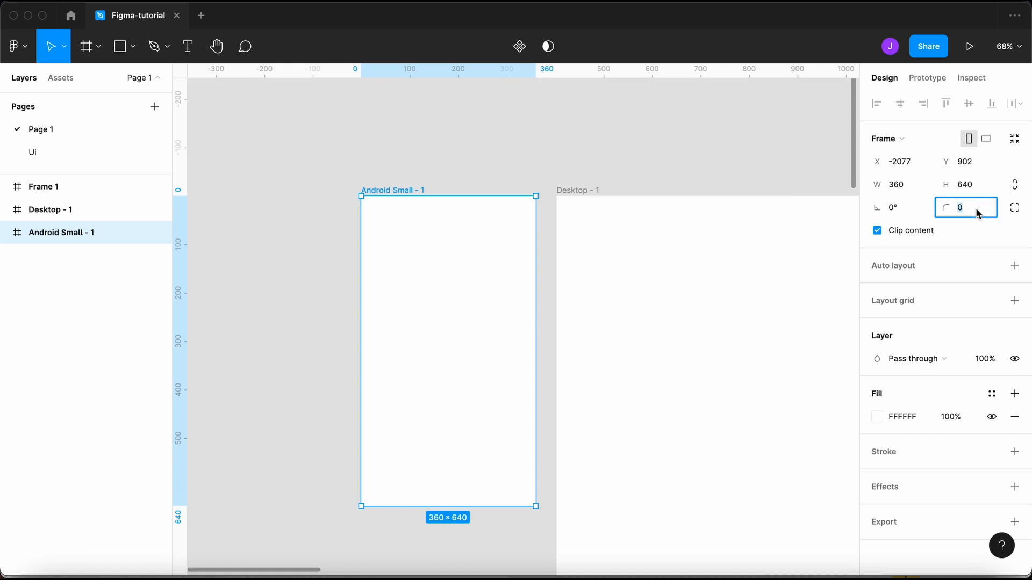
{"action": "type", "text": "40"}
{"action": "key", "text": "Return"}
- Raise the corner radius to 130, return it to 0, and reselect the frame
{"action": "key", "text": "shift+Up"}
{"action": "key", "text": "shift+Up"}
{"action": "key", "text": "shift+Up"}
{"action": "key", "text": "shift+Up"}
{"action": "key", "text": "shift+Up"}
{"action": "key", "text": "shift+Up"}
{"action": "key", "text": "shift+Up"}
{"action": "key", "text": "shift+Up"}
{"action": "key", "text": "shift+Up"}
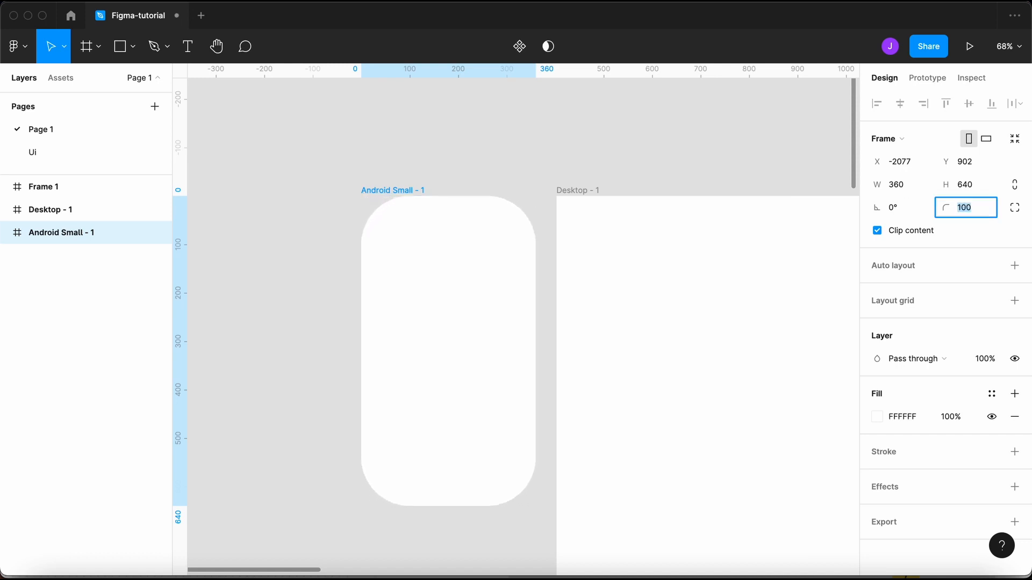
{"action": "key", "text": "shift+Down"}
{"action": "key", "text": "shift+Down"}
{"action": "key", "text": "shift+Down"}
{"action": "key", "text": "shift+Down"}
{"action": "key", "text": "shift+Down"}
{"action": "key", "text": "shift+Down"}
{"action": "key", "text": "shift+Down"}
{"action": "key", "text": "shift+Down"}
{"action": "key", "text": "shift+Down"}
{"action": "key", "text": "shift+Down"}
{"action": "key", "text": "shift+Down"}
{"action": "key", "text": "shift+Down"}
{"action": "key", "text": "shift+Down"}
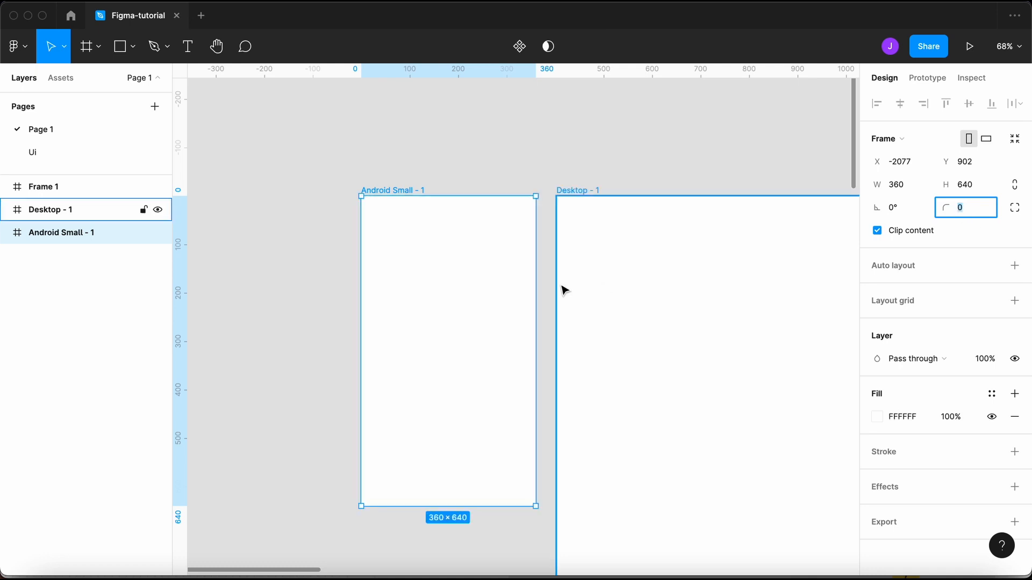
{"action": "left_click", "coordinate": [422, 162]}
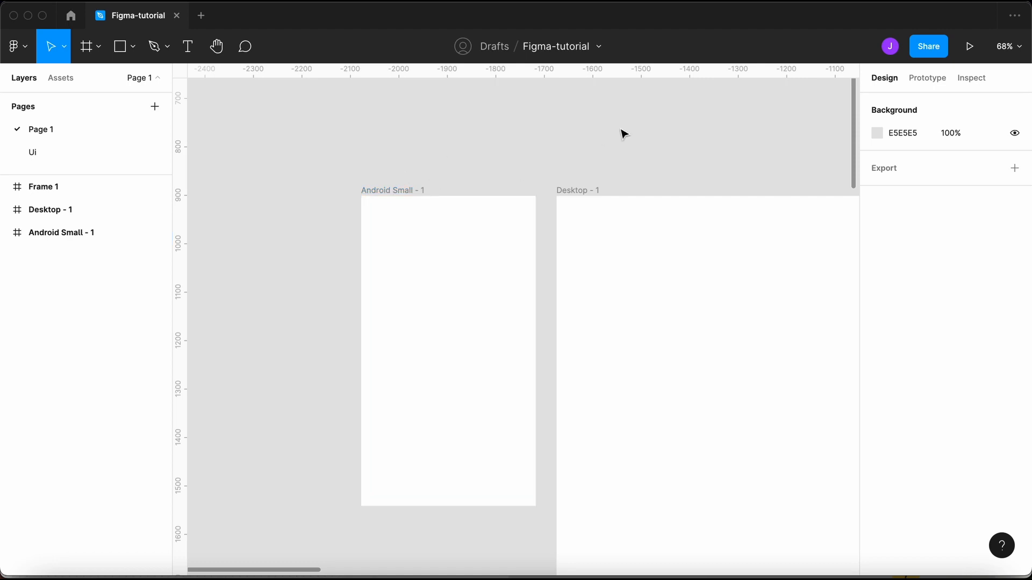
{"action": "left_click", "coordinate": [395, 192]}
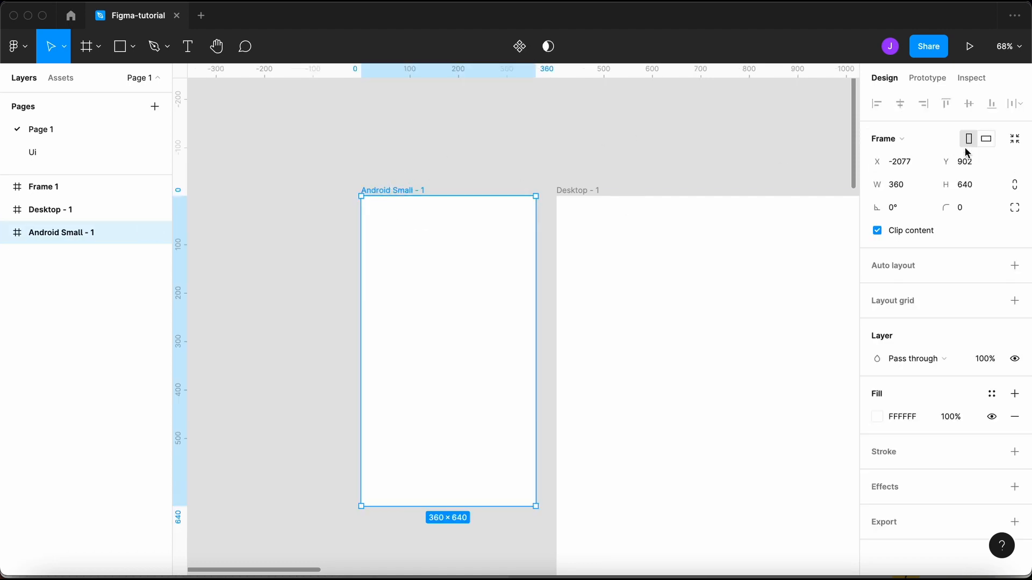
{"action": "left_click", "coordinate": [1015, 209]}
{"action": "left_click", "coordinate": [894, 233]}
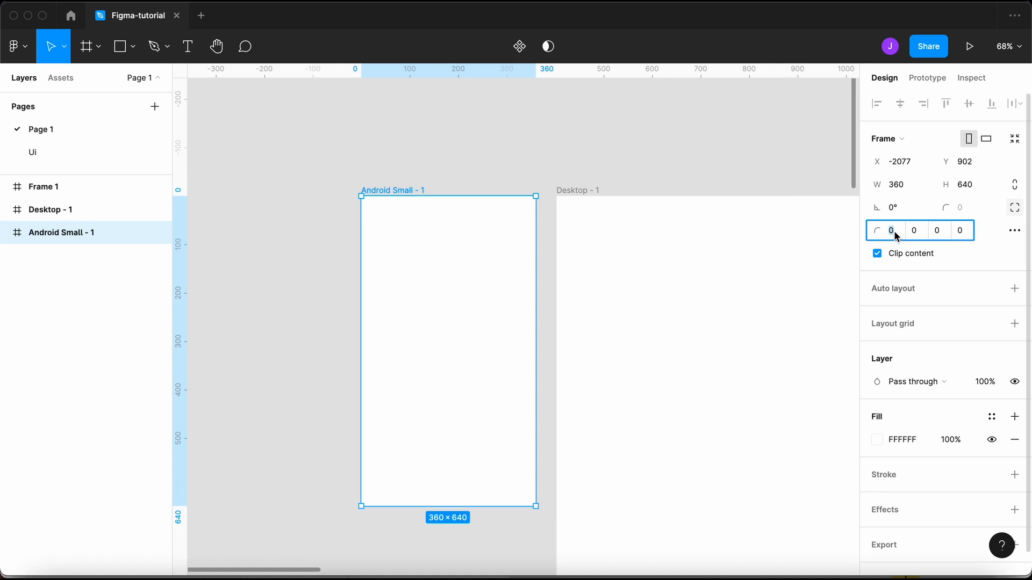
{"action": "left_click", "coordinate": [937, 234]}
{"action": "left_click", "coordinate": [963, 234]}
{"action": "type", "text": "20"}
{"action": "key", "text": "Return"}
{"action": "key", "text": "shift+Up"}
{"action": "key", "text": "shift+Up"}
{"action": "key", "text": "shift+Up"}
{"action": "key", "text": "shift+Up"}
{"action": "key", "text": "shift+Up"}
{"action": "key", "text": "shift+Up"}
{"action": "key", "text": "shift+Up"}
{"action": "key", "text": "shift+Up"}
{"action": "key", "text": "shift+Up"}
{"action": "key", "text": "shift+Up"}
{"action": "key", "text": "shift+Up"}
{"action": "key", "text": "shift+Up"}
{"action": "key", "text": "shift+Up"}
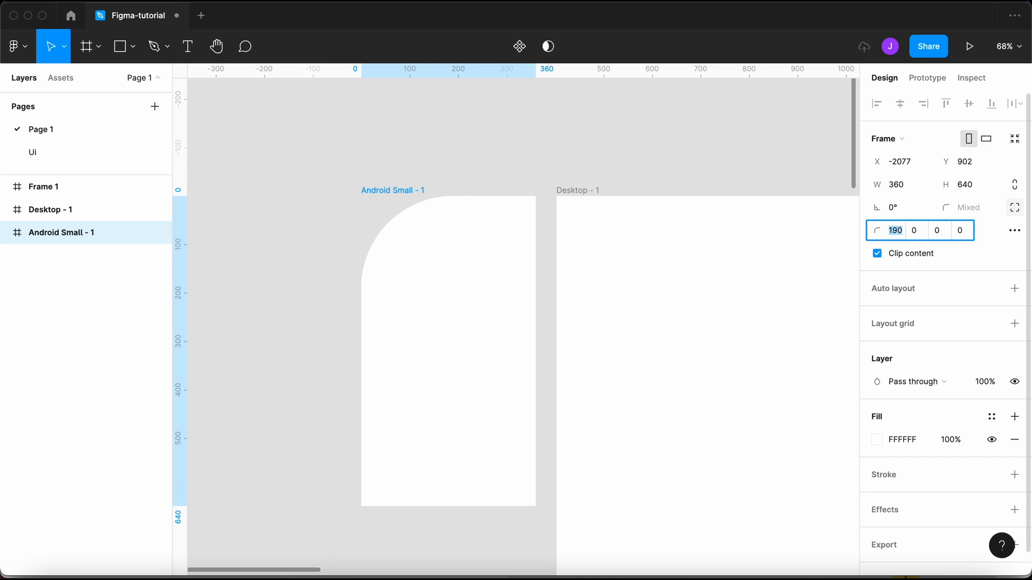
{"action": "left_click", "coordinate": [276, 366]}
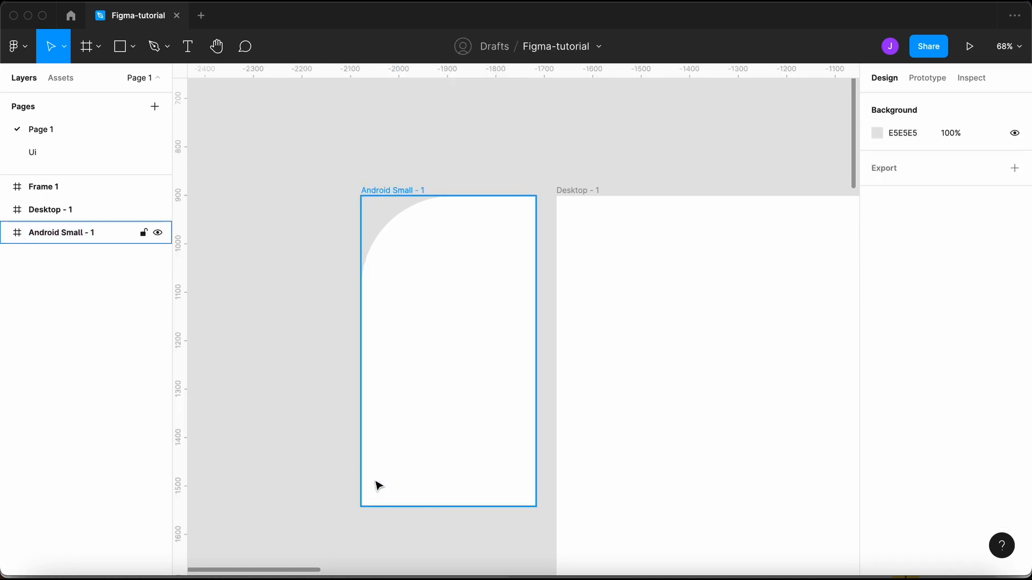
{"action": "key", "text": "super+z"}
{"action": "key", "text": "super+z"}
{"action": "left_click", "coordinate": [419, 162]}
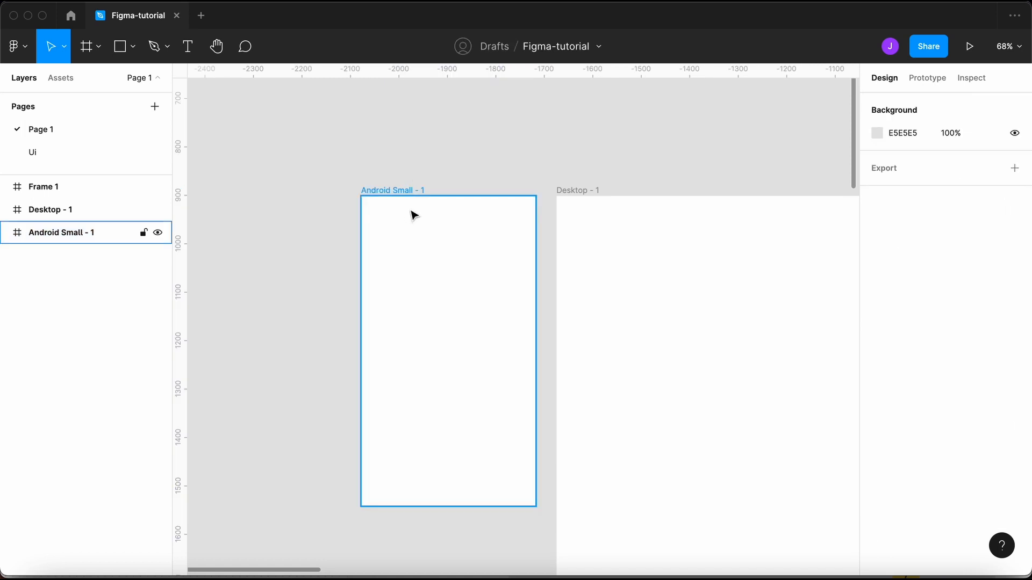
- Change the Android Small - 1 fill from white to black
{"action": "left_click", "coordinate": [379, 191]}
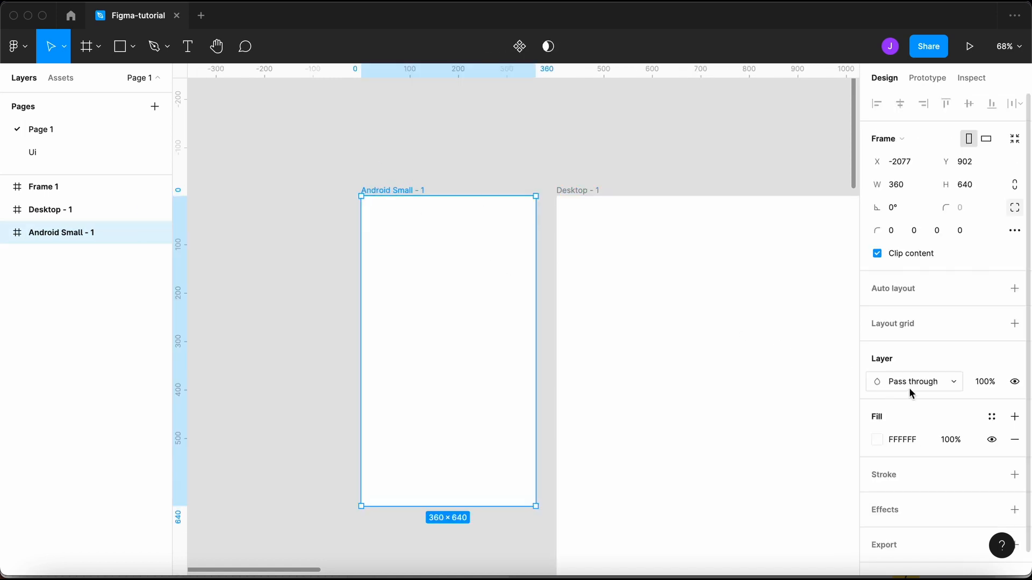
{"action": "left_click", "coordinate": [876, 440]}
{"action": "left_click", "coordinate": [688, 376]}
{"action": "left_click_drag", "start_coordinate": [673, 390], "coordinate": [619, 458]}
{"action": "left_click", "coordinate": [490, 171]}
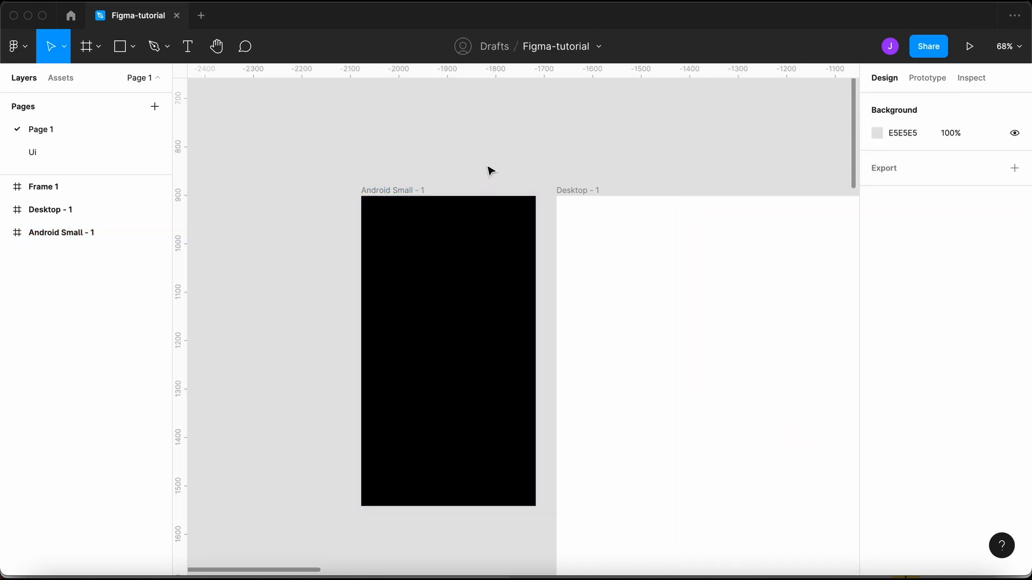
- Add a black stroke to Android Small - 1, then remove it
{"action": "left_click", "coordinate": [395, 192]}
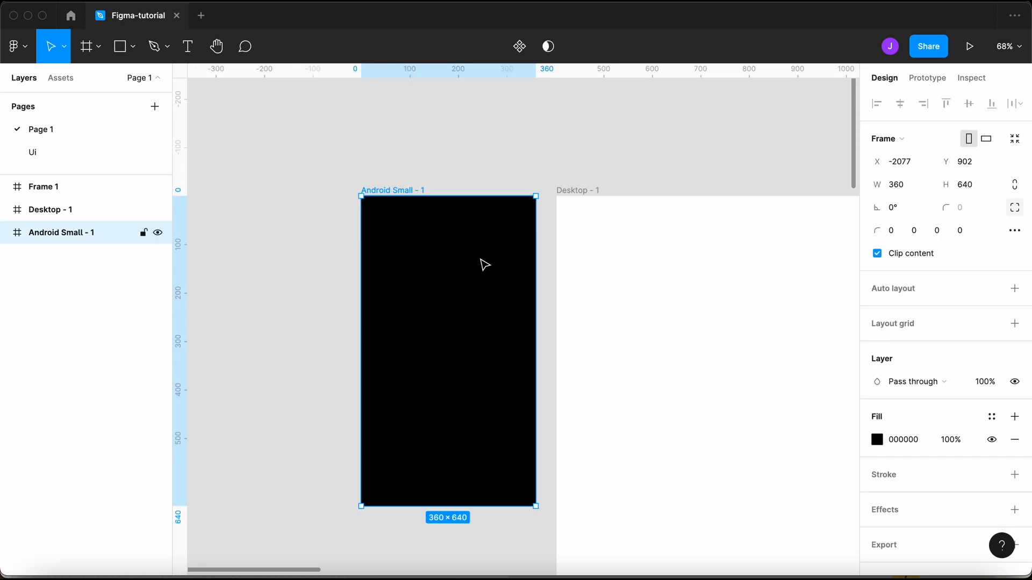
{"action": "scroll", "coordinate": [433, 200], "scroll_direction": "down", "scroll_amount": 5}
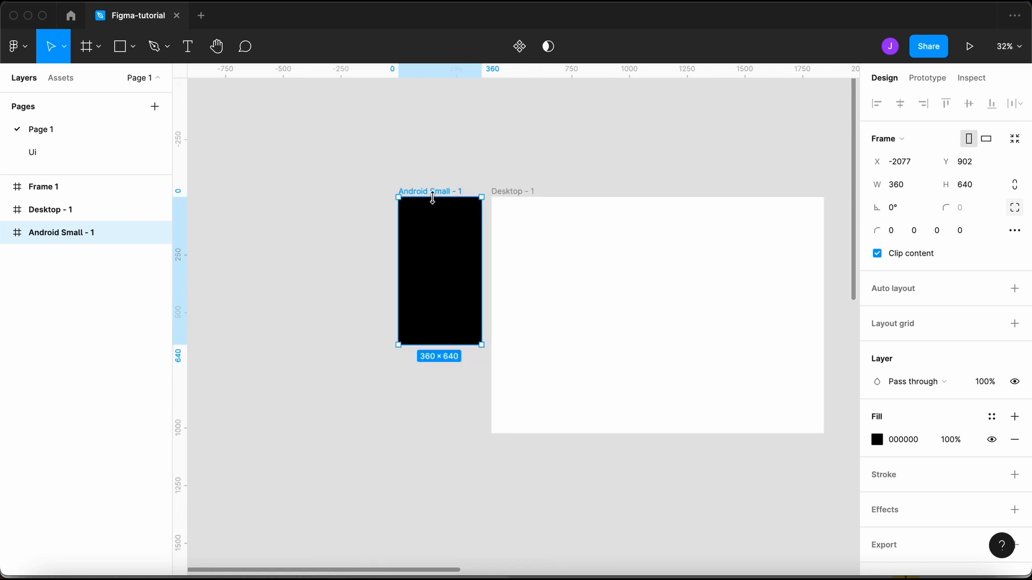
{"action": "left_click", "coordinate": [360, 295]}
{"action": "scroll", "coordinate": [466, 209], "scroll_direction": "up", "scroll_amount": 10}
{"action": "scroll", "coordinate": [466, 210], "scroll_direction": "down", "scroll_amount": 3}
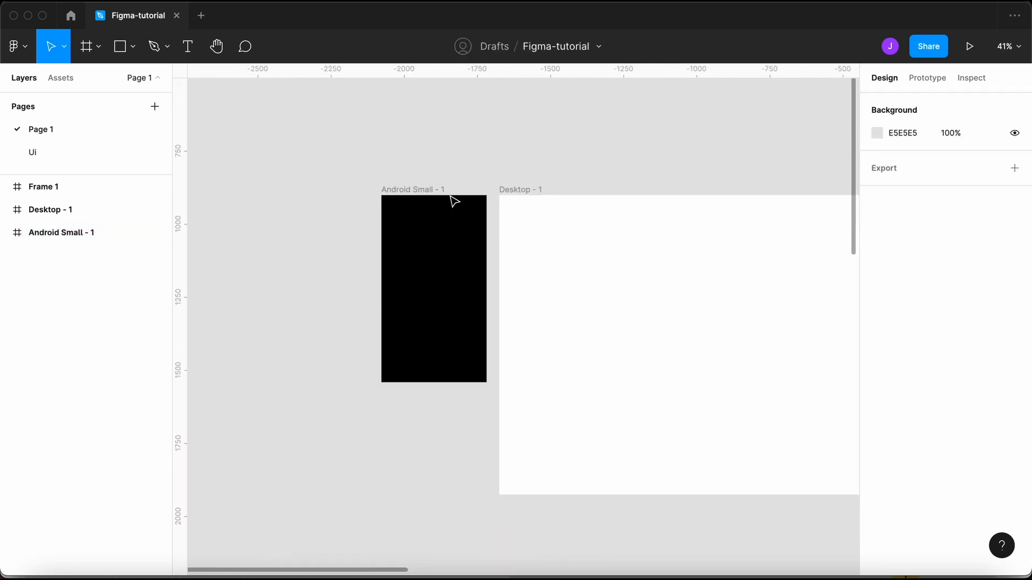
{"action": "left_click", "coordinate": [418, 191]}
{"action": "left_click", "coordinate": [418, 191]}
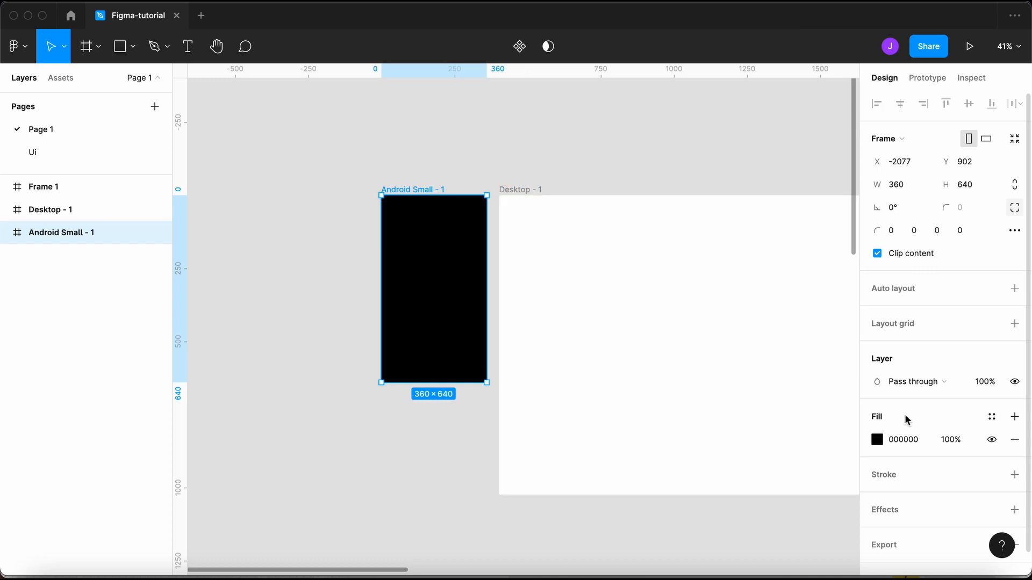
{"action": "left_click", "coordinate": [910, 453]}
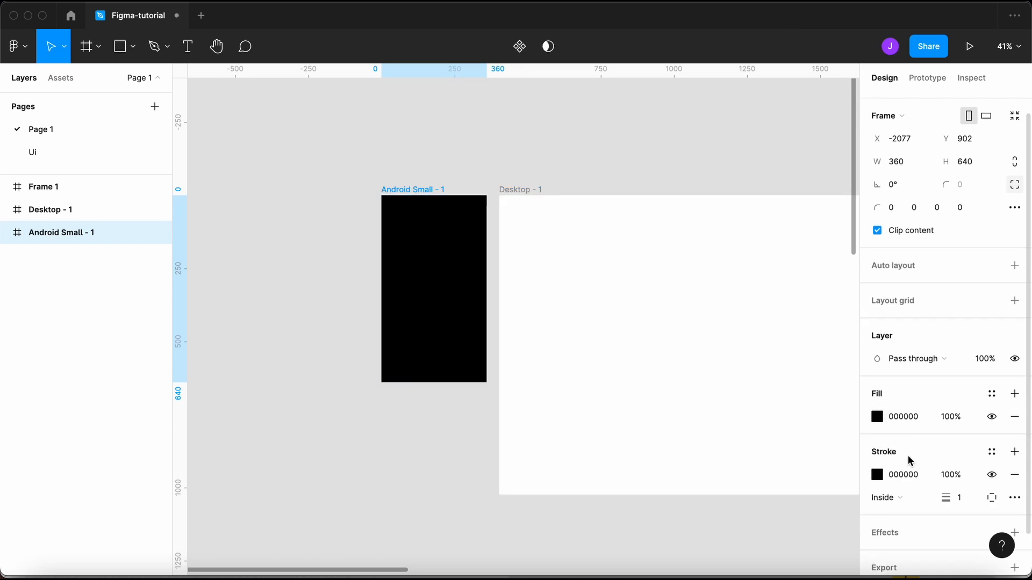
{"action": "left_click", "coordinate": [1014, 475]}
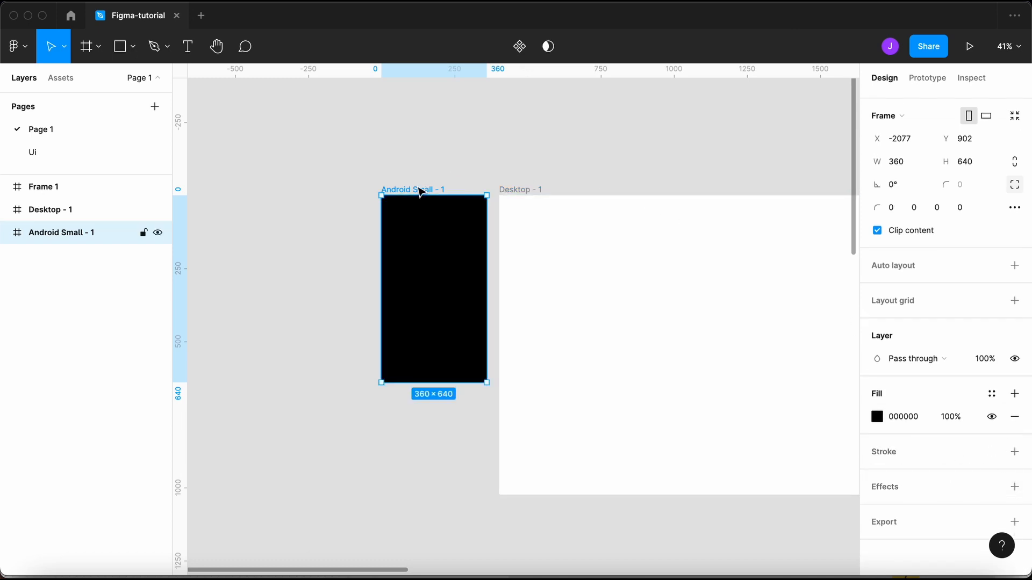
- Undo back to the white fill and drag the frame beside the Desktop frame
{"action": "key", "text": "super+z"}
{"action": "key", "text": "super+z"}
{"action": "key", "text": "super+z"}
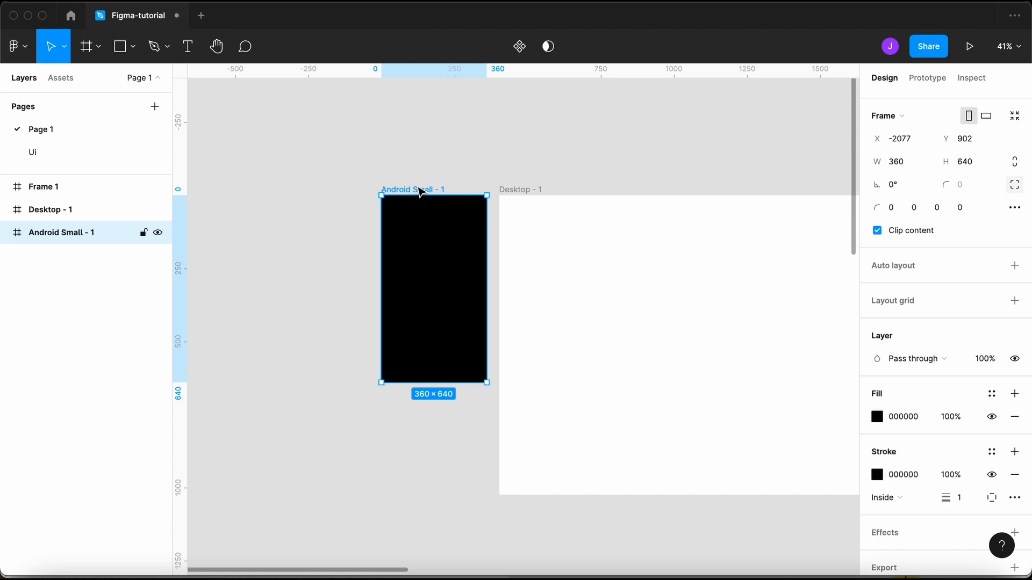
{"action": "key", "text": "super+shift+z"}
{"action": "key", "text": "super+z"}
{"action": "key", "text": "super+z"}
{"action": "key", "text": "super+z"}
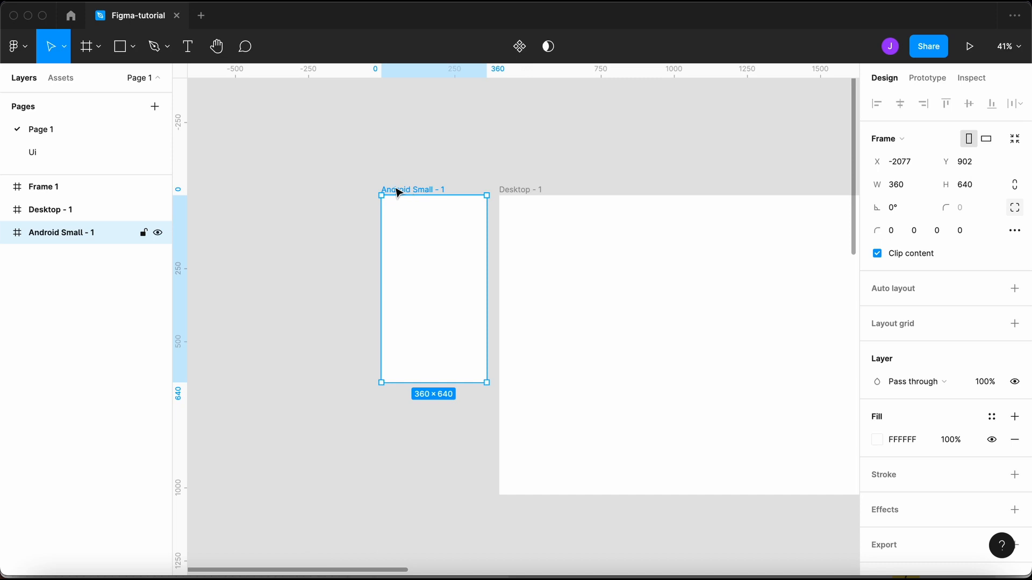
{"action": "left_click_drag", "start_coordinate": [398, 192], "coordinate": [353, 189]}
- Delete the Desktop - 1 and Android Small - 1 frames
{"action": "left_click", "coordinate": [461, 168]}
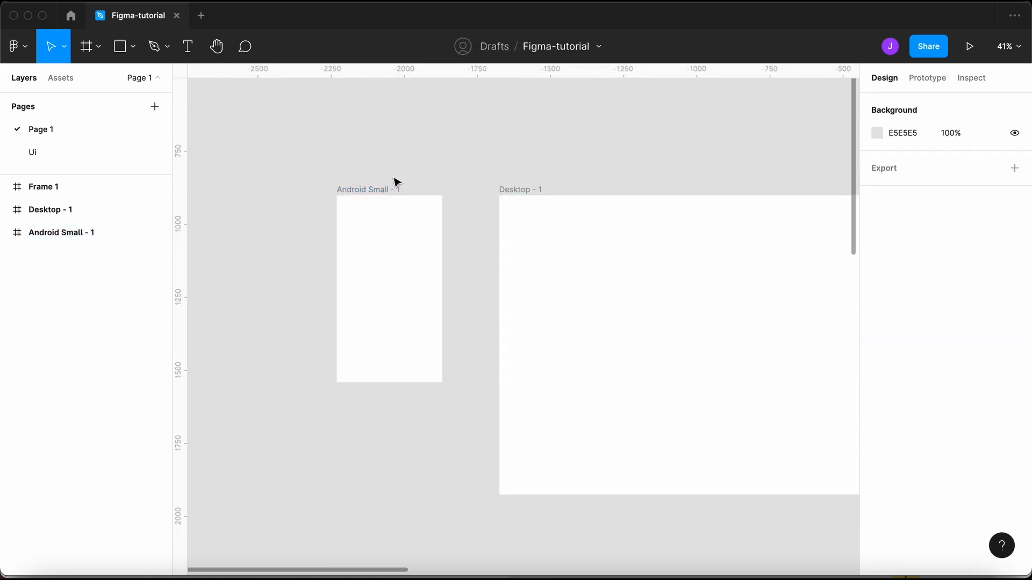
{"action": "left_click", "coordinate": [365, 189]}
{"action": "left_click", "coordinate": [527, 190]}
{"action": "key", "text": "Delete"}
{"action": "left_click", "coordinate": [391, 191]}
{"action": "key", "text": "Delete"}
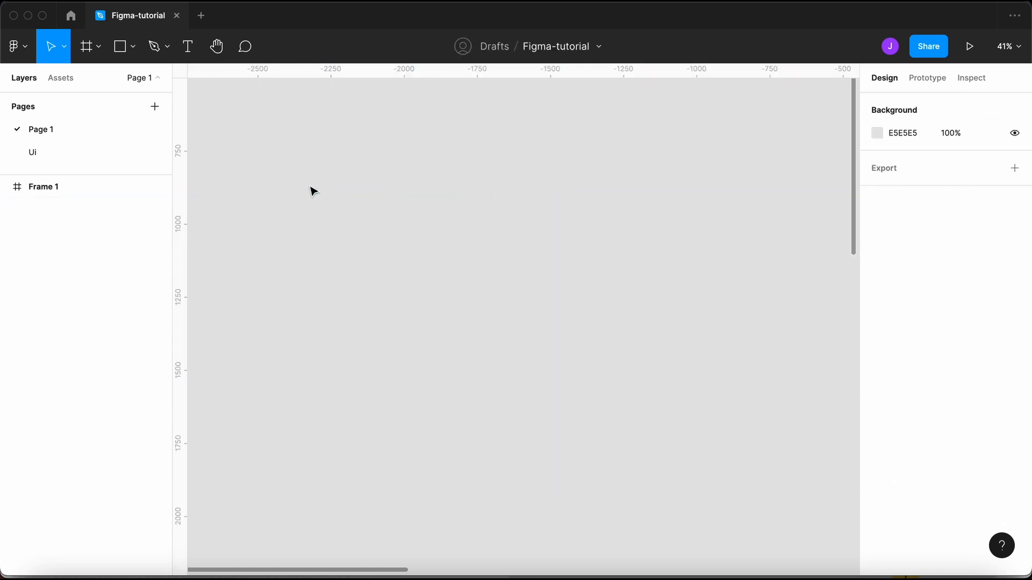
{"action": "left_click", "coordinate": [97, 48]}
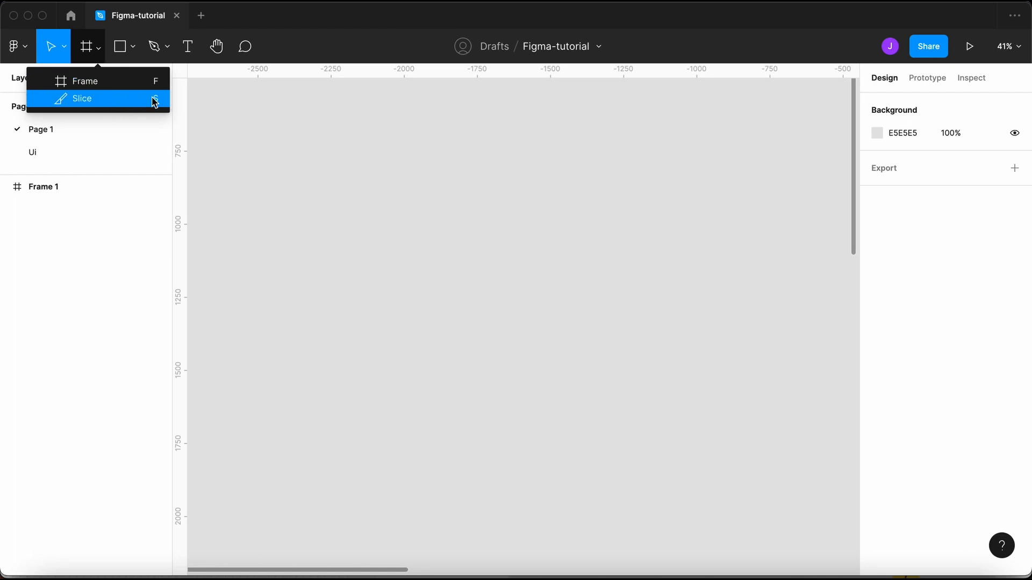
- On the Ui page, draw Slice 1 (375×538) across the top of the Login frame
{"action": "left_click", "coordinate": [247, 159]}
{"action": "left_click", "coordinate": [91, 150]}
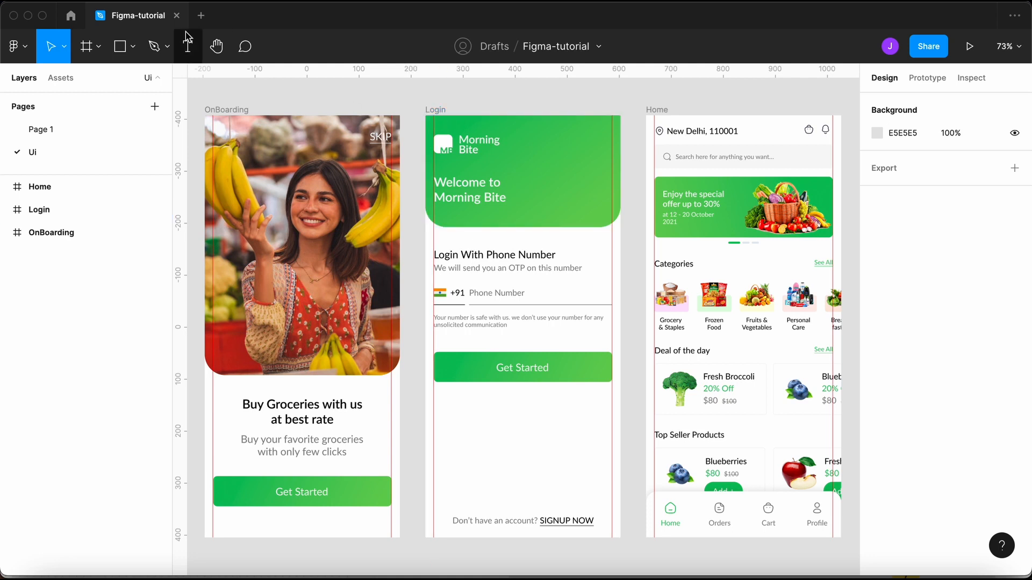
{"action": "left_click", "coordinate": [98, 46]}
{"action": "left_click", "coordinate": [103, 96]}
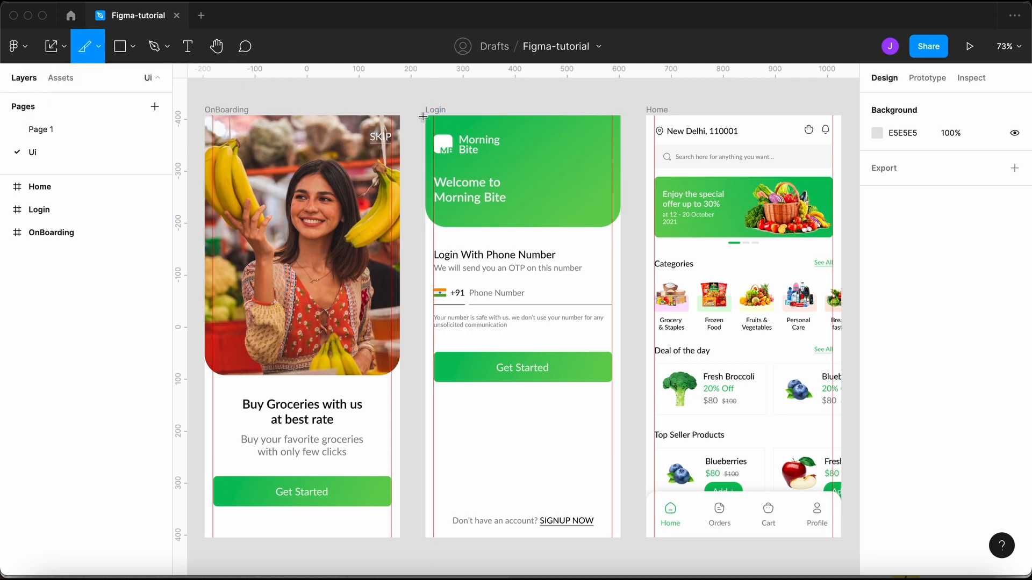
{"action": "left_click_drag", "start_coordinate": [424, 115], "coordinate": [618, 395]}
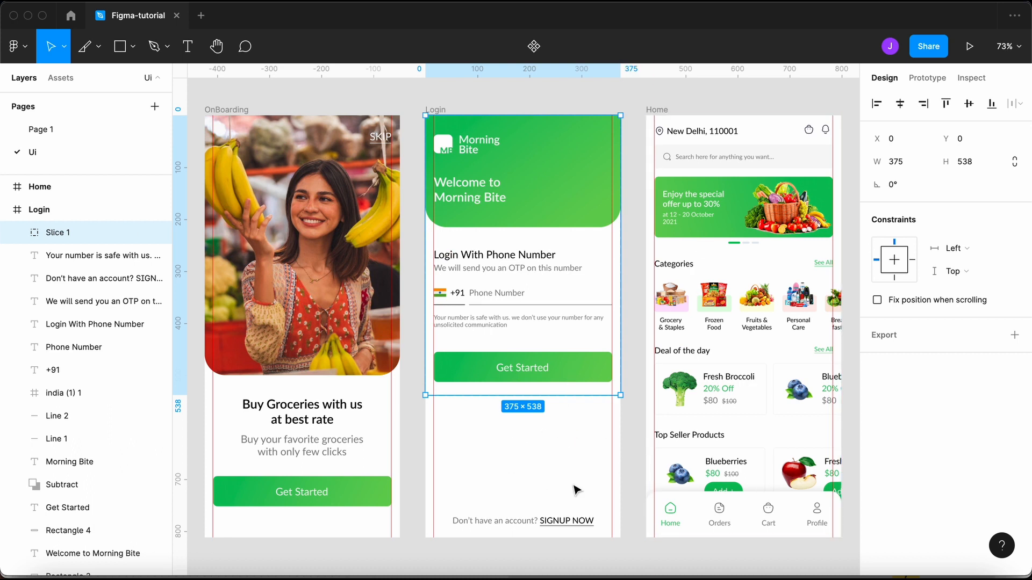
- Rename the slice to top-login, add a 1x PNG export and preview it
{"action": "double_click", "coordinate": [59, 233]}
{"action": "type", "text": "top-login"}
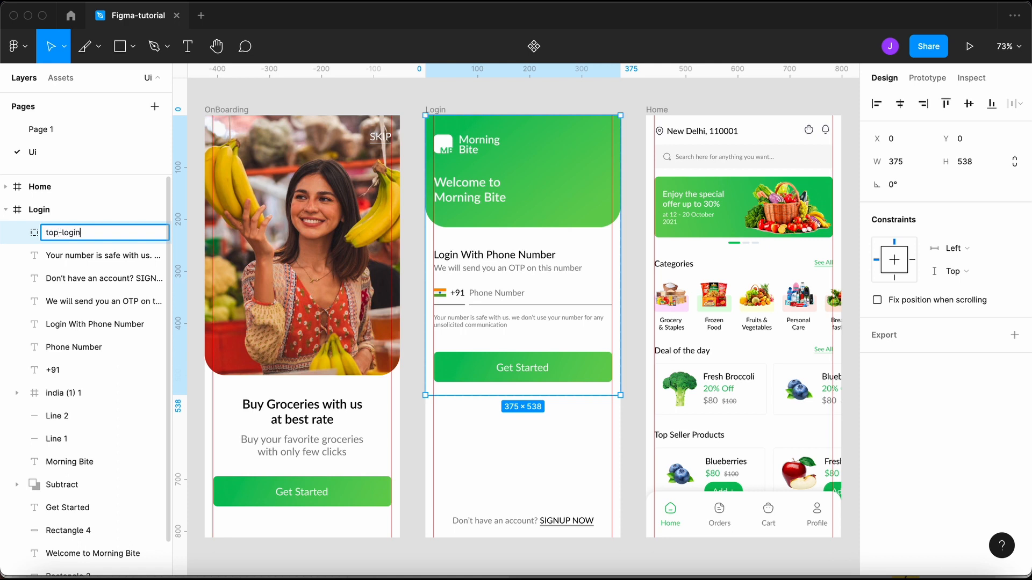
{"action": "key", "text": "Return"}
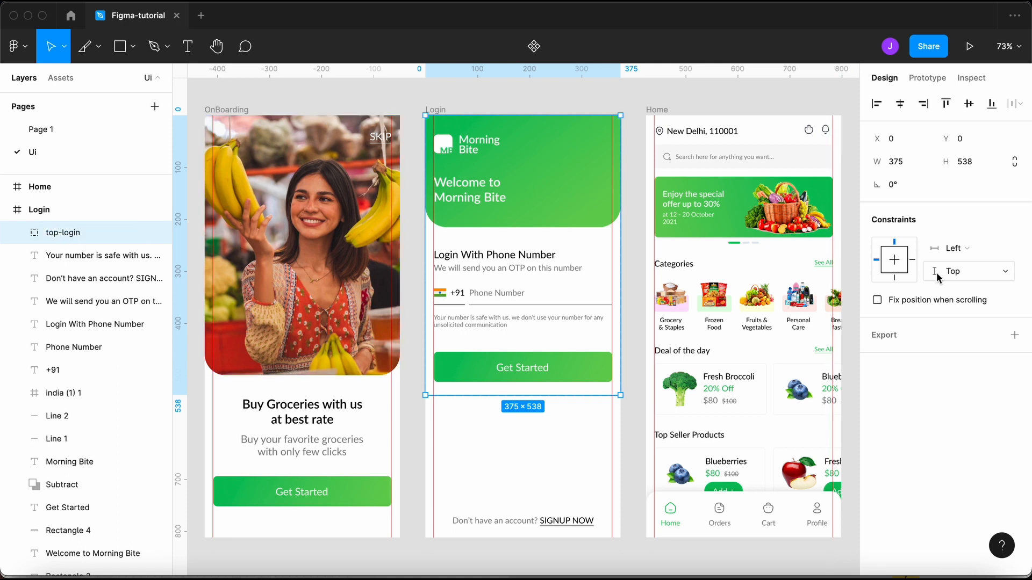
{"action": "left_click", "coordinate": [905, 332]}
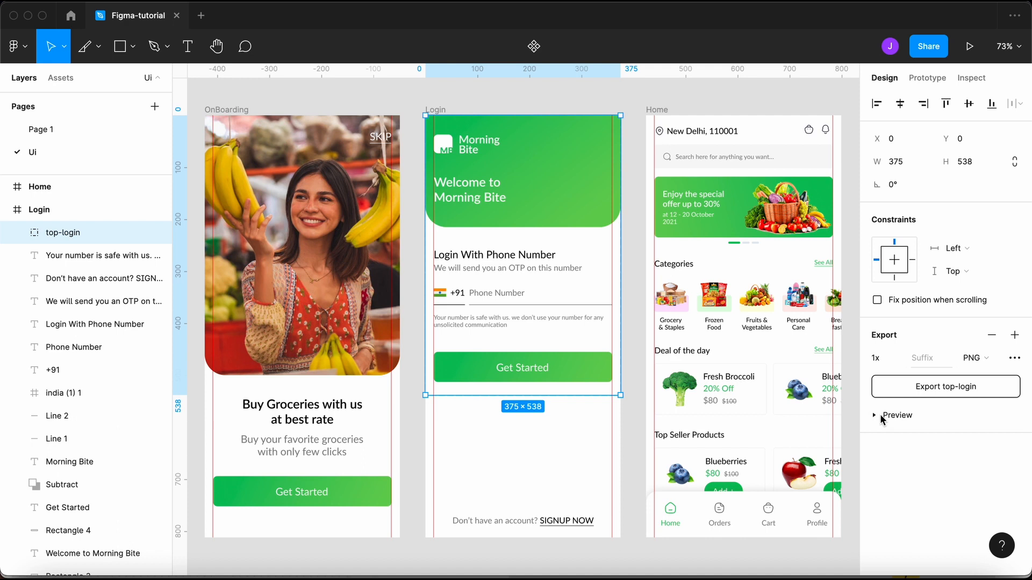
{"action": "left_click", "coordinate": [882, 415]}
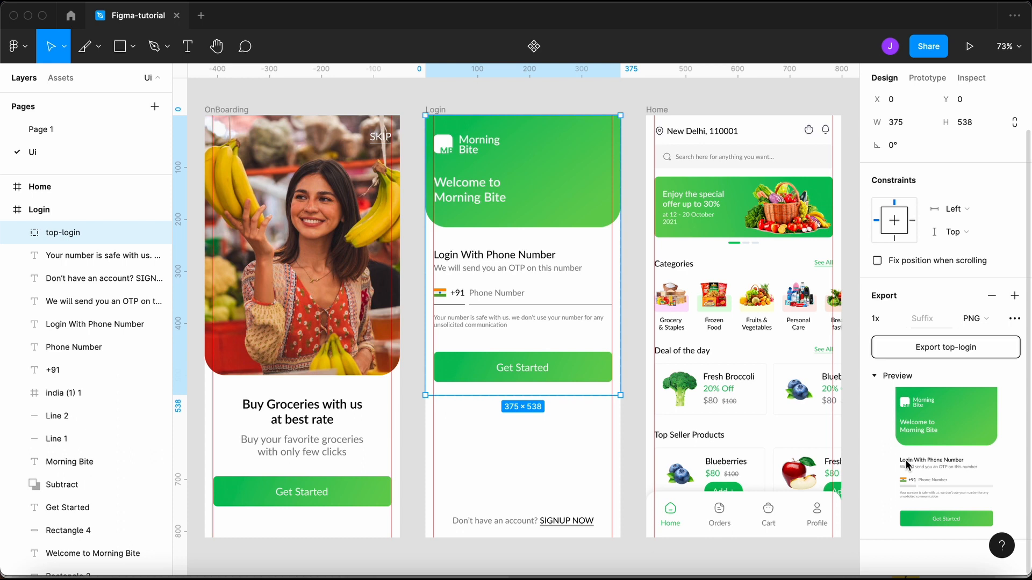
{"action": "left_click", "coordinate": [901, 378]}
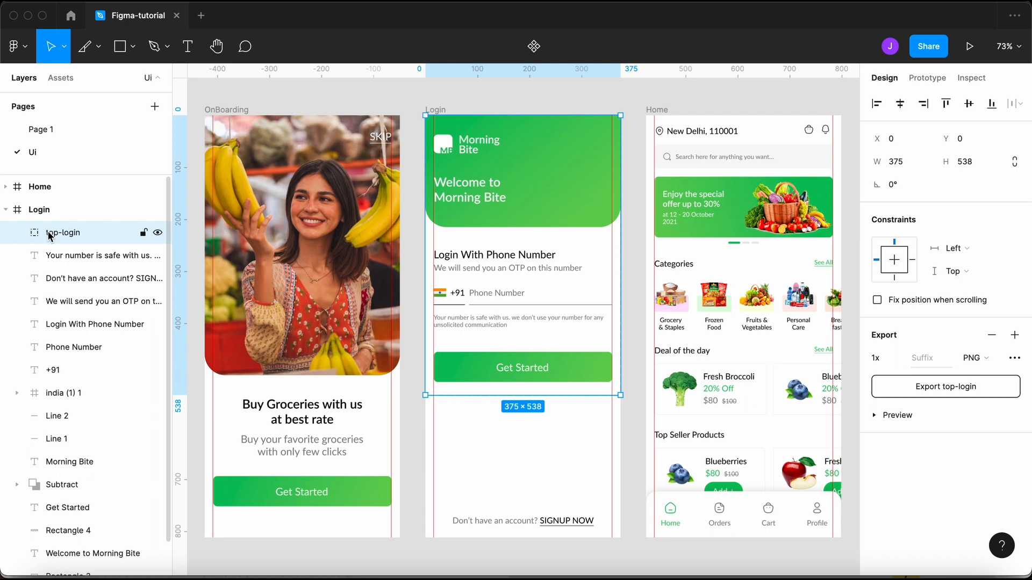
- Undo the rename and export setting, back to before the slice existed
{"action": "key", "text": "super+z"}
{"action": "left_click", "coordinate": [363, 104]}
{"action": "key", "text": "super+z"}
{"action": "key", "text": "super+z"}
{"action": "key", "text": "super+z"}
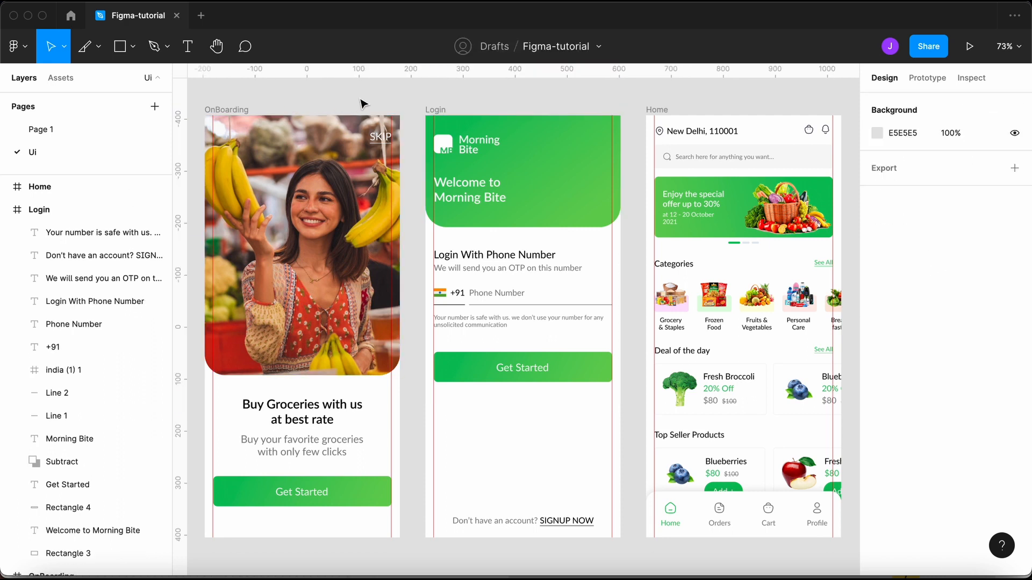
- Switch to Page 1 and pick the Ellipse tool from the shape tools
{"action": "left_click", "coordinate": [96, 134]}
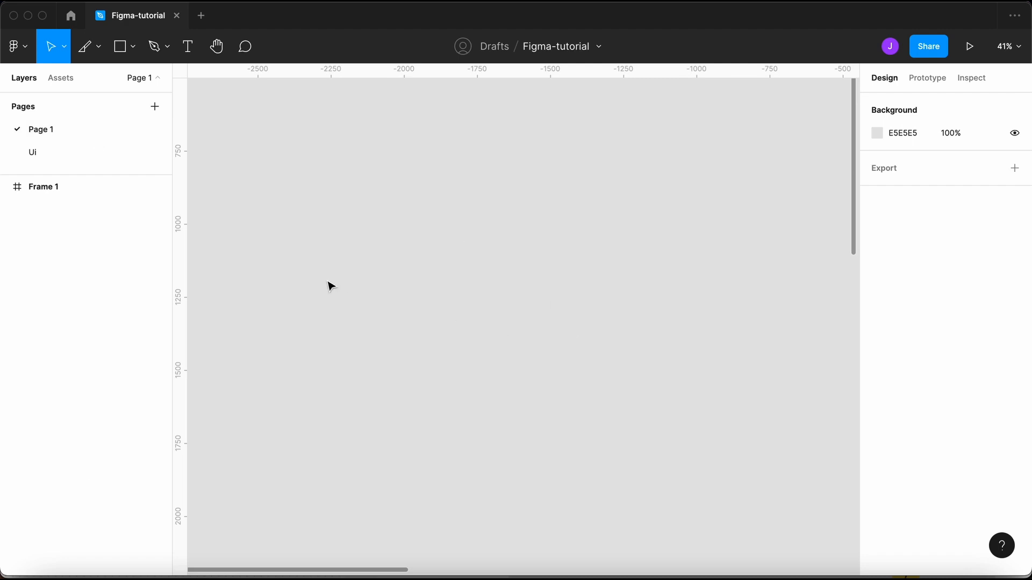
{"action": "left_click", "coordinate": [99, 47]}
{"action": "left_click", "coordinate": [100, 79]}
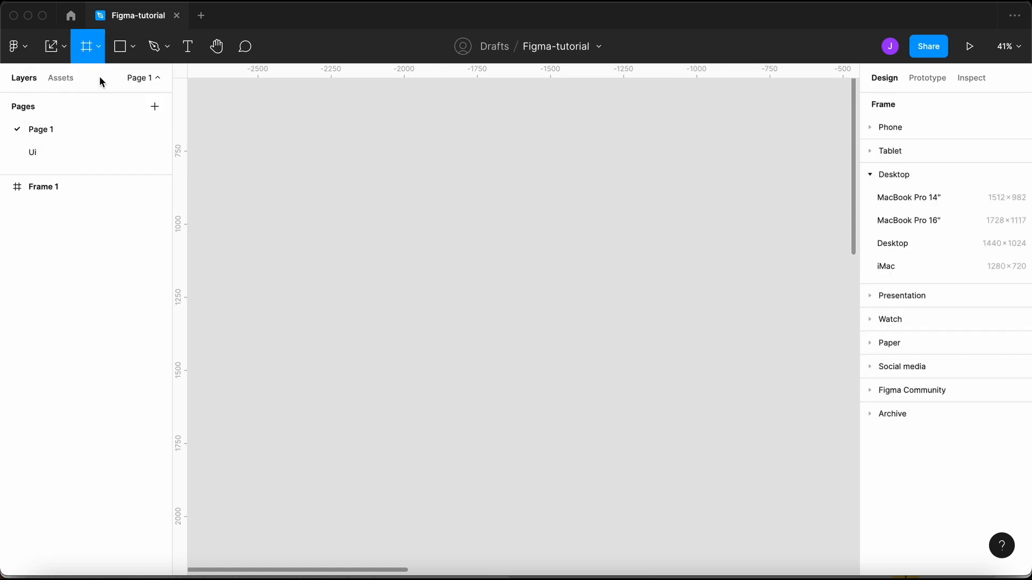
{"action": "left_click", "coordinate": [132, 47]}
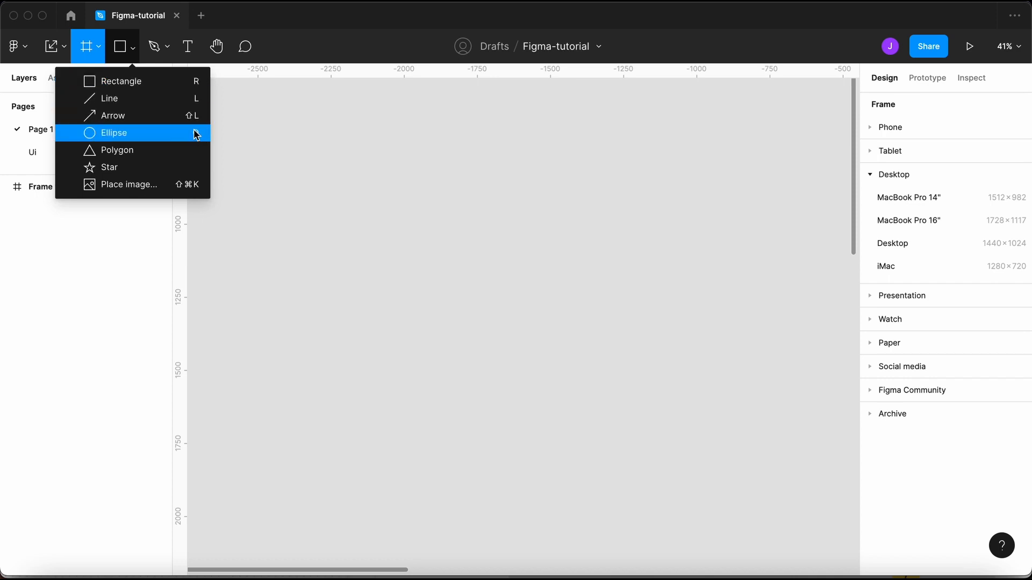
{"action": "left_click", "coordinate": [157, 81]}
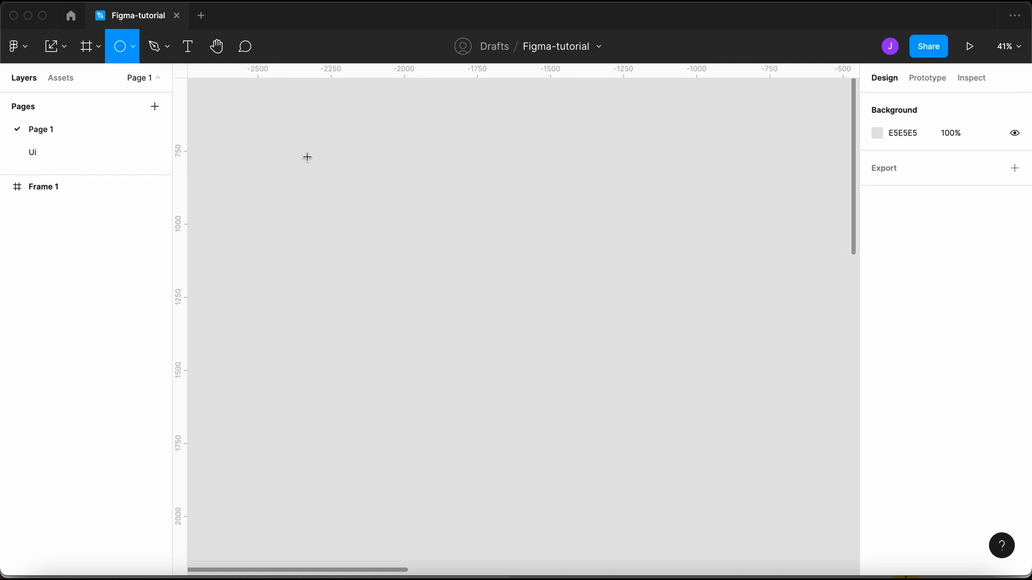
- Draw a test circle and square on the empty canvas, then delete both
{"action": "left_click_drag", "start_coordinate": [308, 157], "coordinate": [502, 351]}
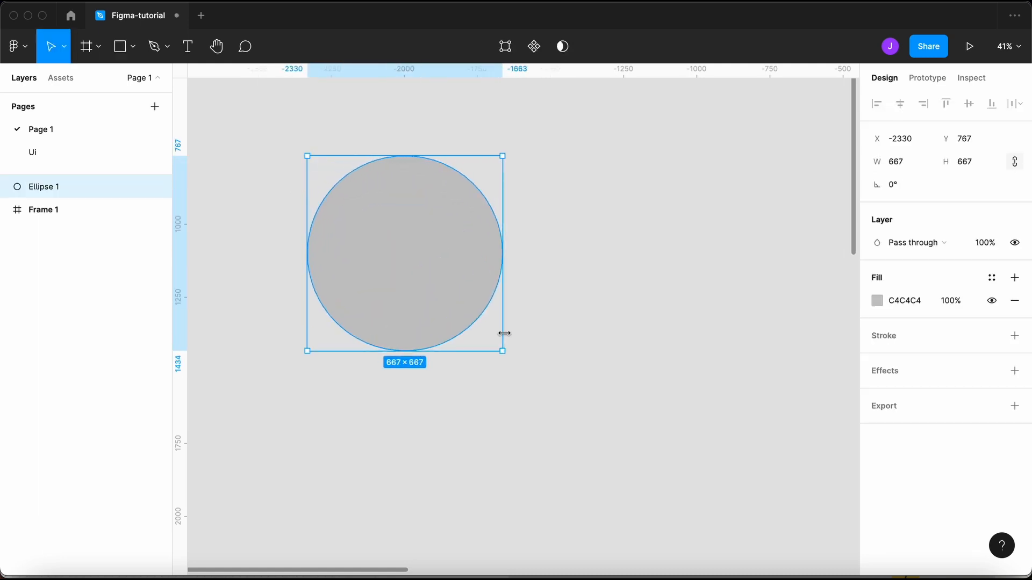
{"action": "left_click", "coordinate": [567, 355]}
{"action": "key", "text": "r"}
{"action": "left_click_drag", "start_coordinate": [536, 196], "coordinate": [780, 416]}
{"action": "scroll", "coordinate": [779, 416], "scroll_direction": "down", "scroll_amount": 3}
{"action": "scroll", "coordinate": [780, 416], "scroll_direction": "right", "scroll_amount": 5}
{"action": "left_click", "coordinate": [663, 248]}
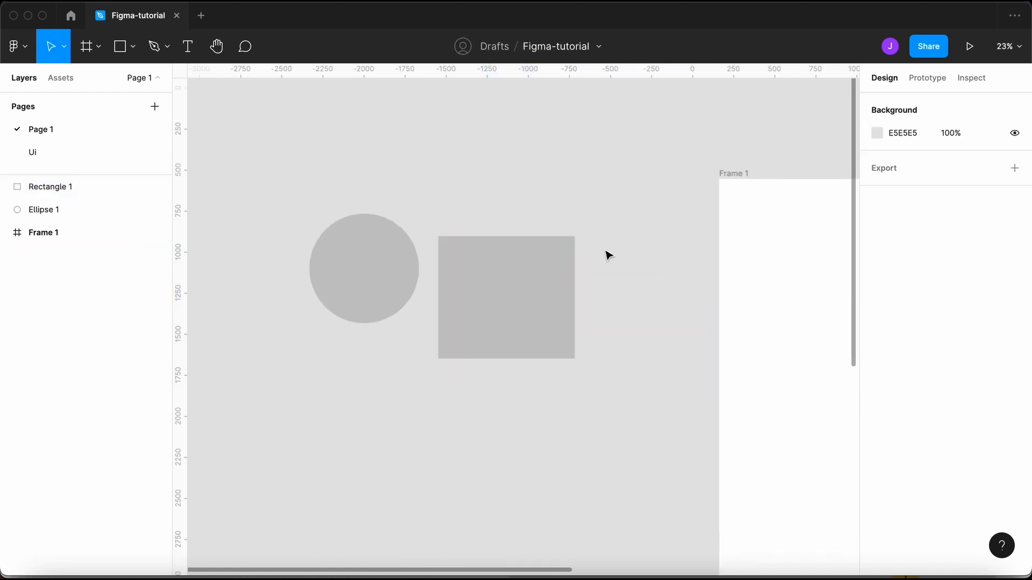
{"action": "scroll", "coordinate": [607, 256], "scroll_direction": "down", "scroll_amount": 3}
{"action": "left_click_drag", "start_coordinate": [588, 208], "coordinate": [350, 359]}
{"action": "key", "text": "Delete"}
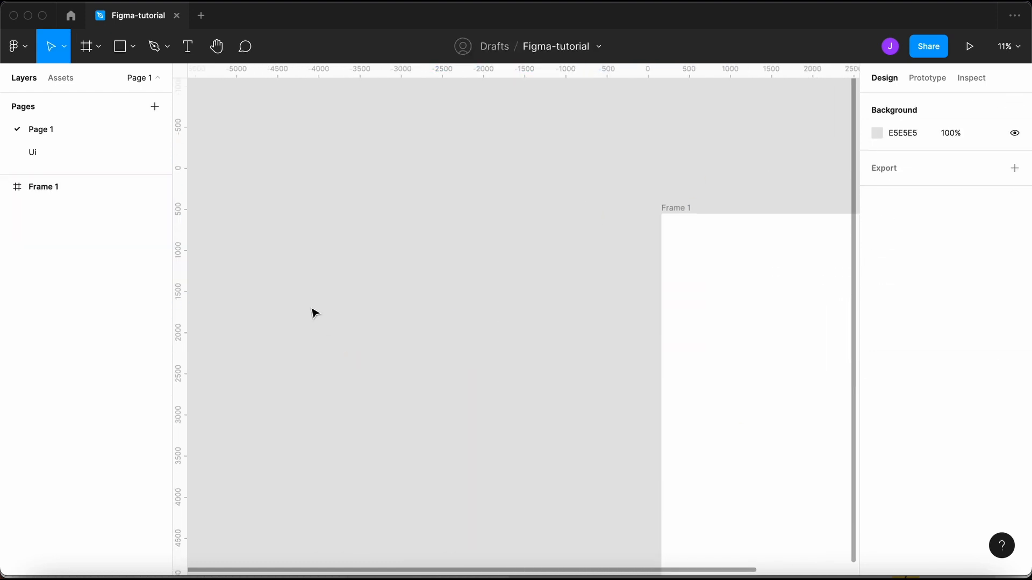
- Draw a grey 2516×1254 rectangle inside Frame 1
{"action": "key", "text": "r"}
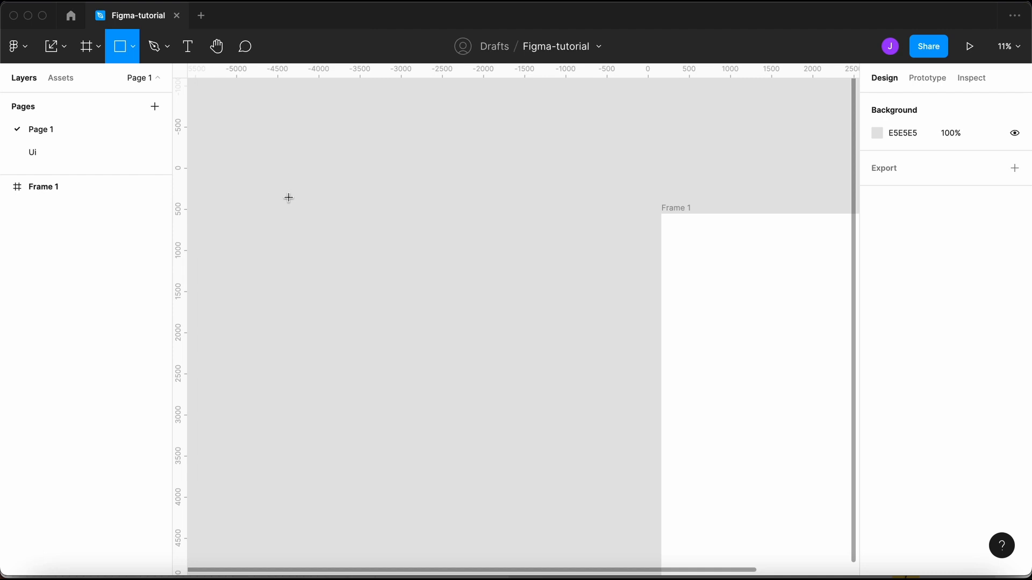
{"action": "scroll", "coordinate": [408, 248], "scroll_direction": "right", "scroll_amount": 5}
{"action": "scroll", "coordinate": [408, 248], "scroll_direction": "down", "scroll_amount": 1}
{"action": "left_click_drag", "start_coordinate": [438, 213], "coordinate": [646, 316]}
{"action": "left_click", "coordinate": [730, 275]}
{"action": "left_click", "coordinate": [578, 274]}
{"action": "scroll", "coordinate": [656, 305], "scroll_direction": "right", "scroll_amount": 4}
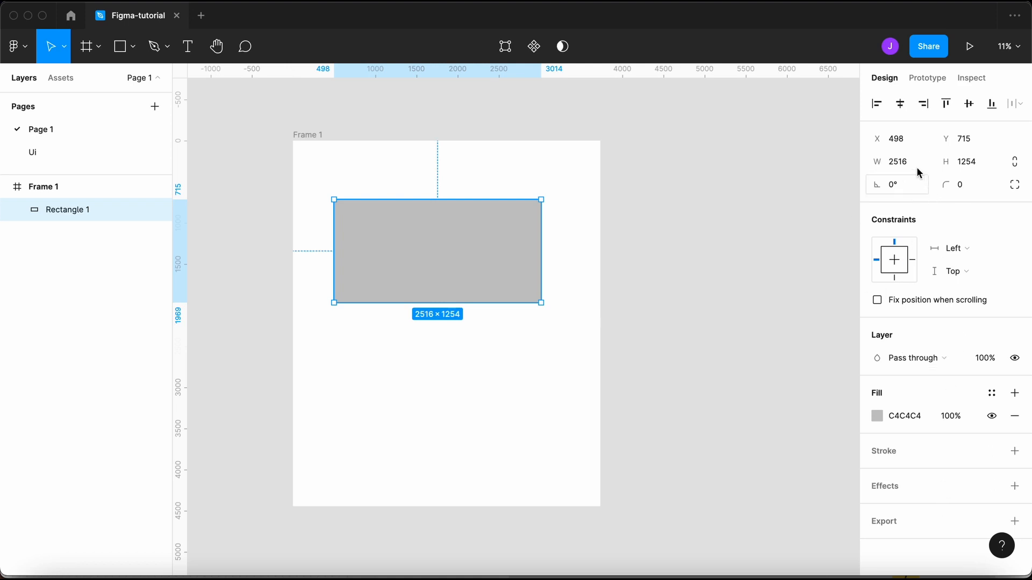
- Shrink the rectangle proportionally, then unlock proportions and reduce its height to 884
{"action": "left_click", "coordinate": [629, 259]}
{"action": "left_click", "coordinate": [456, 260]}
{"action": "left_click", "coordinate": [1014, 164]}
{"action": "left_click", "coordinate": [979, 162]}
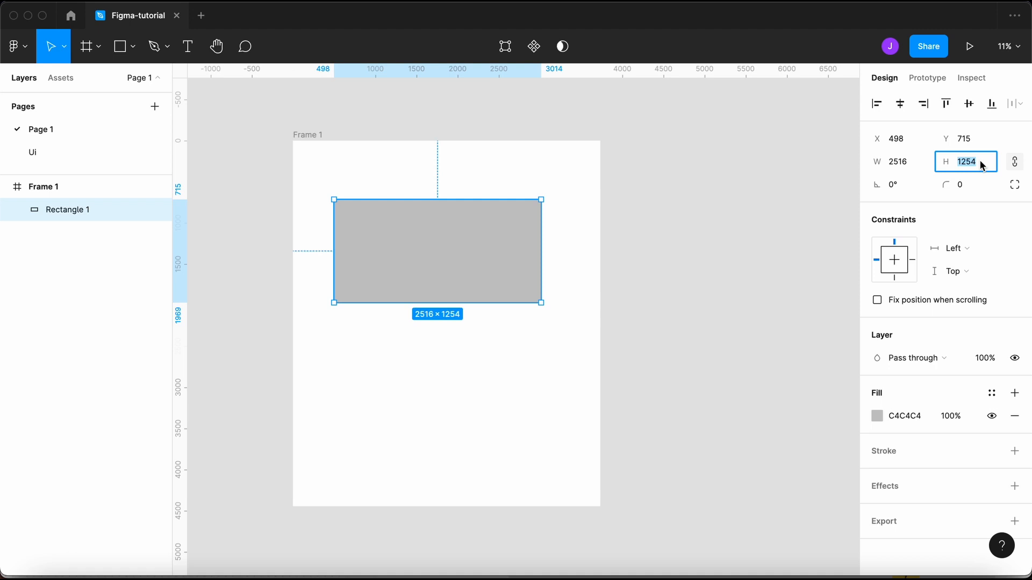
{"action": "key", "text": "shift+Down"}
{"action": "key", "text": "shift+Down"}
{"action": "key", "text": "shift+Down"}
{"action": "key", "text": "shift+Down"}
{"action": "key", "text": "shift+Down"}
{"action": "key", "text": "shift+Down"}
{"action": "key", "text": "shift+Down"}
{"action": "key", "text": "shift+Down"}
{"action": "key", "text": "shift+Down"}
{"action": "key", "text": "shift+Down"}
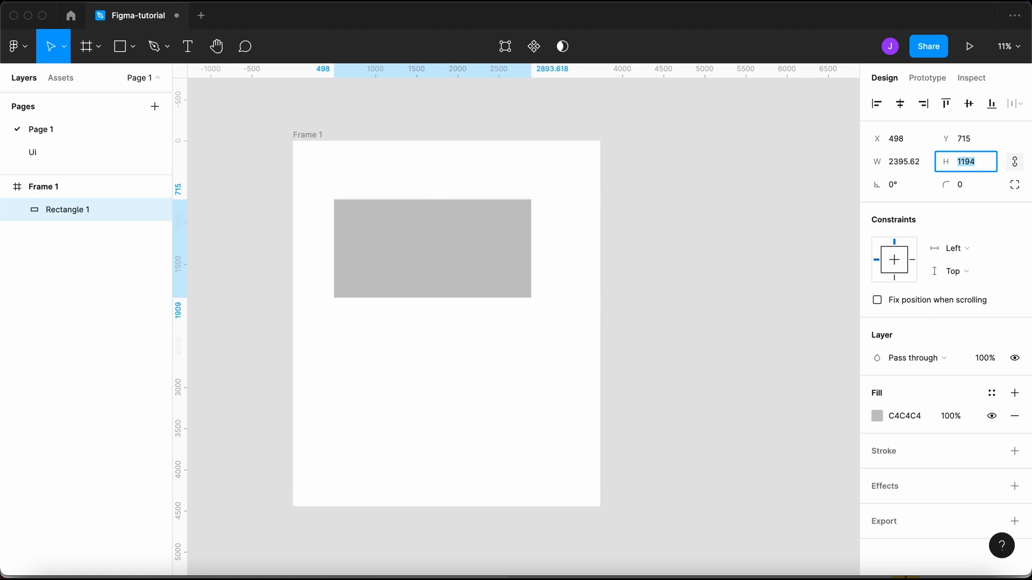
{"action": "key", "text": "shift+Down"}
{"action": "key", "text": "shift+Down"}
{"action": "key", "text": "shift+Down"}
{"action": "key", "text": "shift+Down"}
{"action": "key", "text": "shift+Down"}
{"action": "key", "text": "shift+Down"}
{"action": "key", "text": "shift+Down"}
{"action": "key", "text": "shift+Down"}
{"action": "key", "text": "shift+Down"}
{"action": "key", "text": "shift+Down"}
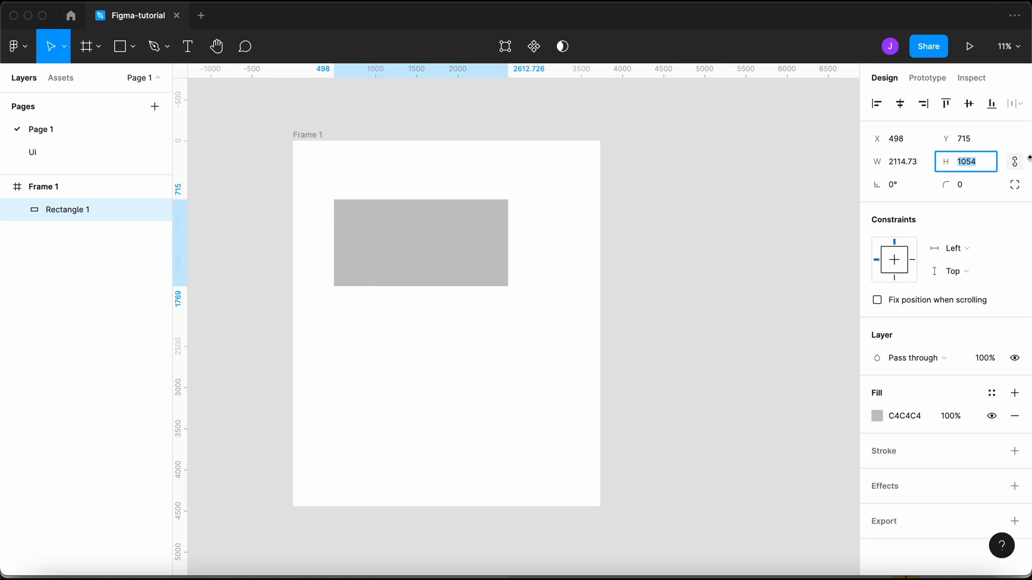
{"action": "left_click", "coordinate": [1019, 164]}
{"action": "left_click", "coordinate": [1017, 164]}
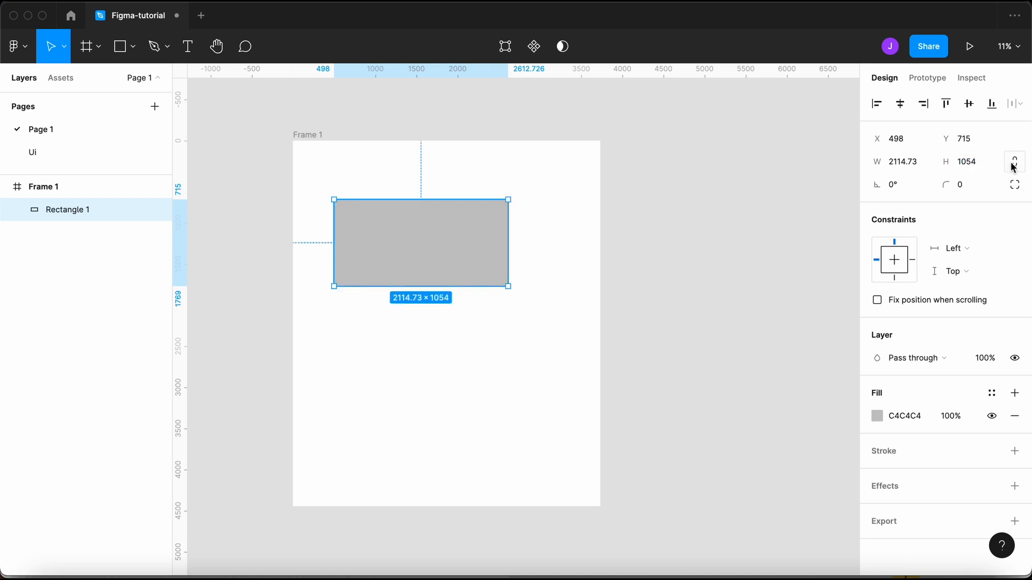
{"action": "left_click", "coordinate": [996, 168]}
{"action": "key", "text": "shift+Down"}
{"action": "key", "text": "shift+Down"}
{"action": "key", "text": "shift+Down"}
{"action": "key", "text": "shift+Down"}
{"action": "key", "text": "shift+Down"}
{"action": "key", "text": "shift+Down"}
{"action": "key", "text": "shift+Down"}
{"action": "key", "text": "shift+Down"}
{"action": "key", "text": "shift+Down"}
{"action": "key", "text": "shift+Down"}
{"action": "key", "text": "shift+Down"}
{"action": "key", "text": "shift+Down"}
{"action": "key", "text": "shift+Down"}
{"action": "key", "text": "shift+Down"}
{"action": "key", "text": "shift+Down"}
{"action": "key", "text": "shift+Down"}
{"action": "key", "text": "shift+Down"}
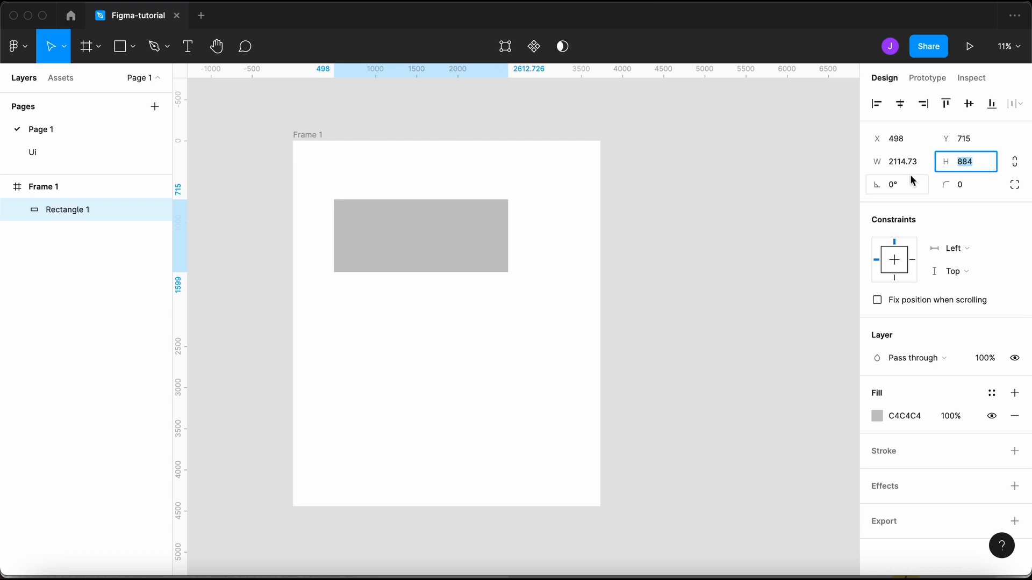
- Try rotating and rounding the rectangle, returning rotation and corner radius to 0
{"action": "left_click", "coordinate": [904, 191]}
{"action": "key", "text": "shift+Up"}
{"action": "key", "text": "shift+Up"}
{"action": "key", "text": "shift+Up"}
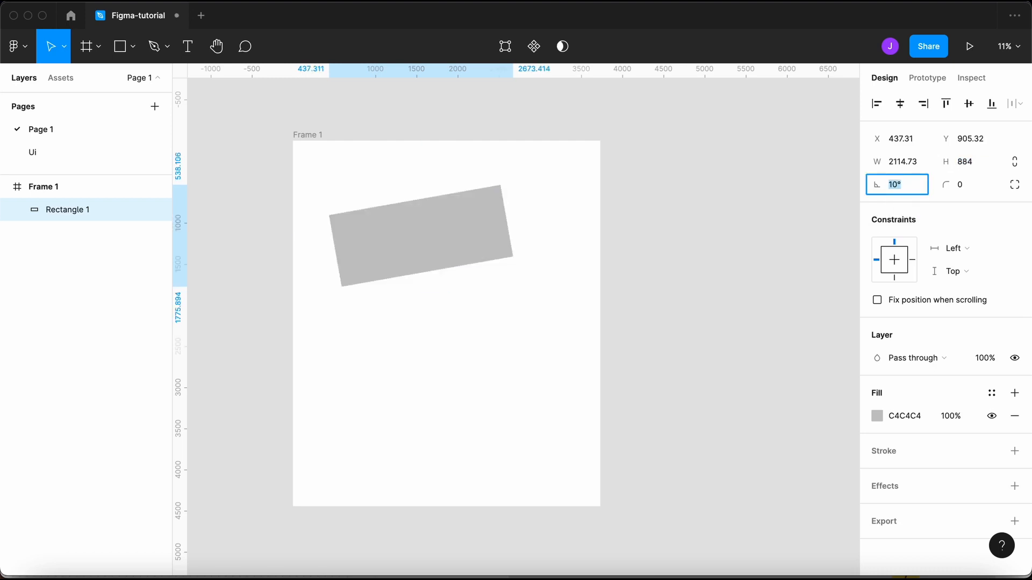
{"action": "key", "text": "shift+Down"}
{"action": "key", "text": "shift+Down"}
{"action": "key", "text": "shift+Down"}
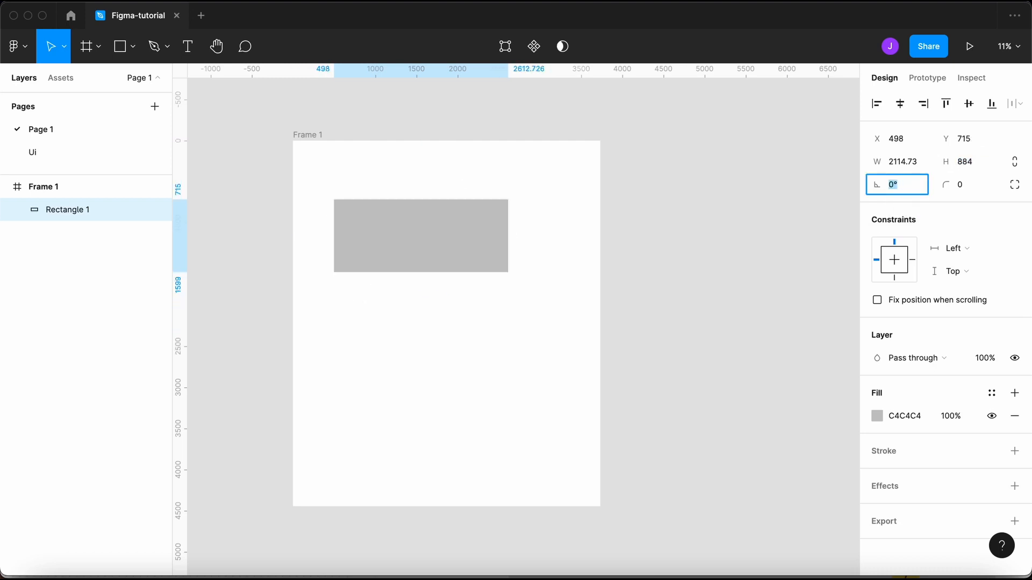
{"action": "left_click", "coordinate": [967, 186]}
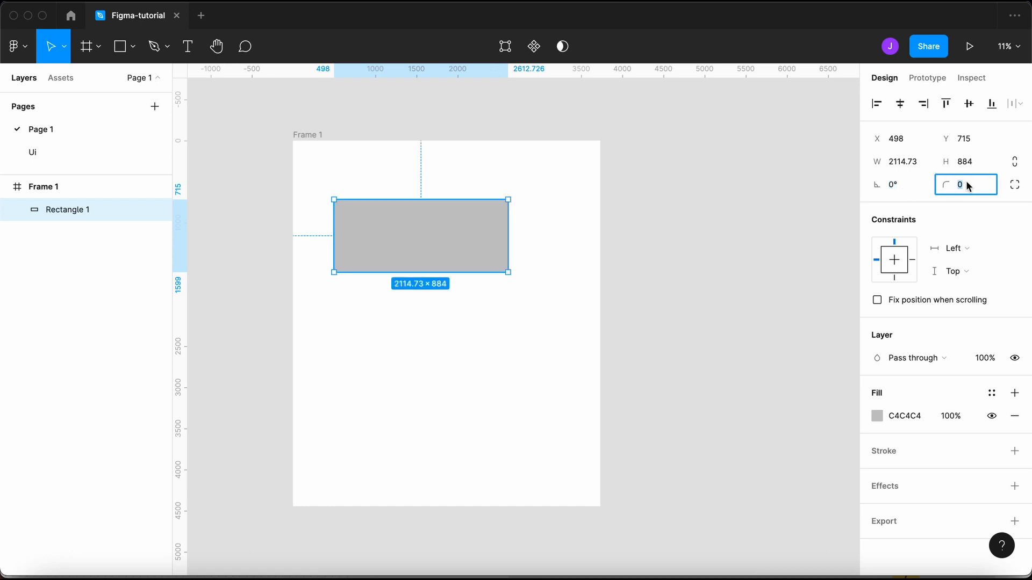
{"action": "key", "text": "shift+Up"}
{"action": "key", "text": "shift+Up"}
{"action": "key", "text": "shift+Up"}
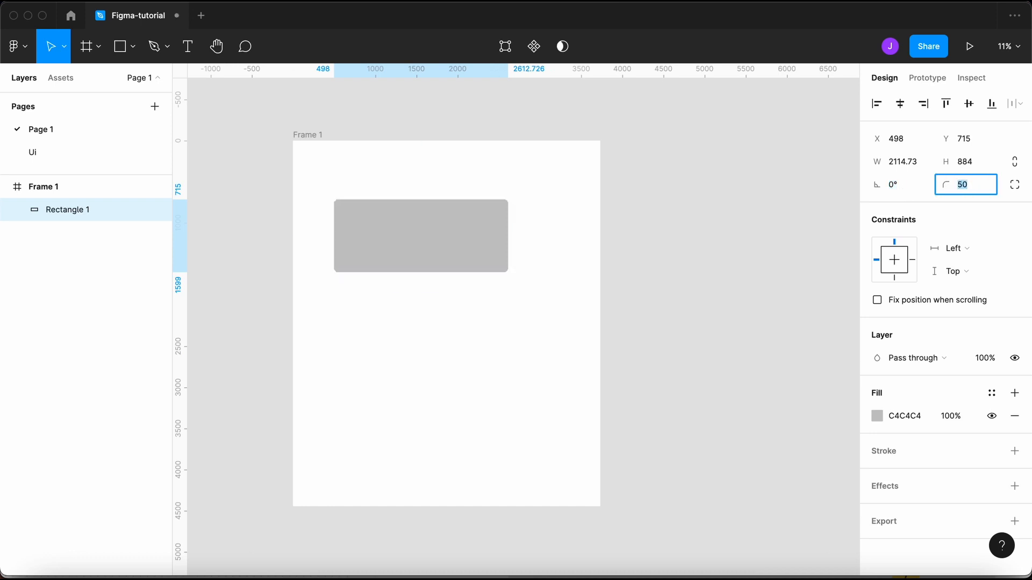
{"action": "type", "text": "0"}
{"action": "key", "text": "Return"}
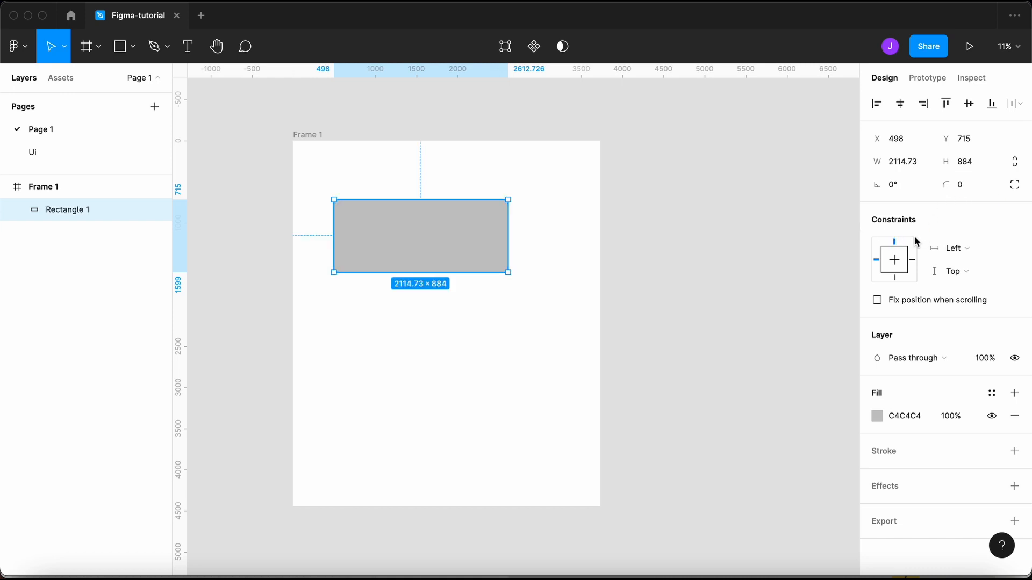
- Move the rectangle toward Frame 1's top-left, to X 263, Y 367
{"action": "left_click", "coordinate": [665, 300]}
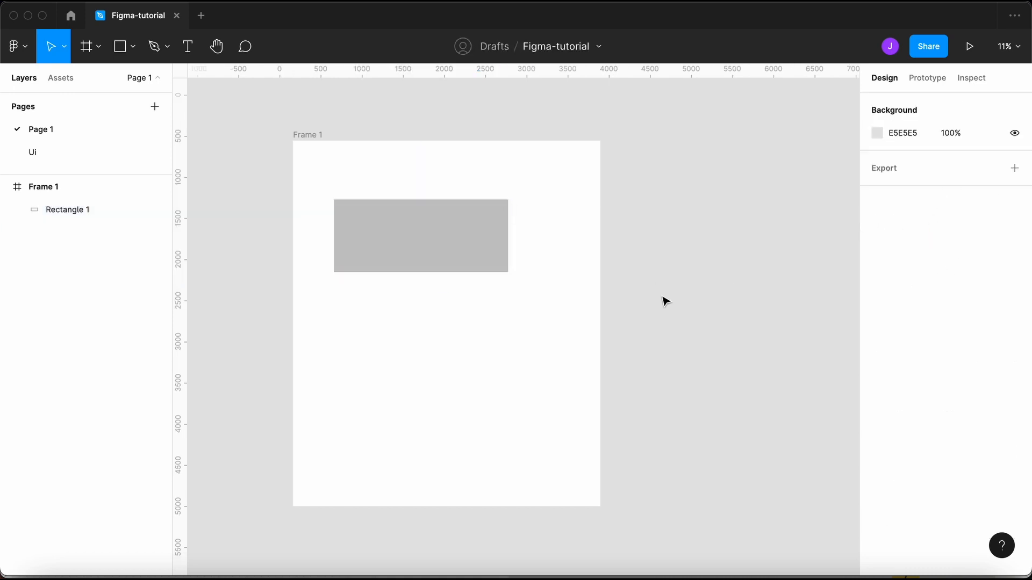
{"action": "left_click", "coordinate": [456, 230]}
{"action": "left_click_drag", "start_coordinate": [417, 236], "coordinate": [401, 211]}
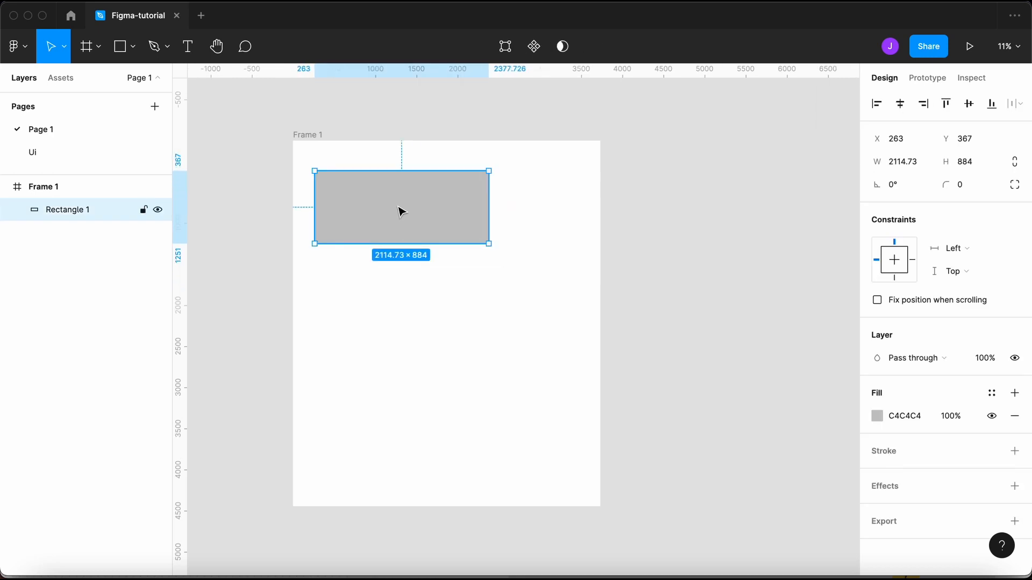
{"action": "left_click", "coordinate": [307, 134]}
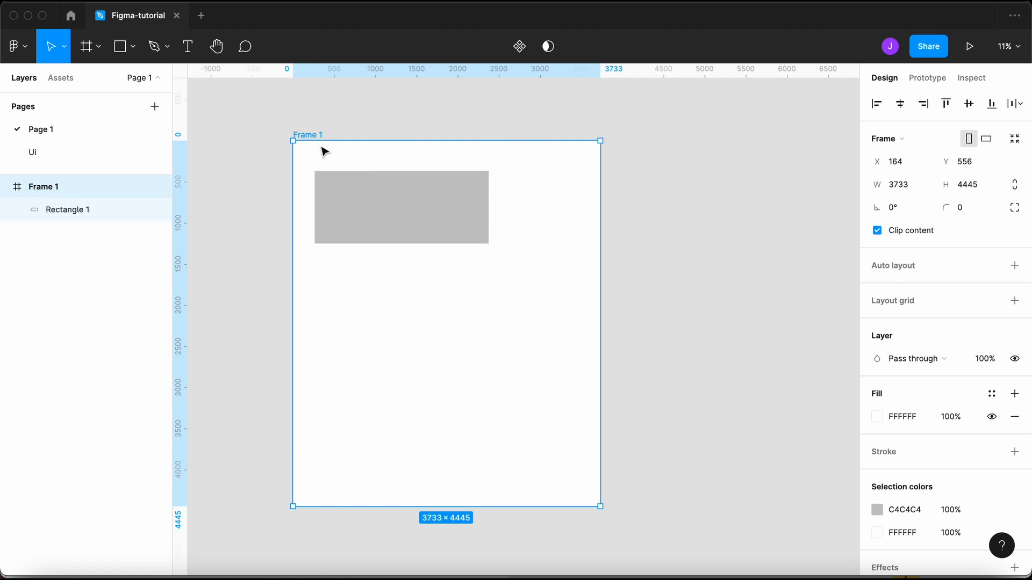
{"action": "left_click", "coordinate": [419, 384]}
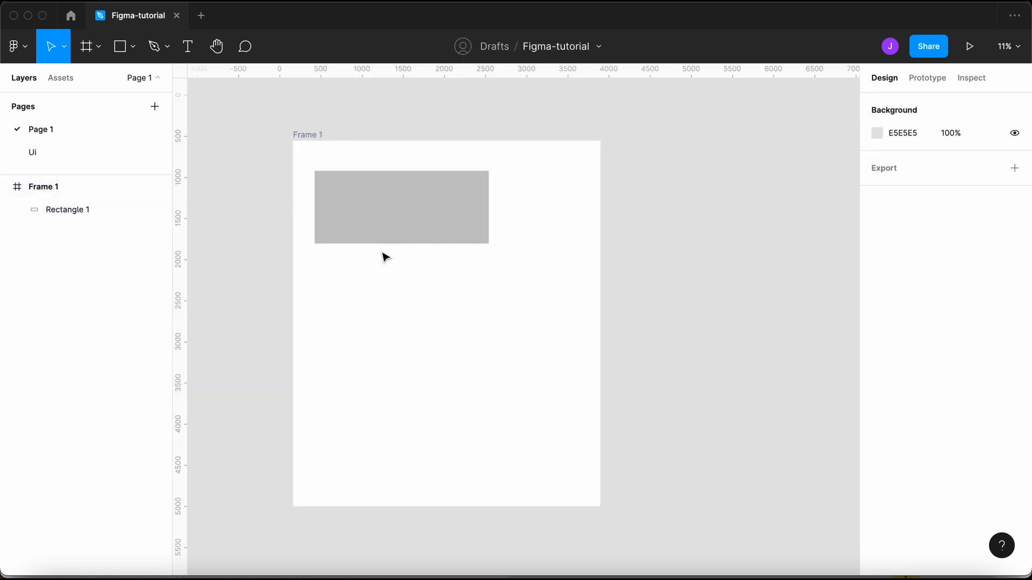
{"action": "left_click", "coordinate": [382, 239]}
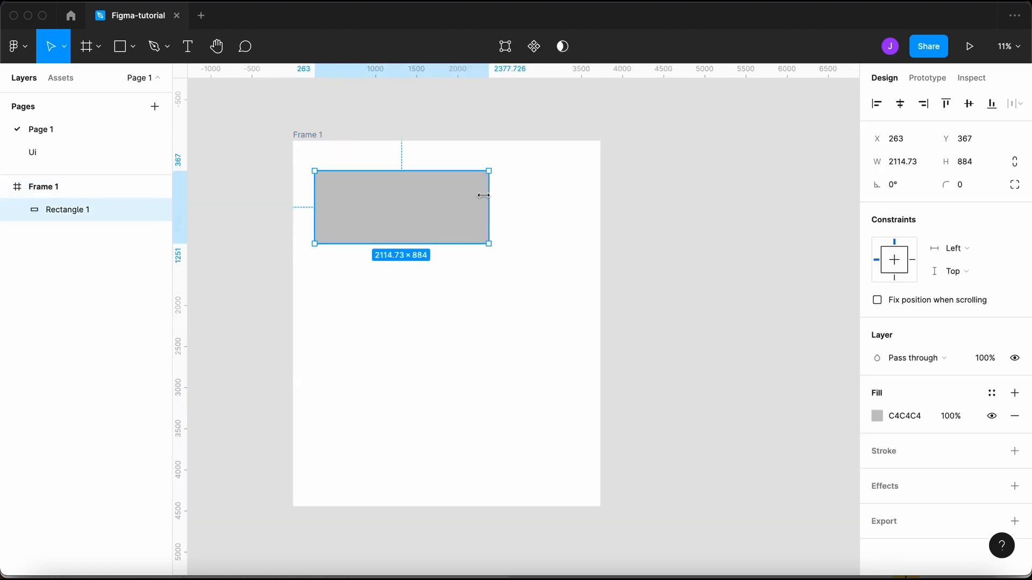
- Resize Frame 1 to a wider 4388×3562 landscape size
{"action": "left_click", "coordinate": [308, 134]}
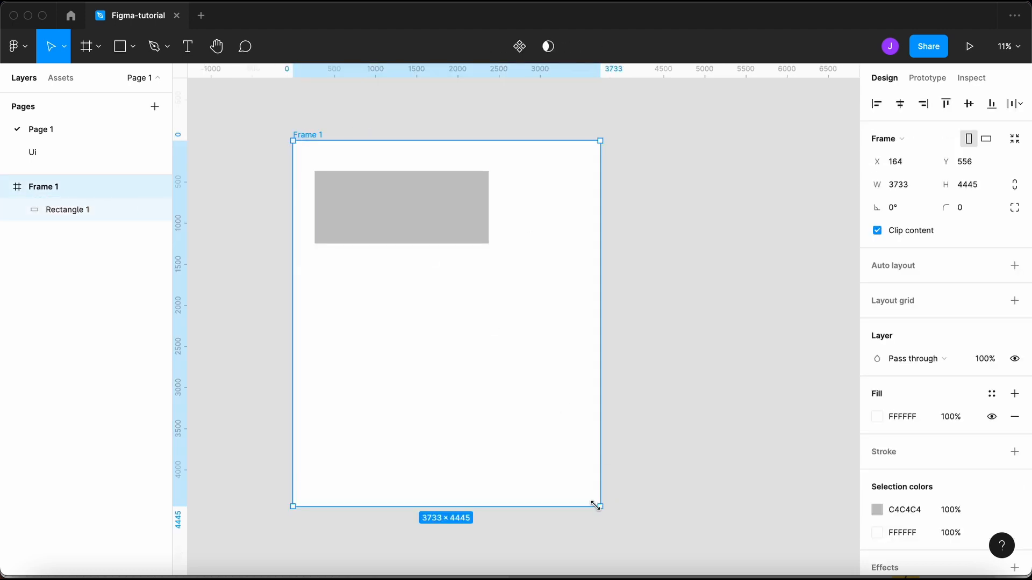
{"action": "left_click_drag", "start_coordinate": [598, 506], "coordinate": [410, 434]}
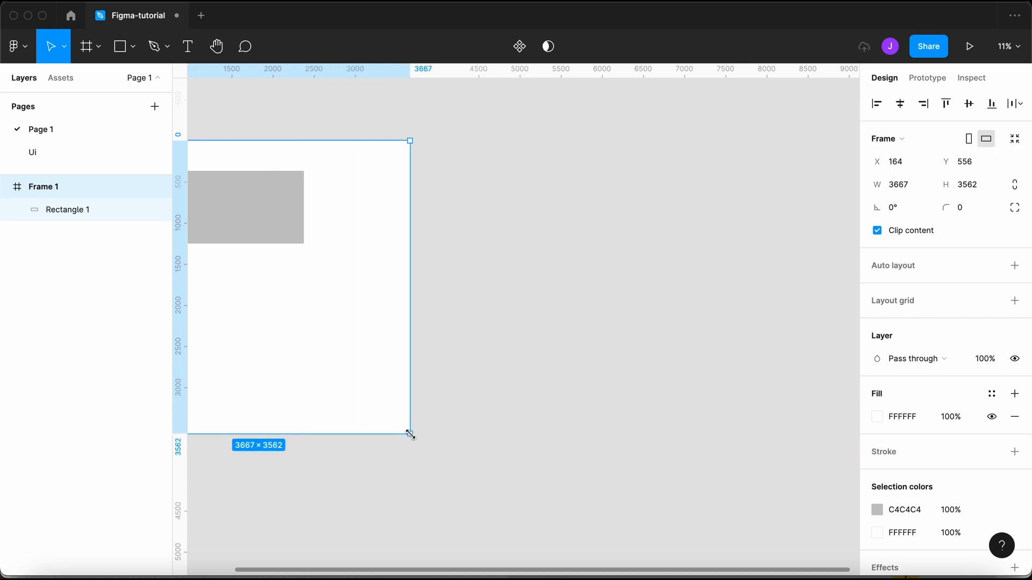
{"action": "scroll", "coordinate": [446, 274], "scroll_direction": "left", "scroll_amount": 5}
{"action": "left_click_drag", "start_coordinate": [401, 276], "coordinate": [341, 289]}
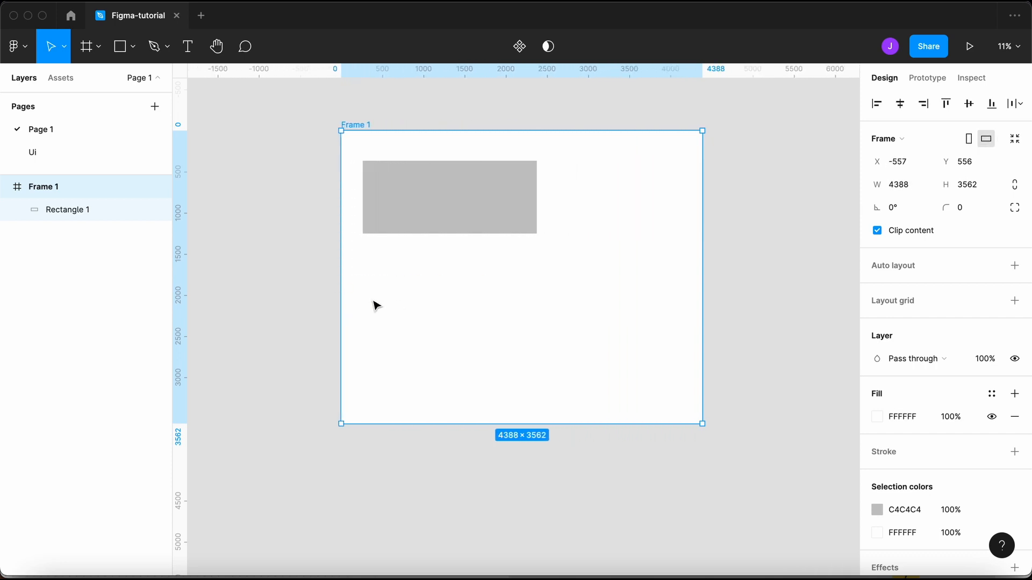
- Set the rectangle's horizontal and vertical constraints to Center and move it toward the middle
{"action": "left_click", "coordinate": [514, 210]}
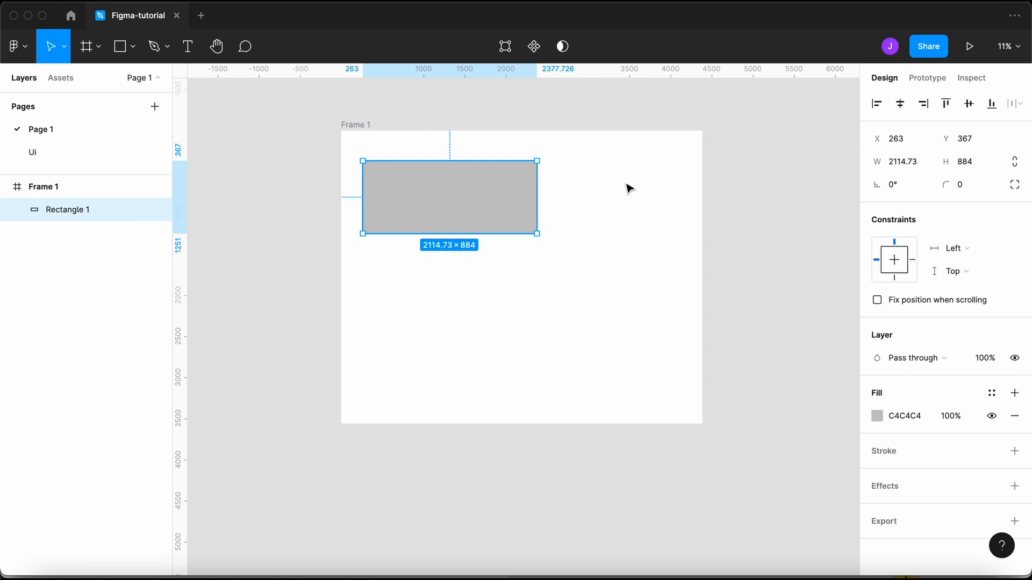
{"action": "left_click", "coordinate": [989, 251]}
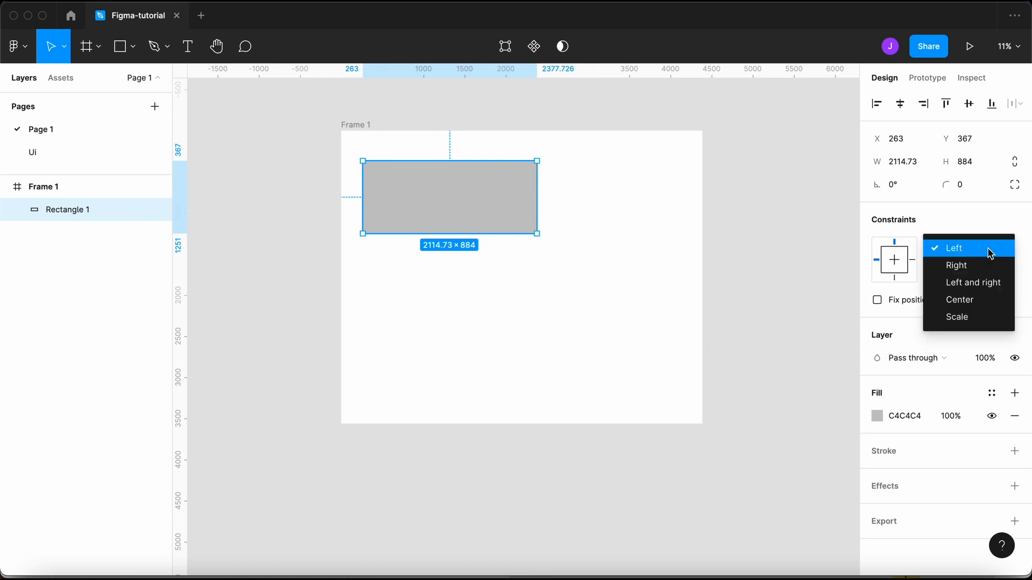
{"action": "left_click", "coordinate": [986, 300]}
{"action": "left_click", "coordinate": [963, 274]}
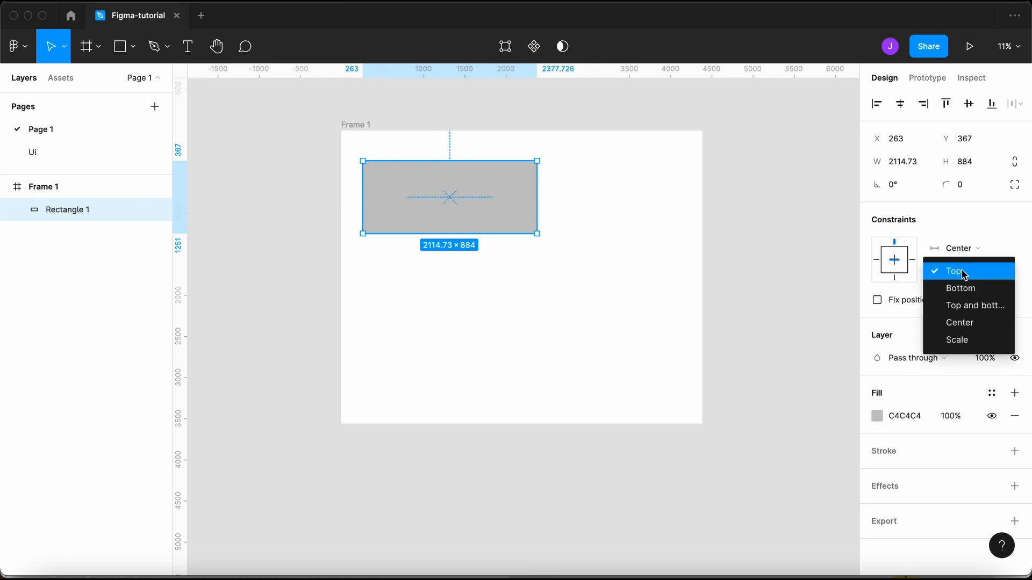
{"action": "left_click", "coordinate": [969, 324]}
{"action": "left_click_drag", "start_coordinate": [498, 196], "coordinate": [570, 280]}
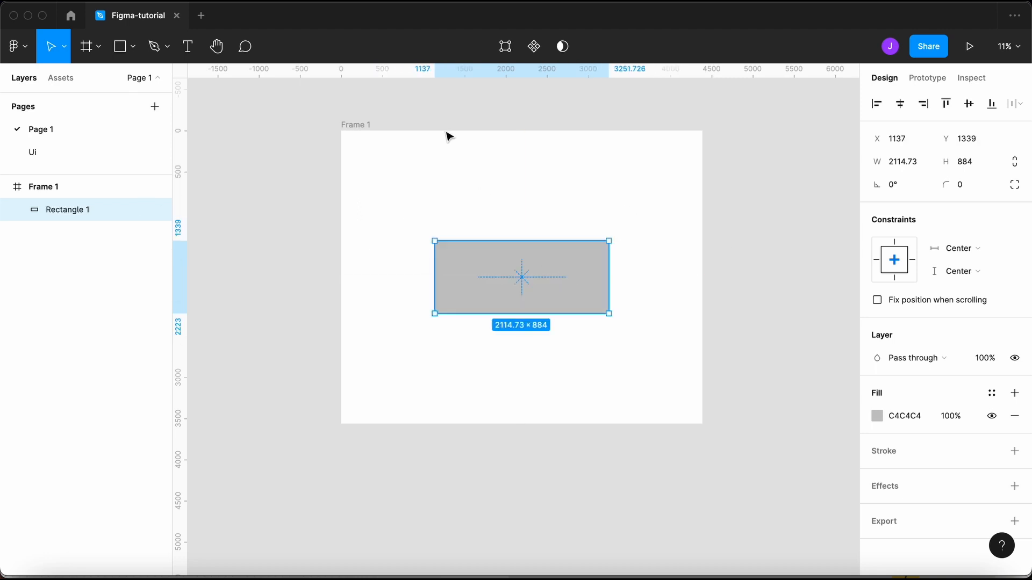
- Resize Frame 1 to about 2075×2223 to test the centre constraints
{"action": "left_click", "coordinate": [369, 125]}
{"action": "scroll", "coordinate": [631, 373], "scroll_direction": "right", "scroll_amount": 1}
{"action": "scroll", "coordinate": [628, 370], "scroll_direction": "down", "scroll_amount": 5}
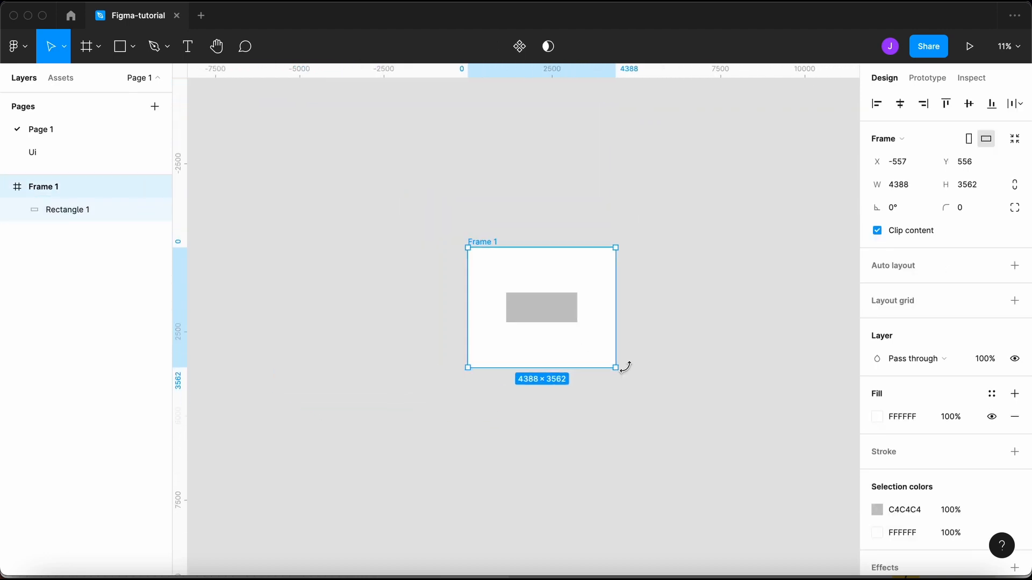
{"action": "left_click_drag", "start_coordinate": [618, 365], "coordinate": [545, 326]}
{"action": "scroll", "coordinate": [510, 299], "scroll_direction": "up", "scroll_amount": 5}
{"action": "scroll", "coordinate": [510, 299], "scroll_direction": "down", "scroll_amount": 4}
- Shrink the rectangle to 1390×581 and align it to the frame's horizontal and vertical centres
{"action": "left_click", "coordinate": [535, 304]}
{"action": "scroll", "coordinate": [543, 309], "scroll_direction": "up", "scroll_amount": 5}
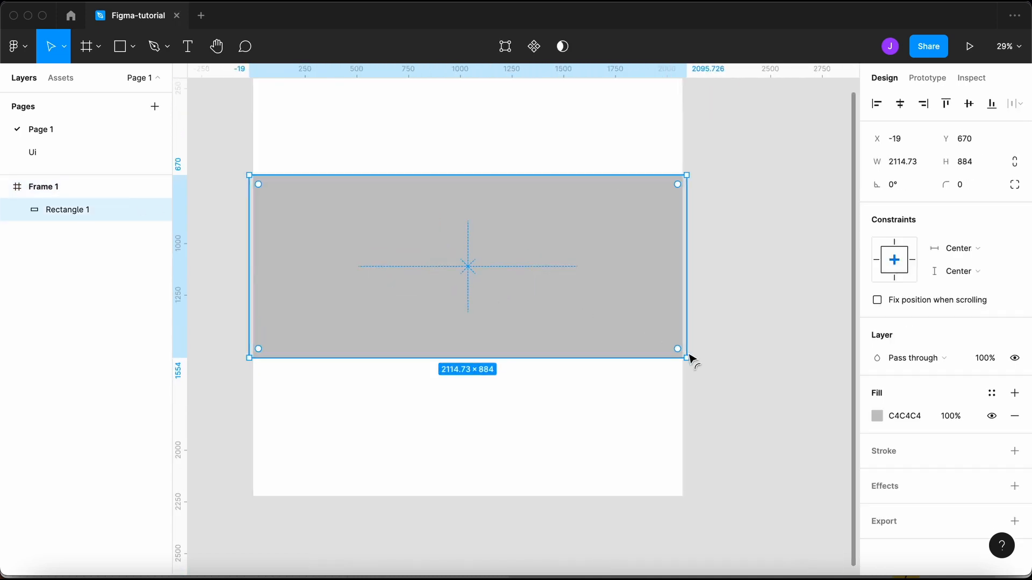
{"action": "left_click_drag", "start_coordinate": [686, 357], "coordinate": [536, 295]}
{"action": "left_click_drag", "start_coordinate": [454, 237], "coordinate": [522, 242]}
{"action": "scroll", "coordinate": [524, 242], "scroll_direction": "down", "scroll_amount": 2}
{"action": "scroll", "coordinate": [523, 242], "scroll_direction": "down", "scroll_amount": 3}
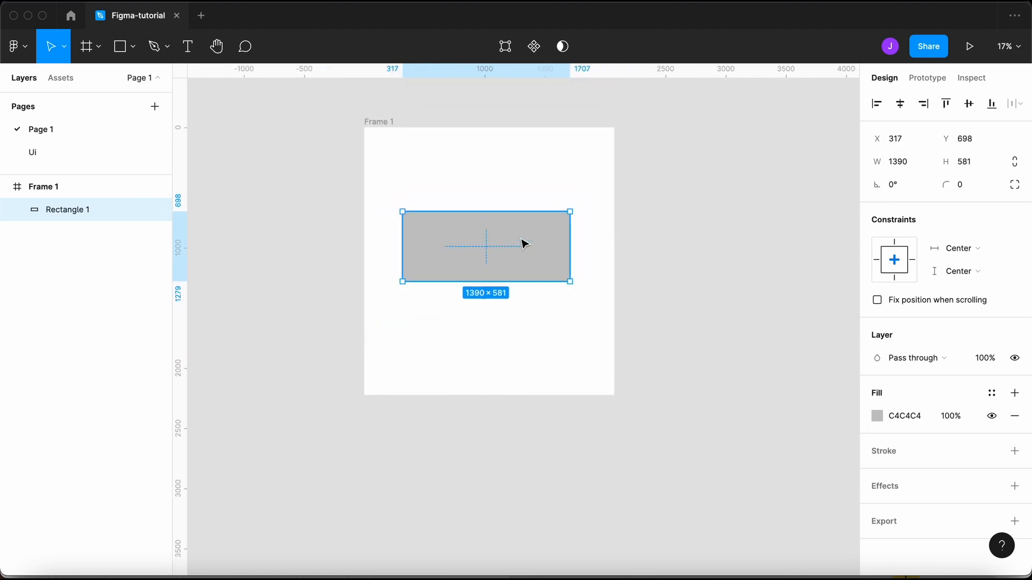
{"action": "left_click", "coordinate": [900, 104]}
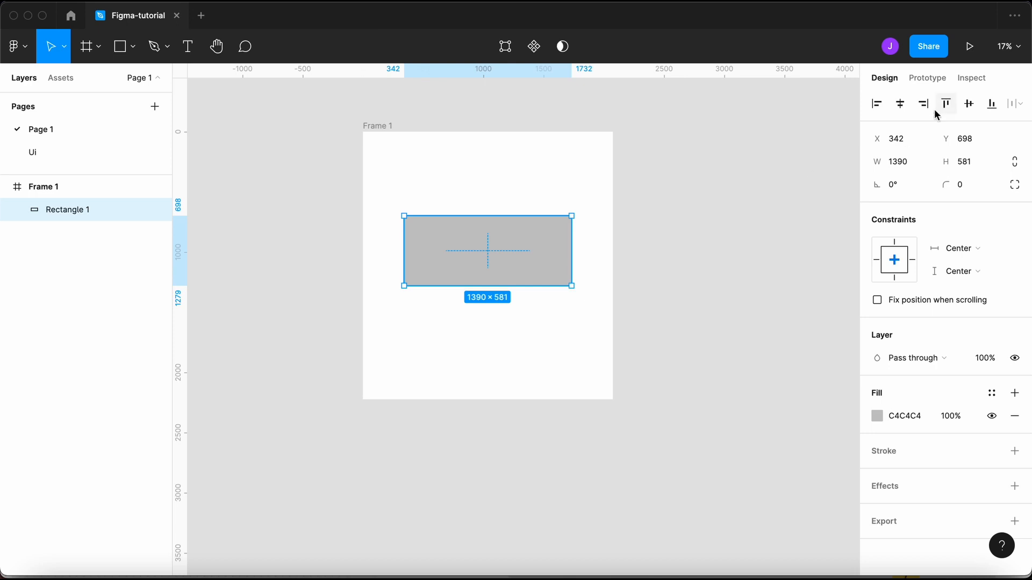
{"action": "left_click", "coordinate": [968, 103]}
{"action": "left_click", "coordinate": [677, 249]}
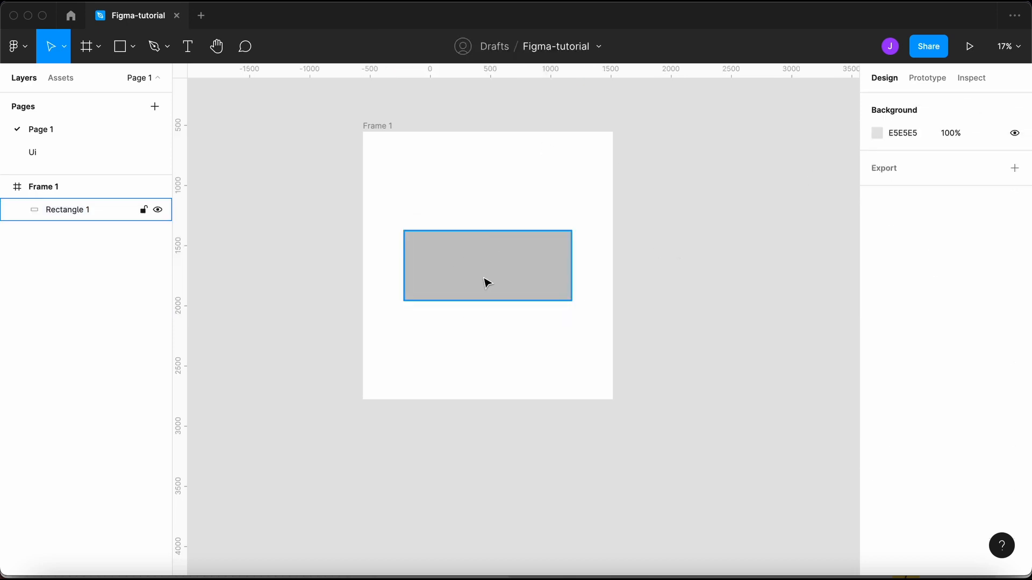
{"action": "left_click", "coordinate": [383, 125]}
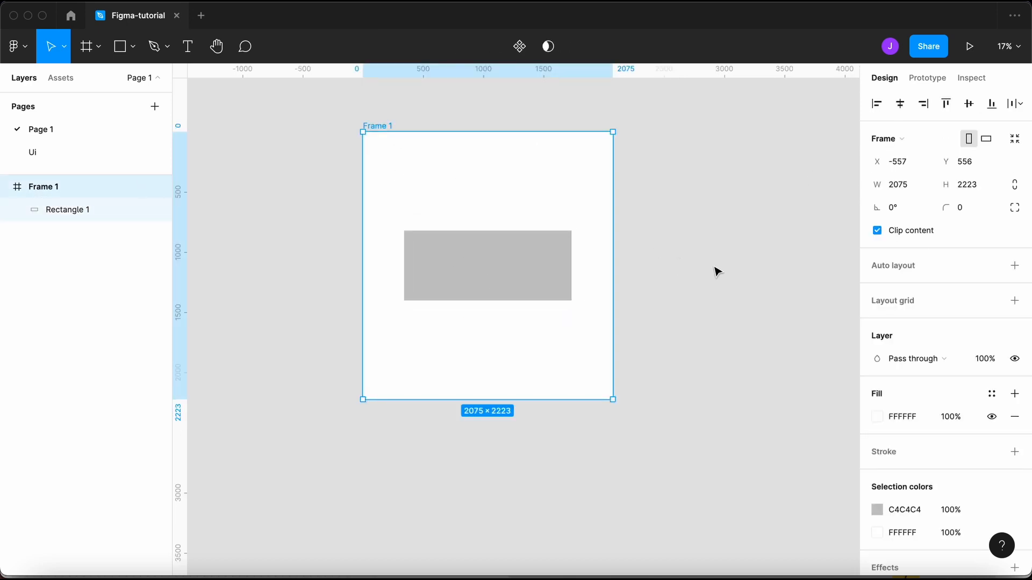
{"action": "left_click", "coordinate": [548, 278]}
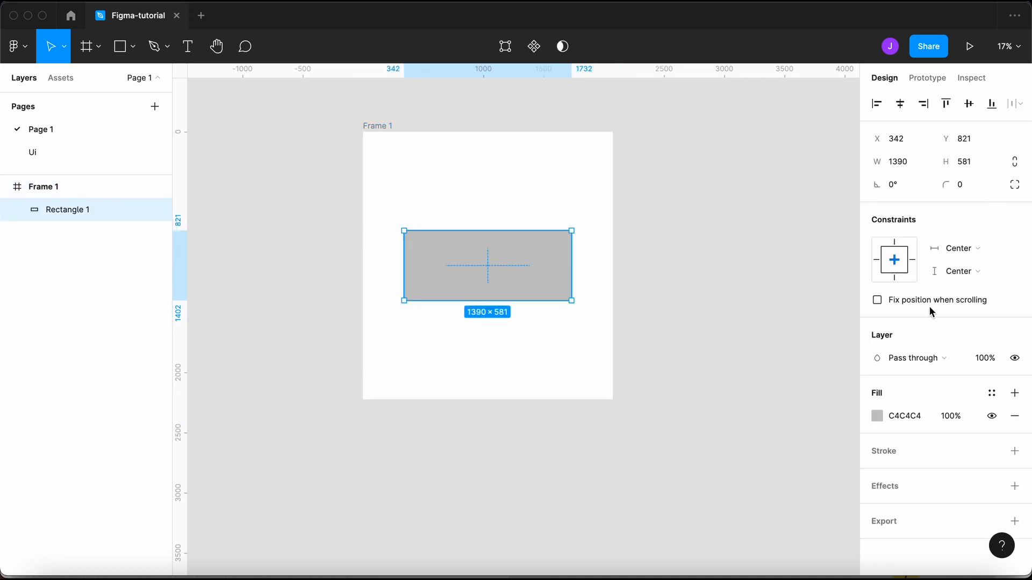
{"action": "mouse_move", "coordinate": [893, 305]}
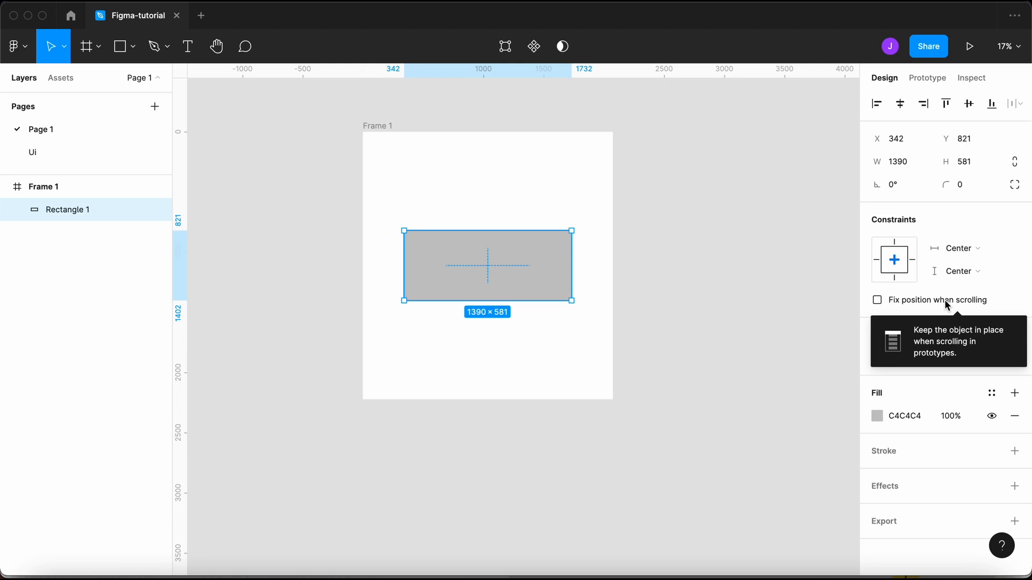
{"action": "left_click", "coordinate": [923, 302]}
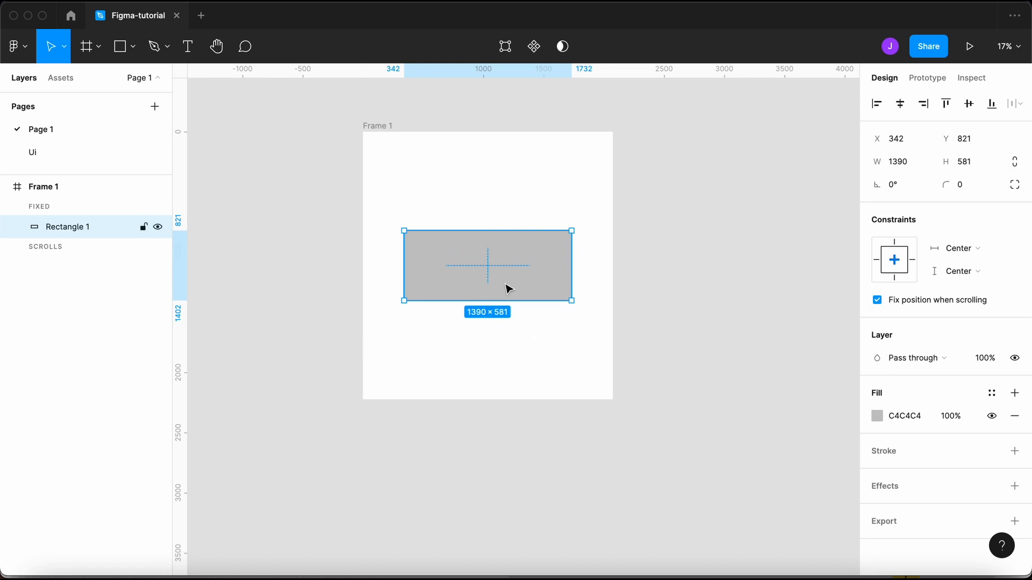
{"action": "left_click", "coordinate": [952, 302]}
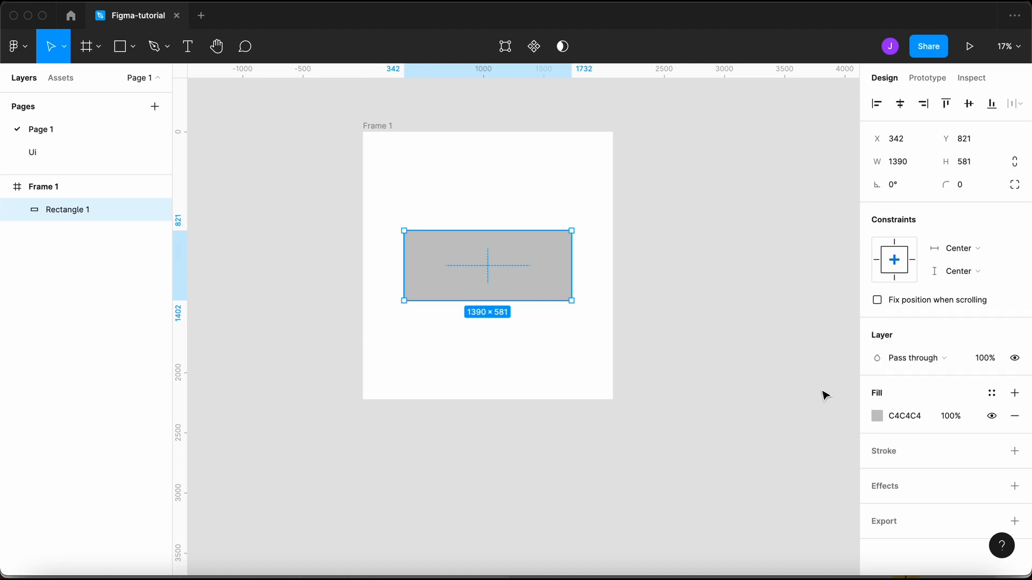
{"action": "left_click", "coordinate": [907, 359]}
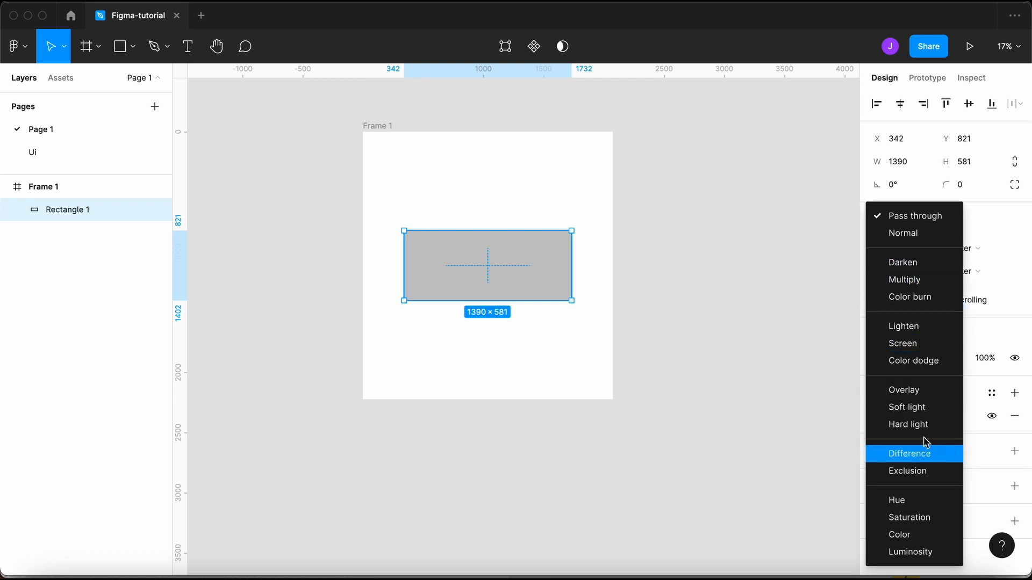
{"action": "left_click", "coordinate": [988, 344]}
{"action": "type", "text": "70"}
{"action": "key", "text": "Return"}
{"action": "type", "text": "100"}
{"action": "key", "text": "Return"}
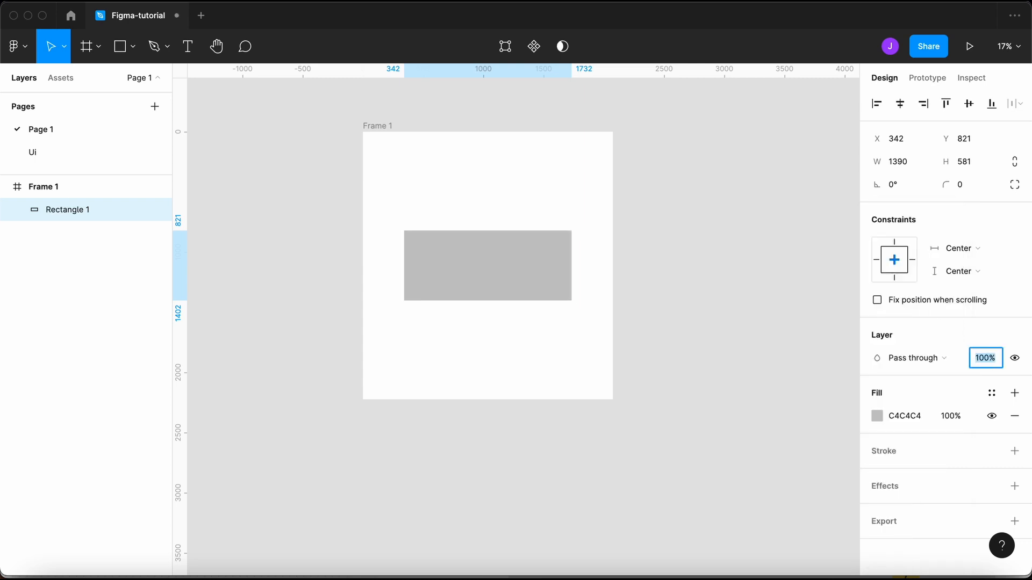
{"action": "key", "text": "Escape"}
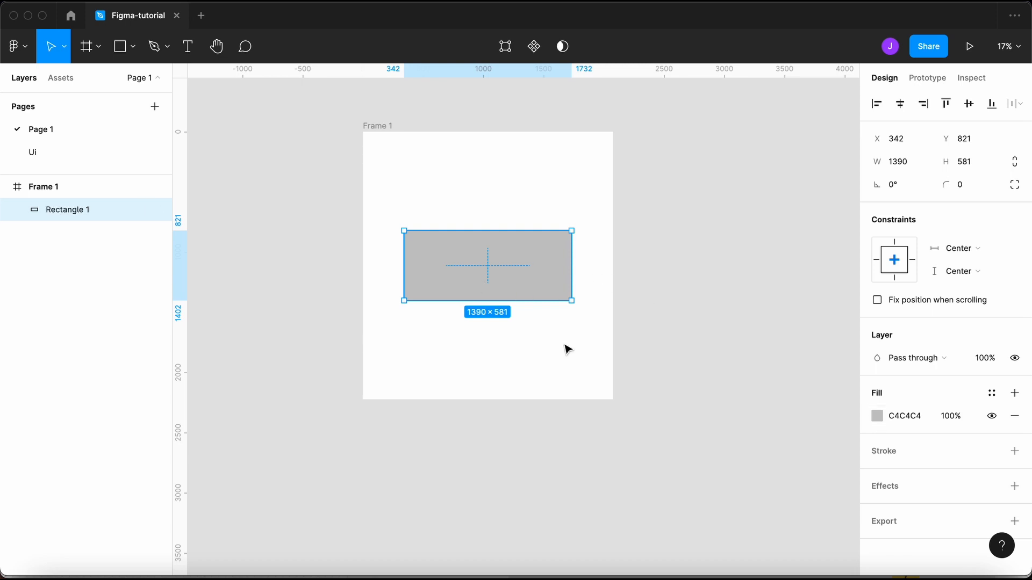
- Set the rectangle's constraints to Left and Top
{"action": "left_click", "coordinate": [945, 253]}
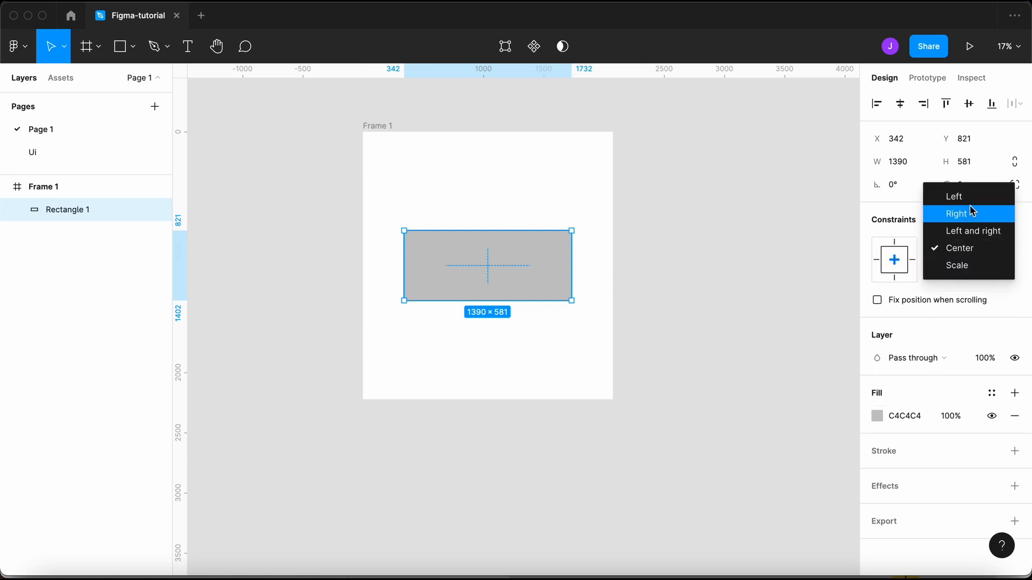
{"action": "left_click", "coordinate": [972, 203]}
{"action": "left_click", "coordinate": [960, 270]}
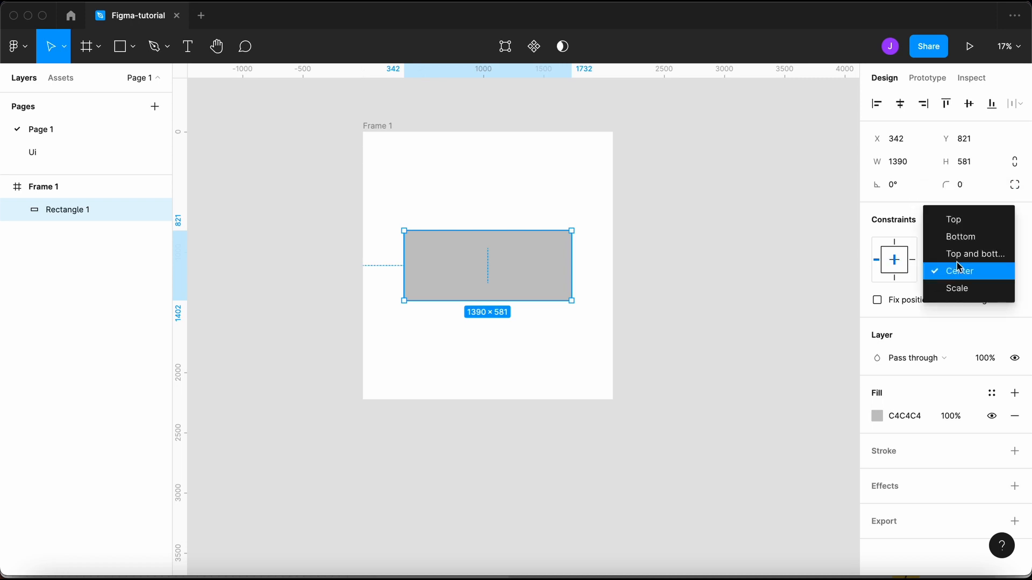
{"action": "left_click", "coordinate": [971, 215]}
{"action": "left_click", "coordinate": [634, 344]}
{"action": "left_click", "coordinate": [506, 265]}
- Change the rectangle's solid fill colour to bright teal 16CAA9
{"action": "left_click", "coordinate": [876, 415]}
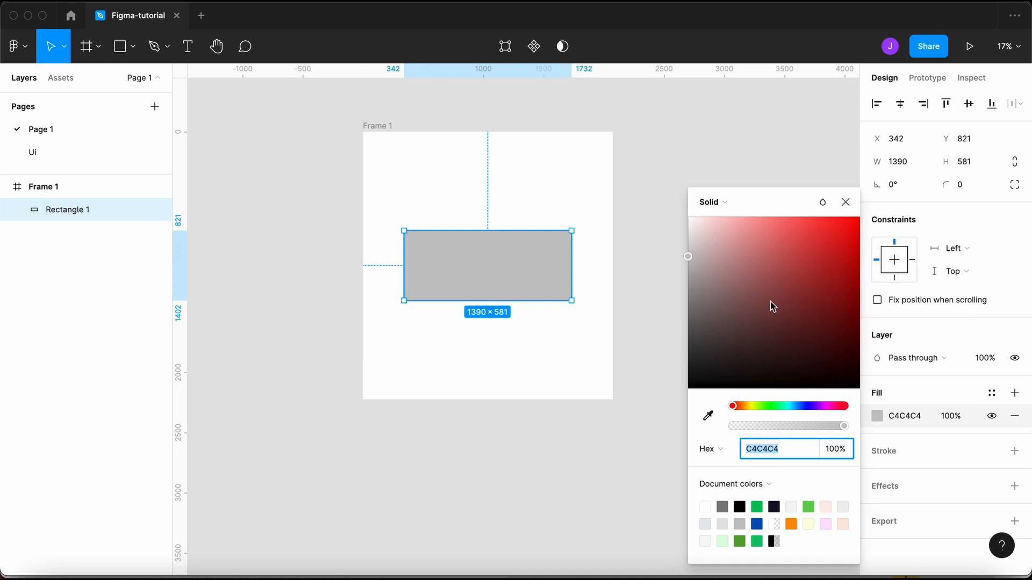
{"action": "left_click_drag", "start_coordinate": [772, 304], "coordinate": [646, 489]}
{"action": "left_click_drag", "start_coordinate": [670, 401], "coordinate": [672, 424]}
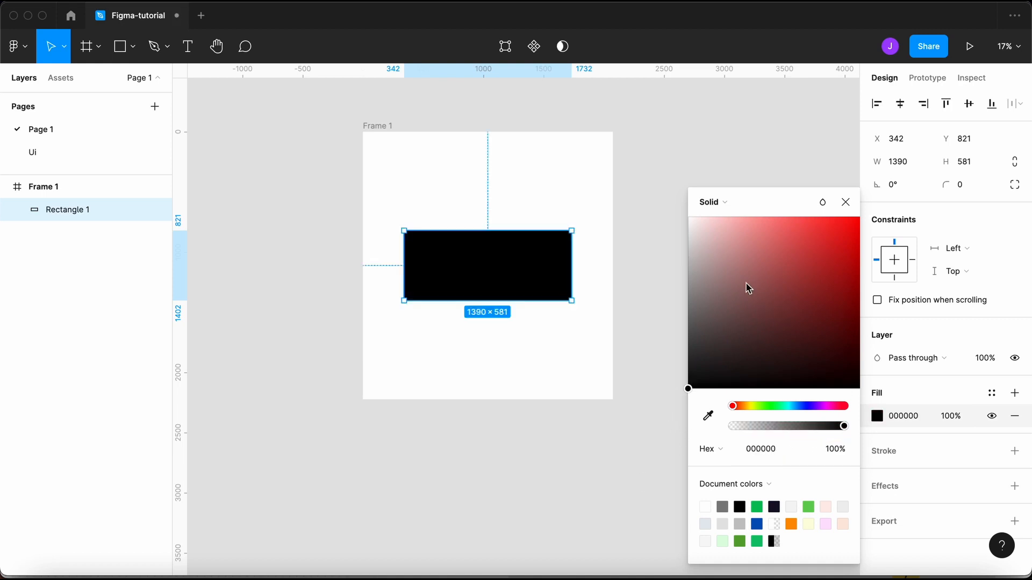
{"action": "left_click_drag", "start_coordinate": [807, 299], "coordinate": [763, 370]}
{"action": "mouse_move", "coordinate": [781, 412]}
{"action": "left_mouse_down"}
{"action": "mouse_move", "coordinate": [747, 412]}
{"action": "mouse_move", "coordinate": [785, 412]}
{"action": "left_mouse_up"}
{"action": "left_click_drag", "start_coordinate": [761, 359], "coordinate": [840, 253]}
- Try linear, radial, angular, diamond and image fills, ending on solid teal
{"action": "left_click", "coordinate": [725, 204]}
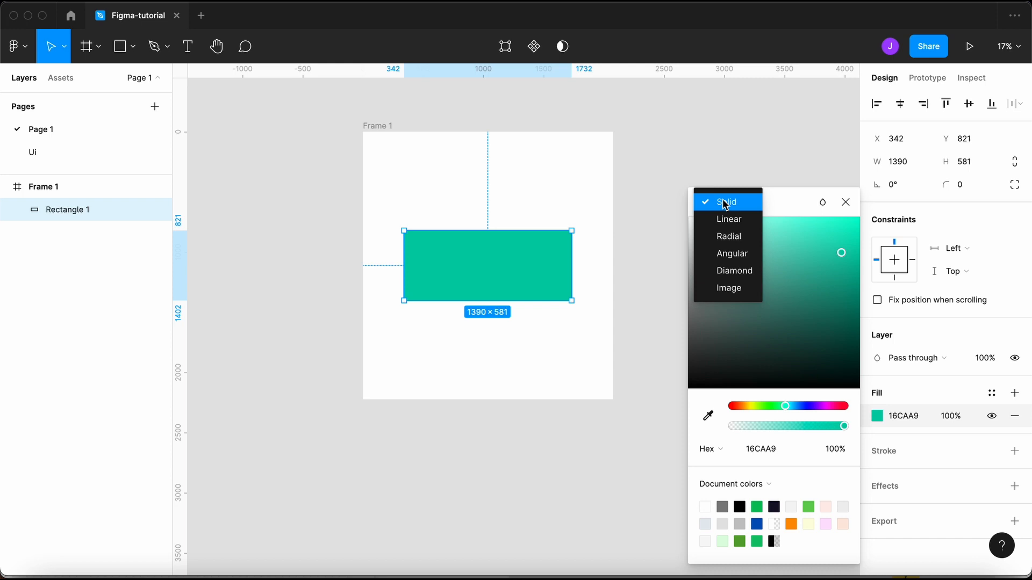
{"action": "left_click", "coordinate": [743, 220]}
{"action": "left_click", "coordinate": [721, 153]}
{"action": "left_click", "coordinate": [729, 168]}
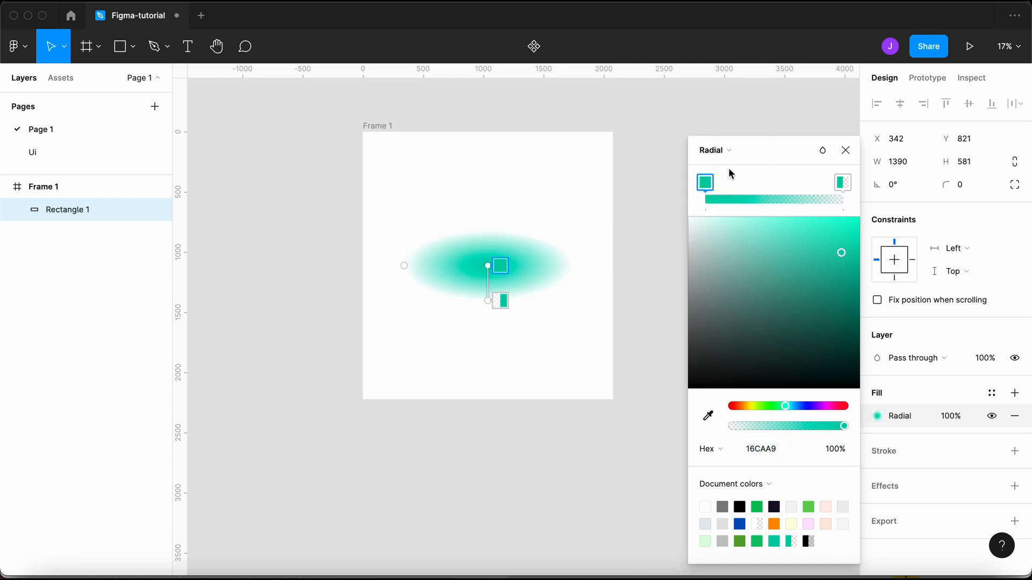
{"action": "left_click", "coordinate": [729, 151]}
{"action": "left_click", "coordinate": [734, 169]}
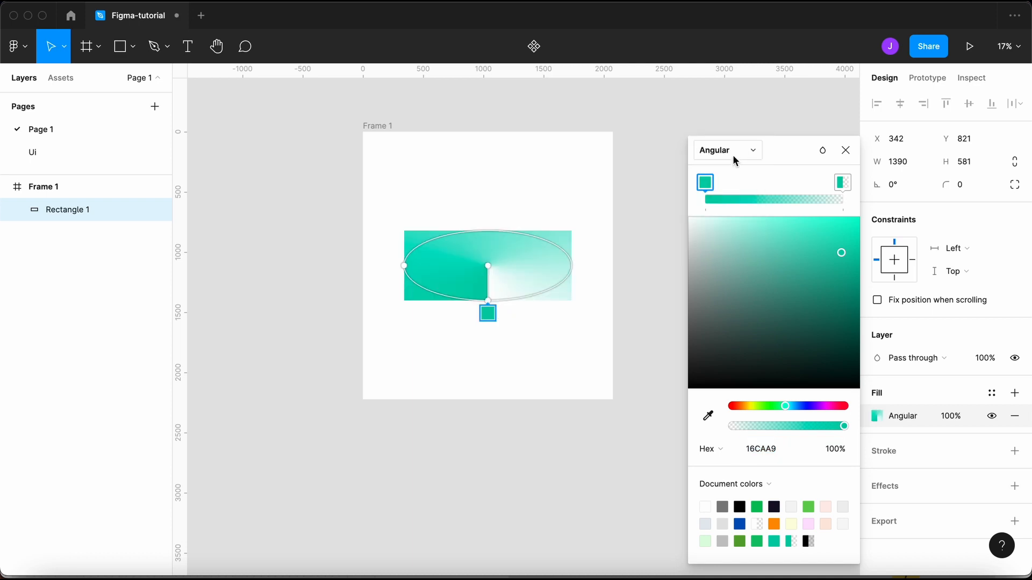
{"action": "left_click", "coordinate": [733, 154]}
{"action": "left_click", "coordinate": [736, 163]}
{"action": "left_click", "coordinate": [734, 151]}
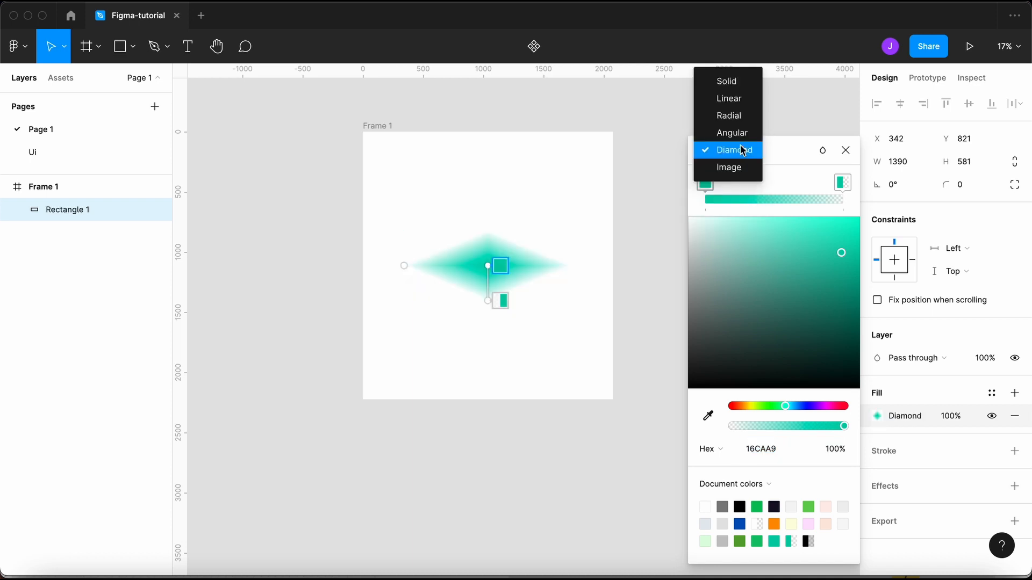
{"action": "left_click", "coordinate": [740, 165]}
{"action": "left_click", "coordinate": [738, 155]}
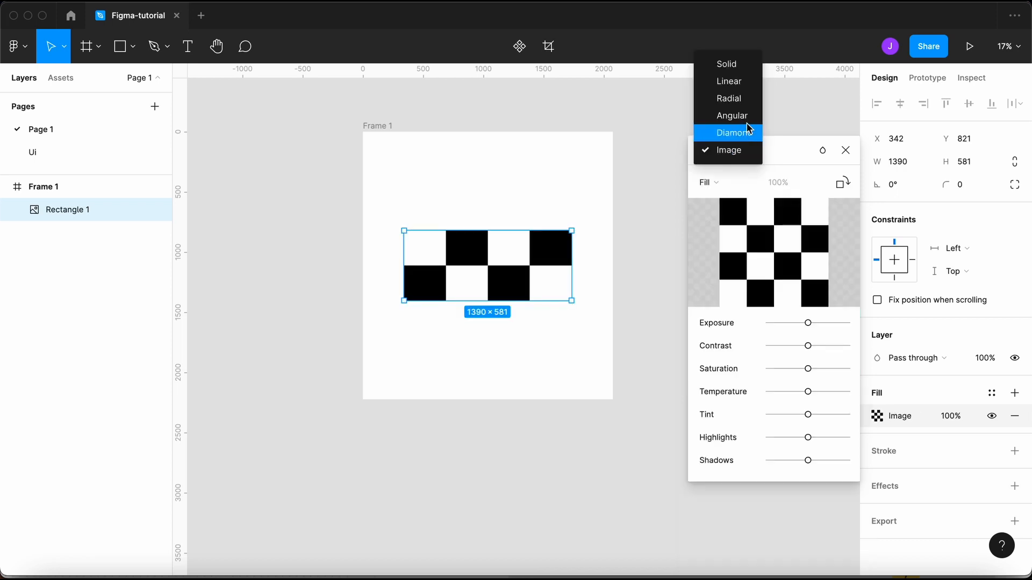
{"action": "left_click", "coordinate": [734, 65]}
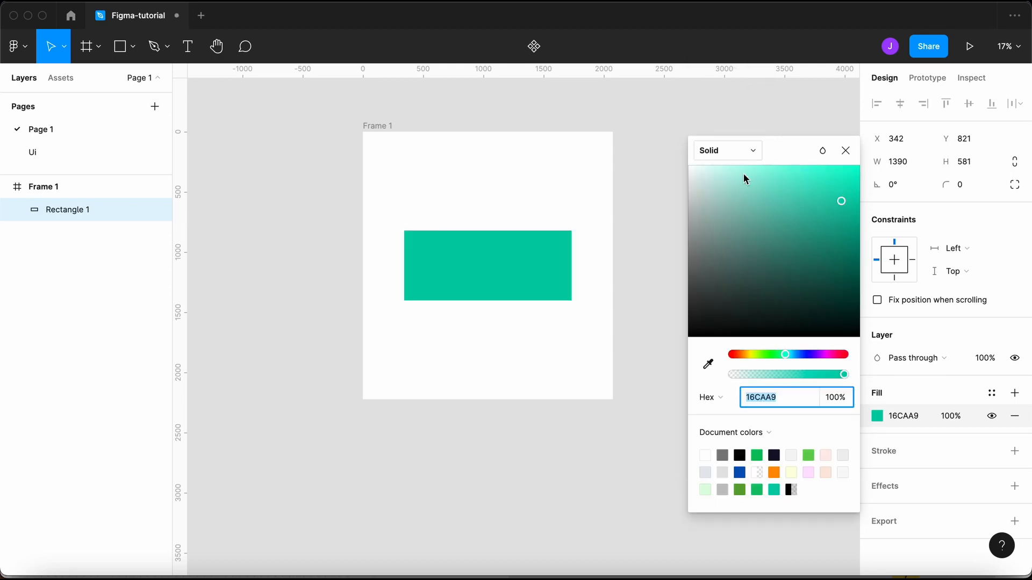
- Make the fill a 16CAA9 linear gradient with a middle stop at 30.21%
{"action": "left_click", "coordinate": [723, 153]}
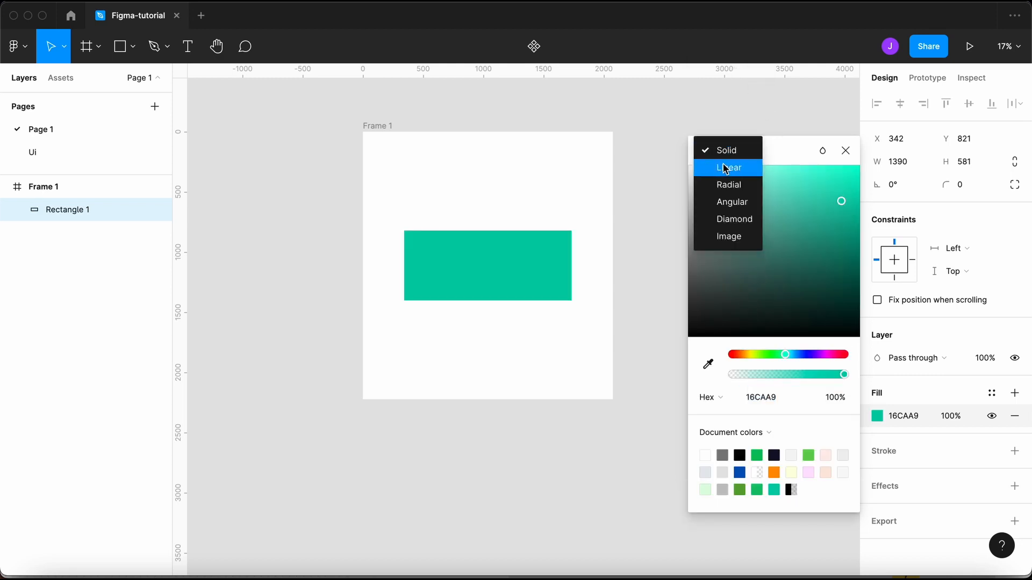
{"action": "left_click", "coordinate": [724, 169]}
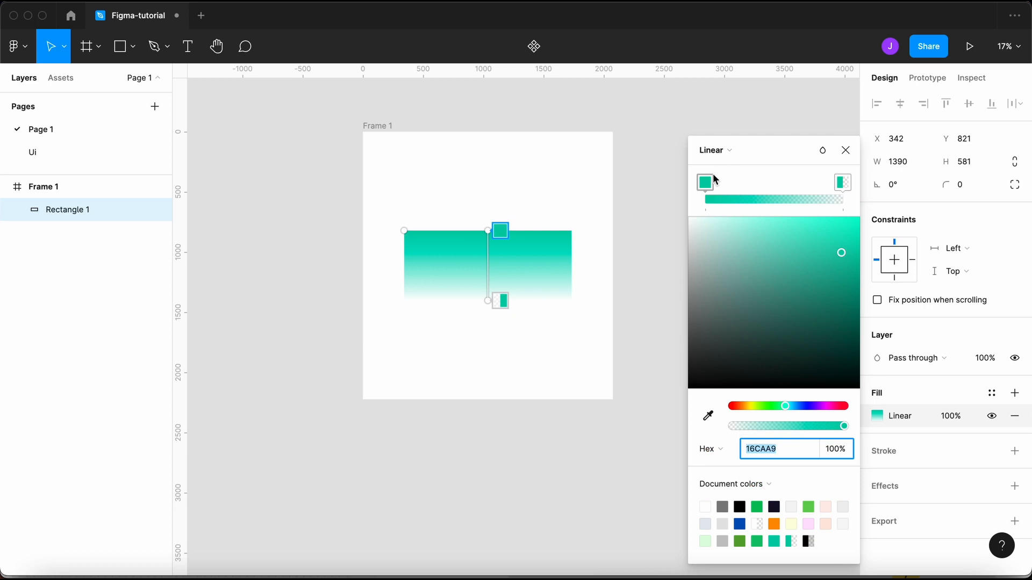
{"action": "left_click", "coordinate": [801, 194]}
{"action": "left_click_drag", "start_coordinate": [801, 194], "coordinate": [719, 185]}
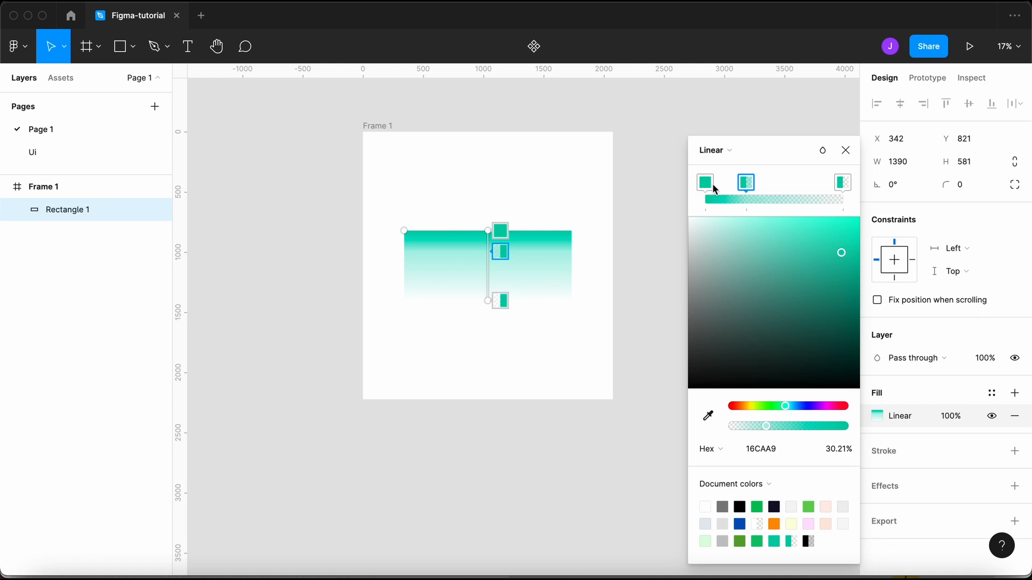
{"action": "left_click", "coordinate": [846, 150]}
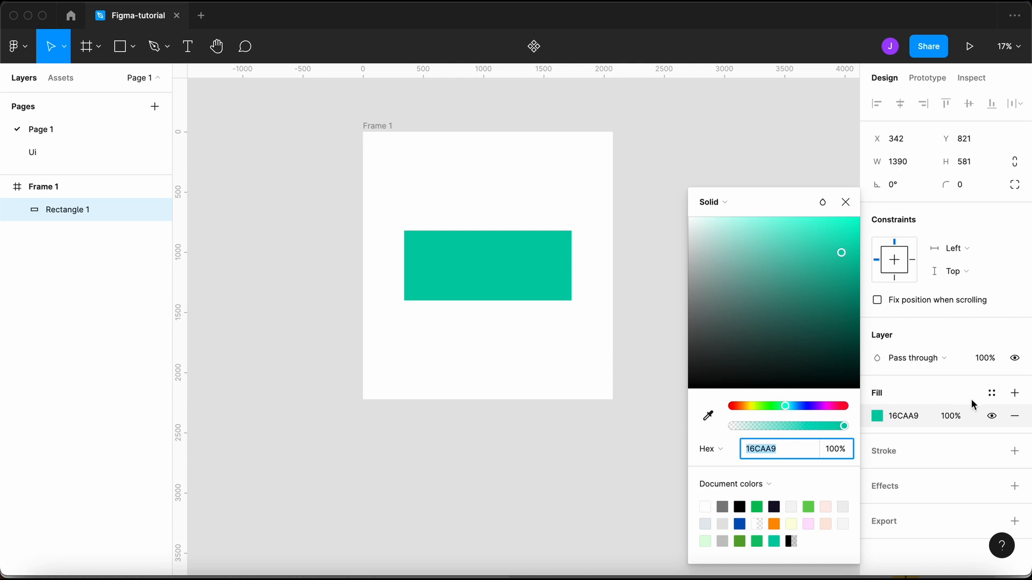
- Add a black border to the rectangle with a weight of 51
{"action": "left_click", "coordinate": [948, 395]}
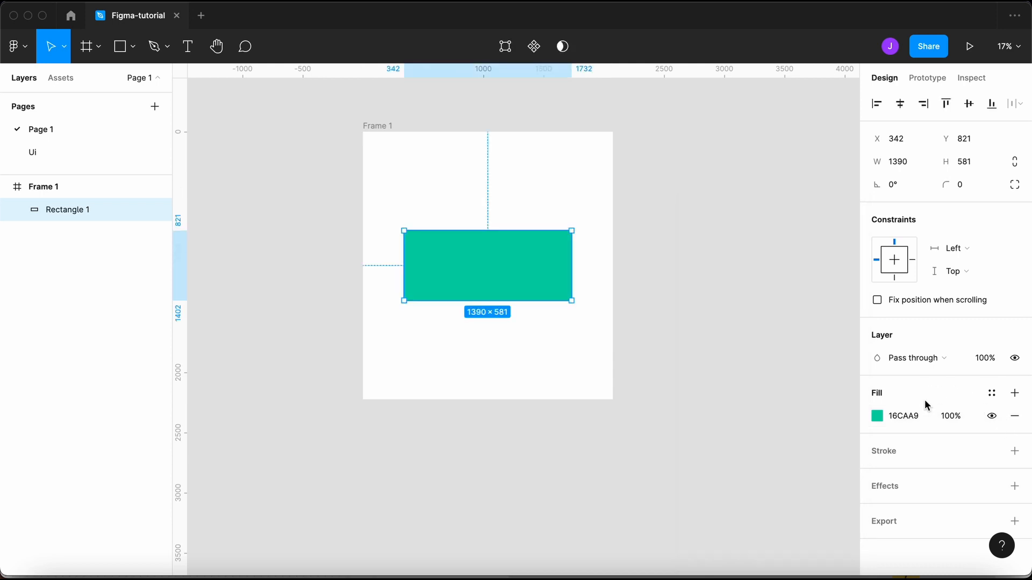
{"action": "left_click", "coordinate": [898, 452]}
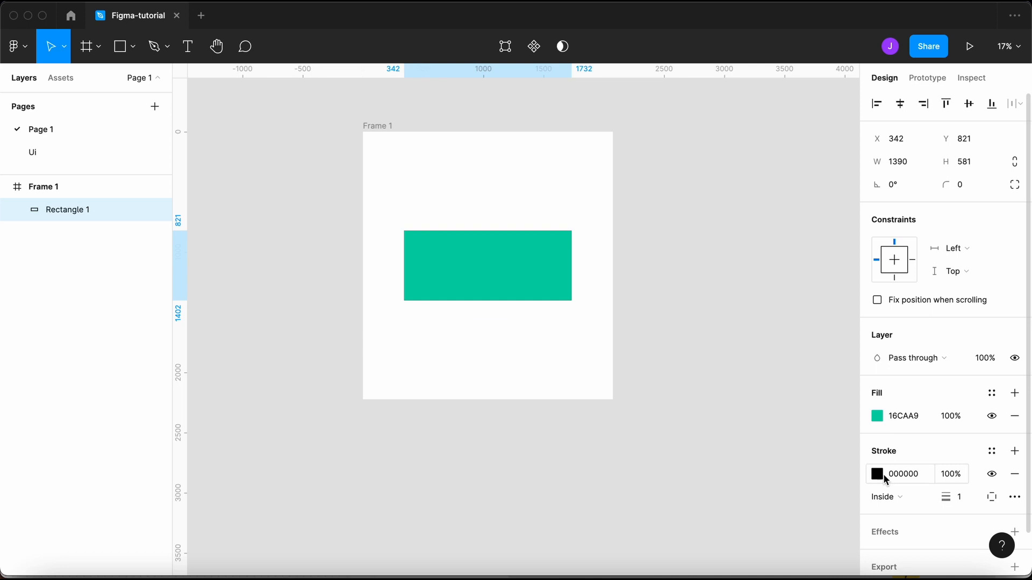
{"action": "left_click", "coordinate": [959, 497]}
{"action": "type", "text": "4"}
{"action": "key", "text": "Return"}
{"action": "key", "text": "shift+Up"}
- Try Center and Outside border alignment, then settle on Inside
{"action": "left_click", "coordinate": [908, 496]}
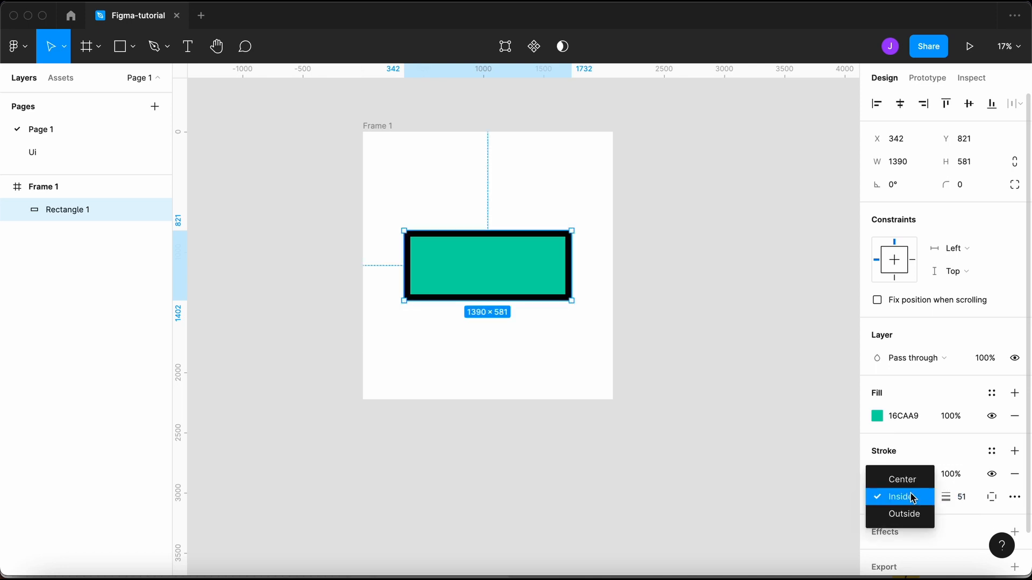
{"action": "left_click", "coordinate": [910, 479]}
{"action": "left_click", "coordinate": [912, 496]}
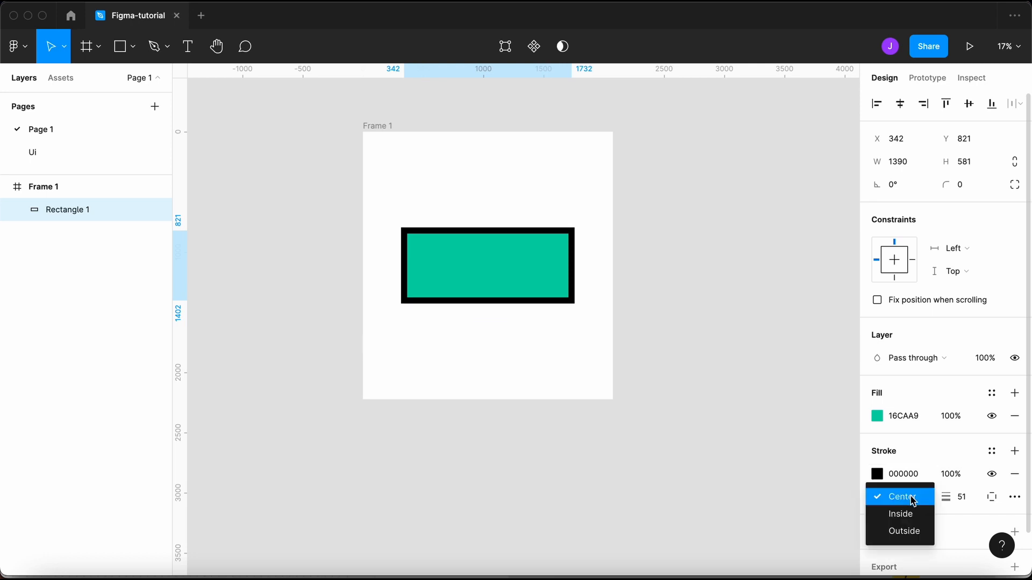
{"action": "left_click", "coordinate": [911, 531]}
{"action": "left_click", "coordinate": [910, 496]}
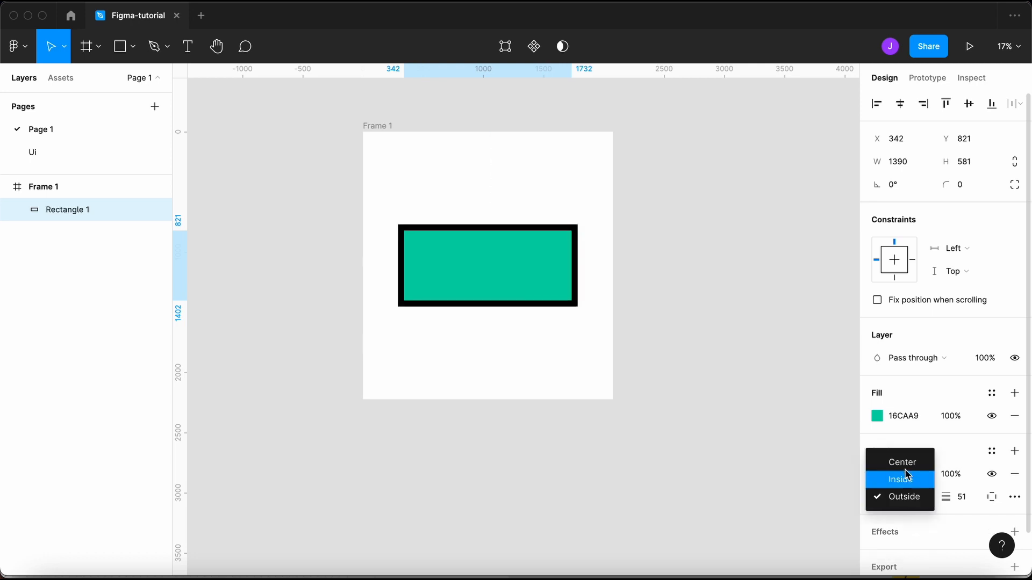
{"action": "left_click", "coordinate": [908, 487]}
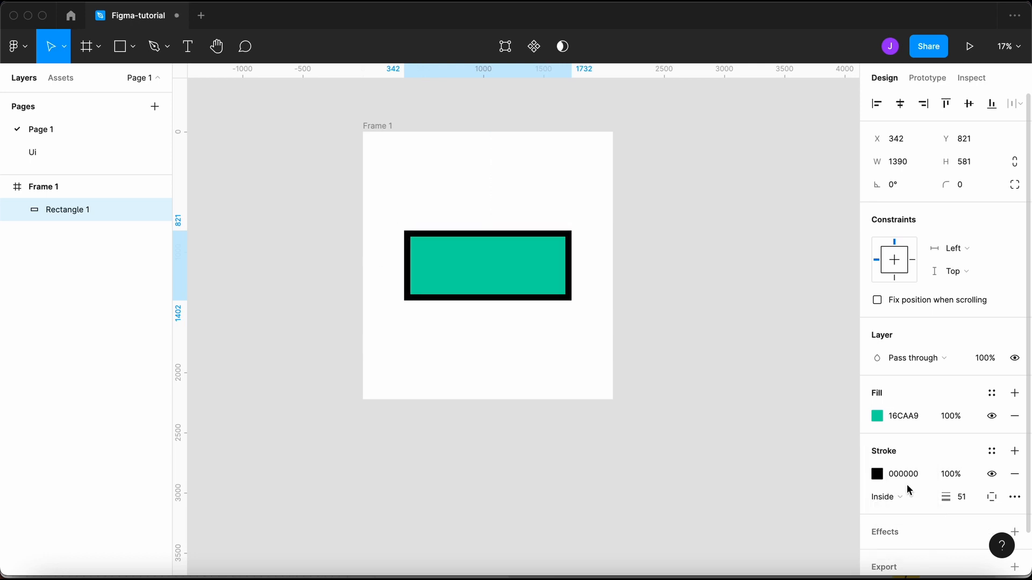
- Make the border dashed, setting the dash length to 89 and then lowering it
{"action": "left_click", "coordinate": [1014, 497]}
{"action": "left_click", "coordinate": [820, 458]}
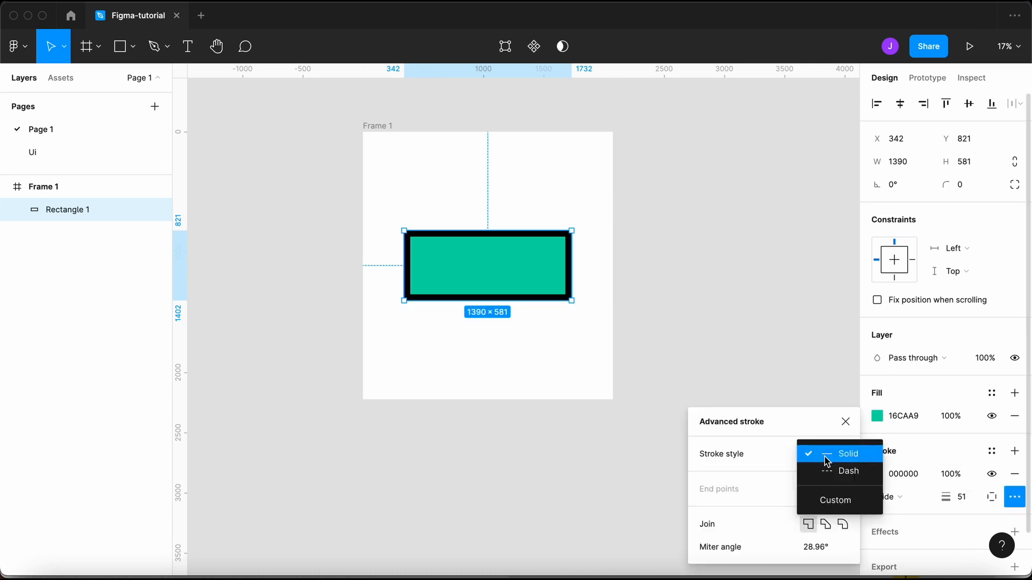
{"action": "left_click", "coordinate": [827, 471]}
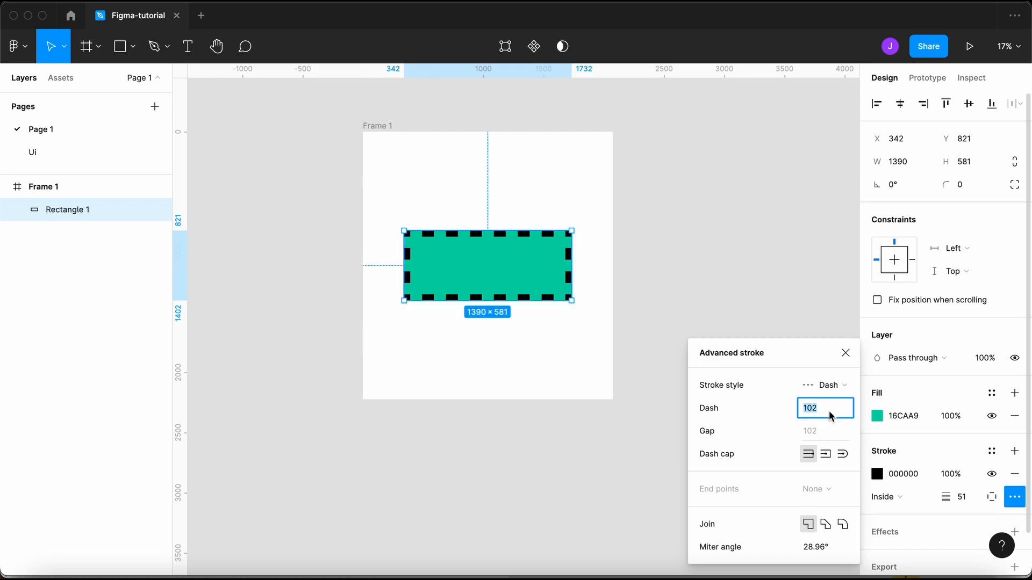
{"action": "type", "text": "89"}
{"action": "key", "text": "Return"}
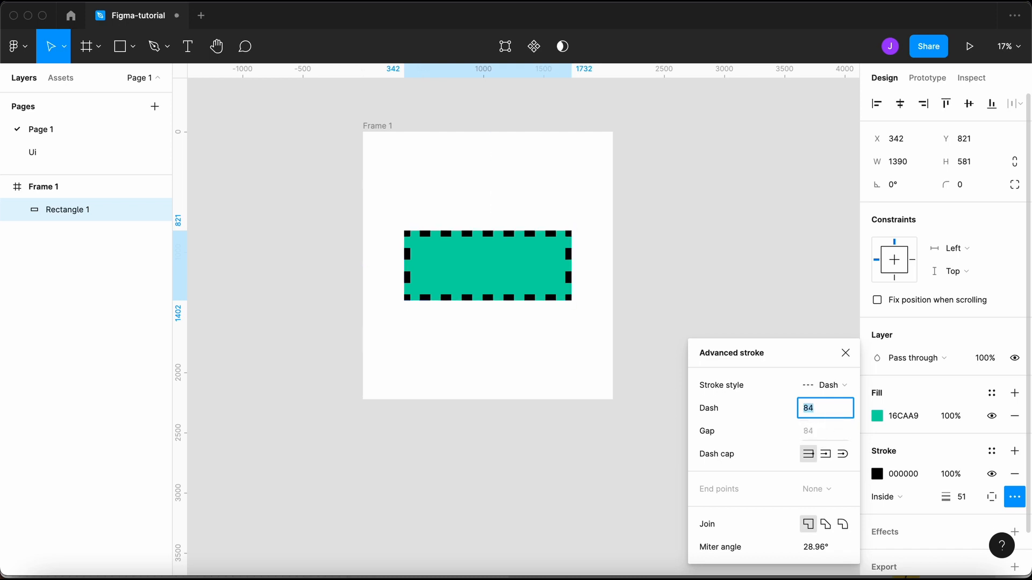
{"action": "key", "text": "Down"}
{"action": "key", "text": "Down"}
{"action": "key", "text": "Down"}
{"action": "key", "text": "Down"}
{"action": "key", "text": "Down"}
{"action": "key", "text": "Down"}
{"action": "key", "text": "Down"}
{"action": "key", "text": "Down"}
{"action": "key", "text": "Down"}
{"action": "key", "text": "Down"}
{"action": "key", "text": "Down"}
{"action": "key", "text": "Down"}
{"action": "key", "text": "Down"}
{"action": "key", "text": "Down"}
{"action": "key", "text": "Down"}
{"action": "key", "text": "Down"}
{"action": "key", "text": "Down"}
{"action": "key", "text": "Down"}
{"action": "key", "text": "Down"}
{"action": "key", "text": "Down"}
{"action": "key", "text": "Down"}
{"action": "key", "text": "Down"}
{"action": "key", "text": "Down"}
{"action": "key", "text": "Down"}
{"action": "key", "text": "Down"}
{"action": "key", "text": "Down"}
{"action": "key", "text": "Down"}
{"action": "key", "text": "Down"}
{"action": "key", "text": "Down"}
{"action": "key", "text": "Down"}
{"action": "key", "text": "Down"}
{"action": "key", "text": "Down"}
{"action": "key", "text": "Down"}
{"action": "key", "text": "Down"}
{"action": "key", "text": "Down"}
{"action": "key", "text": "Down"}
{"action": "key", "text": "Down"}
{"action": "key", "text": "Down"}
{"action": "key", "text": "Down"}
{"action": "key", "text": "Down"}
{"action": "key", "text": "Down"}
{"action": "key", "text": "Down"}
{"action": "key", "text": "Down"}
{"action": "key", "text": "Down"}
{"action": "key", "text": "Down"}
{"action": "key", "text": "Down"}
{"action": "key", "text": "Down"}
{"action": "key", "text": "Down"}
{"action": "key", "text": "Down"}
{"action": "key", "text": "Down"}
{"action": "key", "text": "Down"}
{"action": "key", "text": "Down"}
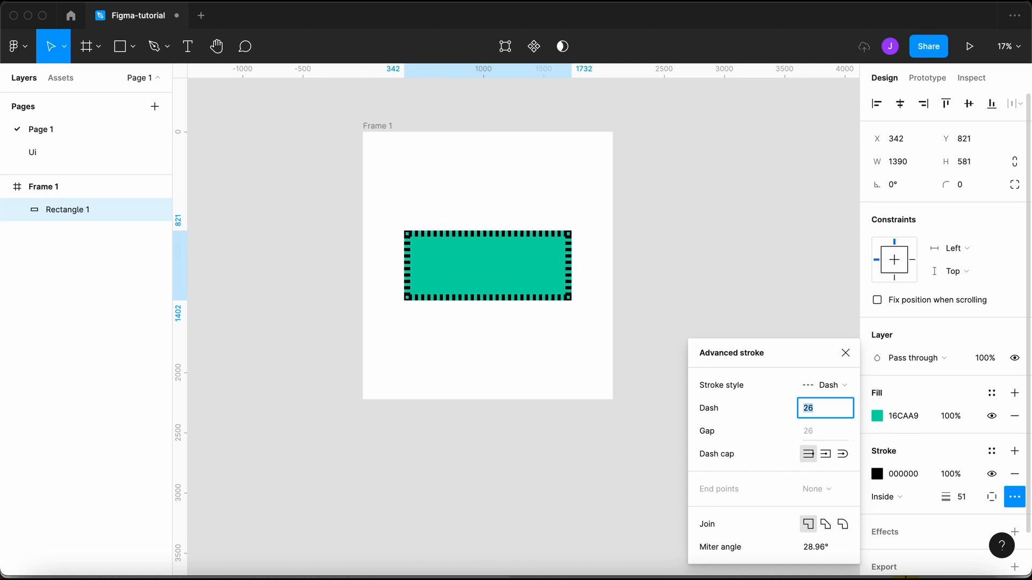
- Add a Drop shadow effect to the teal rectangle
{"action": "left_click", "coordinate": [846, 353]}
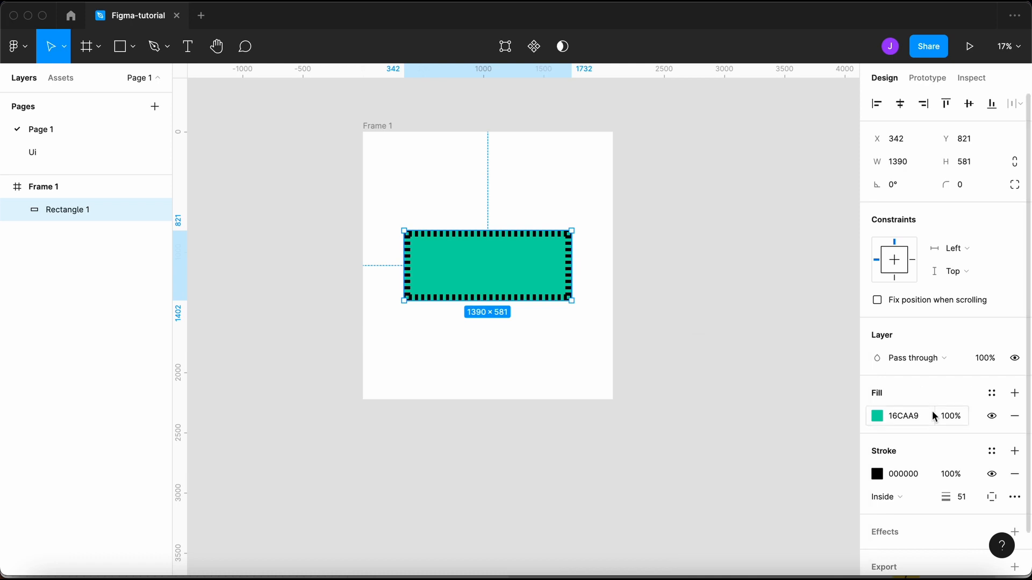
{"action": "scroll", "coordinate": [933, 430], "scroll_direction": "down", "scroll_amount": 2}
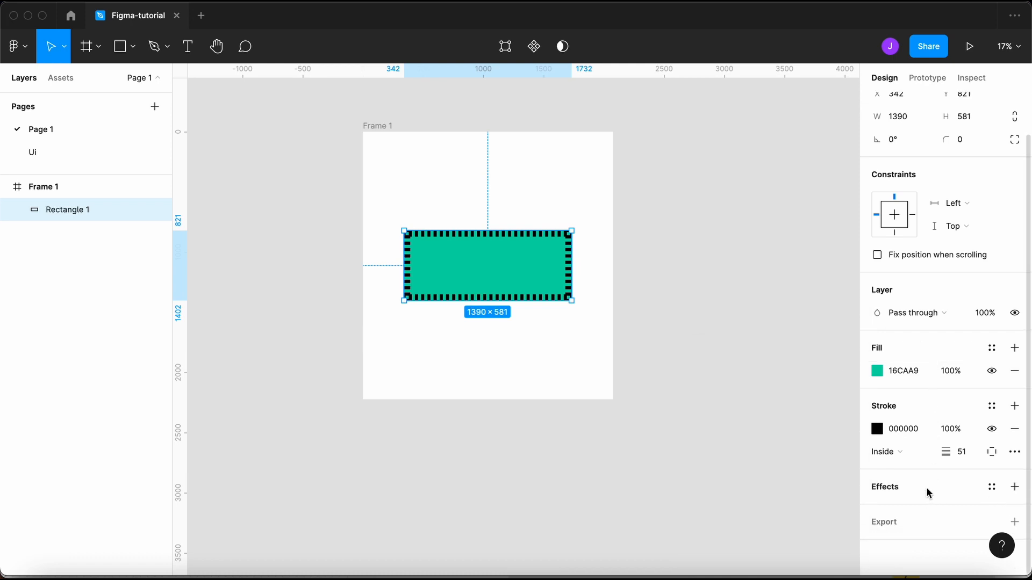
{"action": "left_click", "coordinate": [926, 487]}
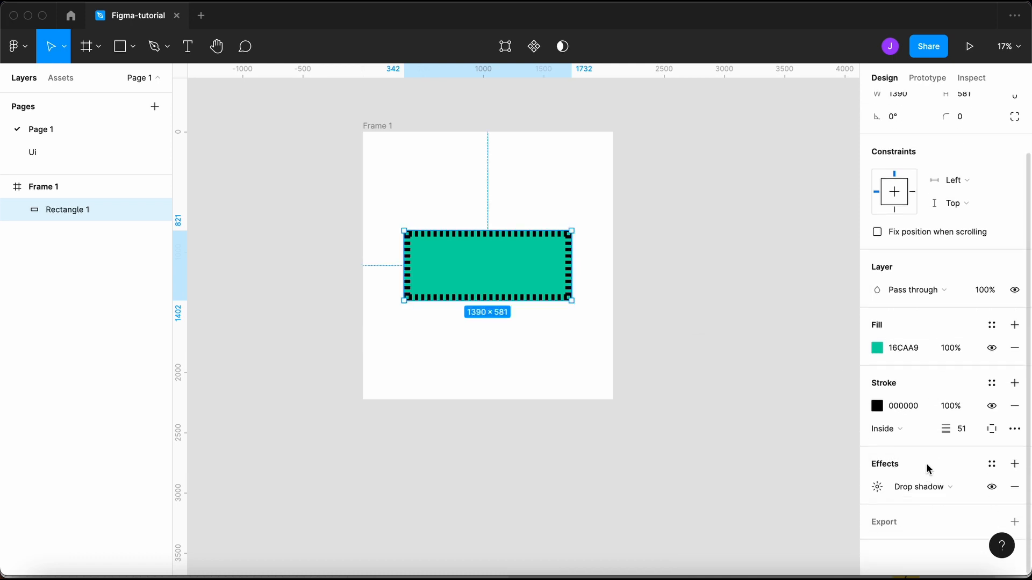
{"action": "left_click", "coordinate": [932, 492]}
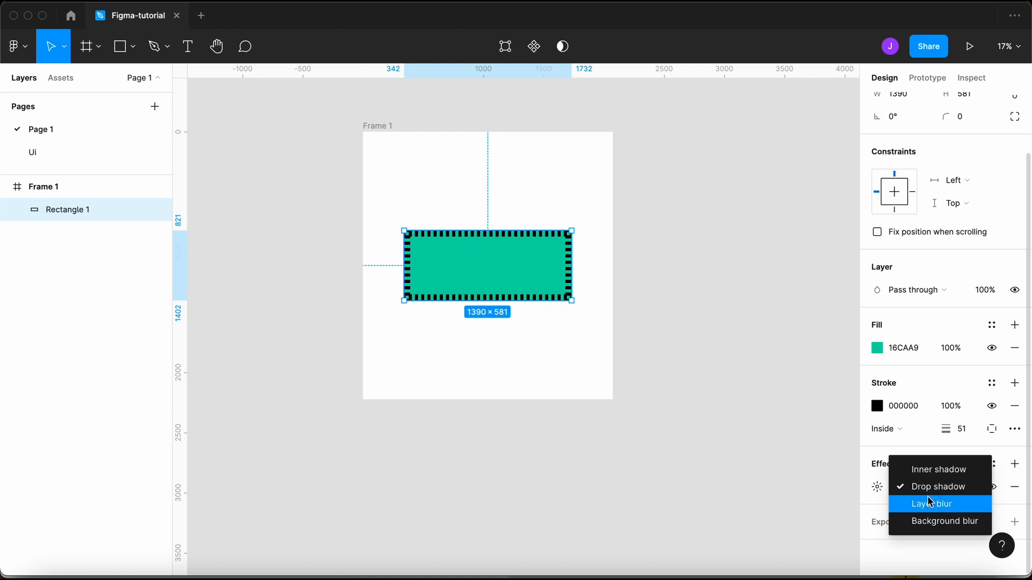
{"action": "left_click", "coordinate": [882, 499]}
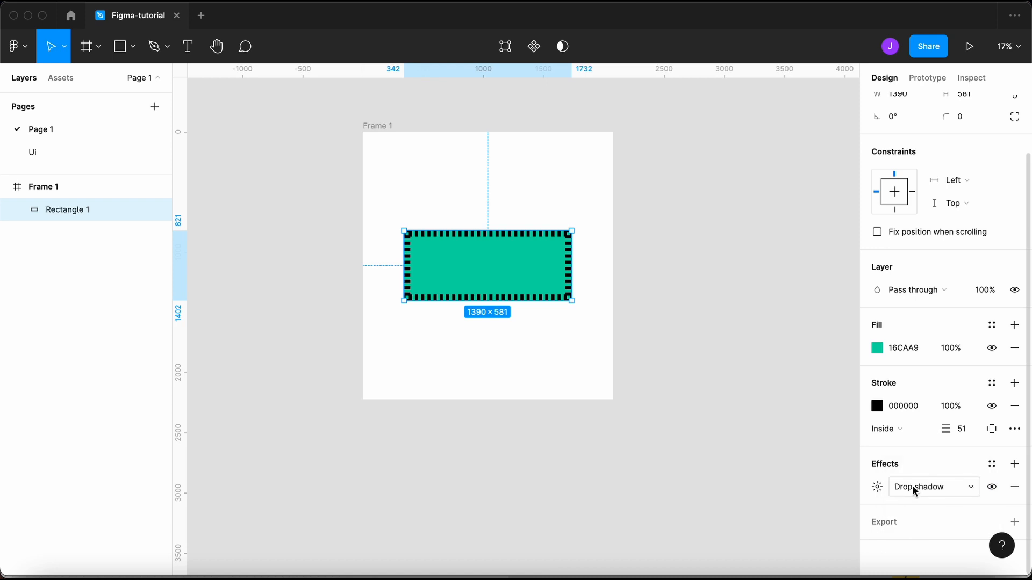
{"action": "left_click", "coordinate": [914, 489]}
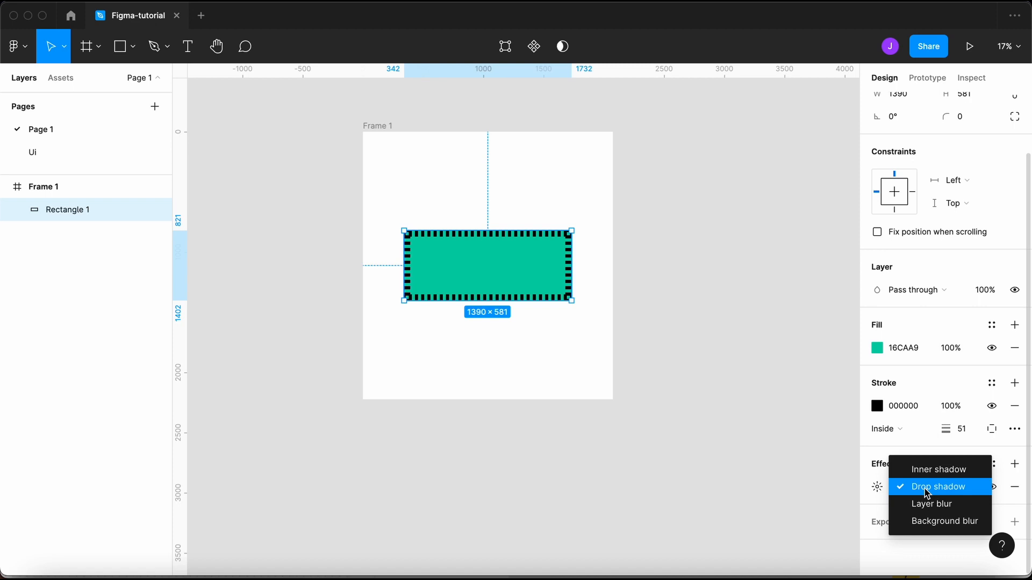
{"action": "left_click", "coordinate": [924, 491]}
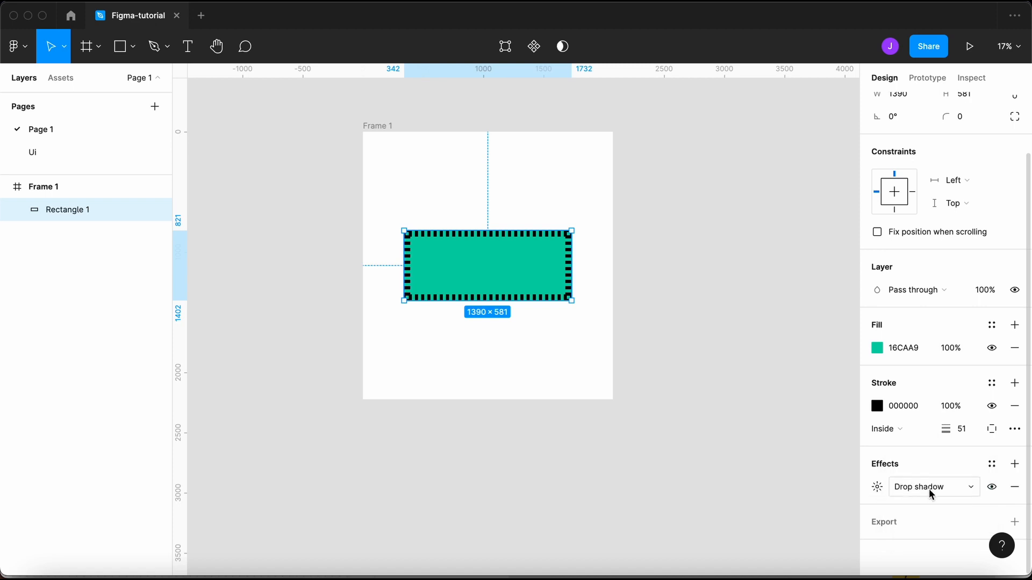
- Increase the shadow blur and make it fully opaque, keeping the Y offset at 4
{"action": "left_click", "coordinate": [875, 488]}
{"action": "left_click", "coordinate": [818, 505]}
{"action": "key", "text": "shift+Up"}
{"action": "key", "text": "shift+Up"}
{"action": "key", "text": "shift+Up"}
{"action": "left_click", "coordinate": [737, 530]}
{"action": "key", "text": "shift+Down"}
{"action": "key", "text": "shift+Down"}
{"action": "key", "text": "shift+Up"}
{"action": "key", "text": "shift+Up"}
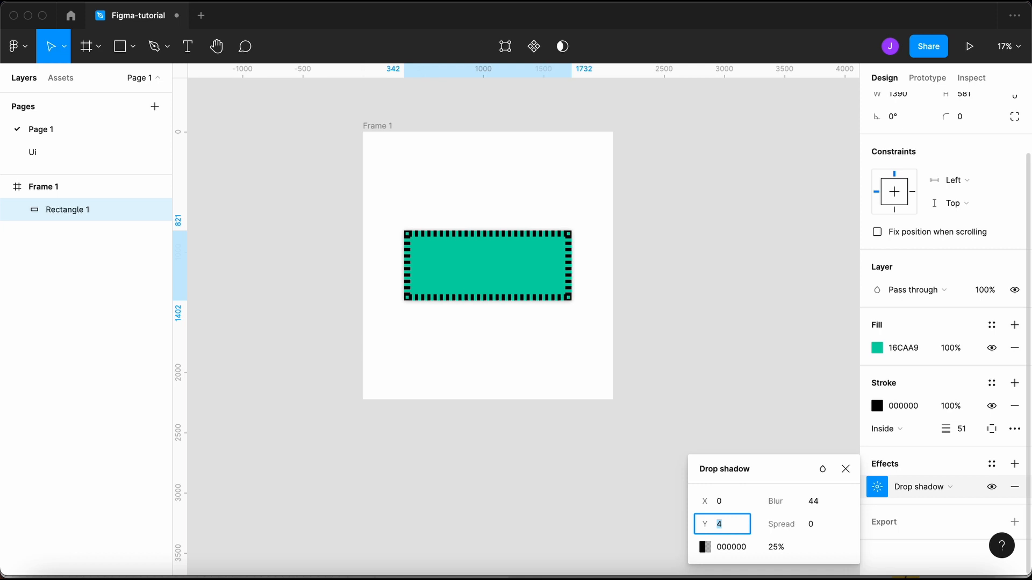
{"action": "left_click", "coordinate": [768, 548]}
{"action": "key", "text": "shift+Up"}
{"action": "key", "text": "shift+Up"}
{"action": "key", "text": "shift+Up"}
{"action": "key", "text": "shift+Up"}
{"action": "key", "text": "shift+Up"}
{"action": "key", "text": "shift+Up"}
{"action": "key", "text": "shift+Up"}
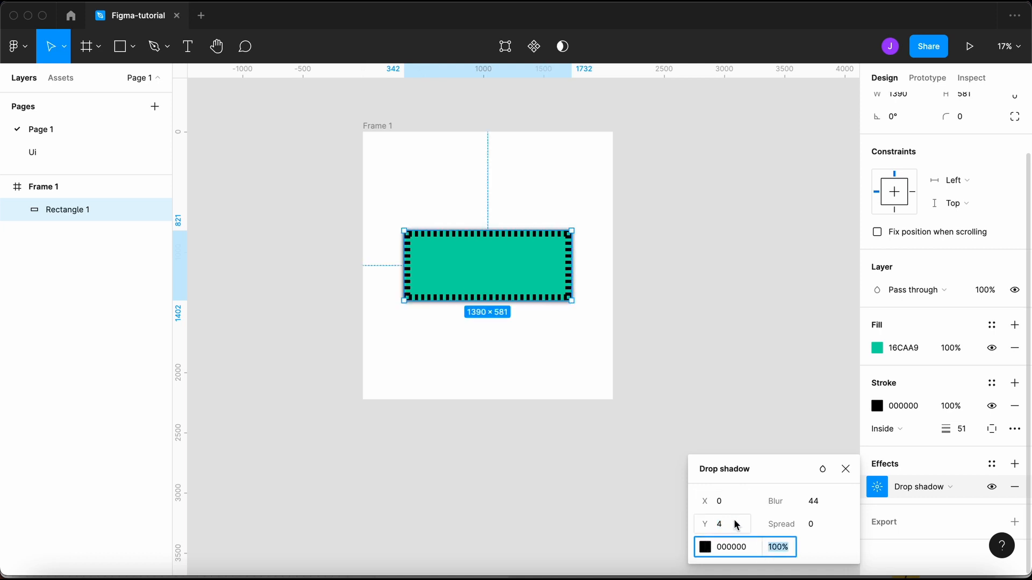
- Set the shadow offset to X 70, Y 74 and raise the spread to 120
{"action": "scroll", "coordinate": [412, 289], "scroll_direction": "up", "scroll_amount": 5}
{"action": "scroll", "coordinate": [412, 289], "scroll_direction": "down", "scroll_amount": 2}
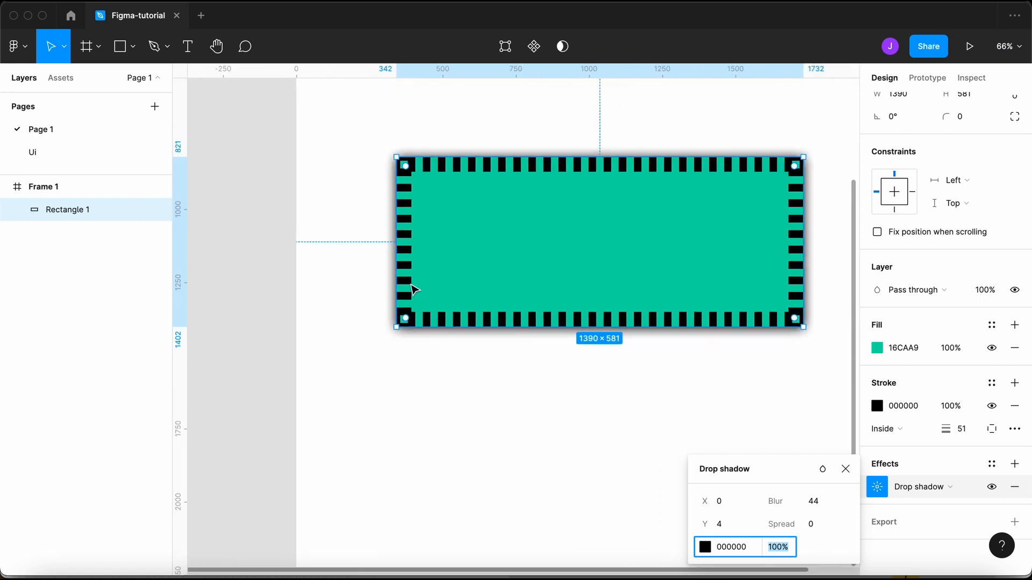
{"action": "scroll", "coordinate": [407, 288], "scroll_direction": "right", "scroll_amount": 3}
{"action": "left_click", "coordinate": [734, 503]}
{"action": "key", "text": "shift+Up"}
{"action": "key", "text": "shift+Up"}
{"action": "key", "text": "shift+Up"}
{"action": "key", "text": "shift+Up"}
{"action": "key", "text": "shift+Up"}
{"action": "key", "text": "shift+Up"}
{"action": "key", "text": "shift+Up"}
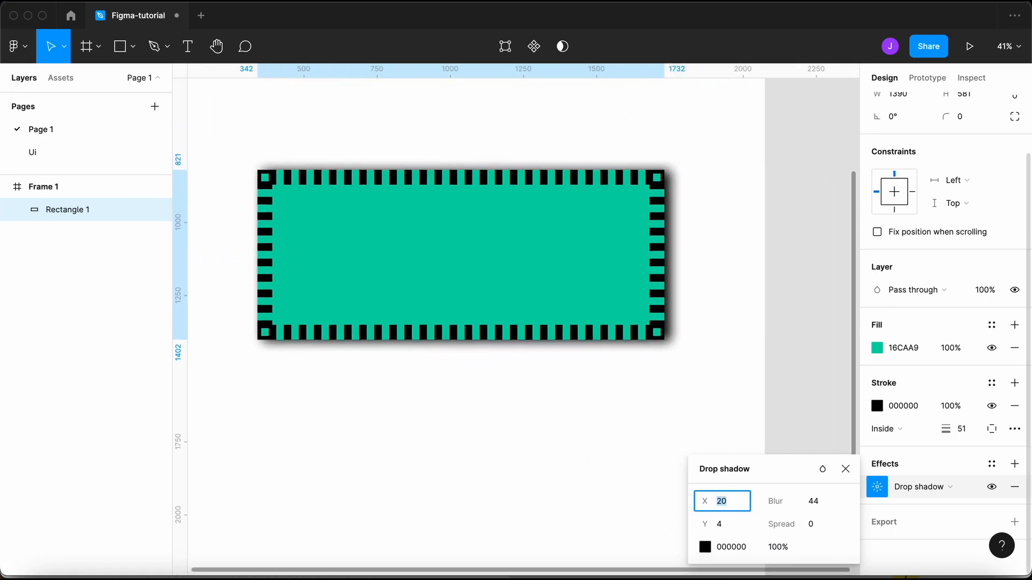
{"action": "left_click", "coordinate": [737, 526]}
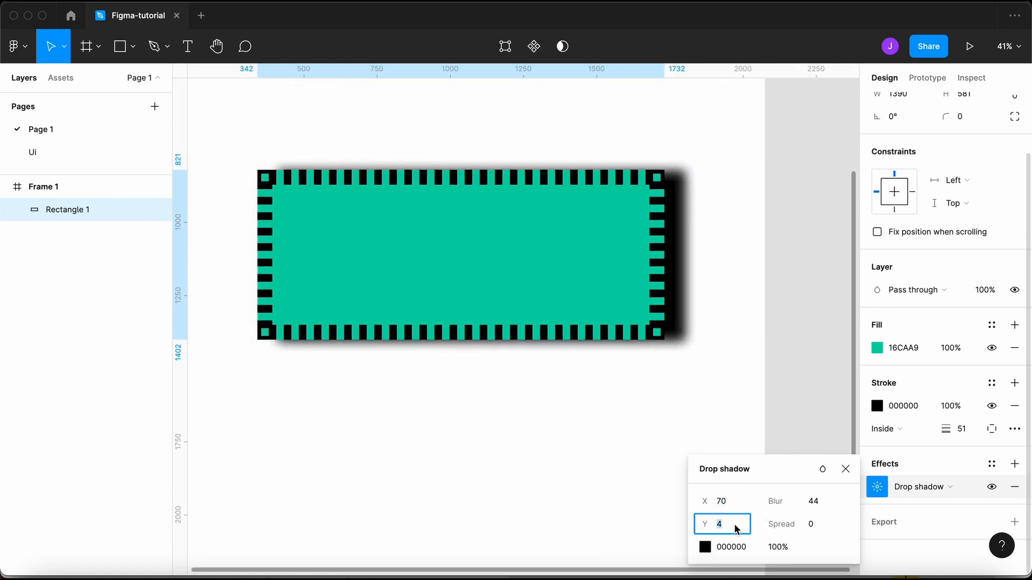
{"action": "key", "text": "shift+Up"}
{"action": "key", "text": "shift+Up"}
{"action": "key", "text": "shift+Up"}
{"action": "key", "text": "shift+Up"}
{"action": "key", "text": "shift+Up"}
{"action": "key", "text": "shift+Up"}
{"action": "key", "text": "shift+Up"}
{"action": "left_click", "coordinate": [816, 529]}
{"action": "key", "text": "shift+Up"}
{"action": "key", "text": "shift+Up"}
{"action": "key", "text": "shift+Up"}
{"action": "key", "text": "shift+Up"}
{"action": "key", "text": "shift+Up"}
{"action": "key", "text": "shift+Up"}
{"action": "key", "text": "shift+Up"}
{"action": "key", "text": "shift+Up"}
{"action": "key", "text": "shift+Up"}
{"action": "key", "text": "shift+Up"}
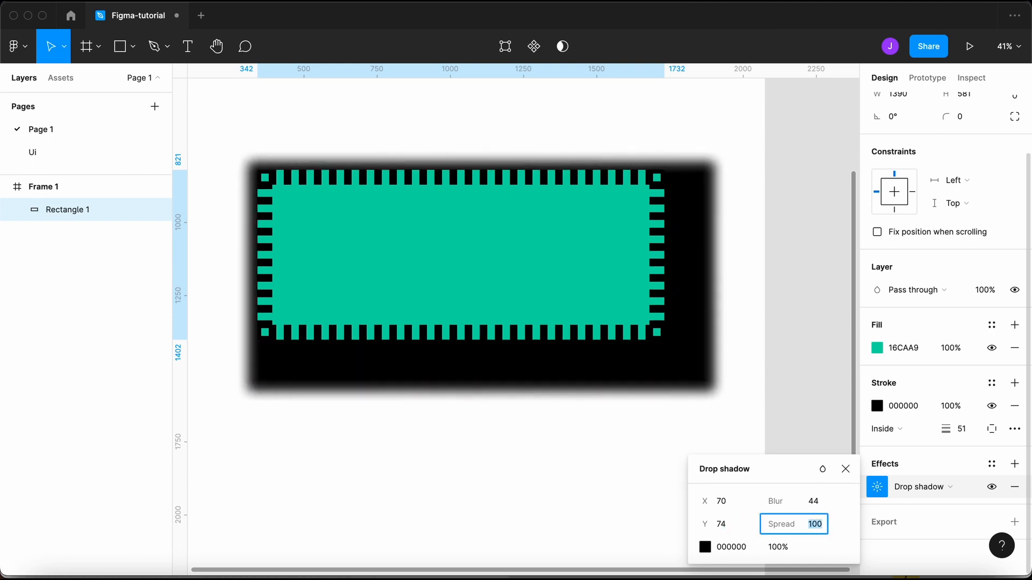
{"action": "key", "text": "shift+Up"}
{"action": "key", "text": "shift+Up"}
- Close the drop shadow settings and reselect the rectangle
{"action": "left_click", "coordinate": [870, 451]}
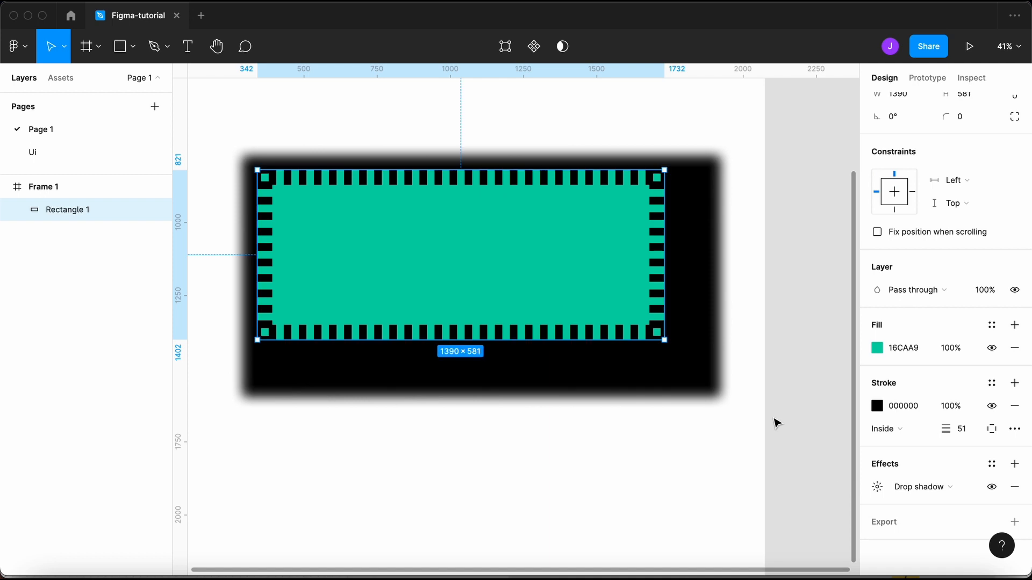
{"action": "left_click", "coordinate": [675, 488]}
{"action": "left_click", "coordinate": [609, 259]}
{"action": "scroll", "coordinate": [920, 465], "scroll_direction": "down", "scroll_amount": 3}
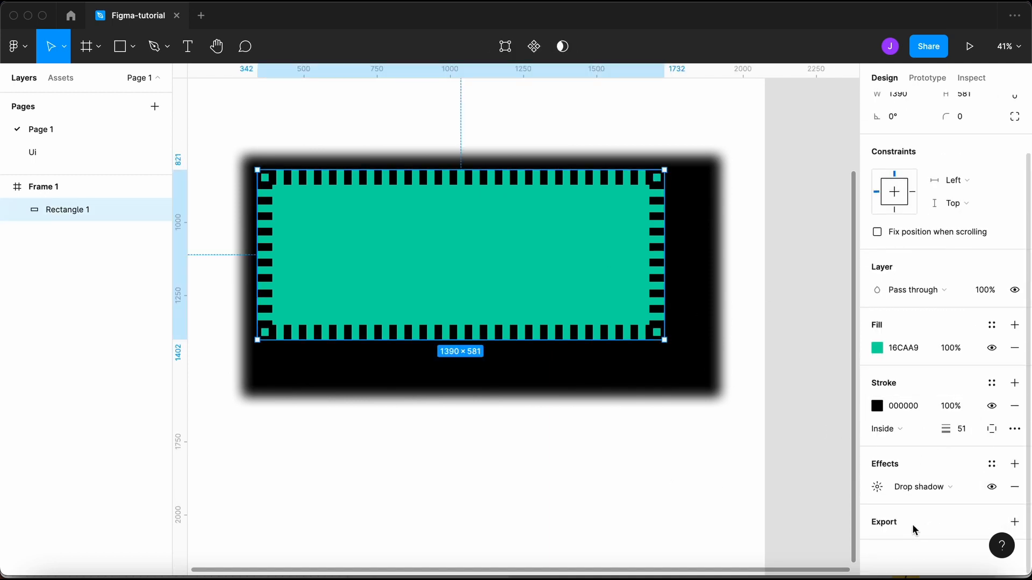
- Select the shadowed Rectangle 1 and delete it
{"action": "scroll", "coordinate": [804, 479], "scroll_direction": "down", "scroll_amount": 3}
{"action": "left_click_drag", "start_coordinate": [729, 446], "coordinate": [560, 285]}
{"action": "scroll", "coordinate": [1001, 530], "scroll_direction": "down", "scroll_amount": 2}
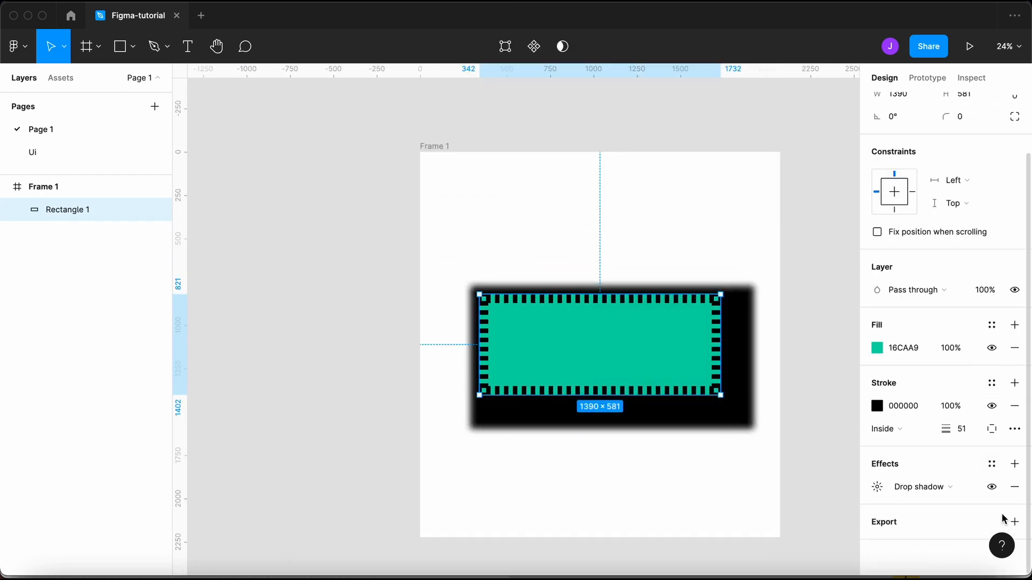
{"action": "left_click", "coordinate": [641, 259]}
{"action": "left_click_drag", "start_coordinate": [641, 259], "coordinate": [535, 442]}
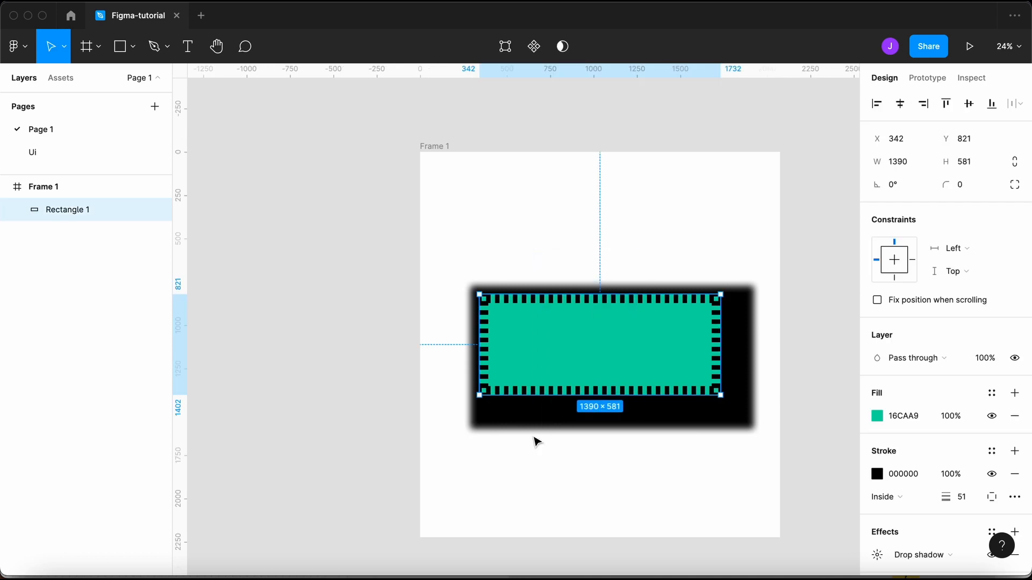
{"action": "key", "text": "Delete"}
{"action": "key", "text": "Escape"}
- Switch back to the Move tool from the toolbar dropdown
{"action": "left_click", "coordinate": [121, 45]}
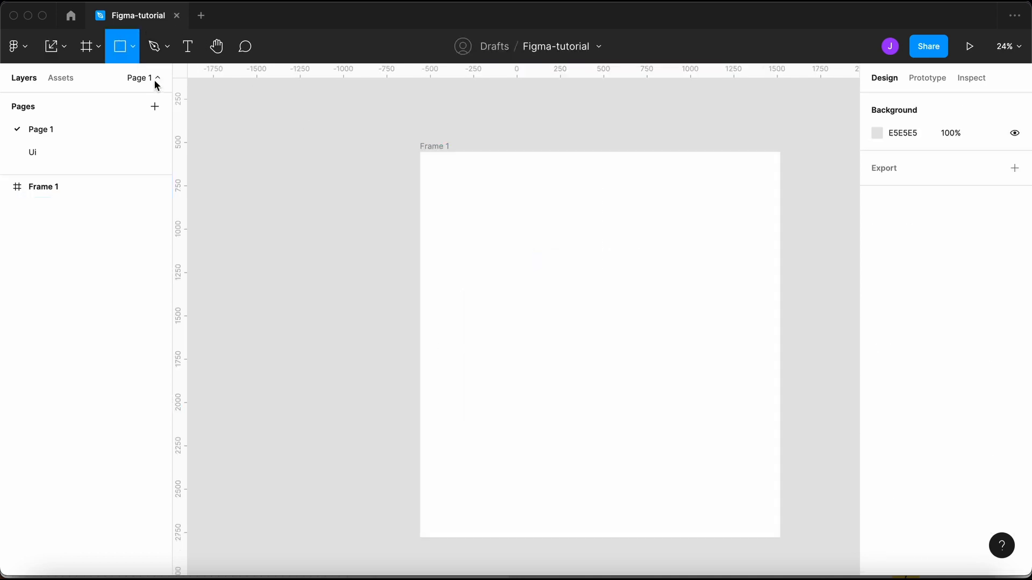
{"action": "left_click", "coordinate": [134, 52]}
{"action": "left_click", "coordinate": [66, 47]}
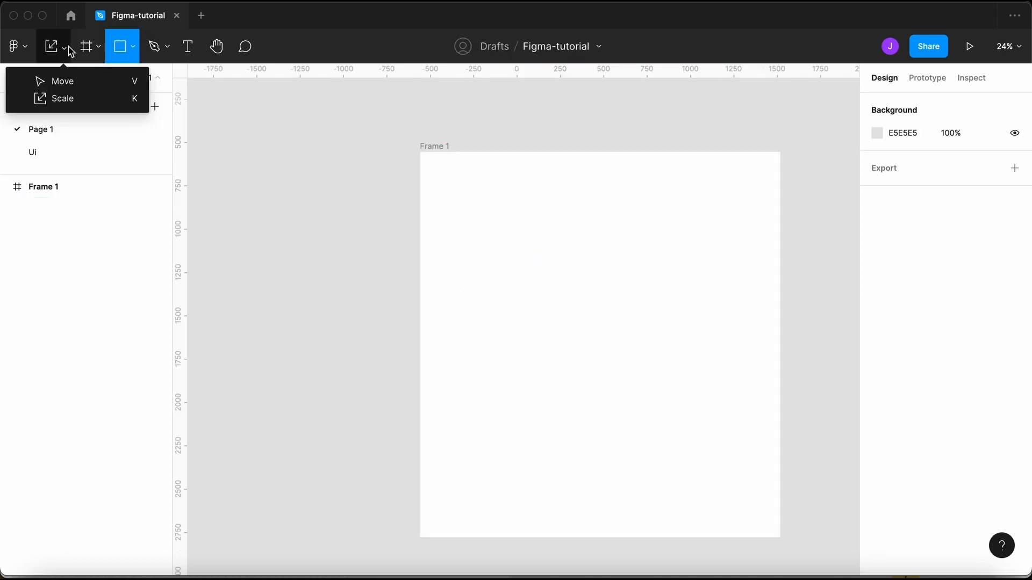
{"action": "left_click", "coordinate": [70, 85]}
{"action": "left_click", "coordinate": [132, 49]}
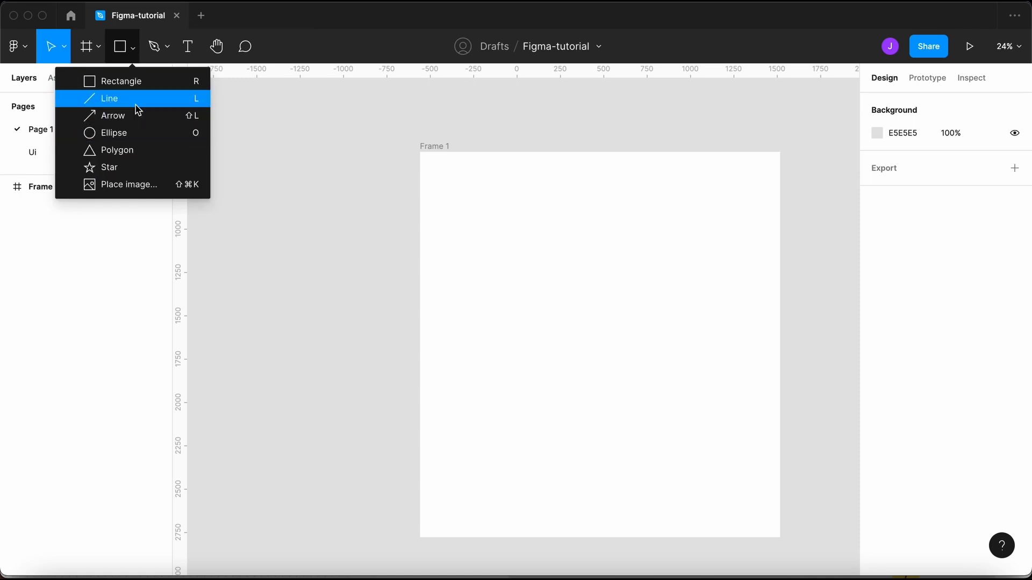
{"action": "left_click", "coordinate": [233, 230]}
{"action": "scroll", "coordinate": [285, 300], "scroll_direction": "down", "scroll_amount": 3}
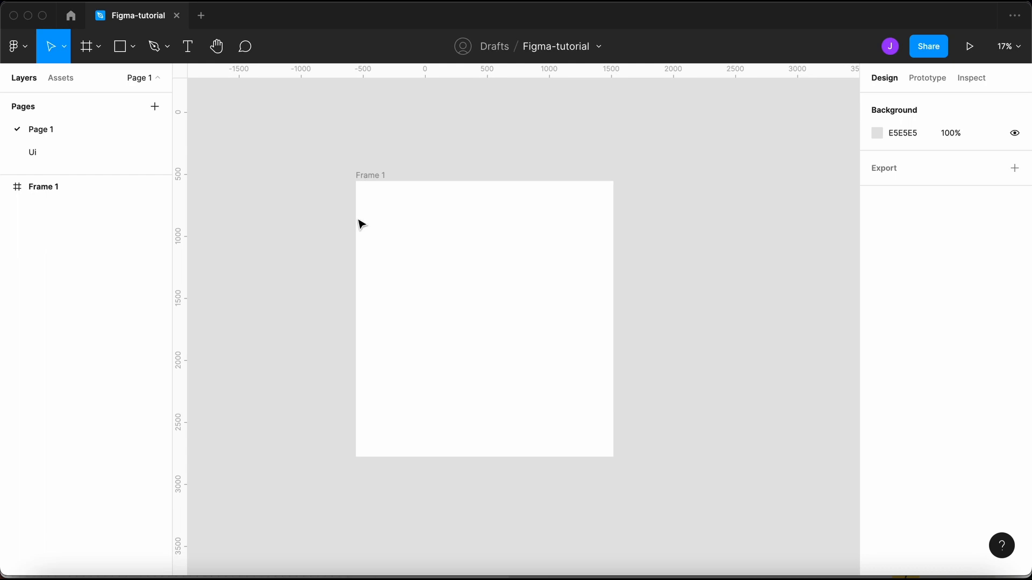
- Draw a grey rectangle across the top of Frame 1
{"action": "key", "text": "r"}
{"action": "mouse_move", "coordinate": [354, 181]}
{"action": "left_mouse_down"}
{"action": "mouse_move", "coordinate": [500, 297]}
{"action": "mouse_move", "coordinate": [604, 337]}
{"action": "mouse_move", "coordinate": [613, 358]}
{"action": "left_mouse_up"}
{"action": "left_click", "coordinate": [654, 415]}
- Drop Frame 1.png from Finder onto the canvas, then move it out and delete it
{"action": "left_click", "coordinate": [49, 576]}
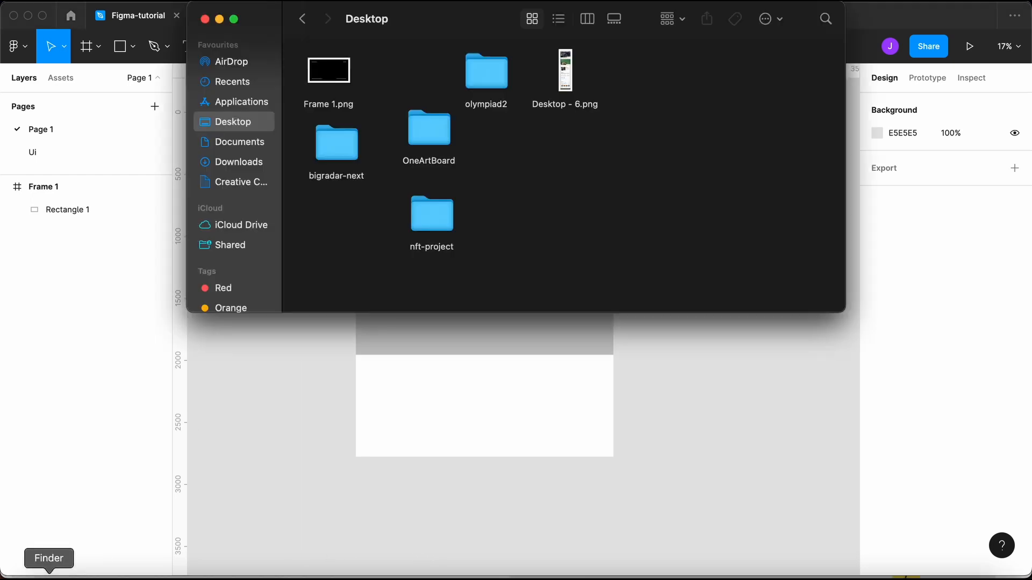
{"action": "left_click", "coordinate": [329, 79]}
{"action": "left_click_drag", "start_coordinate": [336, 79], "coordinate": [506, 306]}
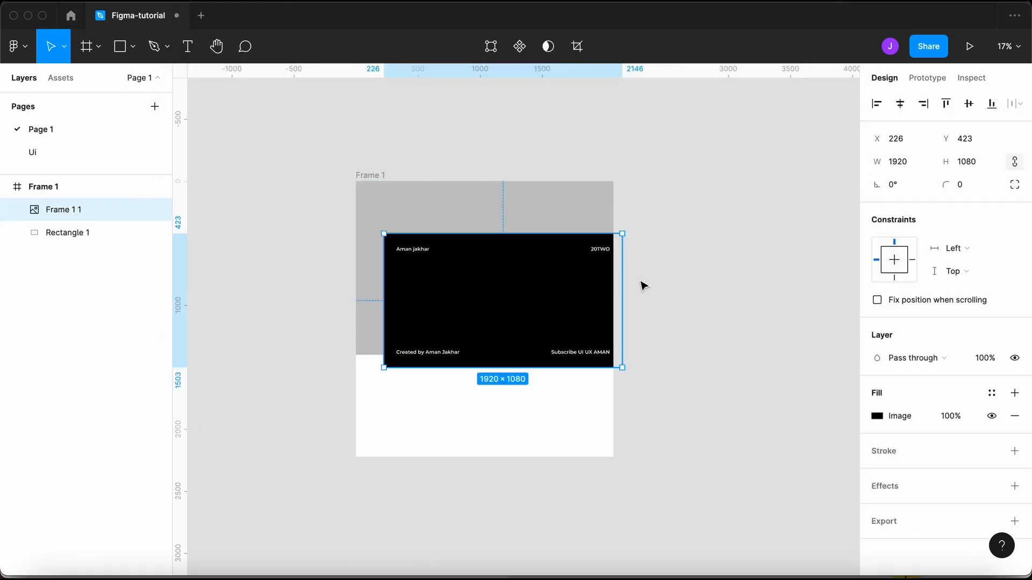
{"action": "left_click_drag", "start_coordinate": [508, 269], "coordinate": [779, 282]}
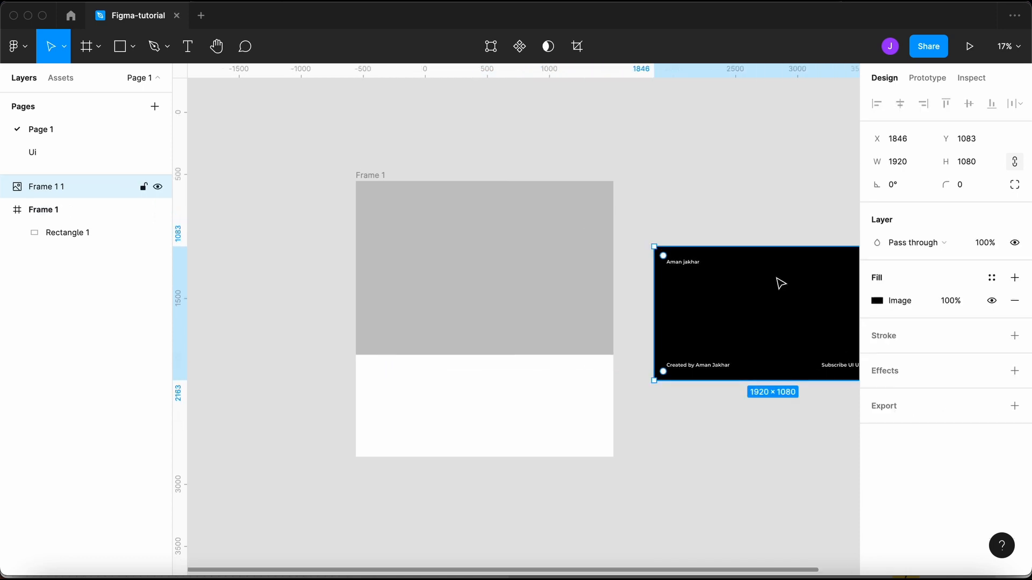
{"action": "key", "text": "Delete"}
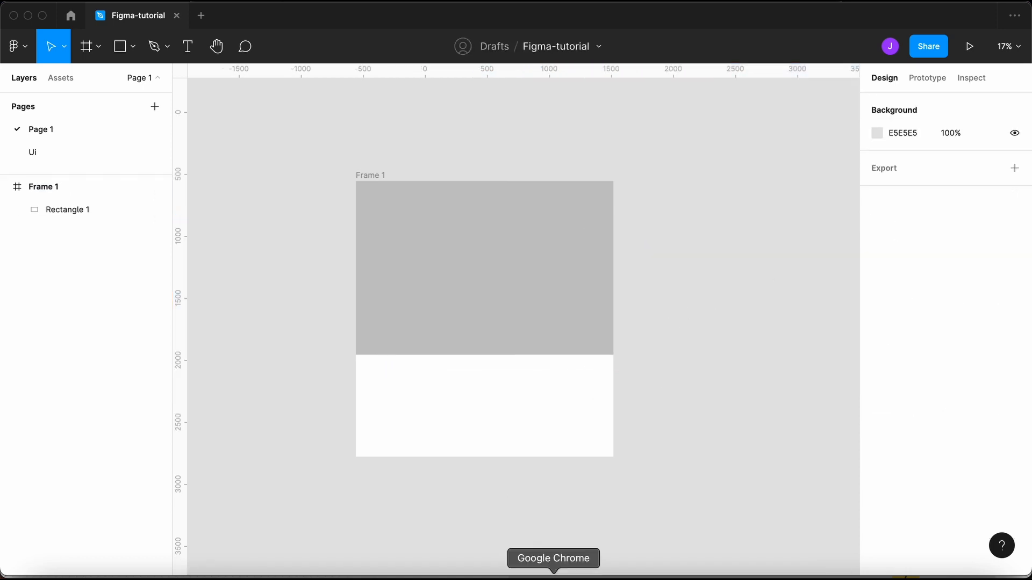
{"action": "left_click", "coordinate": [499, 307]}
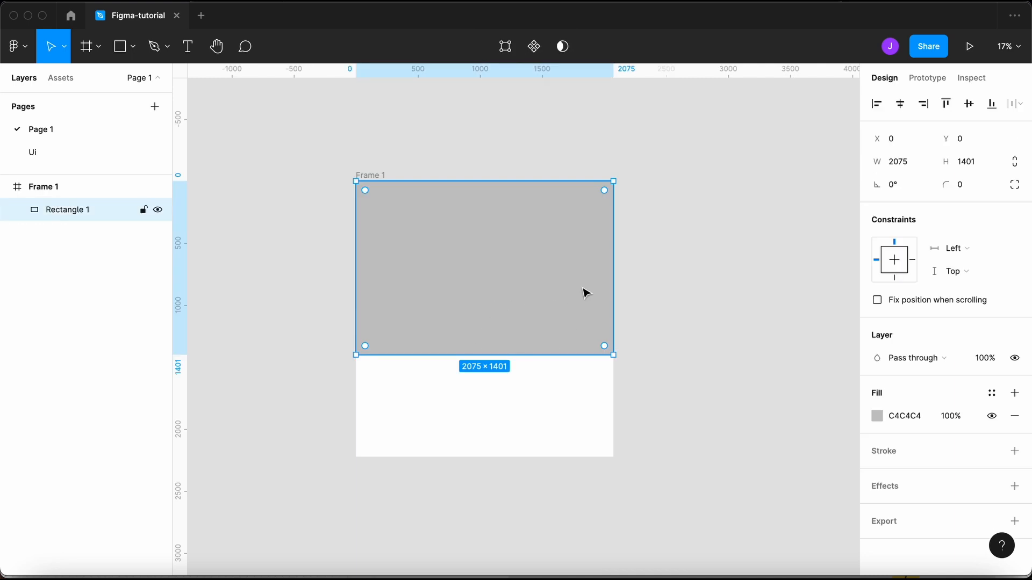
- Open a new Firefox tab and go to pexels.com
{"action": "left_click", "coordinate": [561, 573]}
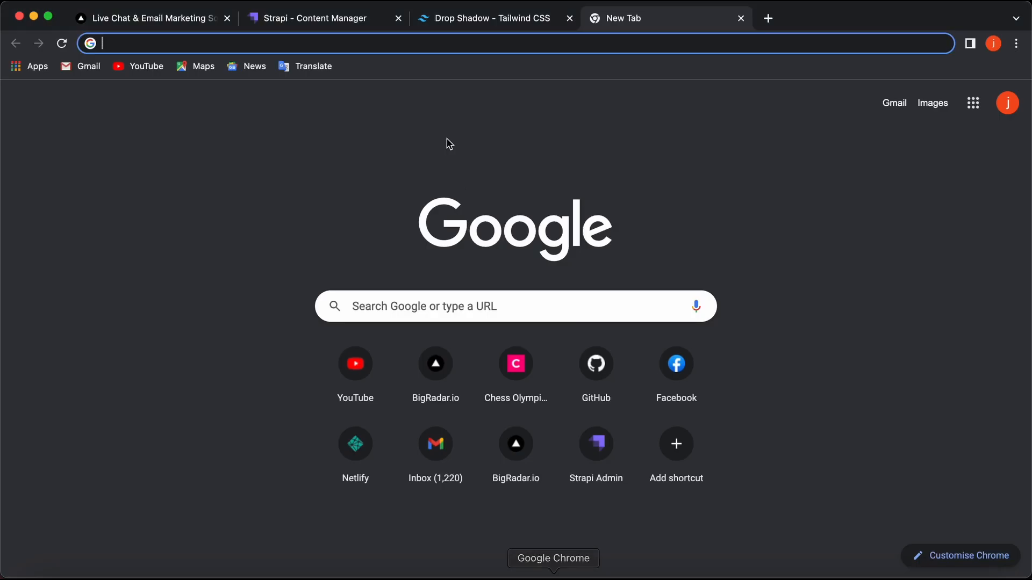
{"action": "left_click", "coordinate": [590, 572]}
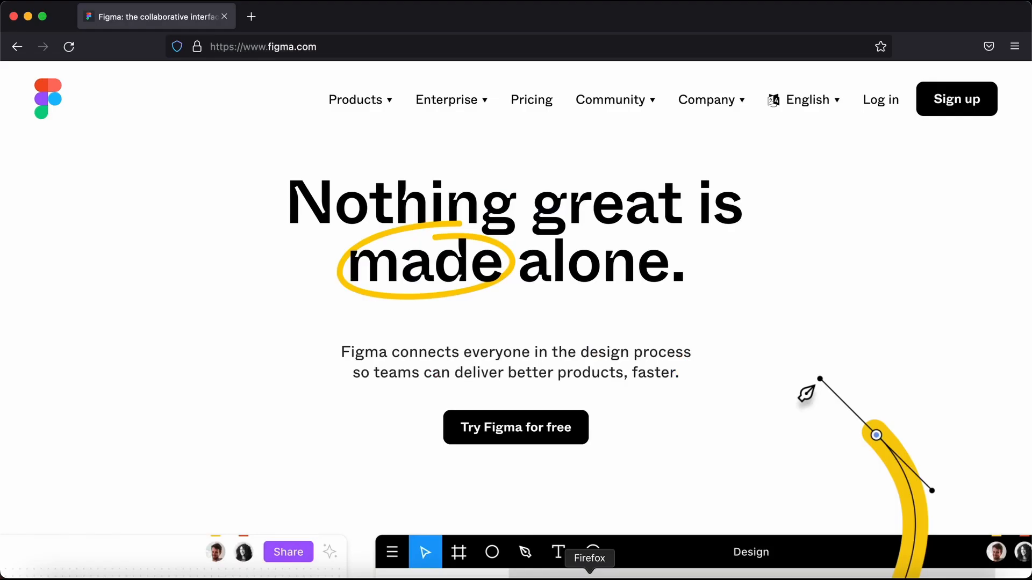
{"action": "left_click", "coordinate": [251, 17]}
{"action": "type", "text": "pxe"}
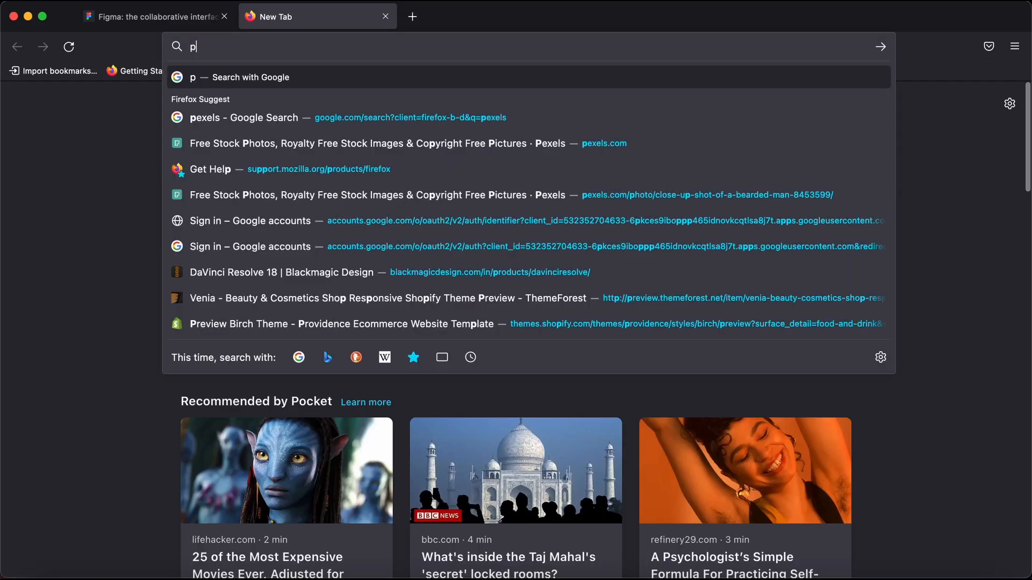
{"action": "key", "text": "BackSpace"}
{"action": "key", "text": "BackSpace"}
{"action": "key", "text": "BackSpace"}
{"action": "type", "text": "pexels"}
{"action": "key", "text": "Down"}
{"action": "key", "text": "Down"}
{"action": "key", "text": "Down"}
{"action": "key", "text": "Down"}
{"action": "key", "text": "Down"}
{"action": "key", "text": "Down"}
{"action": "key", "text": "Down"}
{"action": "key", "text": "Down"}
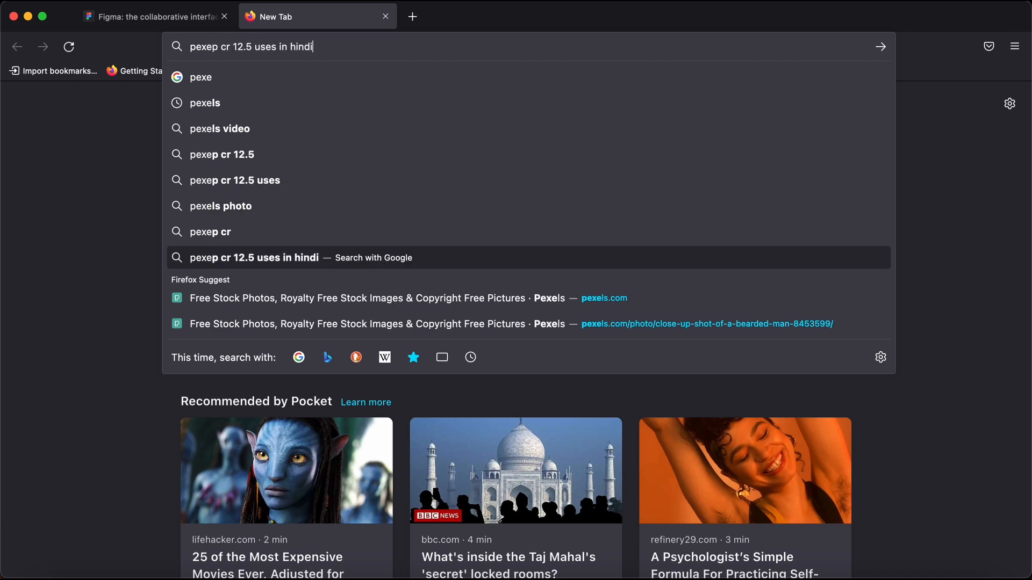
{"action": "key", "text": "Return"}
{"action": "scroll", "coordinate": [211, 153], "scroll_direction": "down", "scroll_amount": 15}
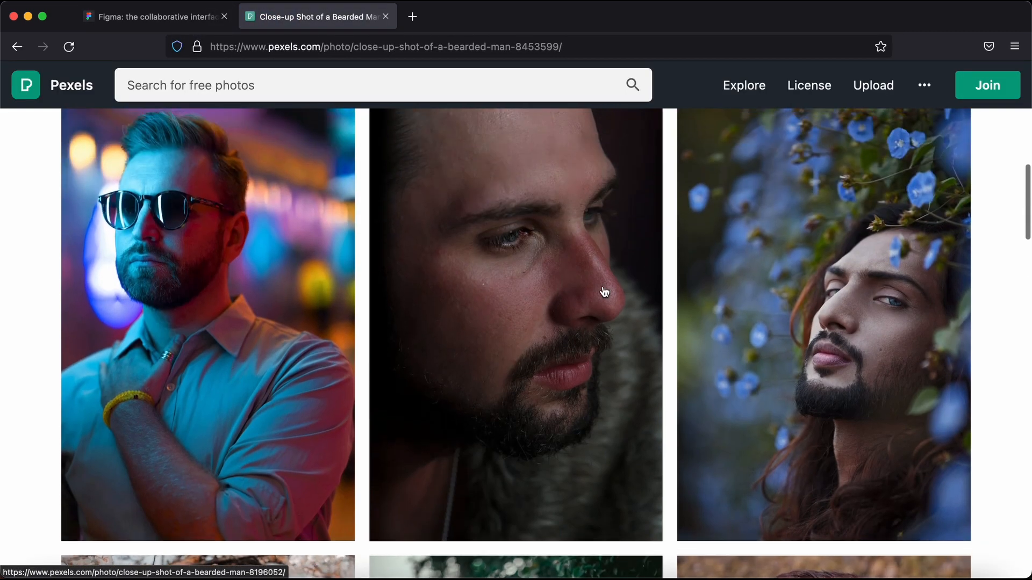
- Copy the photo of the man among blue flowers and return to Figma
{"action": "left_click", "coordinate": [771, 293]}
{"action": "right_click", "coordinate": [547, 301]}
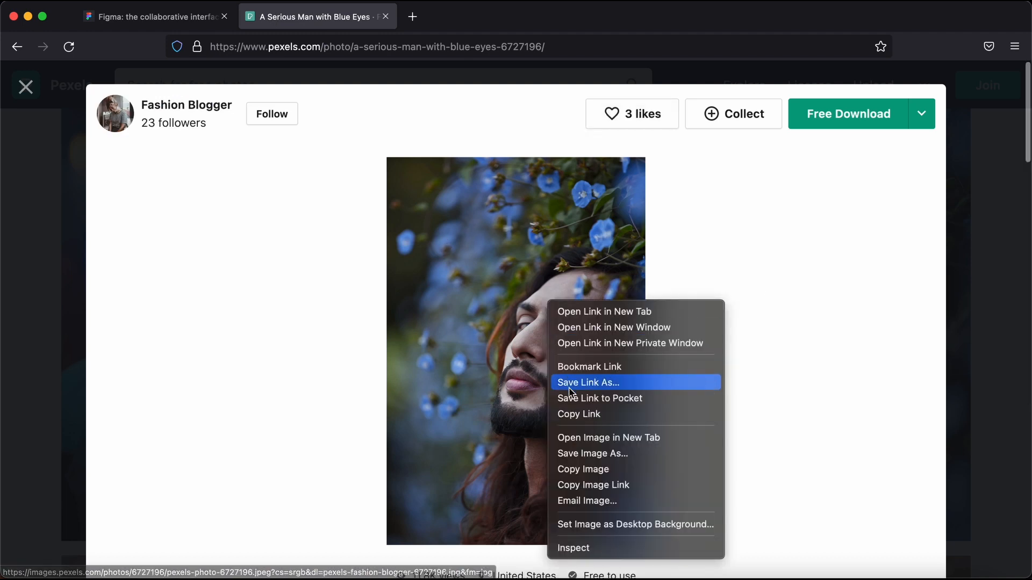
{"action": "left_click", "coordinate": [589, 471]}
{"action": "key", "text": "super+Tab"}
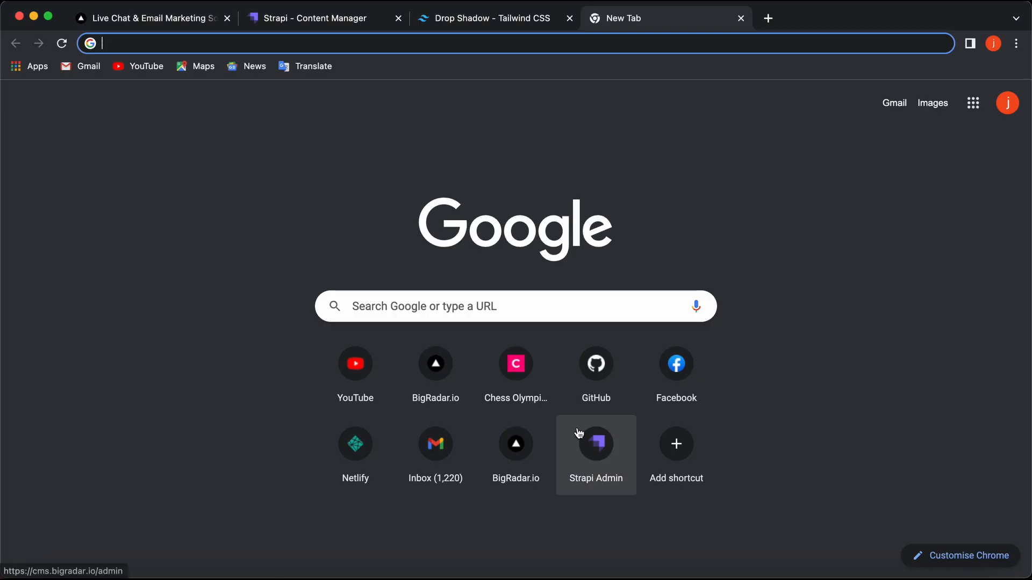
{"action": "key", "text": "super+Tab"}
{"action": "key", "text": "super+Tab"}
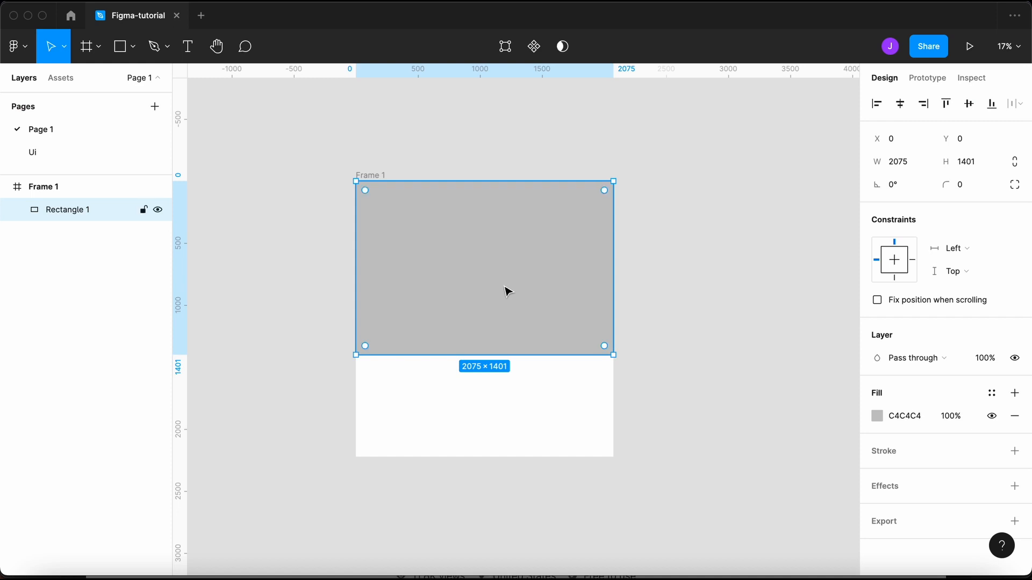
- Paste the flowers photo into the grey rectangle and stretch it down to fill the frame
{"action": "key", "text": "super+v"}
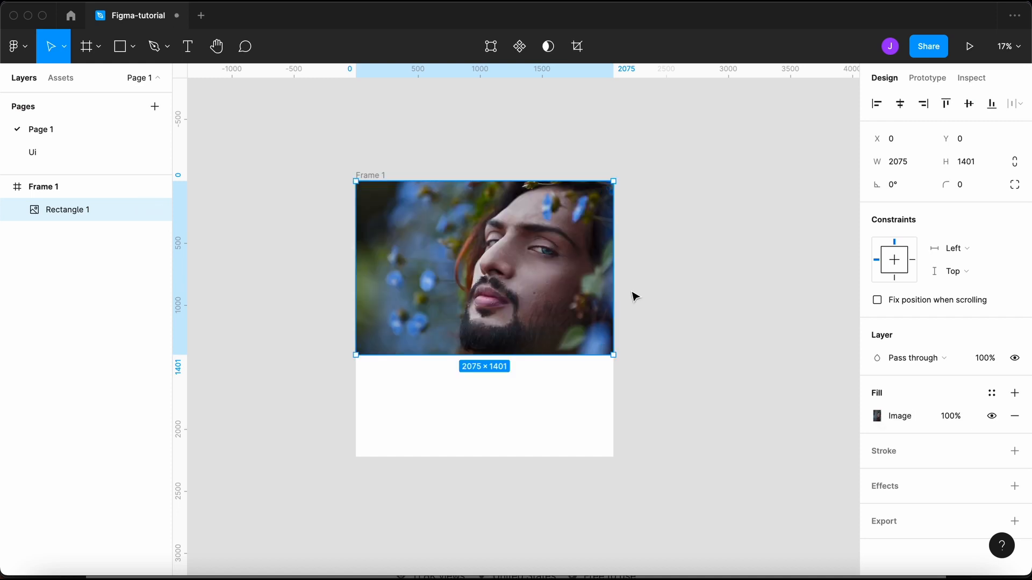
{"action": "left_click", "coordinate": [634, 297]}
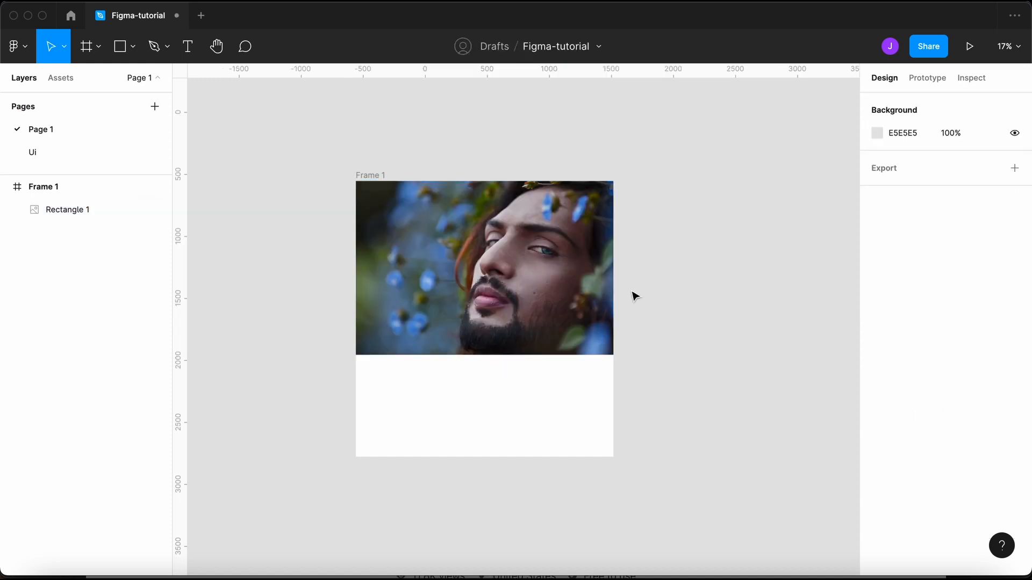
{"action": "left_click", "coordinate": [476, 294]}
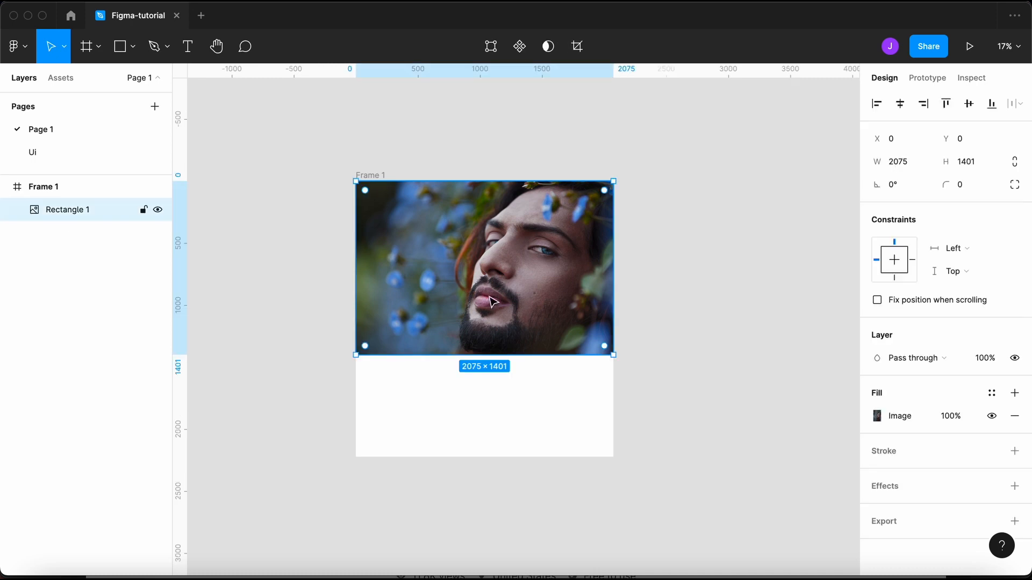
{"action": "mouse_move", "coordinate": [509, 354]}
{"action": "left_mouse_down"}
{"action": "mouse_move", "coordinate": [513, 421]}
{"action": "mouse_move", "coordinate": [514, 311]}
{"action": "mouse_move", "coordinate": [517, 364]}
{"action": "left_mouse_up"}
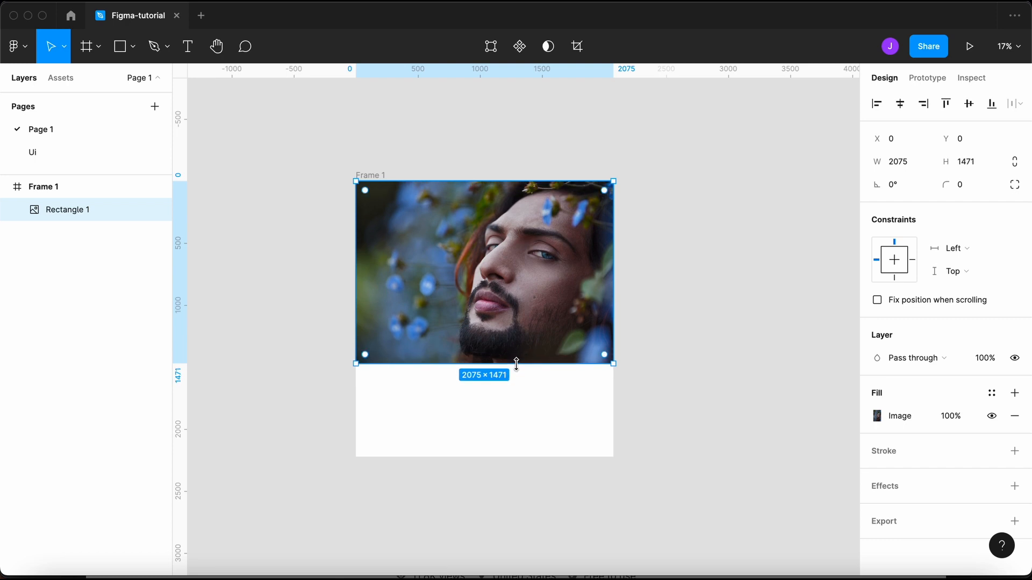
{"action": "left_click_drag", "start_coordinate": [486, 365], "coordinate": [470, 456]}
- Move the photo out of Frame 1 and resize it, ending at 756×959
{"action": "scroll", "coordinate": [469, 445], "scroll_direction": "right", "scroll_amount": 3}
{"action": "left_click_drag", "start_coordinate": [416, 275], "coordinate": [708, 274]}
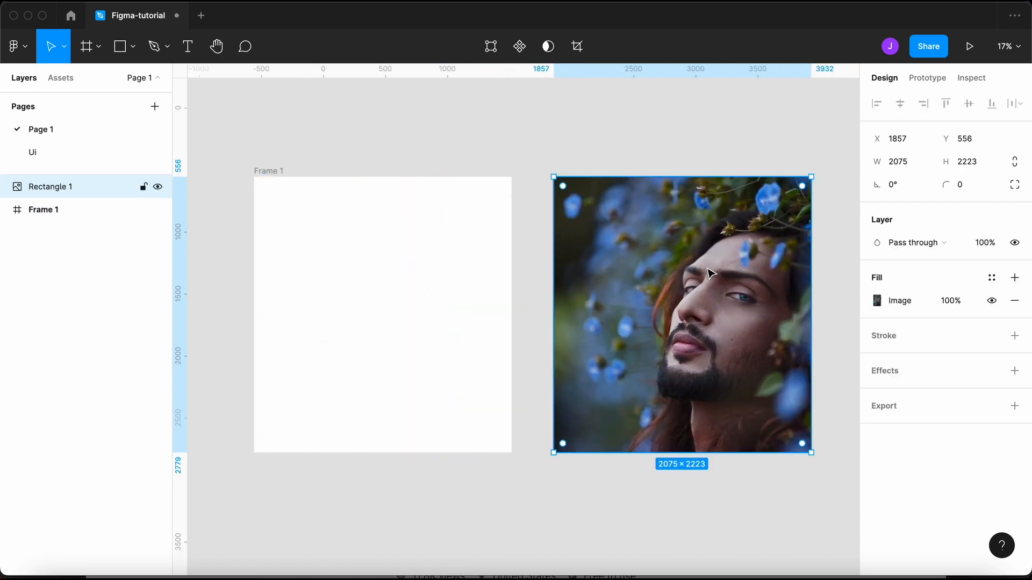
{"action": "scroll", "coordinate": [582, 474], "scroll_direction": "right", "scroll_amount": 3}
{"action": "left_click_drag", "start_coordinate": [549, 442], "coordinate": [561, 376]}
{"action": "left_click_drag", "start_coordinate": [648, 280], "coordinate": [834, 272]}
{"action": "scroll", "coordinate": [770, 385], "scroll_direction": "down", "scroll_amount": 5}
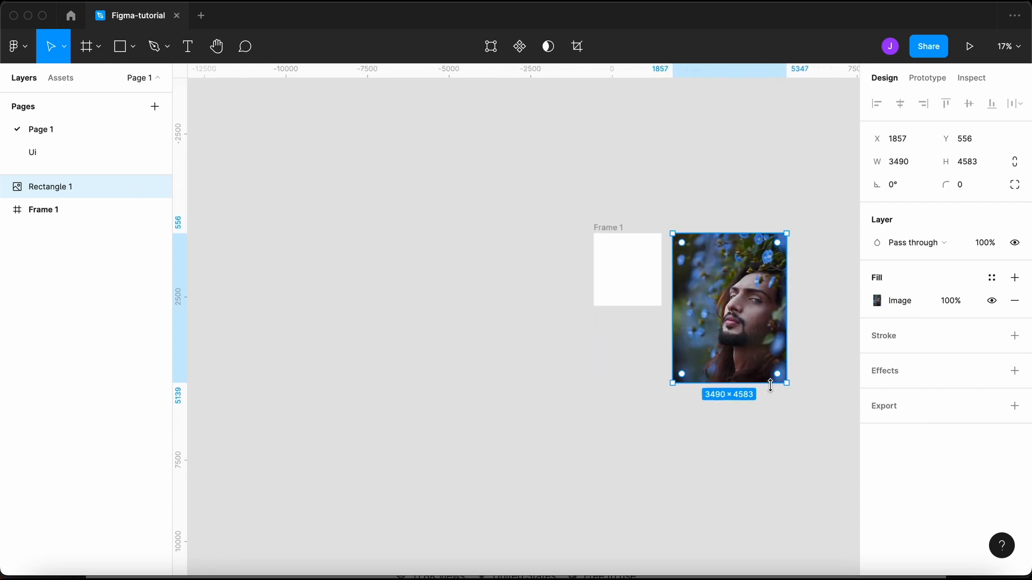
{"action": "left_click_drag", "start_coordinate": [788, 384], "coordinate": [698, 265]}
- Reselect the photo rectangle and delete it
{"action": "scroll", "coordinate": [685, 236], "scroll_direction": "up", "scroll_amount": 8}
{"action": "scroll", "coordinate": [674, 323], "scroll_direction": "right", "scroll_amount": 5}
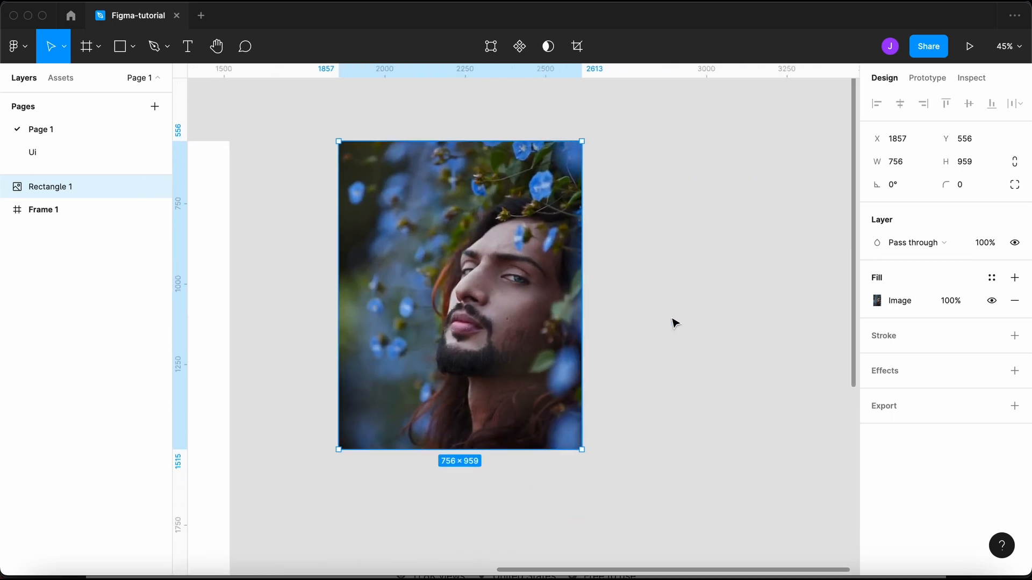
{"action": "left_click", "coordinate": [603, 306]}
{"action": "scroll", "coordinate": [390, 282], "scroll_direction": "down", "scroll_amount": 3}
{"action": "left_click", "coordinate": [395, 283]}
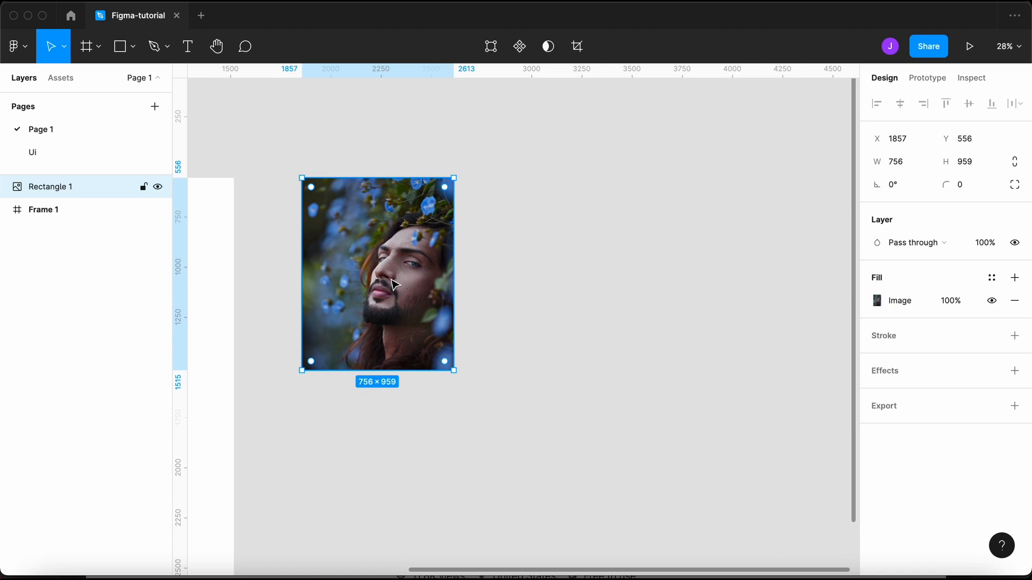
{"action": "scroll", "coordinate": [408, 291], "scroll_direction": "left", "scroll_amount": 5}
{"action": "key", "text": "Delete"}
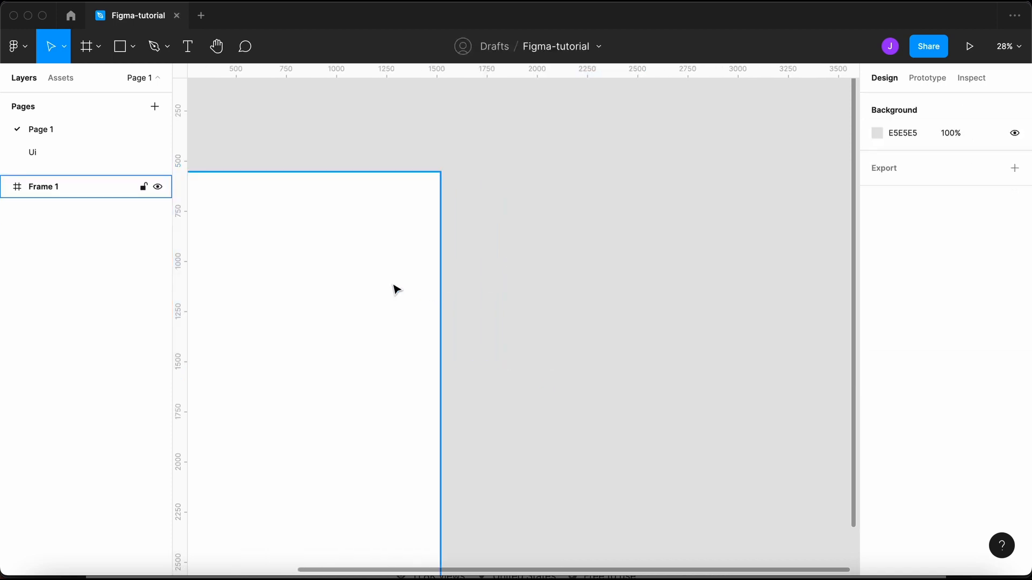
- Draw a two-point test curve with the Pen, then delete it along with Frame 1
{"action": "scroll", "coordinate": [396, 288], "scroll_direction": "down", "scroll_amount": 5}
{"action": "scroll", "coordinate": [370, 236], "scroll_direction": "left", "scroll_amount": 3}
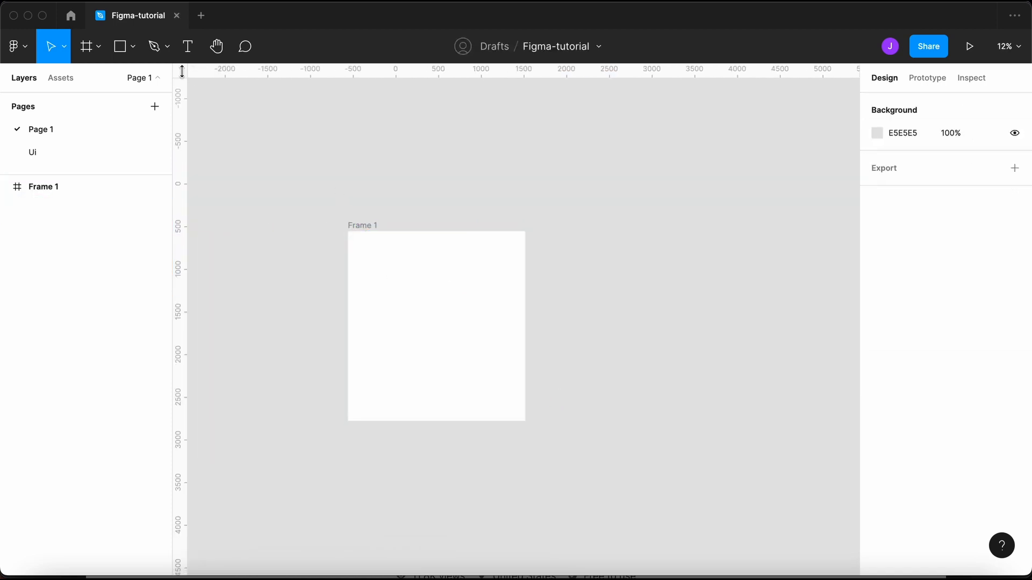
{"action": "left_click", "coordinate": [185, 47]}
{"action": "left_click", "coordinate": [167, 48]}
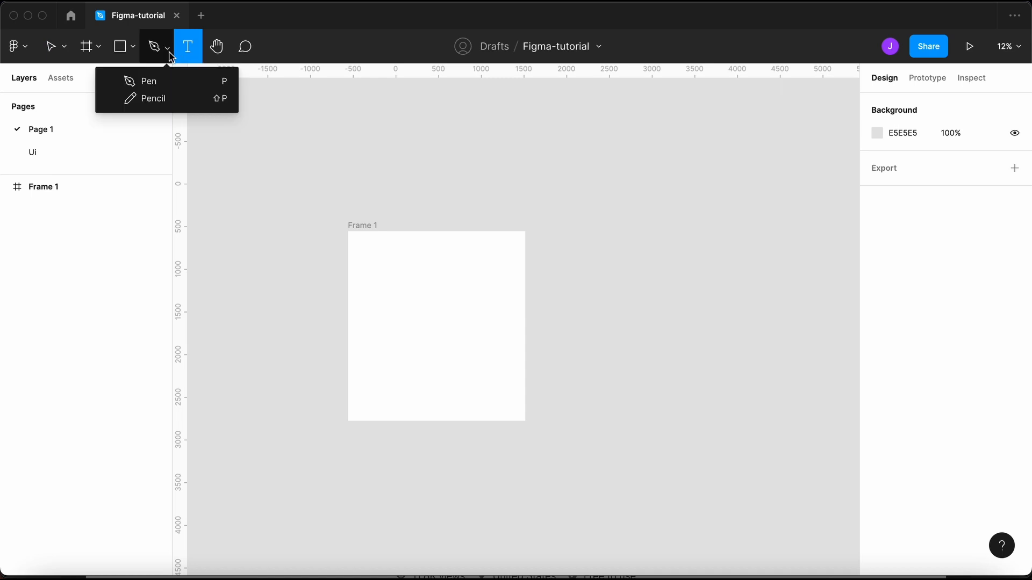
{"action": "left_click", "coordinate": [180, 85]}
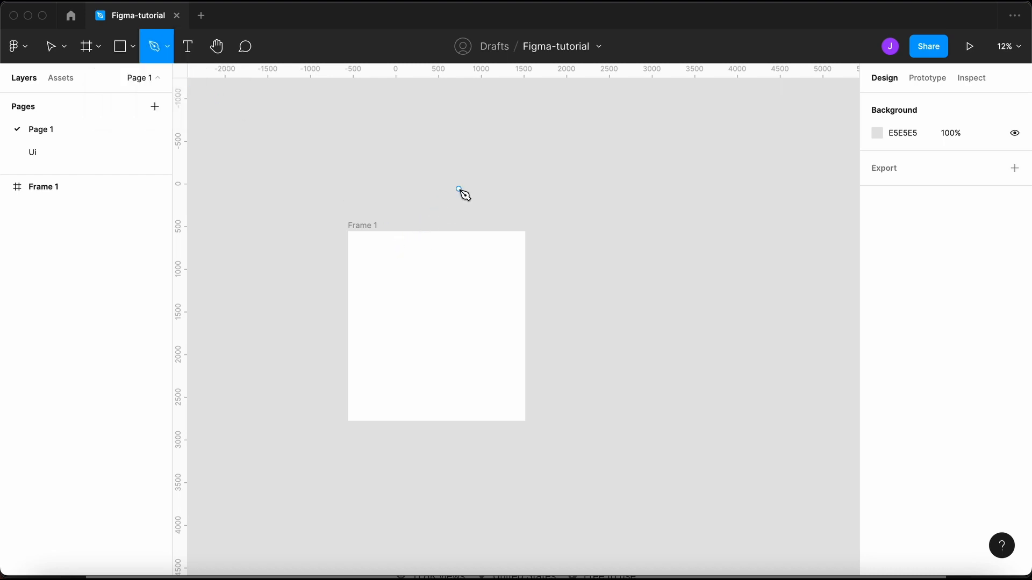
{"action": "left_click", "coordinate": [458, 189]}
{"action": "left_click_drag", "start_coordinate": [534, 219], "coordinate": [652, 286]}
{"action": "key", "text": "Escape"}
{"action": "key", "text": "Escape"}
{"action": "key", "text": "Delete"}
- Add an Android Small 360×640 frame and zoom to 100%
{"action": "key", "text": "f"}
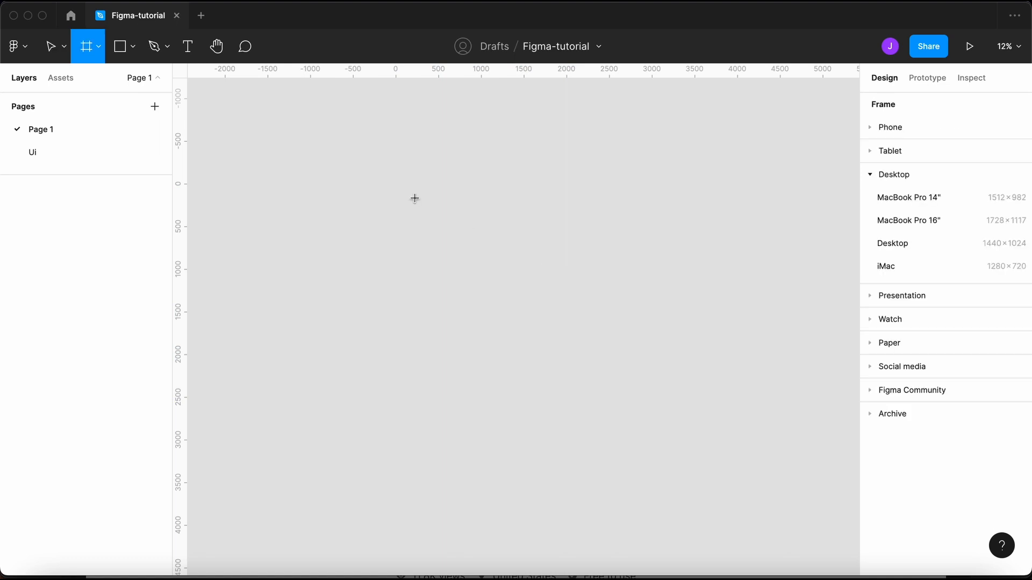
{"action": "left_click", "coordinate": [942, 130]}
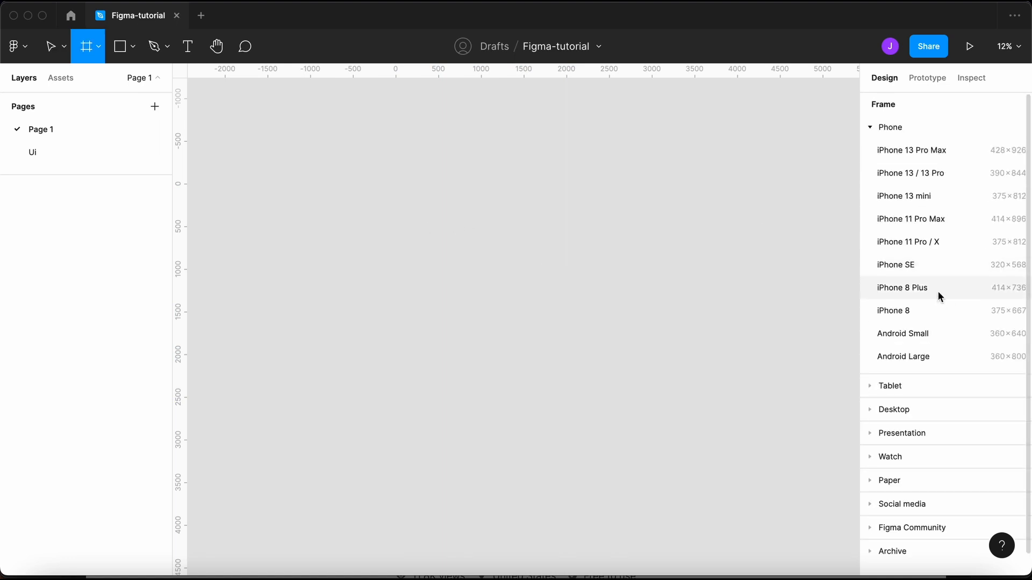
{"action": "left_click", "coordinate": [936, 334]}
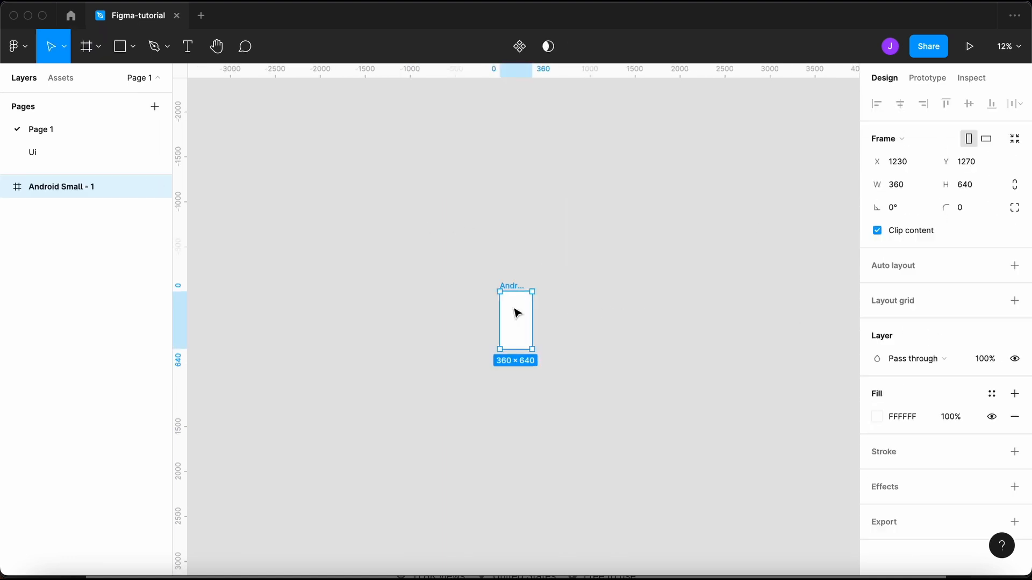
{"action": "key", "text": "shift+0"}
{"action": "left_click", "coordinate": [375, 332]}
- Draw a closed, blob-shaped pen path of curved points across the frame's top
{"action": "key", "text": "p"}
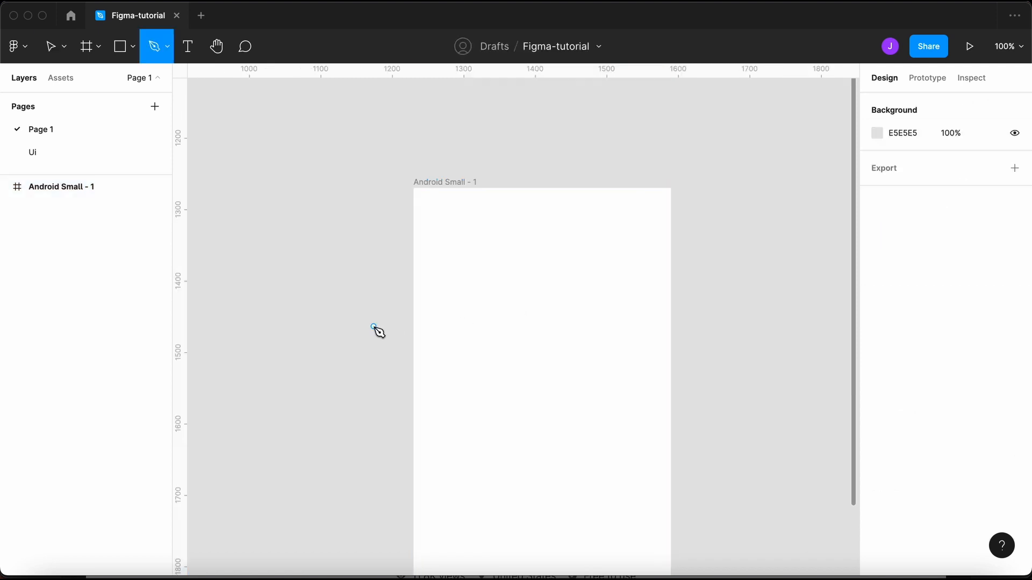
{"action": "left_click", "coordinate": [417, 340]}
{"action": "left_click_drag", "start_coordinate": [587, 327], "coordinate": [693, 257]}
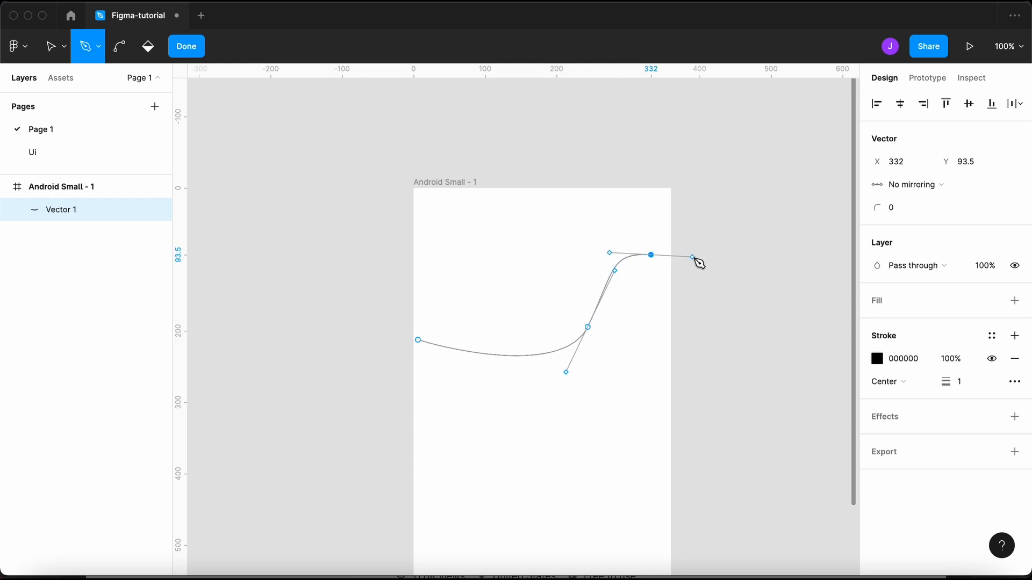
{"action": "left_click_drag", "start_coordinate": [736, 223], "coordinate": [727, 180]}
{"action": "left_click_drag", "start_coordinate": [578, 130], "coordinate": [483, 129]}
{"action": "left_click_drag", "start_coordinate": [346, 235], "coordinate": [361, 307]}
{"action": "left_click_drag", "start_coordinate": [417, 340], "coordinate": [449, 366]}
{"action": "left_click", "coordinate": [391, 419]}
{"action": "key", "text": "Escape"}
{"action": "key", "text": "Escape"}
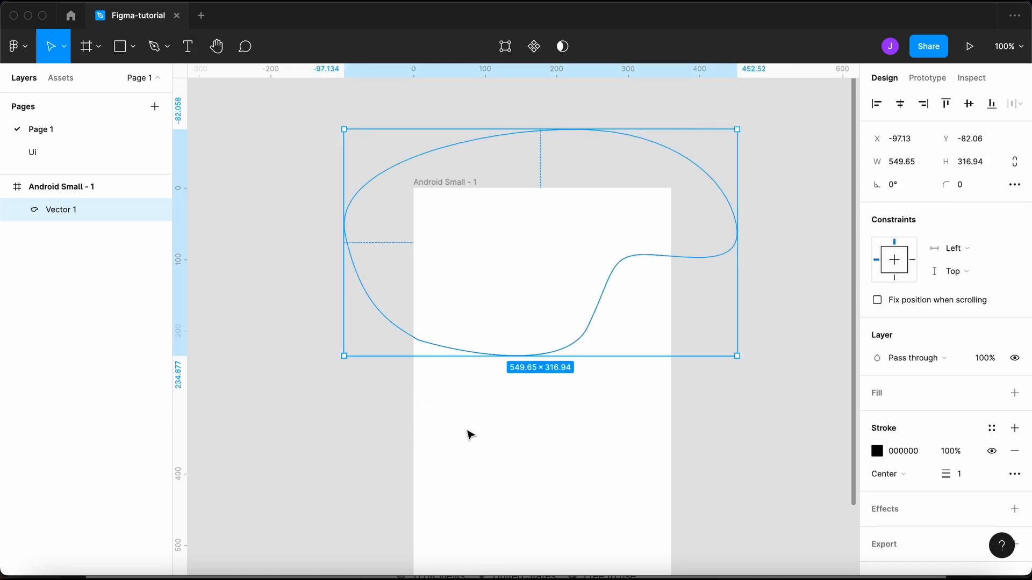
- Give the blob a grey fill and remove its outline
{"action": "left_click", "coordinate": [490, 400]}
{"action": "left_click", "coordinate": [527, 356]}
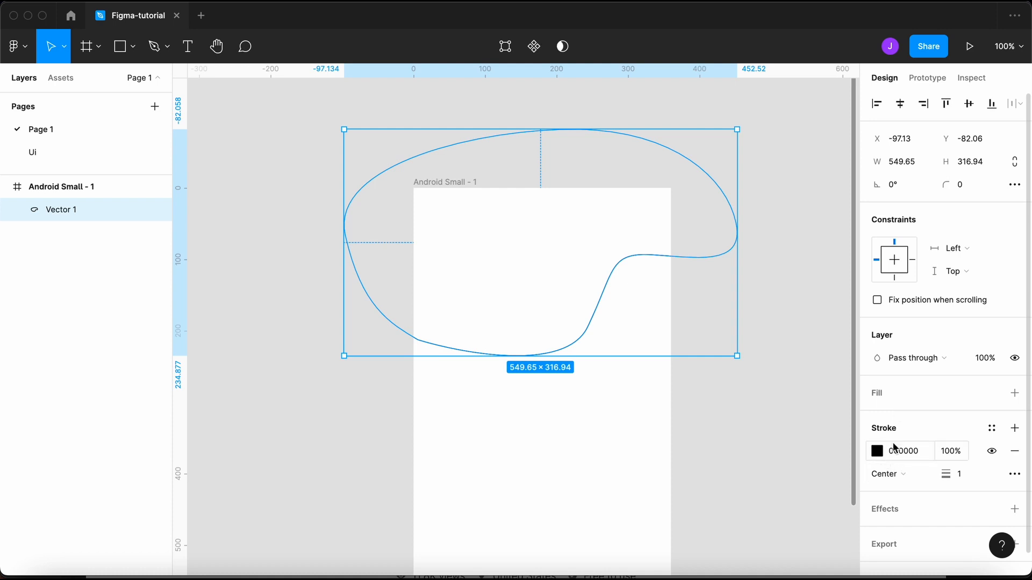
{"action": "left_click", "coordinate": [1015, 393]}
{"action": "left_click", "coordinate": [1015, 474]}
{"action": "left_click", "coordinate": [801, 433]}
- Rotate the blob to about -27° and stretch it to 465.49 tall, then delete it
{"action": "left_click", "coordinate": [544, 292]}
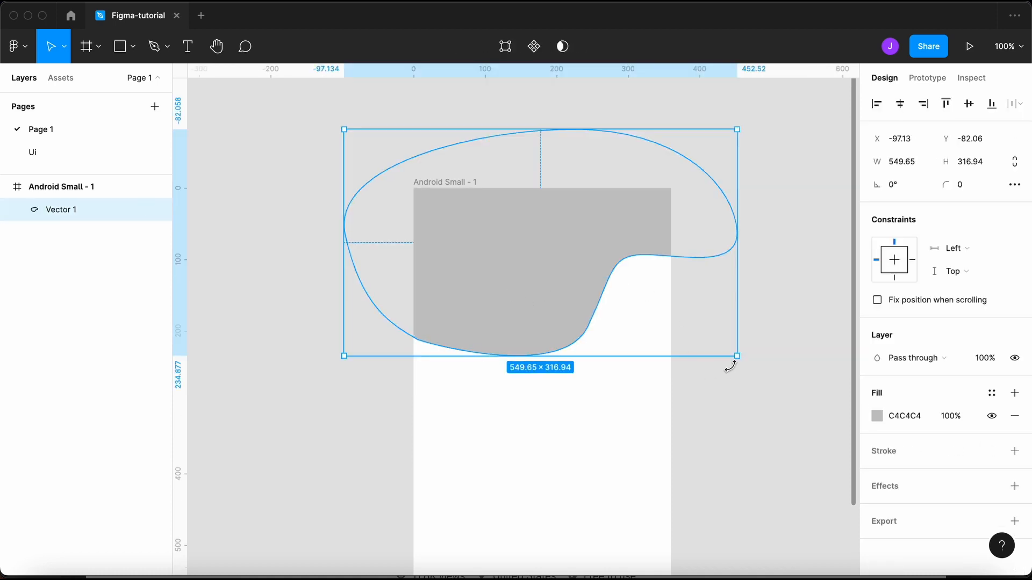
{"action": "left_click_drag", "start_coordinate": [741, 364], "coordinate": [692, 483]}
{"action": "mouse_move", "coordinate": [571, 265]}
{"action": "left_mouse_down"}
{"action": "mouse_move", "coordinate": [573, 314]}
{"action": "mouse_move", "coordinate": [588, 259]}
{"action": "left_mouse_up"}
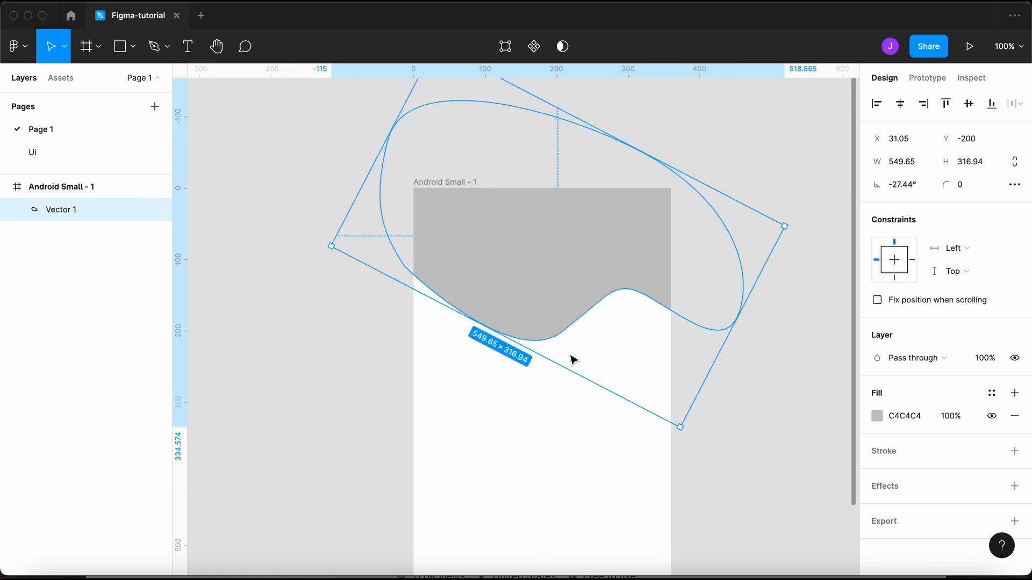
{"action": "left_click_drag", "start_coordinate": [560, 367], "coordinate": [560, 487]}
{"action": "scroll", "coordinate": [560, 487], "scroll_direction": "down", "scroll_amount": 2}
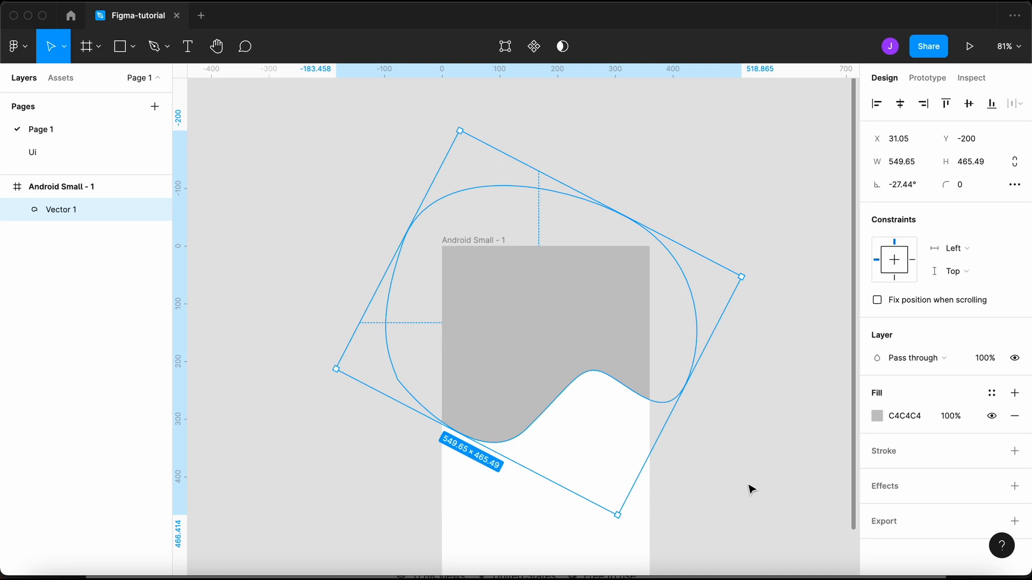
{"action": "left_click", "coordinate": [751, 489]}
{"action": "scroll", "coordinate": [751, 488], "scroll_direction": "down", "scroll_amount": 3}
{"action": "scroll", "coordinate": [733, 484], "scroll_direction": "up", "scroll_amount": 2}
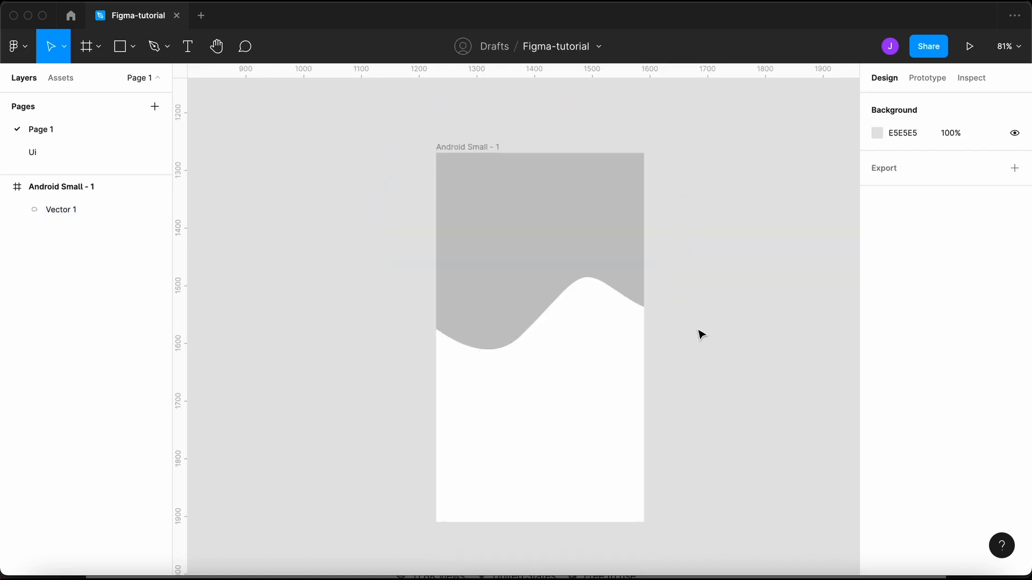
{"action": "left_click_drag", "start_coordinate": [574, 337], "coordinate": [525, 276]}
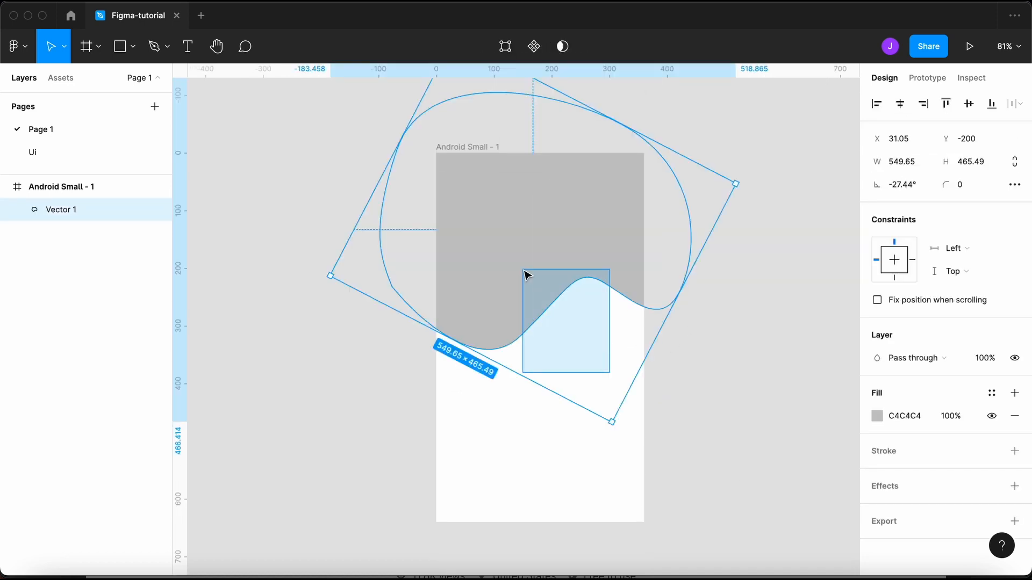
{"action": "key", "text": "Delete"}
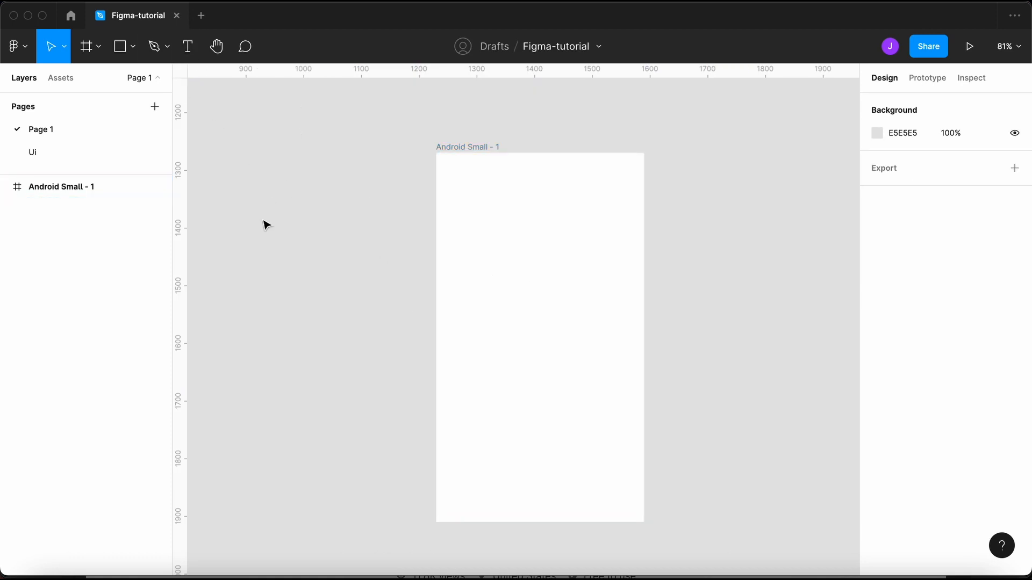
- Draw a 248×248 circle and centre it in the frame at X 56, Y 196
{"action": "key", "text": "o"}
{"action": "left_click_drag", "start_coordinate": [485, 235], "coordinate": [592, 376]}
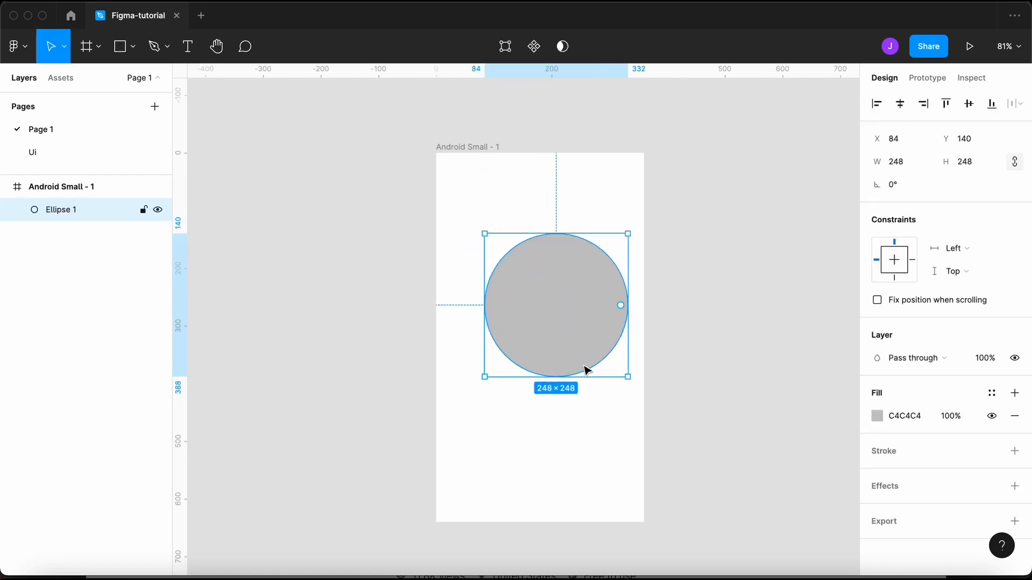
{"action": "left_click", "coordinate": [725, 341]}
{"action": "left_click", "coordinate": [570, 335]}
{"action": "left_click_drag", "start_coordinate": [578, 355], "coordinate": [559, 381]}
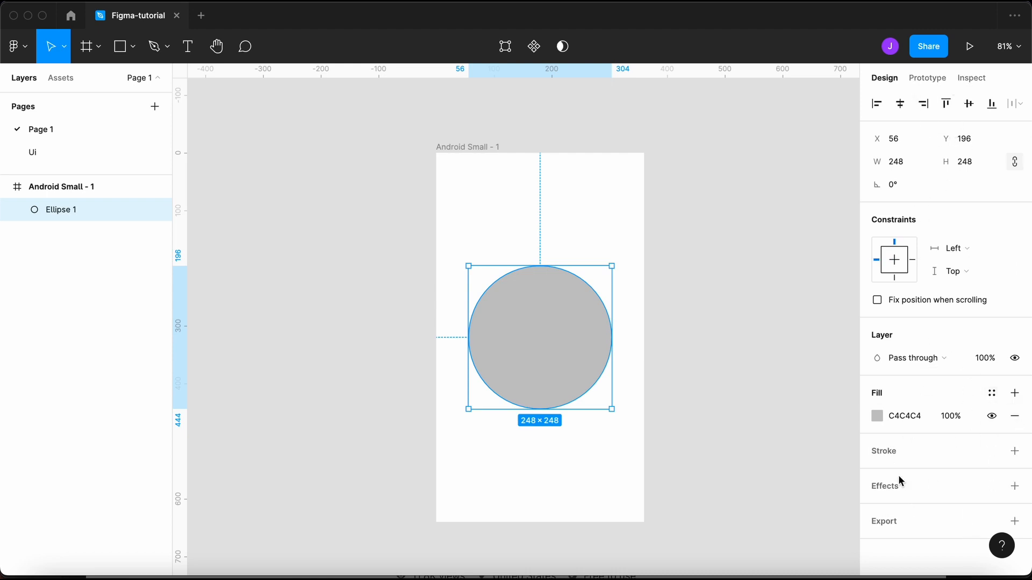
{"action": "left_click", "coordinate": [769, 407]}
{"action": "left_click", "coordinate": [583, 344]}
- Try cutting the circle into a pie arc, then undo back to a full circle
{"action": "scroll", "coordinate": [591, 346], "scroll_direction": "up", "scroll_amount": 5}
{"action": "scroll", "coordinate": [590, 346], "scroll_direction": "down", "scroll_amount": 3}
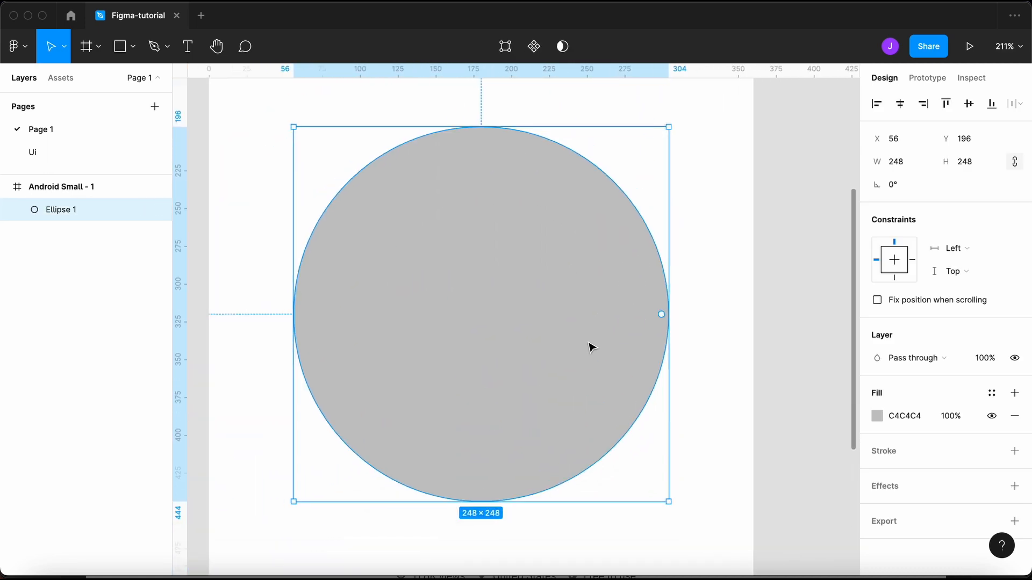
{"action": "left_click", "coordinate": [742, 298]}
{"action": "left_click", "coordinate": [672, 310]}
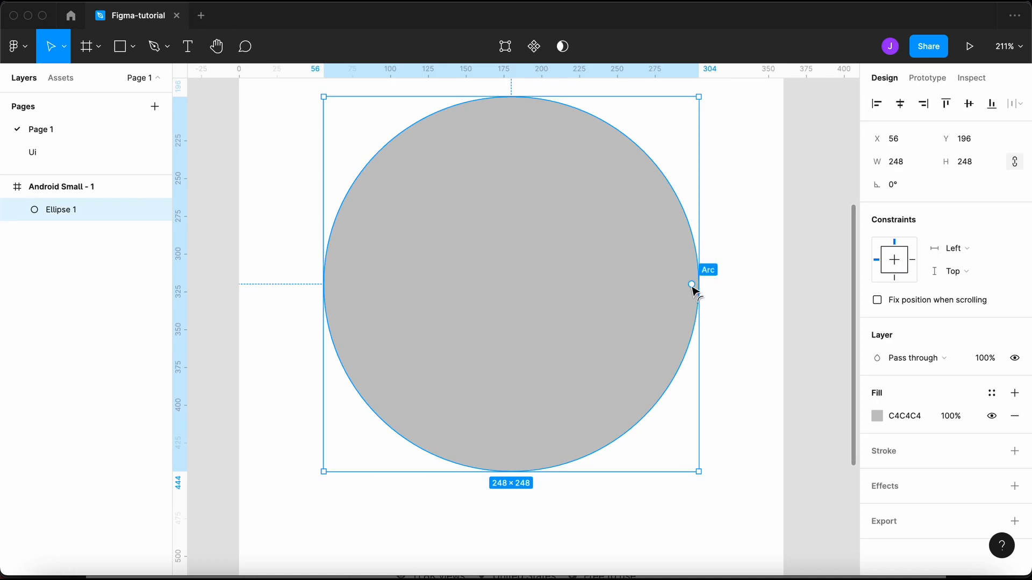
{"action": "left_click_drag", "start_coordinate": [692, 285], "coordinate": [441, 219]}
{"action": "left_click_drag", "start_coordinate": [605, 284], "coordinate": [564, 237]}
{"action": "key", "text": "super+z"}
{"action": "key", "text": "super+z"}
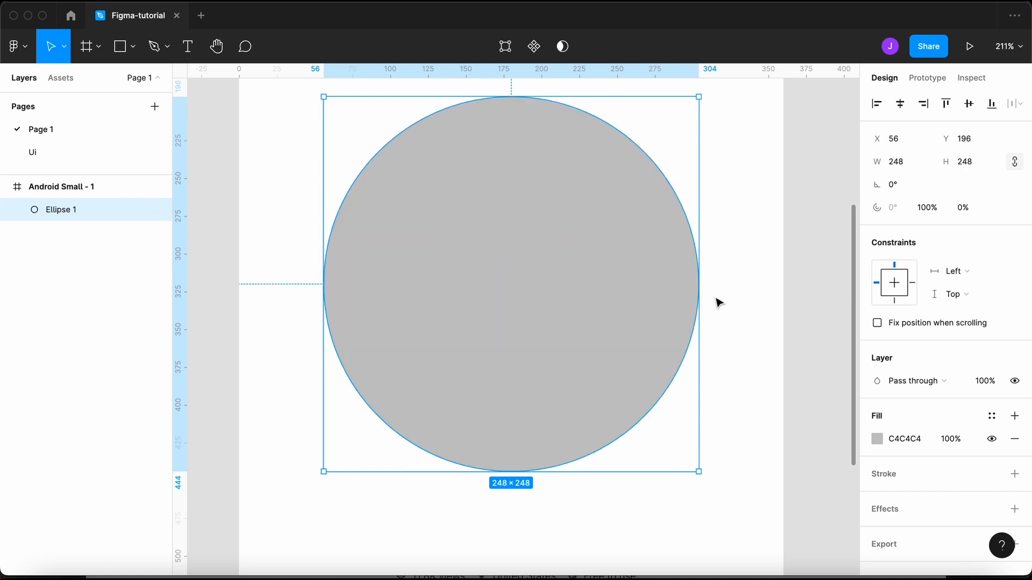
{"action": "left_click", "coordinate": [719, 303]}
{"action": "left_click", "coordinate": [631, 345]}
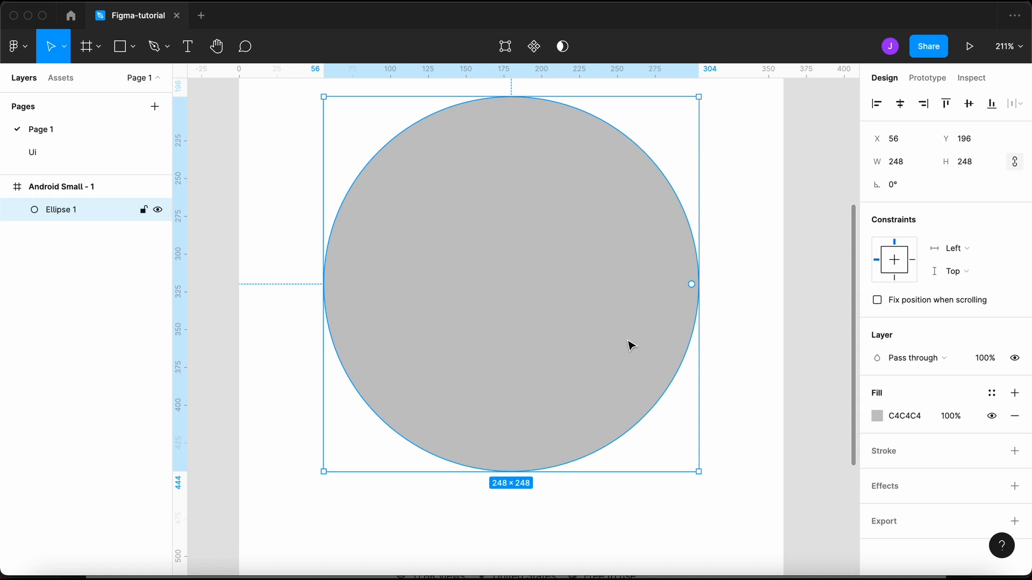
- Duplicate the circle and give the copy a darker 858585 grey fill
{"action": "key", "text": "super+c"}
{"action": "key", "text": "super+v"}
{"action": "left_click", "coordinate": [745, 334]}
{"action": "left_click", "coordinate": [651, 337]}
{"action": "left_click", "coordinate": [877, 416]}
{"action": "left_click", "coordinate": [687, 299]}
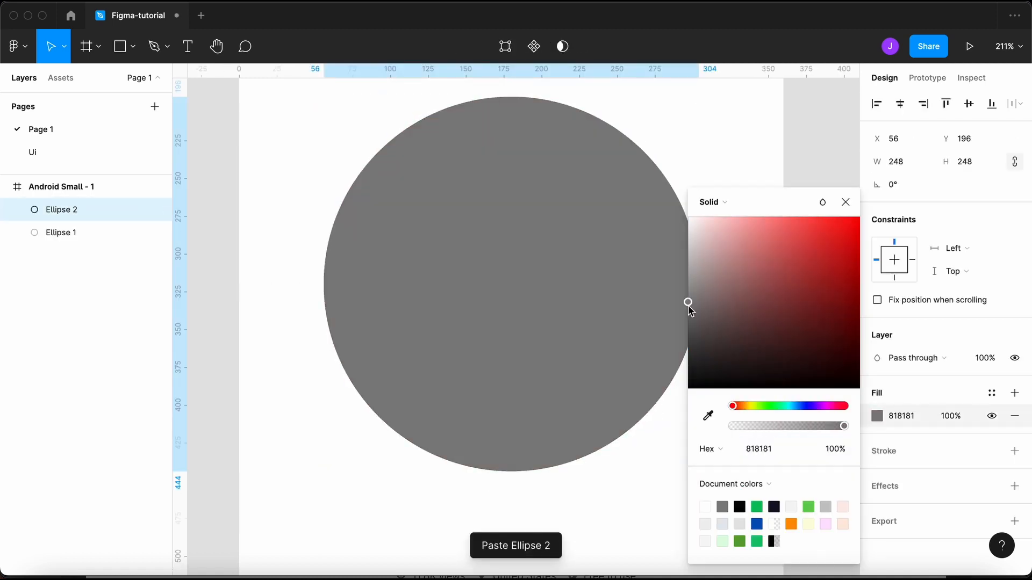
{"action": "left_click", "coordinate": [753, 138]}
- Trim the dark copy to a 61.09% arc sweep, rotate its start, then select both ellipses
{"action": "left_click", "coordinate": [619, 267]}
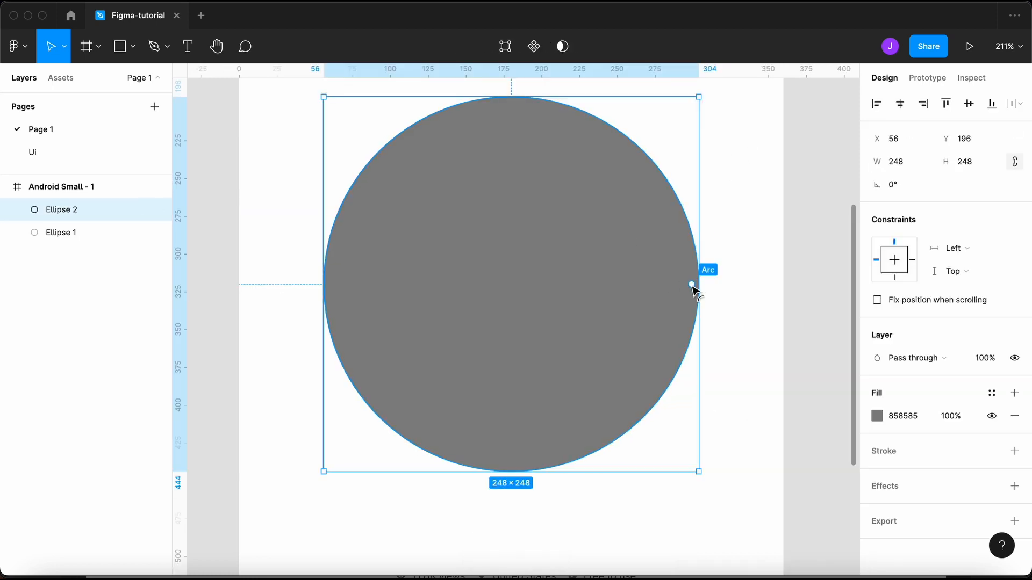
{"action": "left_click_drag", "start_coordinate": [691, 285], "coordinate": [438, 221]}
{"action": "left_click_drag", "start_coordinate": [605, 288], "coordinate": [597, 330]}
{"action": "left_click", "coordinate": [750, 274]}
{"action": "left_click", "coordinate": [488, 345]}
{"action": "left_click", "coordinate": [772, 217]}
{"action": "scroll", "coordinate": [772, 217], "scroll_direction": "down", "scroll_amount": 5}
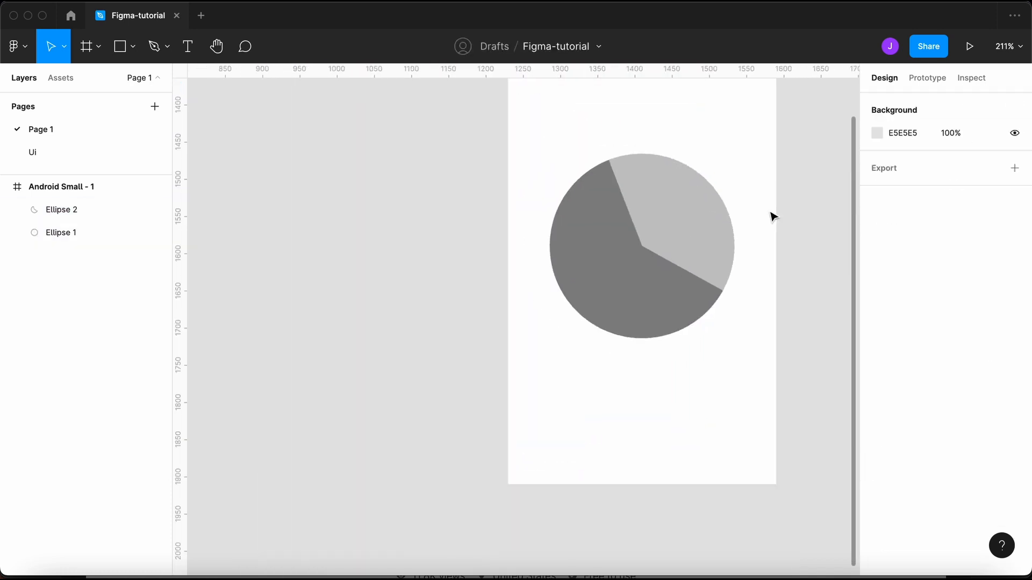
{"action": "left_click_drag", "start_coordinate": [771, 217], "coordinate": [630, 341]}
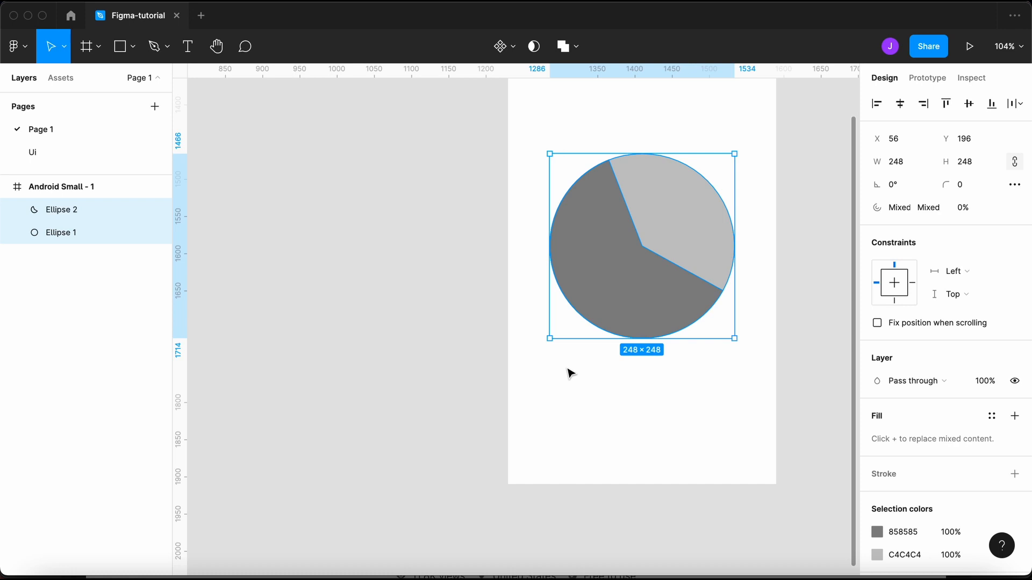
- Delete the pie chart and start a new text layer inside the Android frame
{"action": "key", "text": "BackSpace"}
{"action": "scroll", "coordinate": [573, 366], "scroll_direction": "right", "scroll_amount": 4}
{"action": "scroll", "coordinate": [574, 366], "scroll_direction": "up", "scroll_amount": 3}
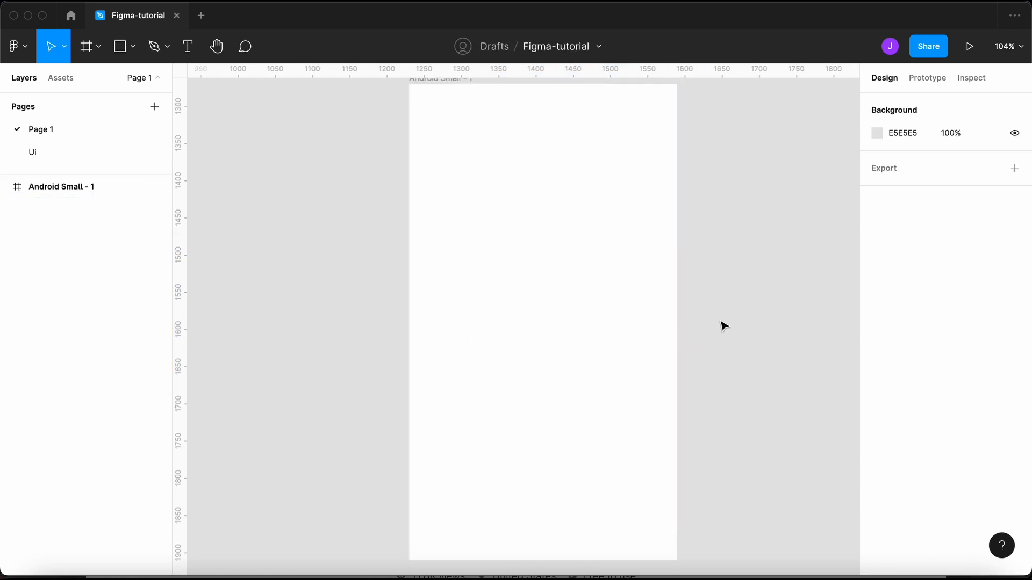
{"action": "left_click", "coordinate": [167, 49]}
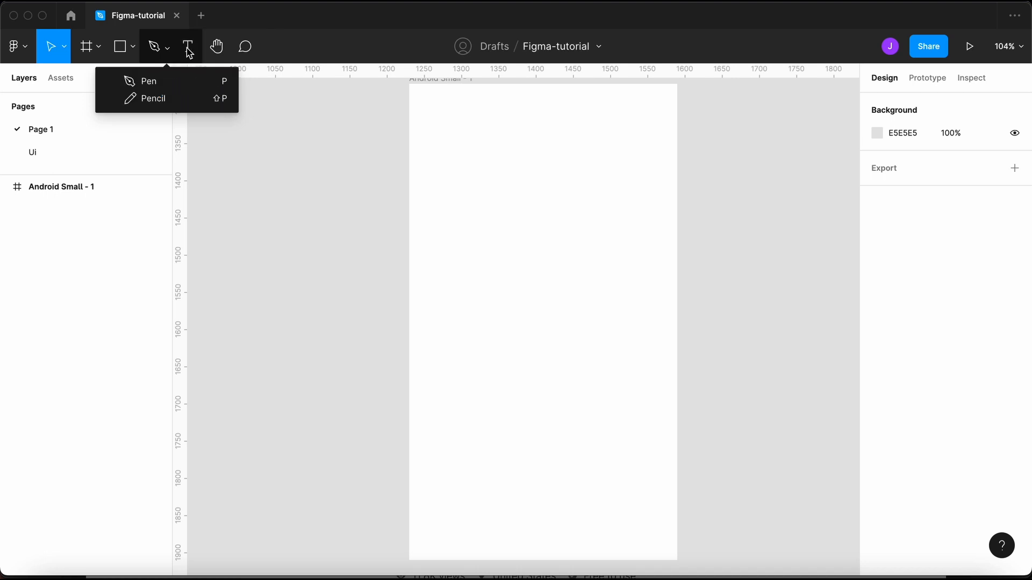
{"action": "left_click", "coordinate": [188, 48]}
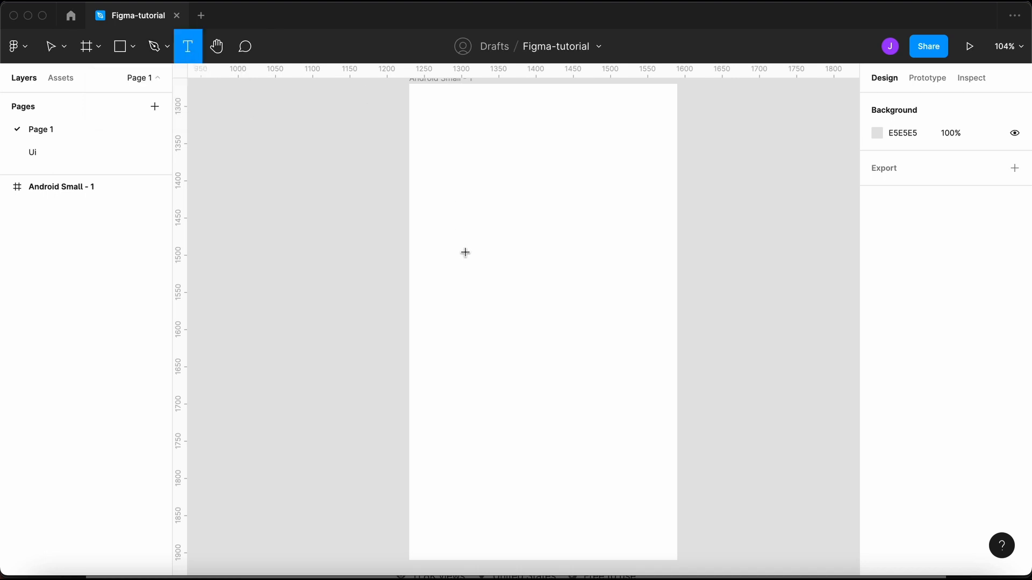
{"action": "scroll", "coordinate": [488, 272], "scroll_direction": "up", "scroll_amount": 5}
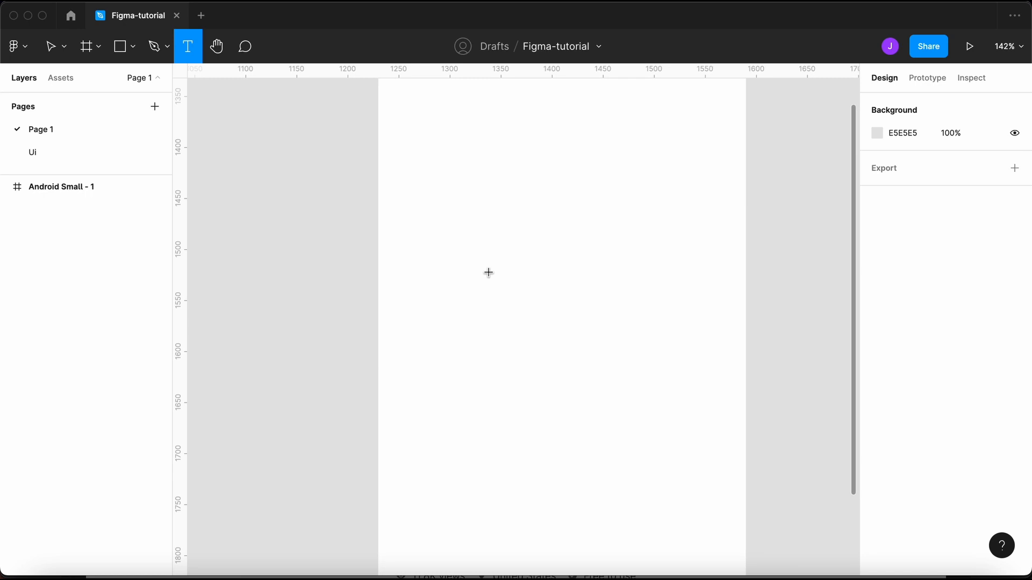
{"action": "scroll", "coordinate": [486, 326], "scroll_direction": "left", "scroll_amount": 2}
{"action": "scroll", "coordinate": [486, 325], "scroll_direction": "up", "scroll_amount": 5}
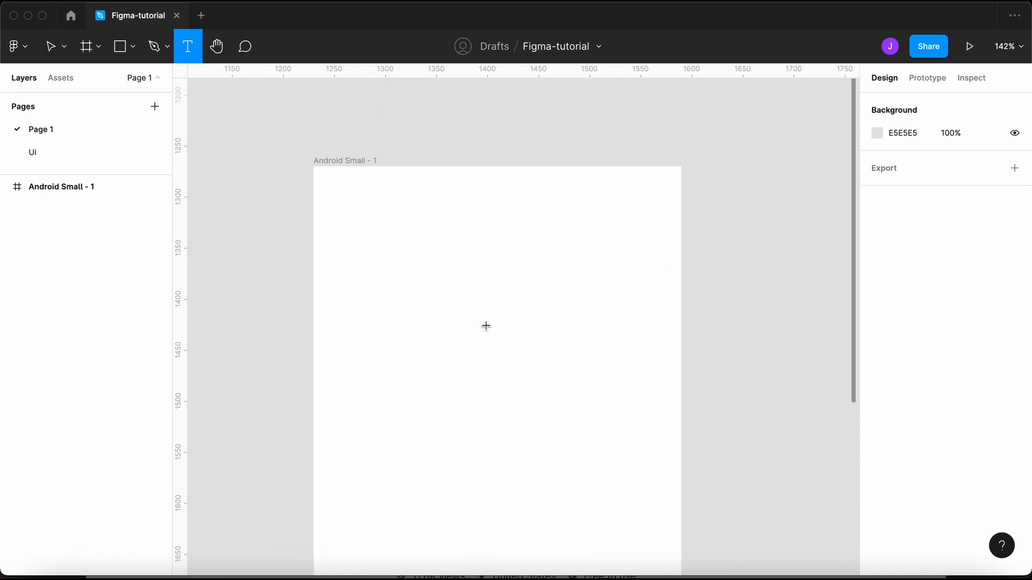
{"action": "left_click", "coordinate": [356, 359]}
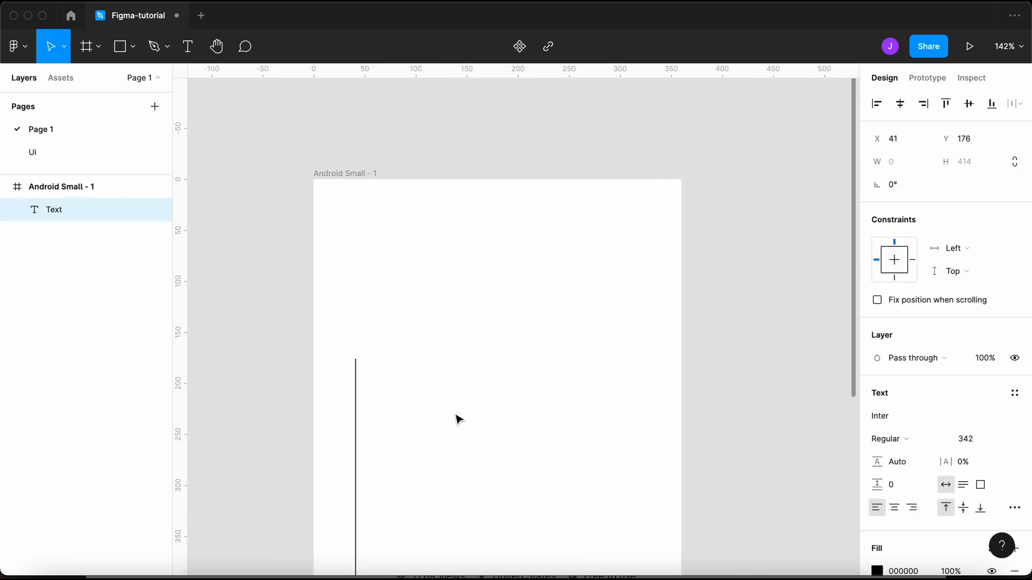
- Type the person's name into the text layer, correcting a typo along the way
{"action": "scroll", "coordinate": [532, 538], "scroll_direction": "down", "scroll_amount": 2}
{"action": "scroll", "coordinate": [534, 537], "scroll_direction": "down", "scroll_amount": 5}
{"action": "scroll", "coordinate": [535, 538], "scroll_direction": "down", "scroll_amount": 10}
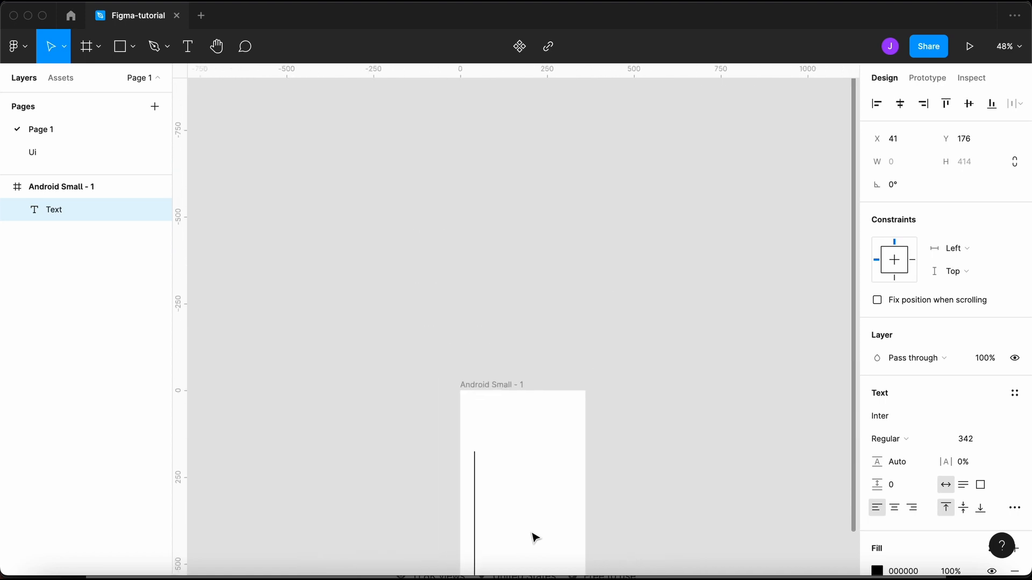
{"action": "scroll", "coordinate": [450, 467], "scroll_direction": "up", "scroll_amount": 5}
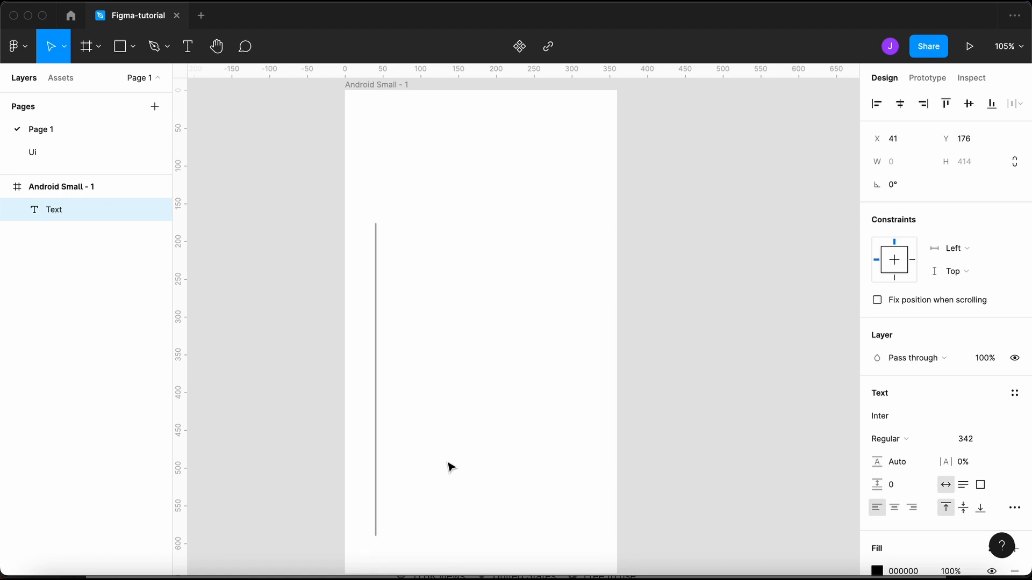
{"action": "type", "text": "Aan"}
{"action": "key", "text": "BackSpace"}
{"action": "key", "text": "BackSpace"}
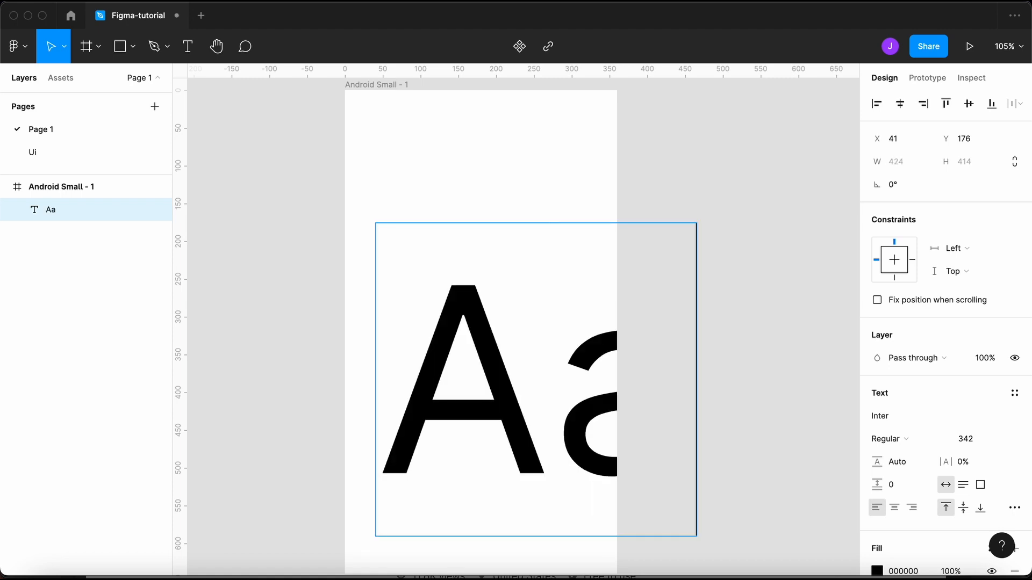
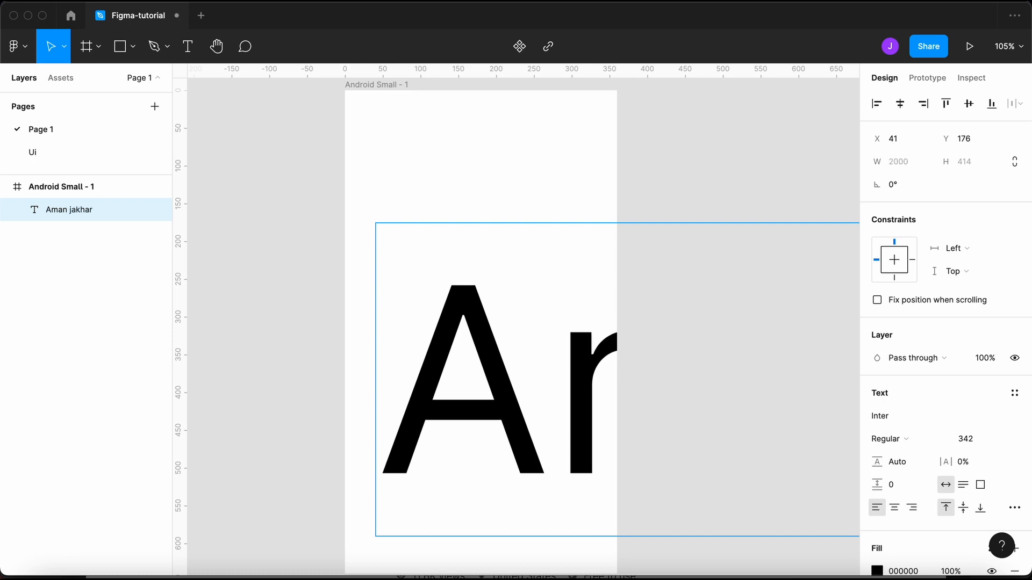
{"action": "key", "text": "Escape"}
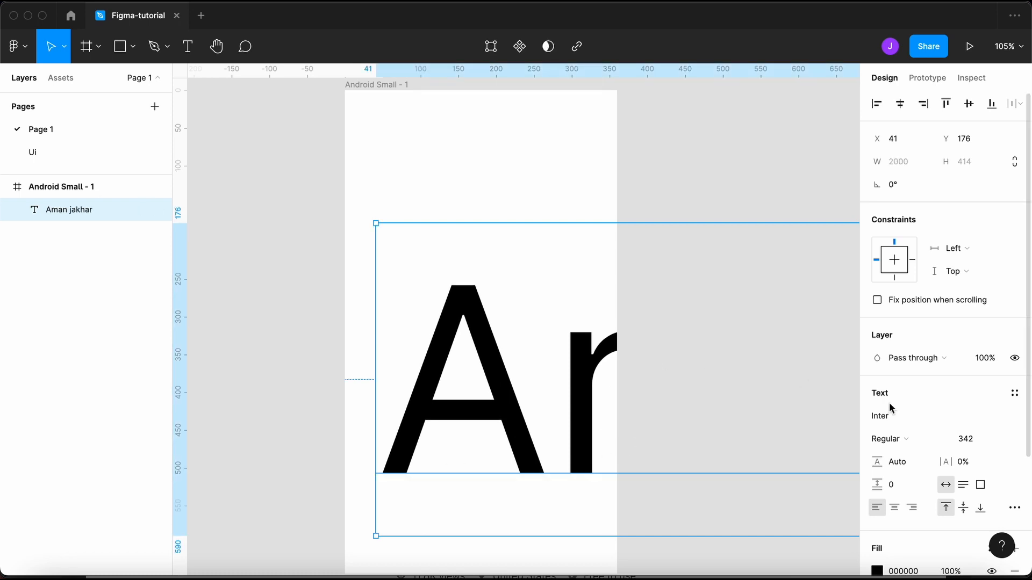
{"action": "left_click", "coordinate": [969, 441]}
- Set the name's font size to 312, then step it down to 42
{"action": "type", "text": "312"}
{"action": "key", "text": "Return"}
{"action": "key", "text": "shift+Down"}
{"action": "key", "text": "shift+Down"}
{"action": "key", "text": "shift+Down"}
{"action": "key", "text": "shift+Down"}
{"action": "key", "text": "shift+Down"}
{"action": "key", "text": "shift+Down"}
{"action": "key", "text": "shift+Down"}
{"action": "key", "text": "shift+Down"}
{"action": "key", "text": "shift+Down"}
{"action": "key", "text": "shift+Down"}
{"action": "key", "text": "shift+Down"}
{"action": "key", "text": "shift+Down"}
{"action": "key", "text": "shift+Down"}
{"action": "key", "text": "shift+Down"}
{"action": "key", "text": "shift+Down"}
{"action": "key", "text": "shift+Down"}
{"action": "key", "text": "shift+Down"}
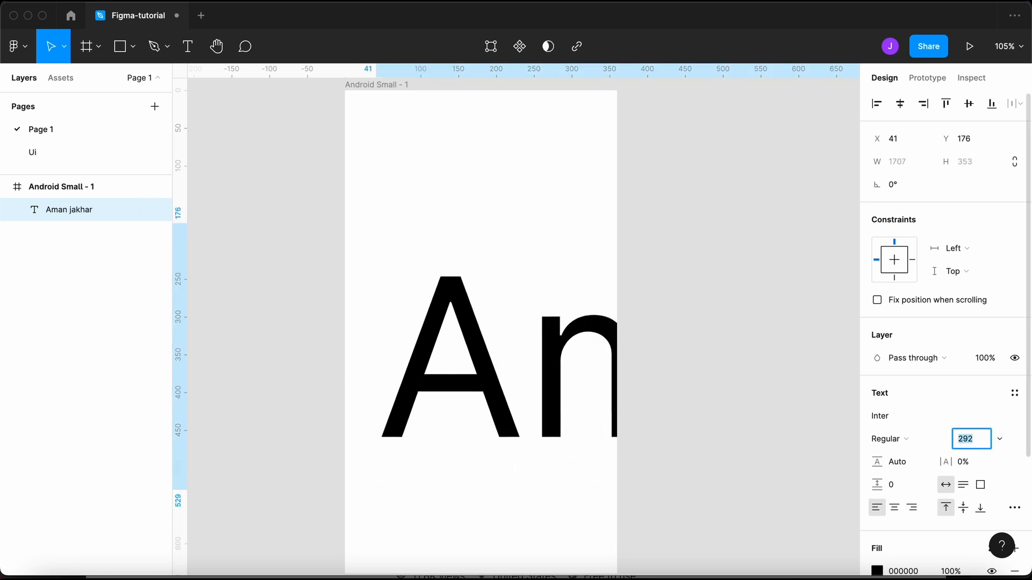
{"action": "key", "text": "shift+Down"}
{"action": "key", "text": "shift+Down"}
{"action": "key", "text": "shift+Down"}
{"action": "key", "text": "shift+Down"}
{"action": "key", "text": "shift+Down"}
{"action": "key", "text": "shift+Down"}
{"action": "key", "text": "shift+Down"}
{"action": "key", "text": "shift+Down"}
{"action": "key", "text": "shift+Down"}
{"action": "key", "text": "shift+Down"}
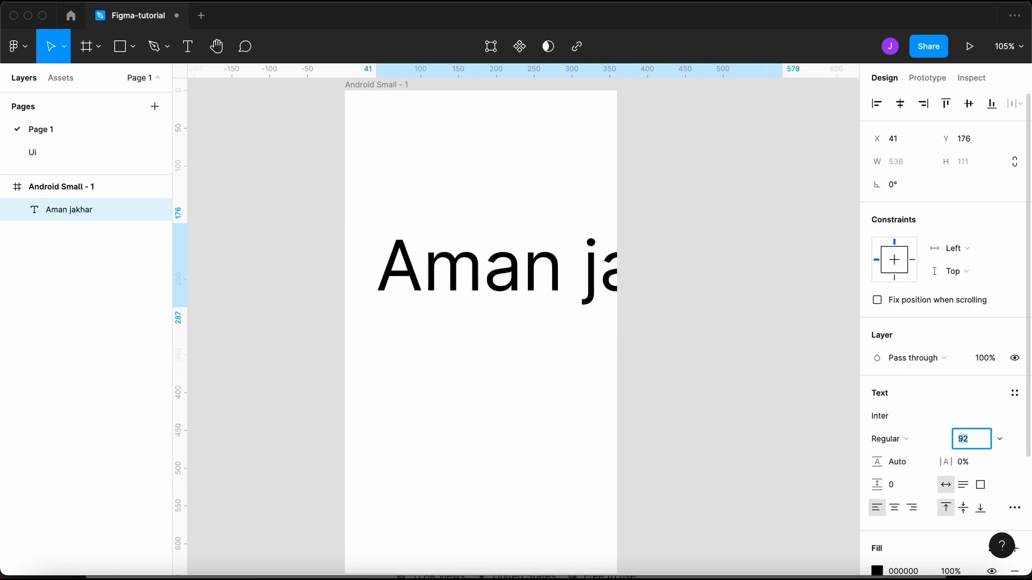
{"action": "key", "text": "shift+Down"}
{"action": "key", "text": "shift+Down"}
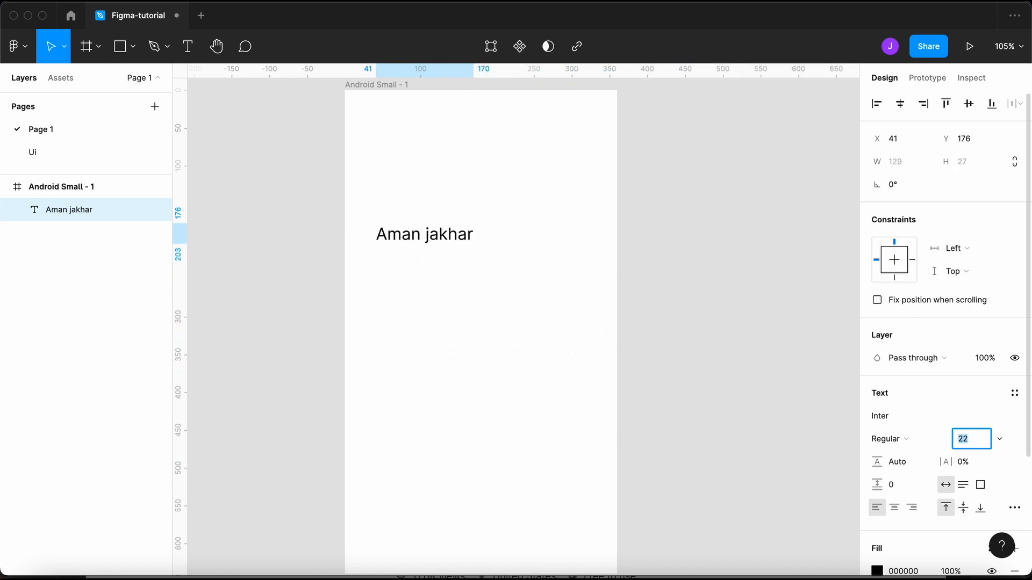
{"action": "key", "text": "shift+Up"}
{"action": "key", "text": "shift+Up"}
{"action": "key", "text": "shift+Up"}
{"action": "key", "text": "shift+Down"}
{"action": "key", "text": "Return"}
- Move the name text slightly down and right to X 57, Y 222
{"action": "left_click", "coordinate": [631, 297]}
{"action": "left_click", "coordinate": [510, 257]}
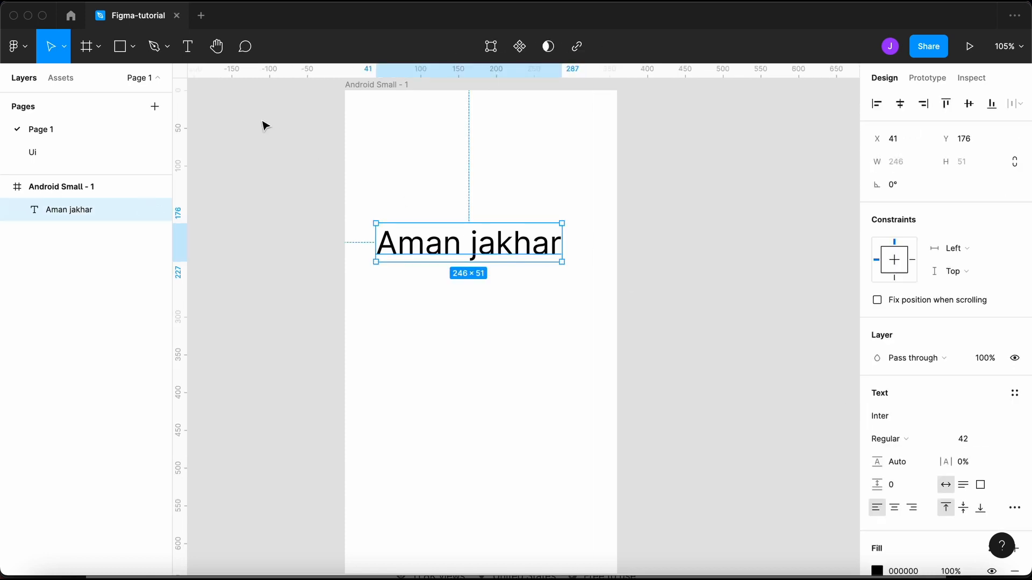
{"action": "left_click_drag", "start_coordinate": [482, 255], "coordinate": [491, 281]}
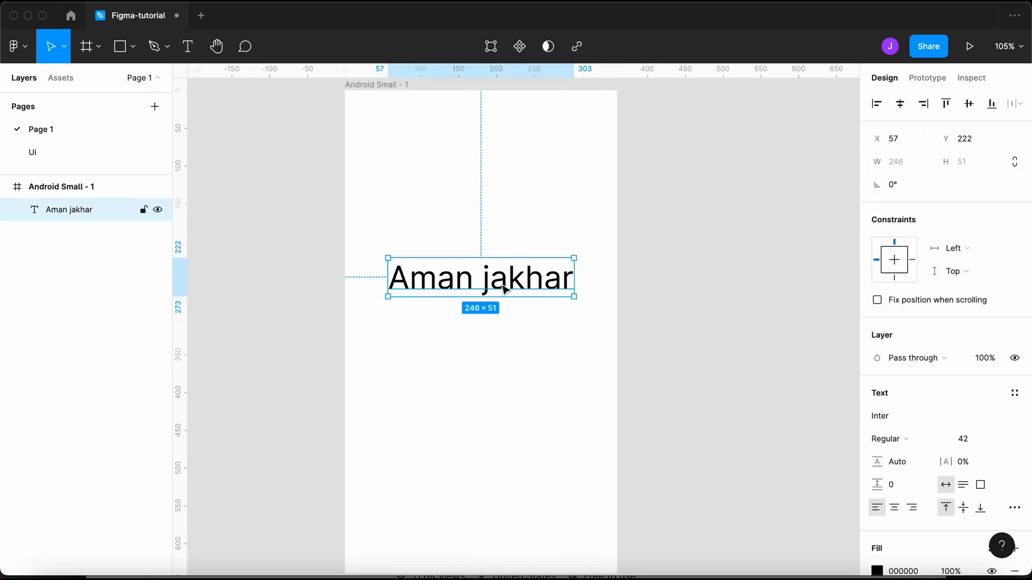
{"action": "scroll", "coordinate": [933, 412], "scroll_direction": "down", "scroll_amount": 1}
{"action": "scroll", "coordinate": [934, 412], "scroll_direction": "down", "scroll_amount": 3}
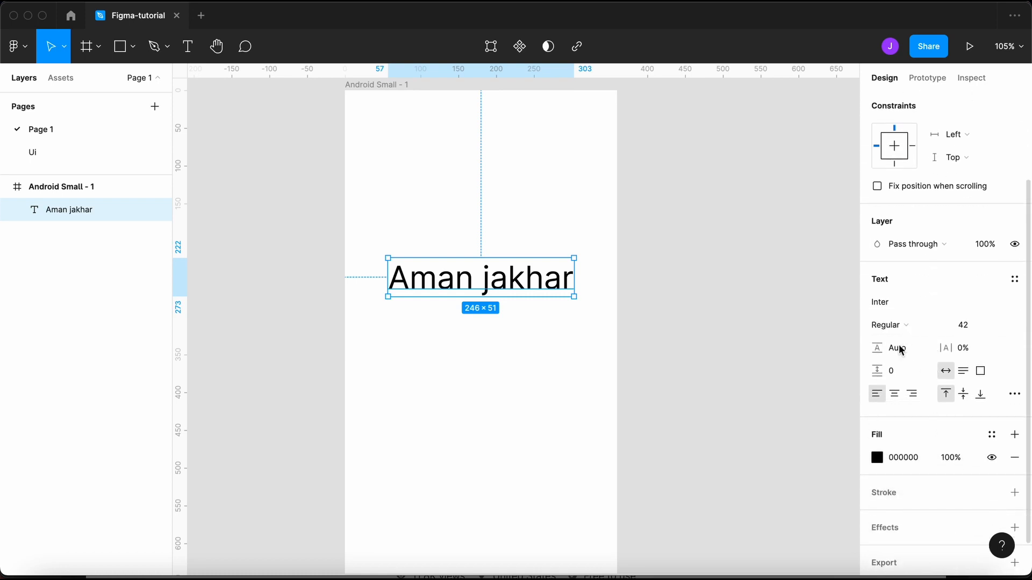
- Change the name's font to Lato Regular at size 52
{"action": "left_click", "coordinate": [913, 306]}
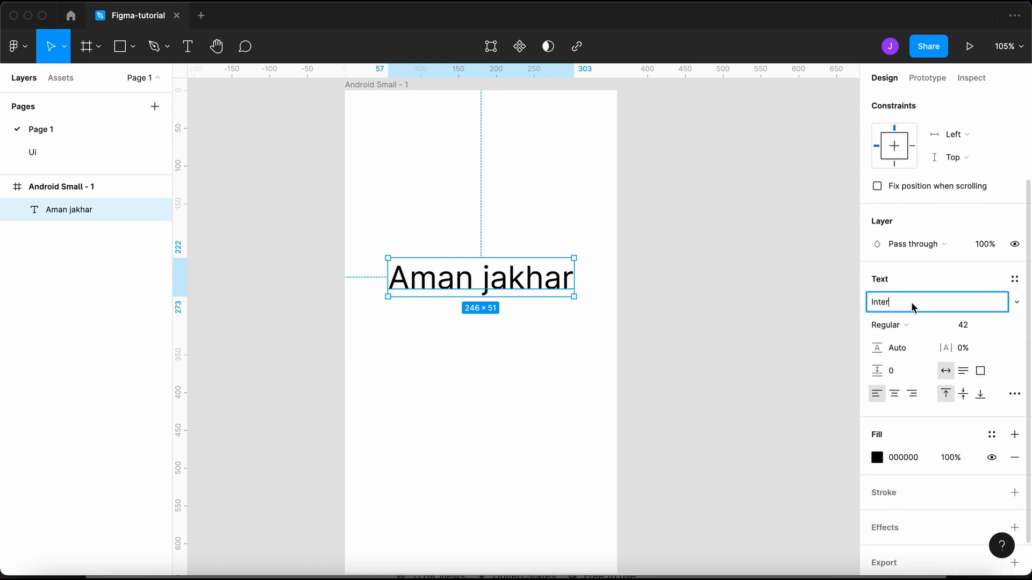
{"action": "type", "text": "Lato"}
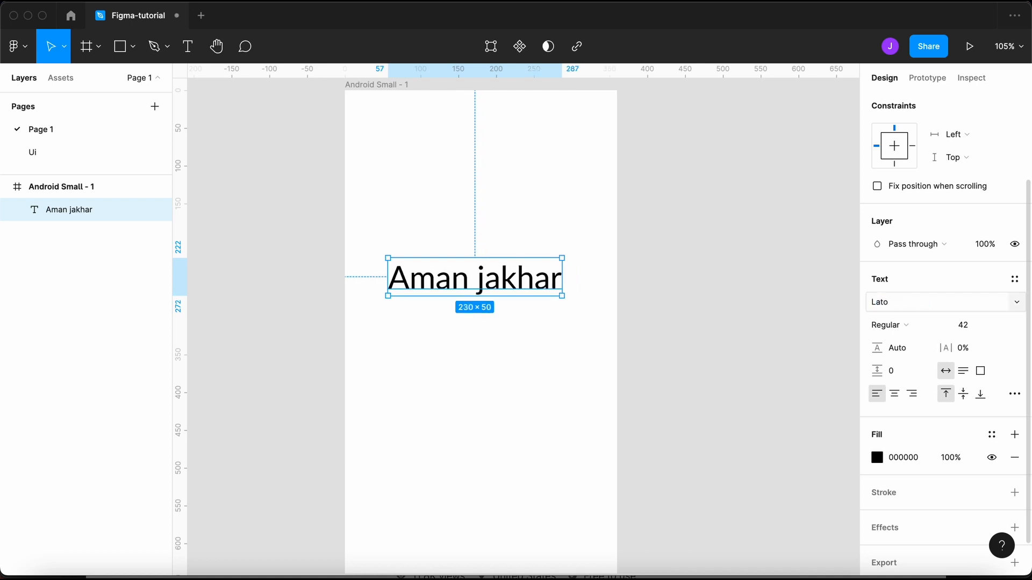
{"action": "left_click", "coordinate": [908, 325]}
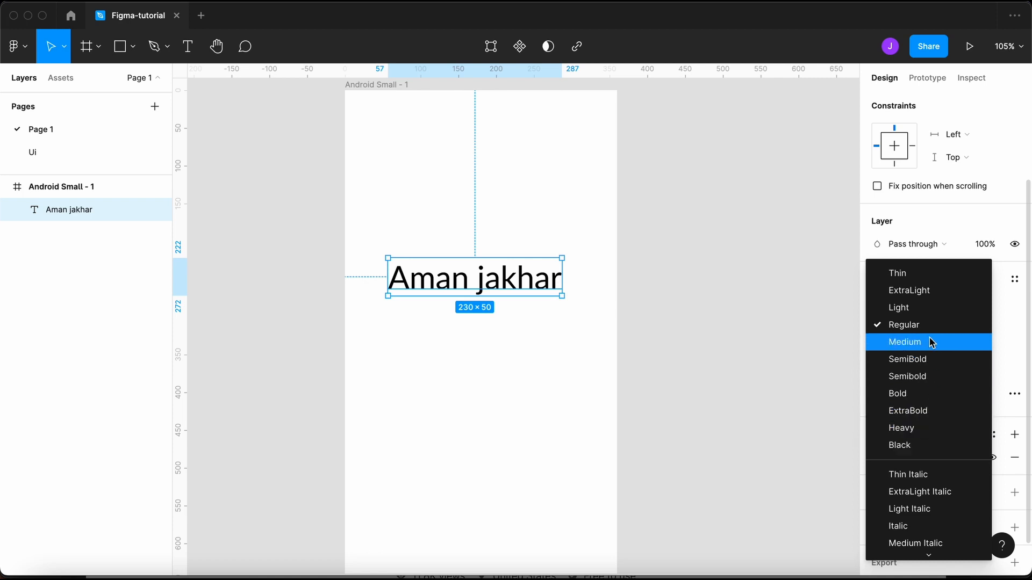
{"action": "scroll", "coordinate": [939, 494], "scroll_direction": "down", "scroll_amount": 2}
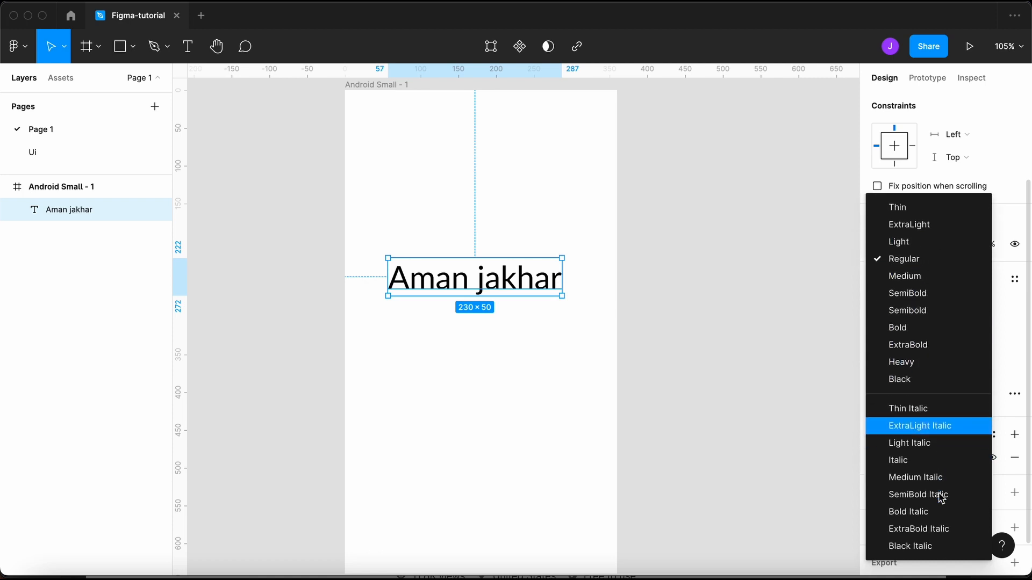
{"action": "left_click", "coordinate": [779, 346]}
{"action": "left_click", "coordinate": [976, 324]}
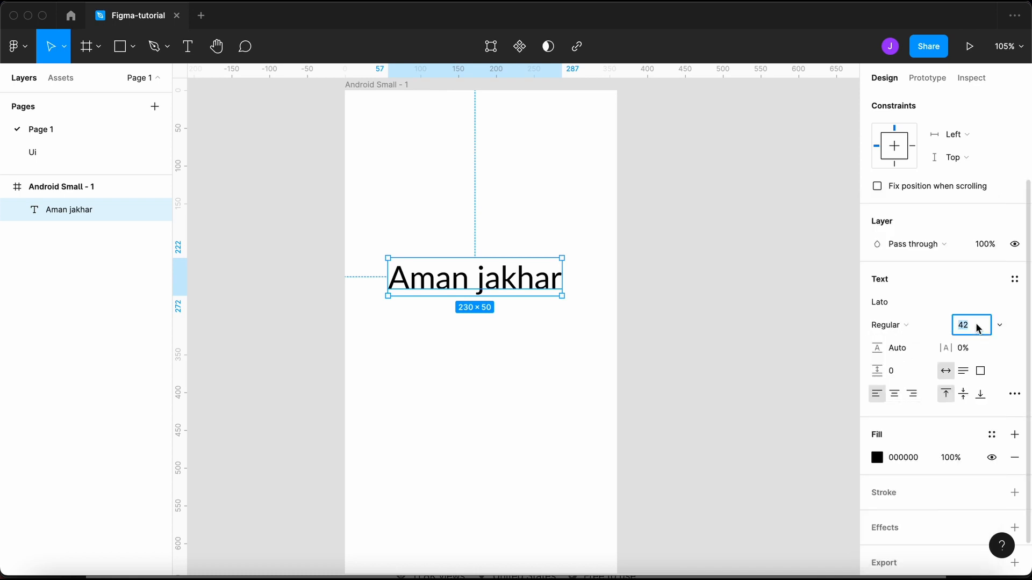
{"action": "key", "text": "shift+Up"}
{"action": "key", "text": "shift+Up"}
{"action": "key", "text": "shift+Up"}
{"action": "key", "text": "shift+Down"}
{"action": "key", "text": "shift+Down"}
{"action": "key", "text": "shift+Down"}
{"action": "key", "text": "shift+Down"}
{"action": "key", "text": "shift+Down"}
{"action": "key", "text": "shift+Down"}
{"action": "key", "text": "shift+Down"}
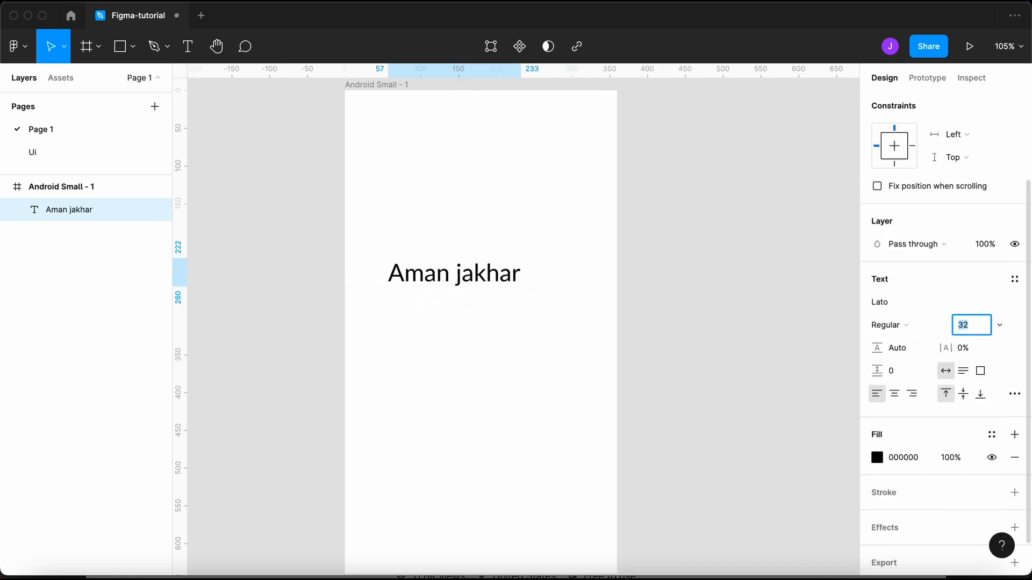
{"action": "key", "text": "shift+Up"}
{"action": "key", "text": "shift+Up"}
{"action": "key", "text": "shift+Up"}
{"action": "key", "text": "shift+Up"}
{"action": "key", "text": "shift+Up"}
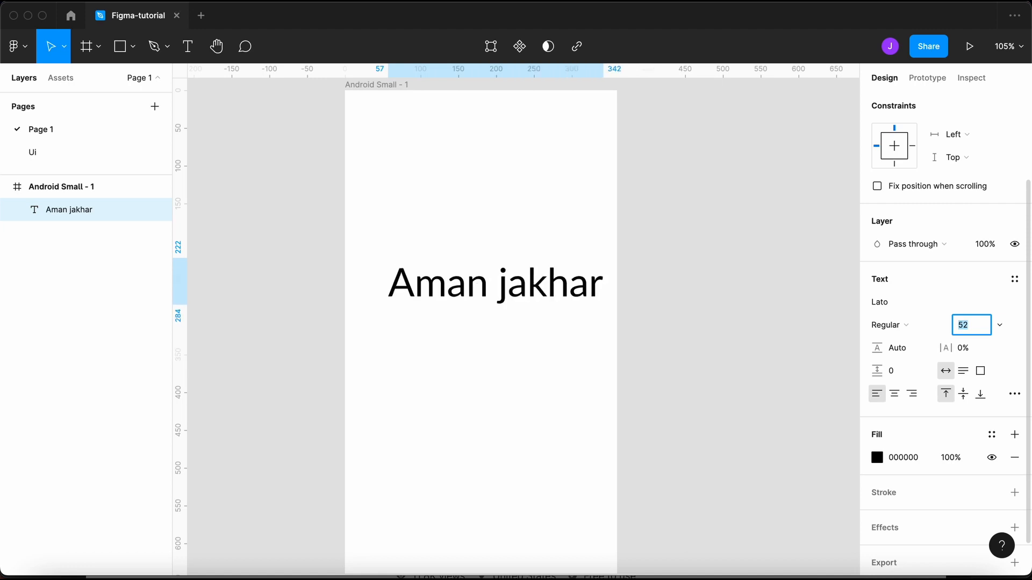
{"action": "key", "text": "Return"}
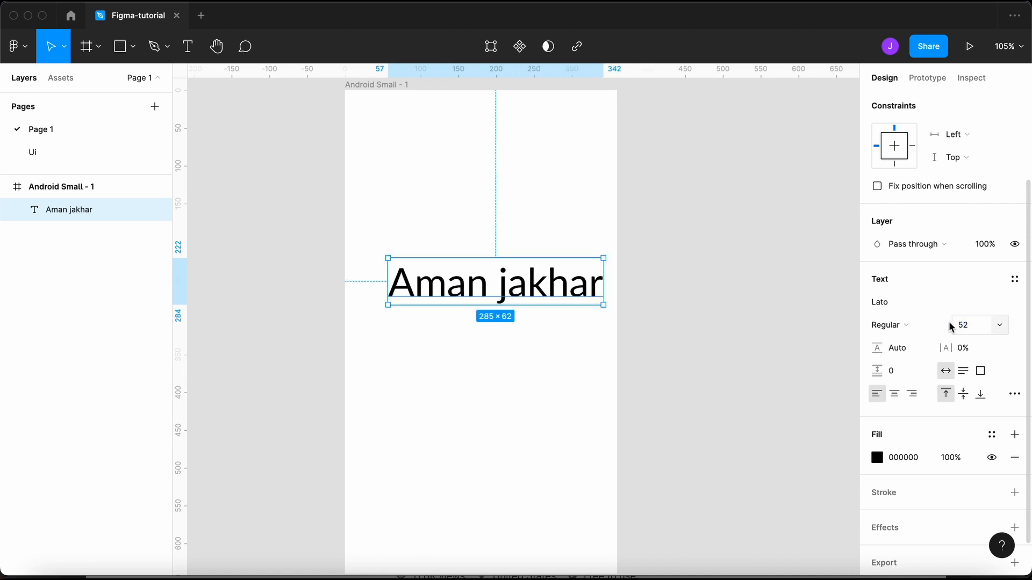
- Set the name text's line height to 80
{"action": "left_click", "coordinate": [902, 353]}
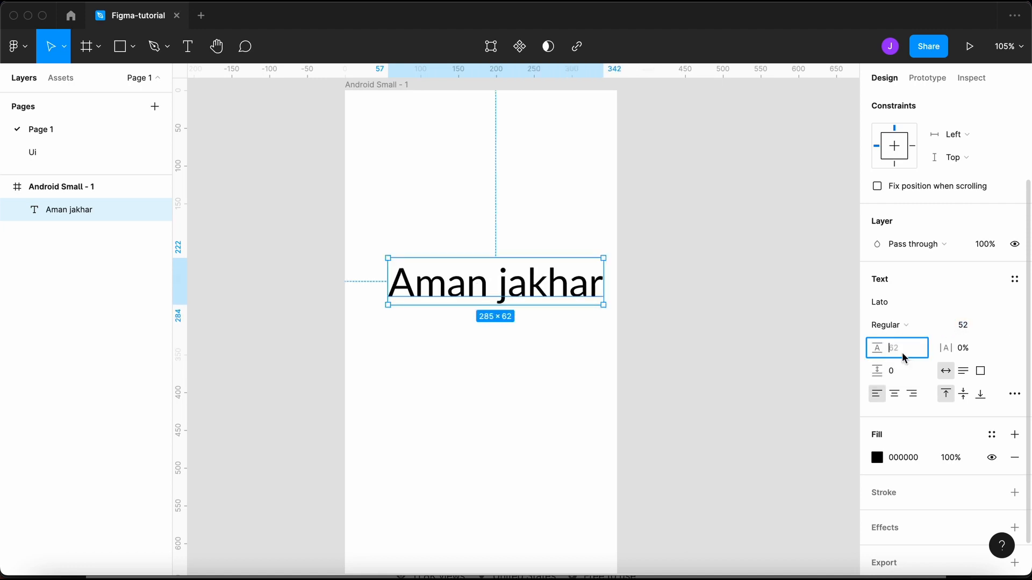
{"action": "type", "text": "80"}
{"action": "key", "text": "Return"}
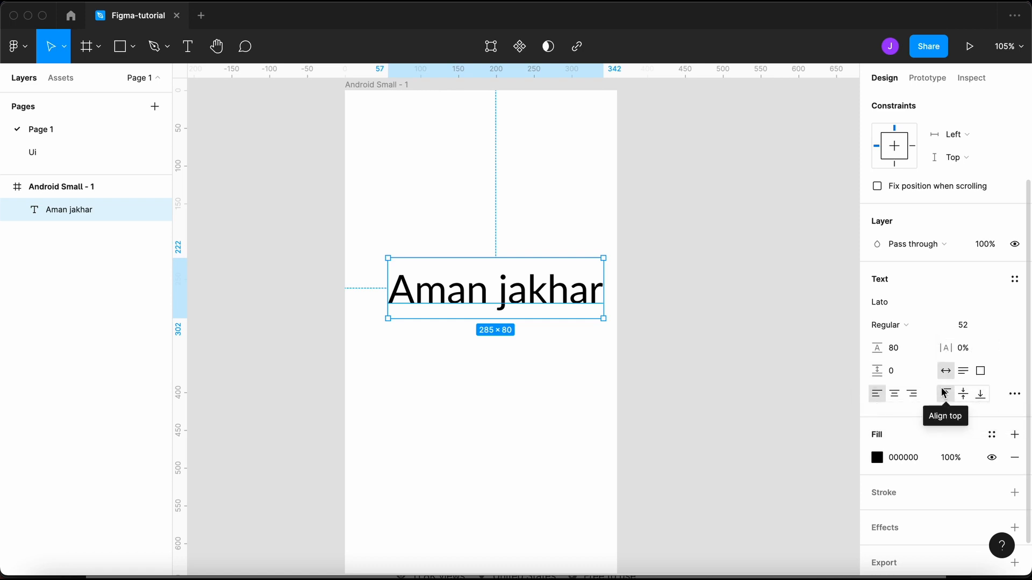
- Try other resizing and alignment options, ending on Auto width and left alignment
{"action": "left_click", "coordinate": [963, 371]}
{"action": "left_click", "coordinate": [980, 376]}
{"action": "left_click", "coordinate": [947, 374]}
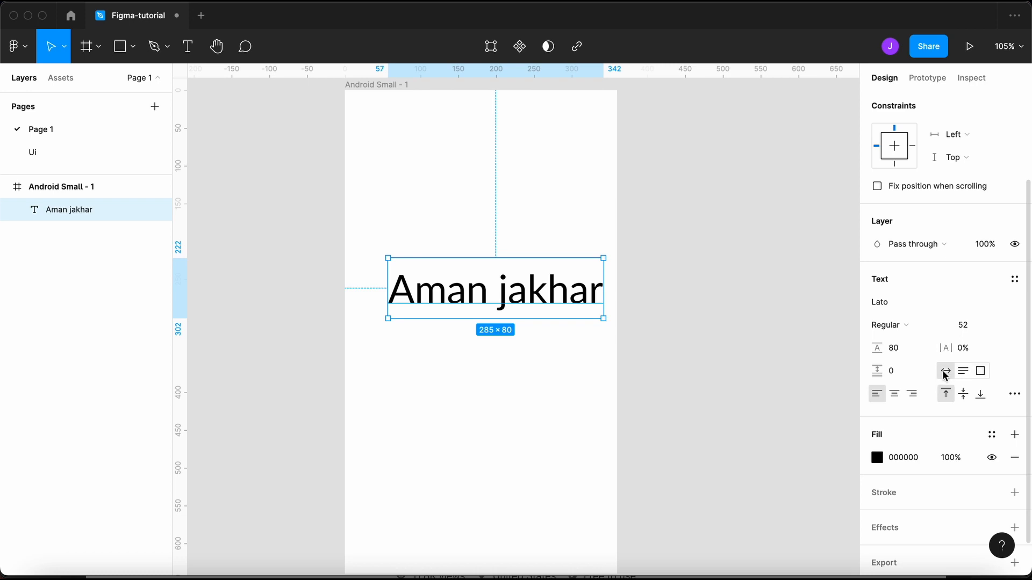
{"action": "left_click", "coordinate": [898, 395]}
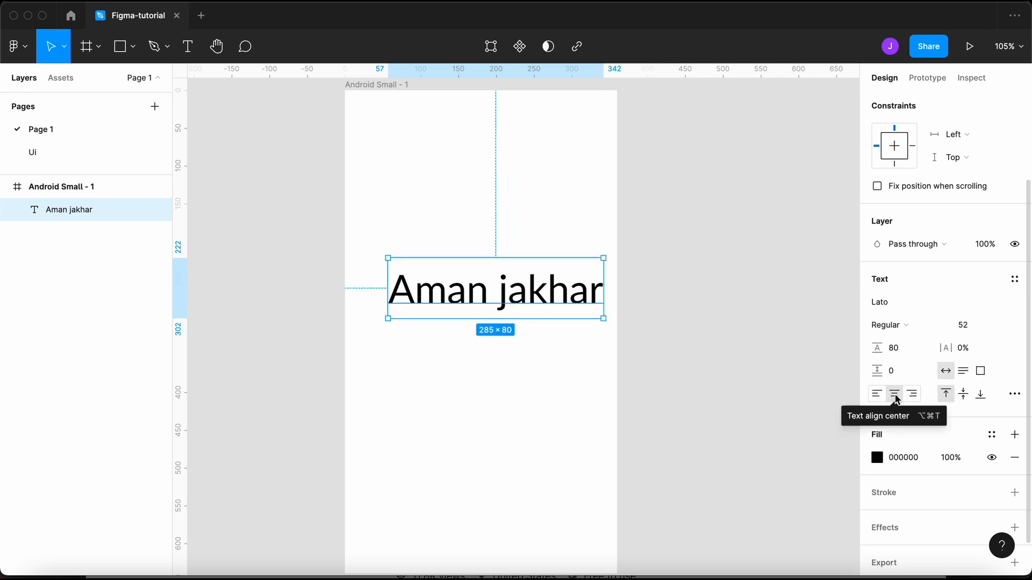
{"action": "left_click", "coordinate": [912, 396]}
{"action": "left_click", "coordinate": [875, 395]}
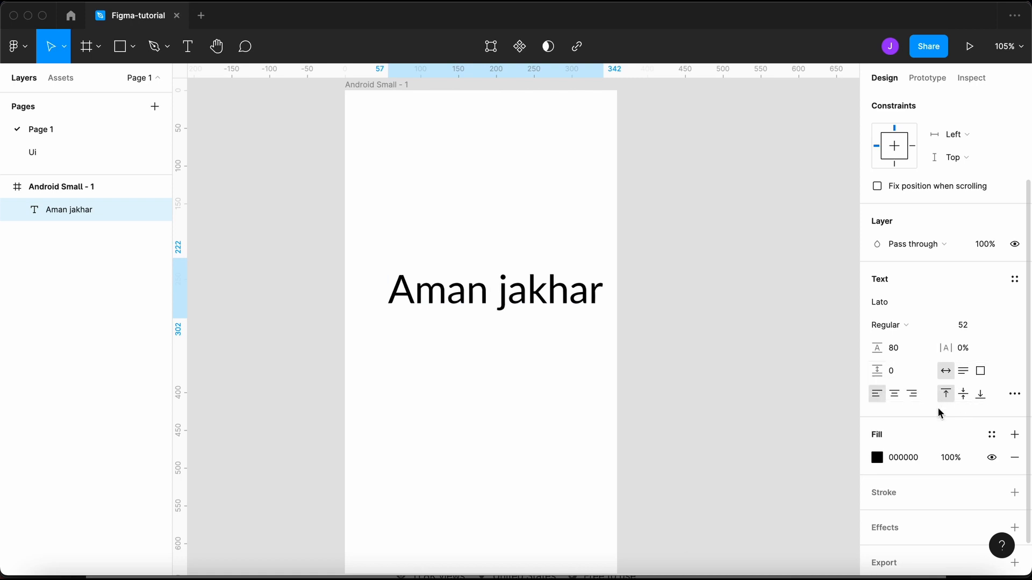
- Centre the name text in the frame at X 37, Y 280 and open its Type settings
{"action": "left_click_drag", "start_coordinate": [532, 291], "coordinate": [517, 333]}
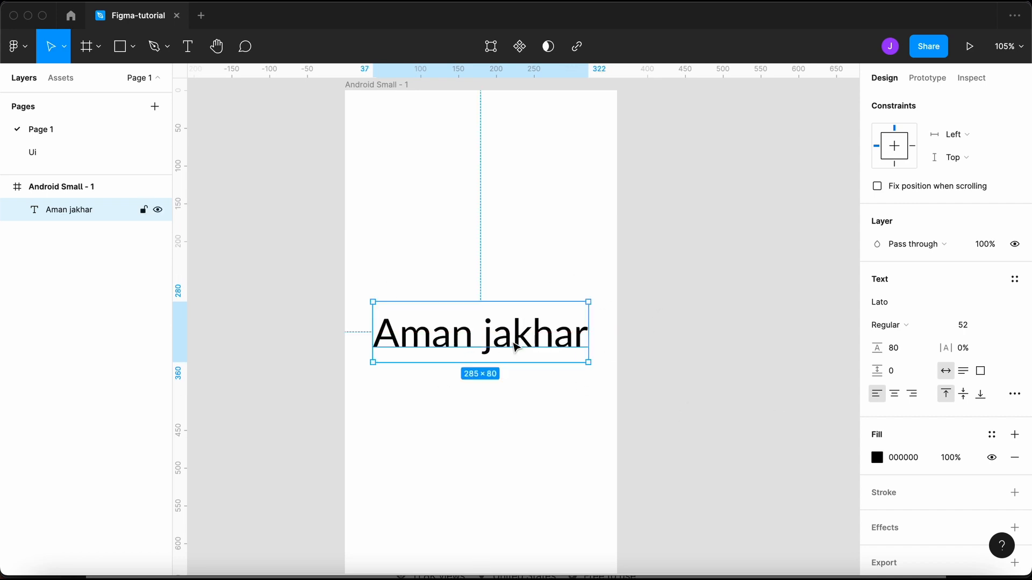
{"action": "left_click", "coordinate": [586, 534]}
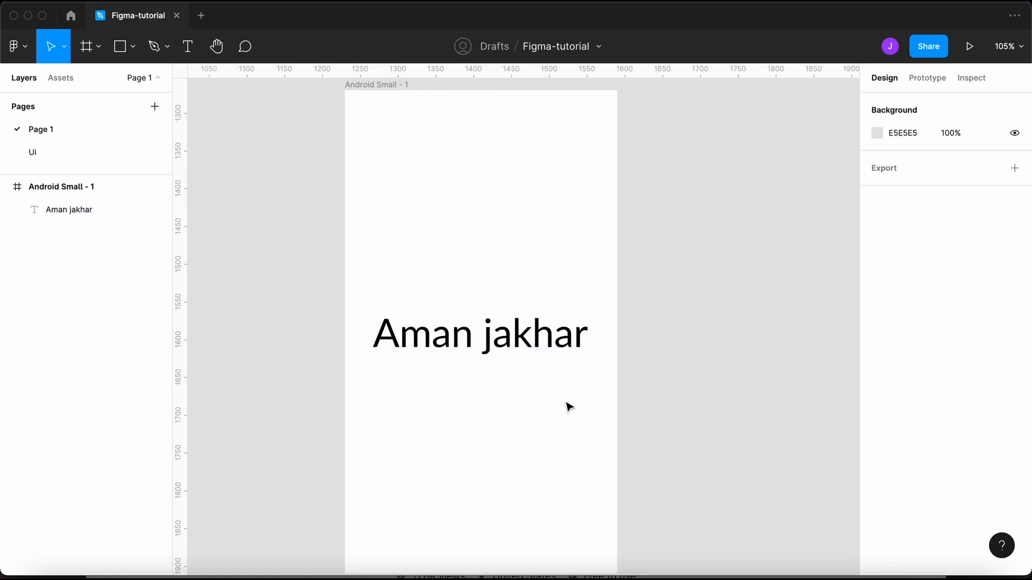
{"action": "left_click", "coordinate": [518, 343]}
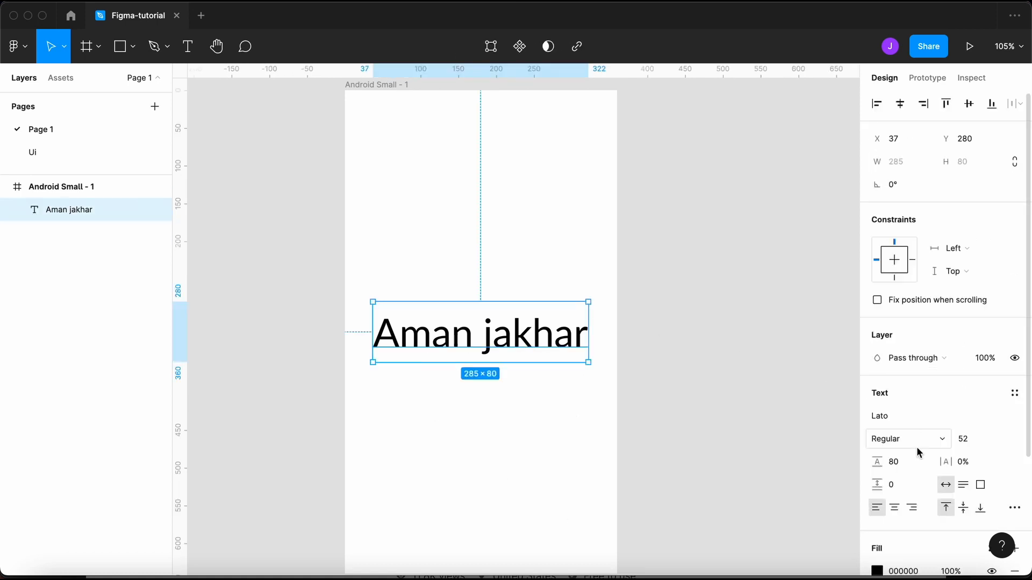
{"action": "scroll", "coordinate": [978, 363], "scroll_direction": "down", "scroll_amount": 2}
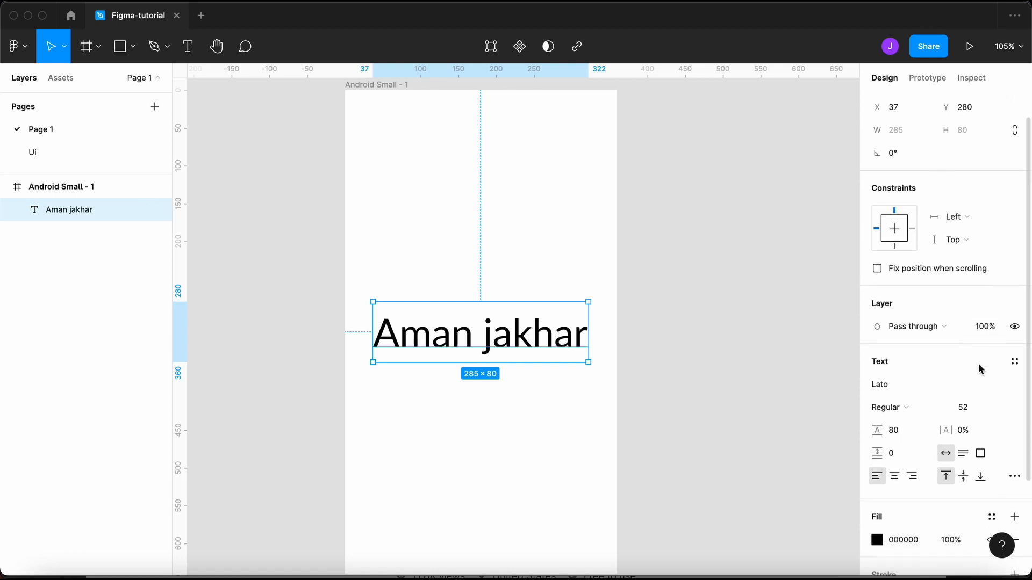
{"action": "left_click", "coordinate": [1013, 480]}
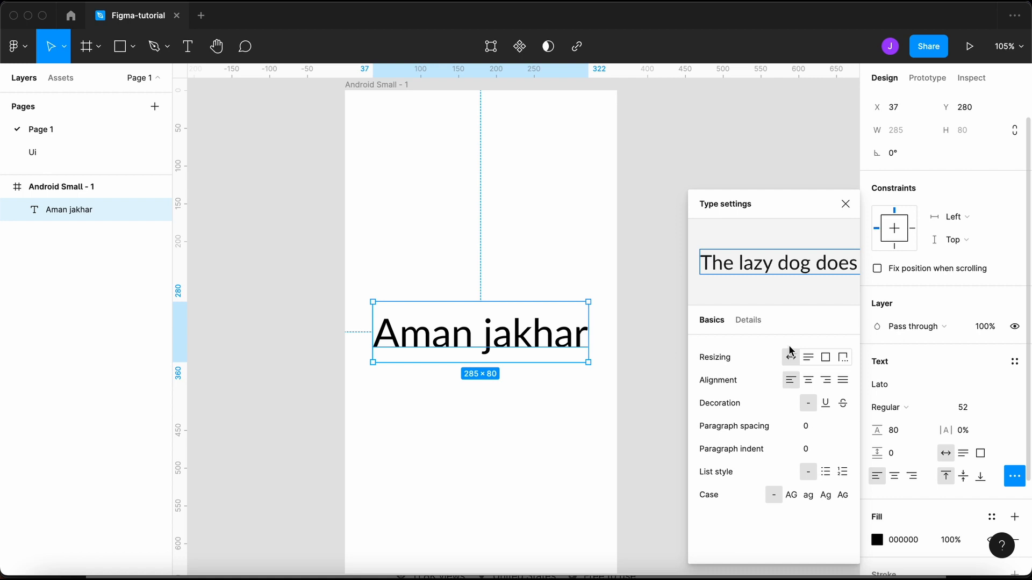
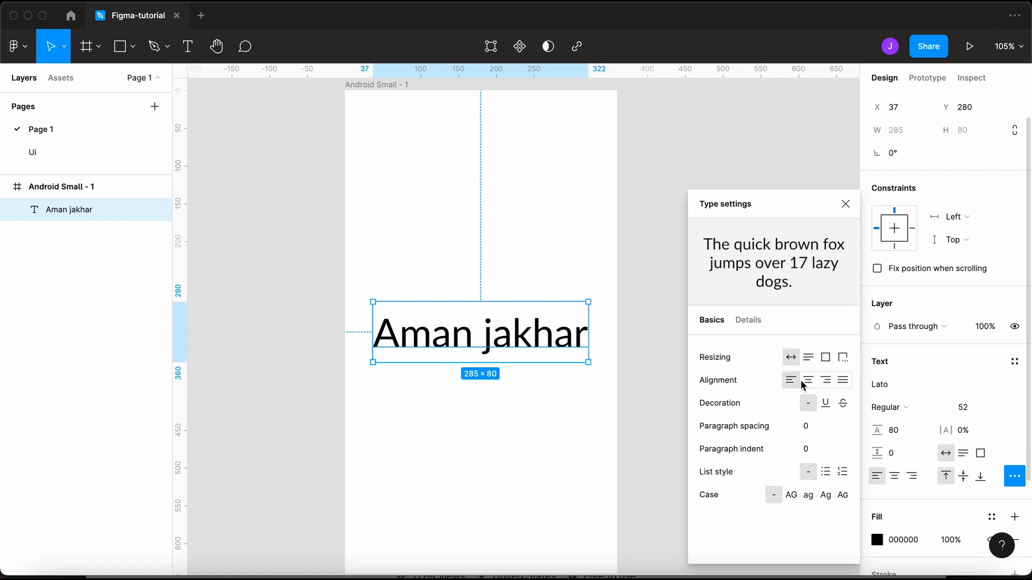
- Try underline and strikethrough on the name text, then set its decoration to None
{"action": "left_click", "coordinate": [826, 404]}
{"action": "left_click", "coordinate": [843, 404]}
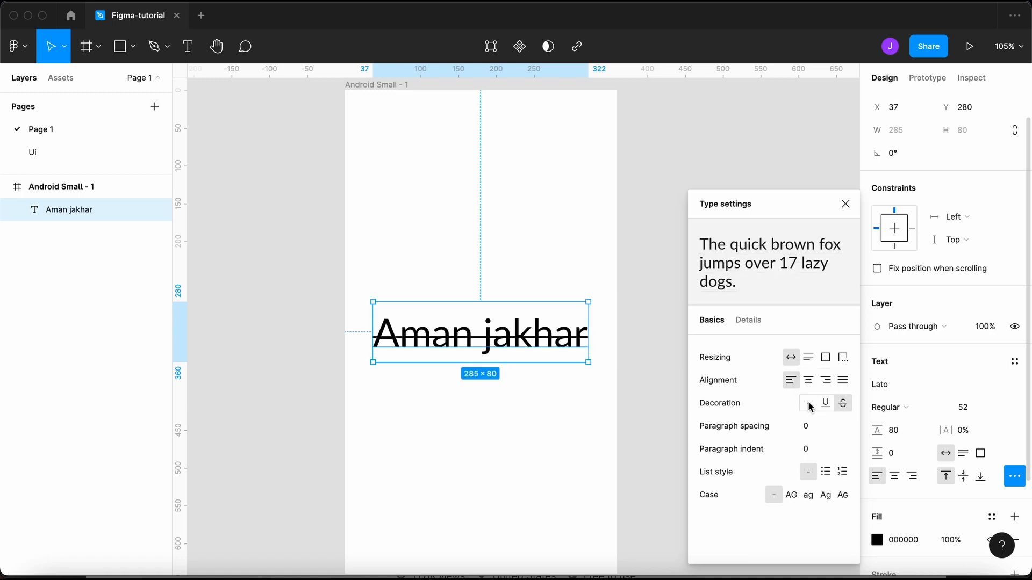
{"action": "left_click", "coordinate": [810, 406]}
{"action": "left_click", "coordinate": [826, 403]}
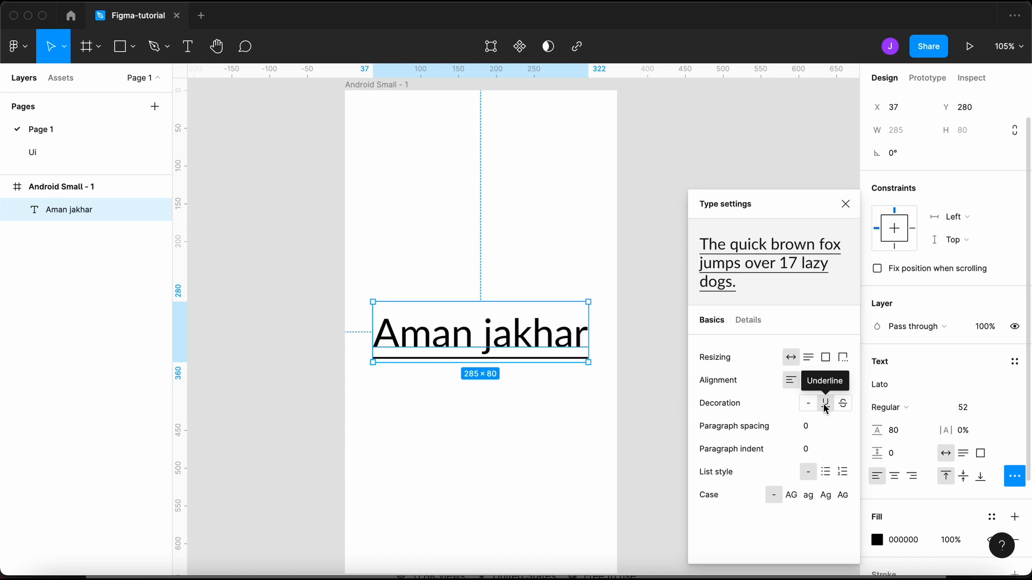
{"action": "left_click", "coordinate": [807, 406]}
{"action": "left_click", "coordinate": [807, 406]}
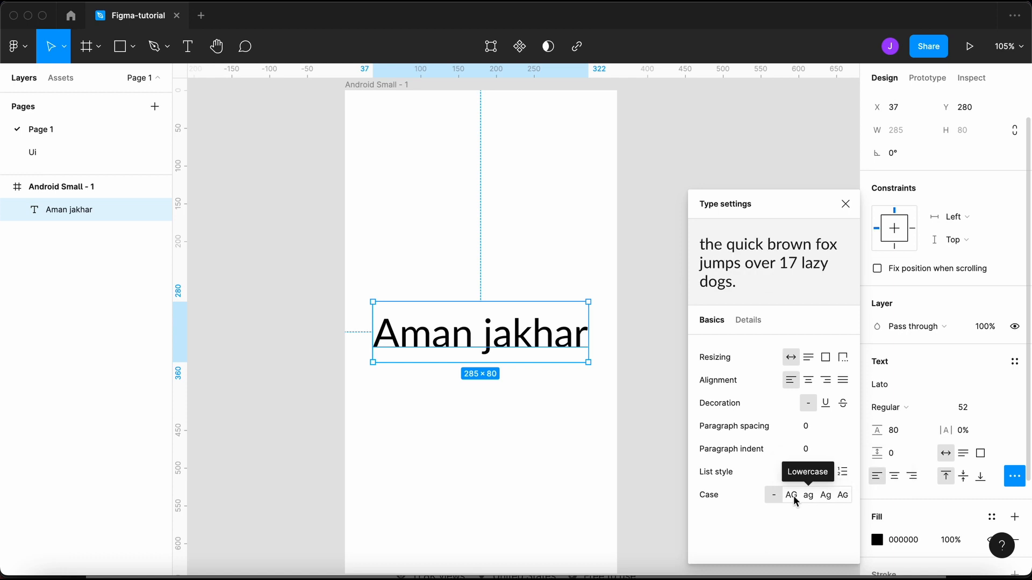
- View the Details type settings, then close the Type settings panel
{"action": "left_click", "coordinate": [748, 320]}
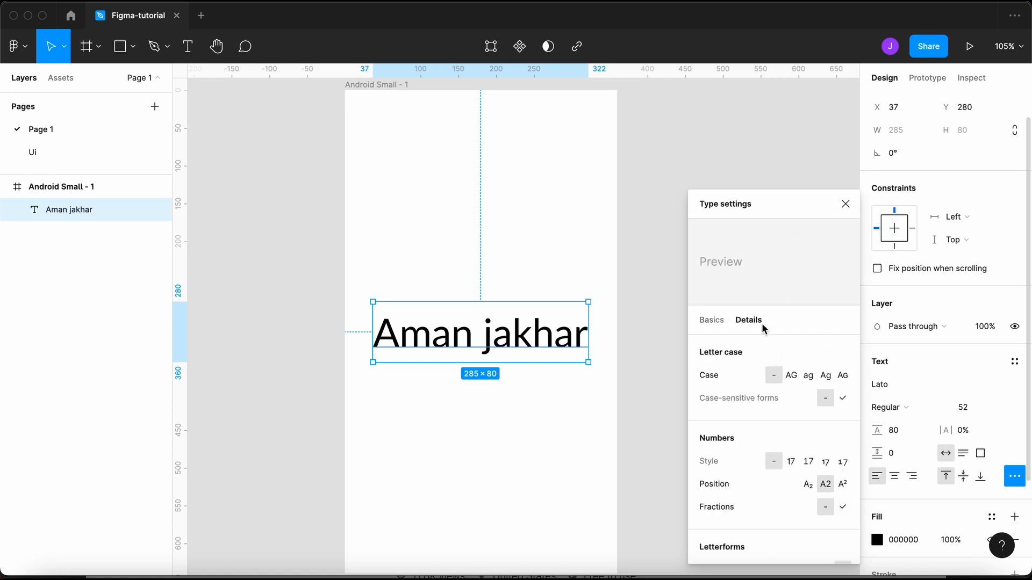
{"action": "left_click", "coordinate": [845, 209]}
{"action": "scroll", "coordinate": [935, 391], "scroll_direction": "down", "scroll_amount": 3}
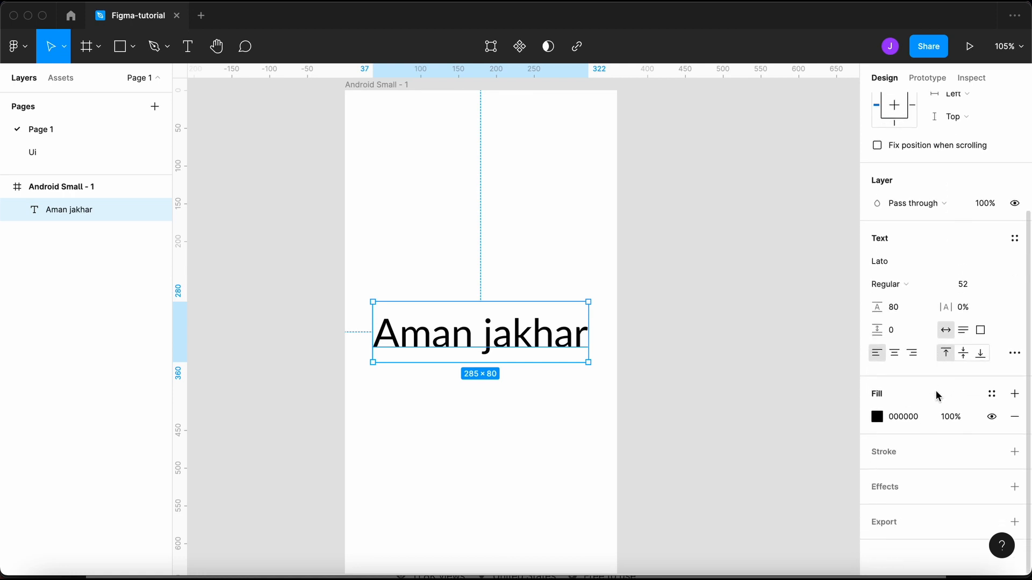
{"action": "left_click", "coordinate": [582, 444]}
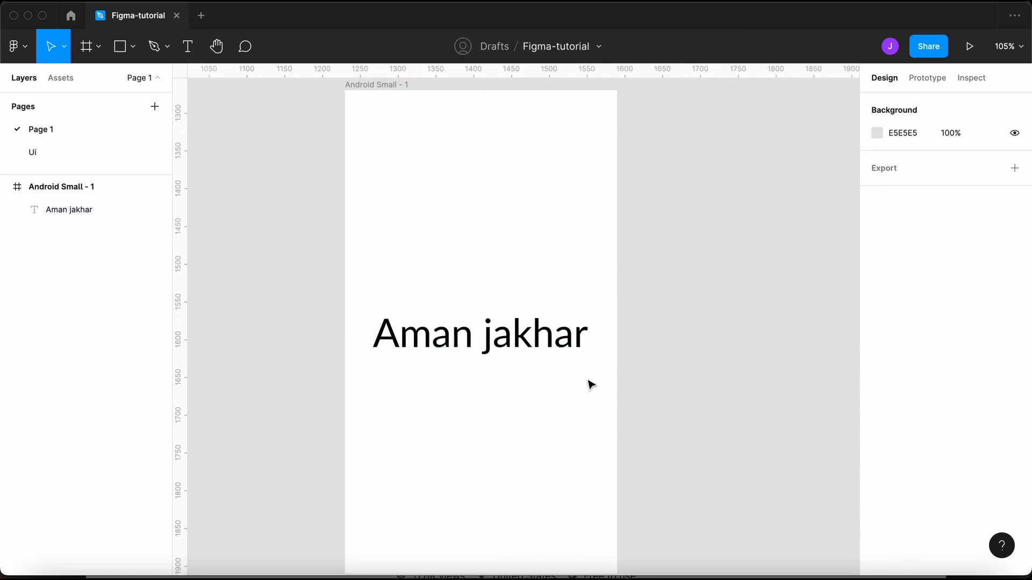
{"action": "left_click", "coordinate": [530, 359]}
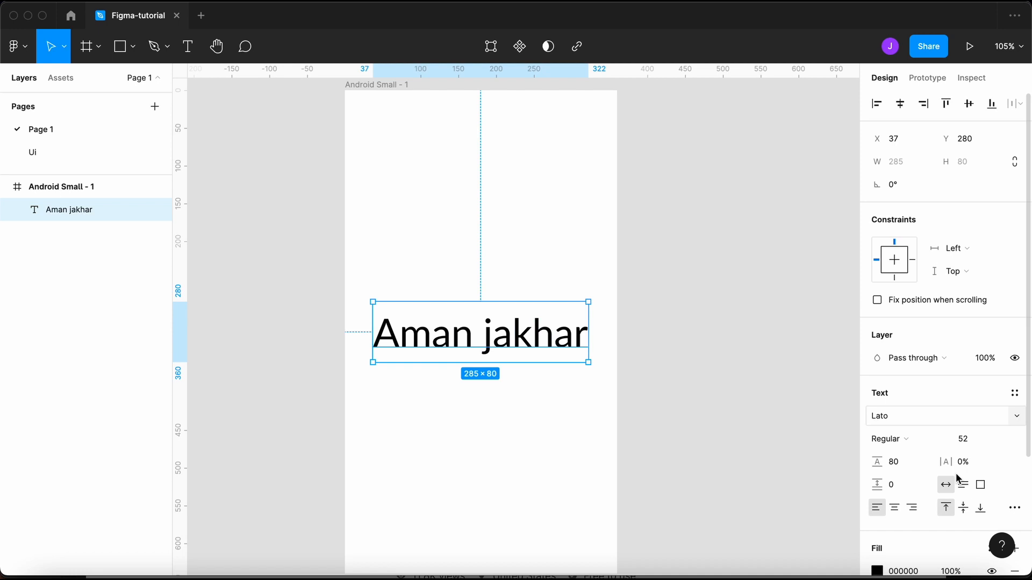
{"action": "scroll", "coordinate": [956, 478], "scroll_direction": "down", "scroll_amount": 3}
{"action": "left_click", "coordinate": [1014, 487]}
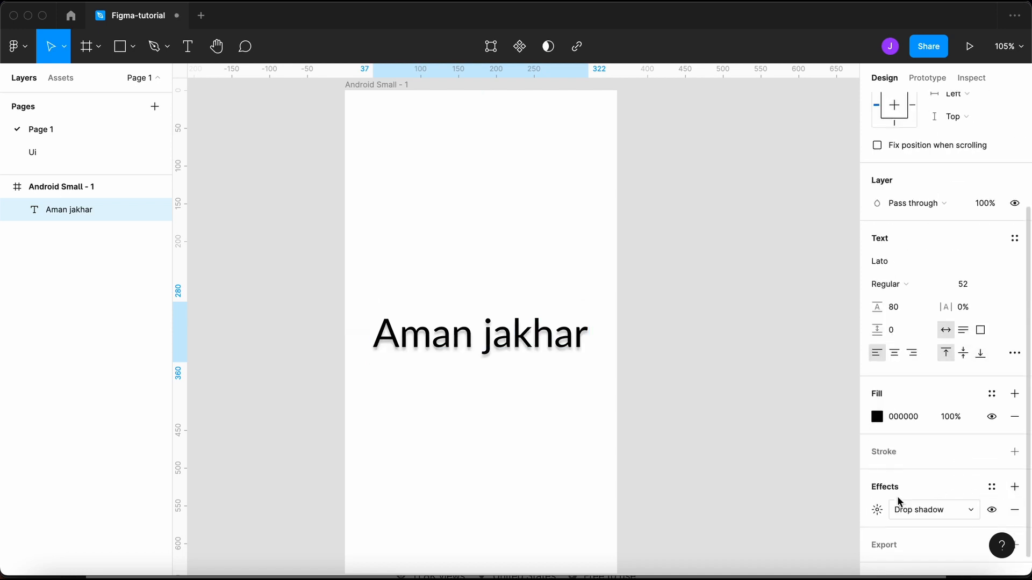
- Switch the effect to Layer blur, then Inner shadow, then remove it and pick the Hand tool
{"action": "left_click", "coordinate": [892, 512]}
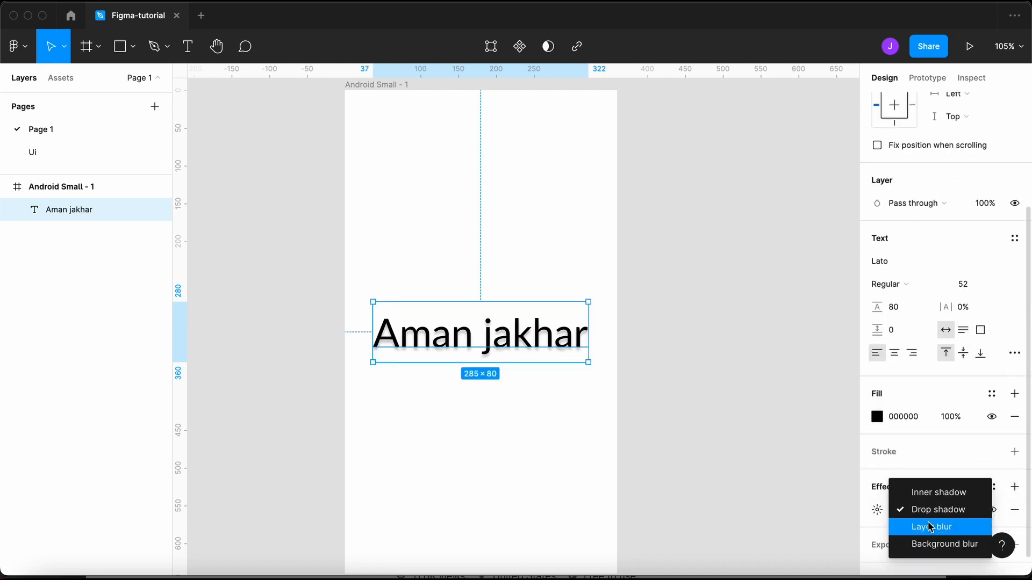
{"action": "left_click", "coordinate": [928, 525]}
{"action": "left_click", "coordinate": [930, 507]}
{"action": "left_click", "coordinate": [930, 478]}
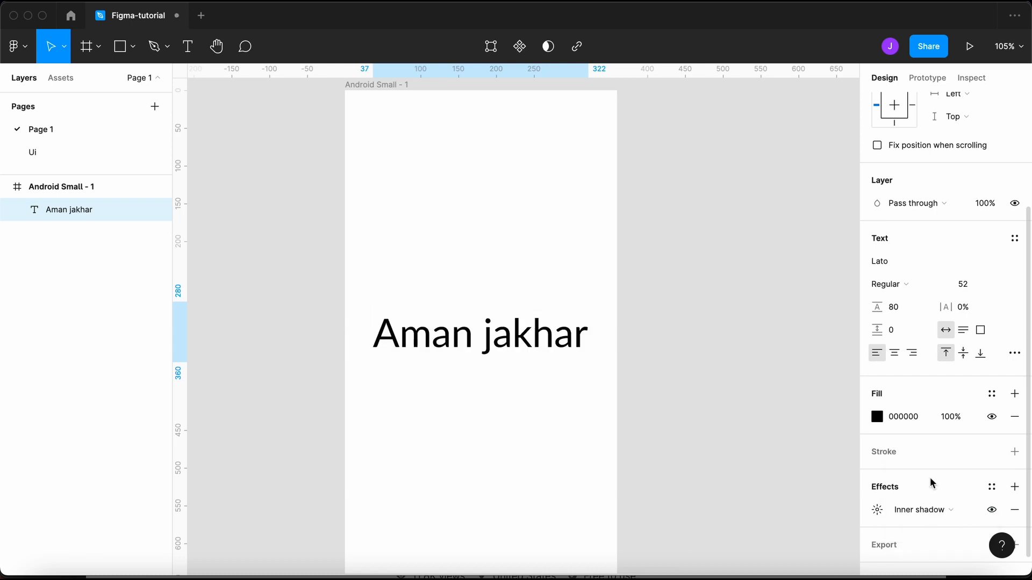
{"action": "left_click", "coordinate": [1013, 510]}
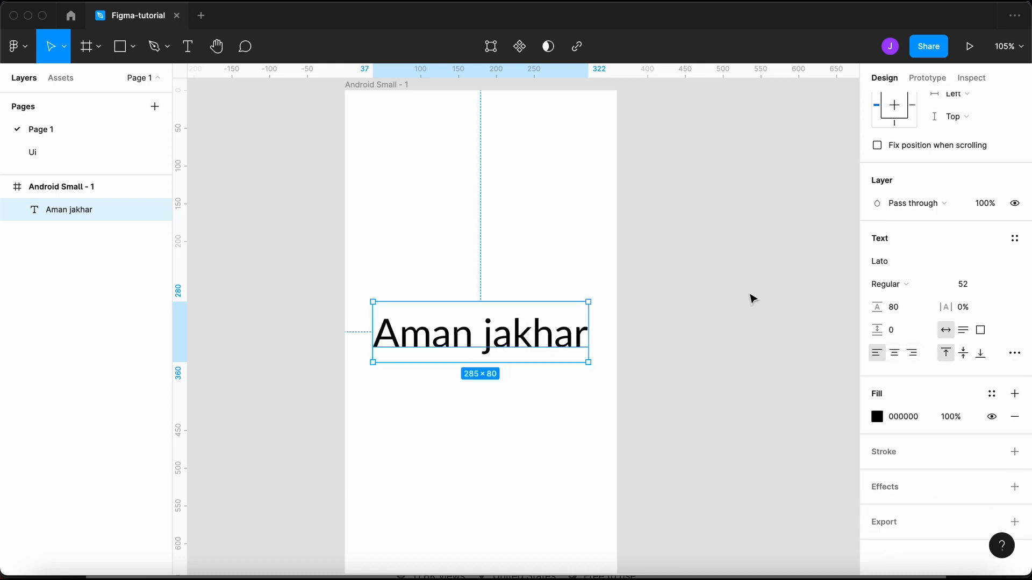
{"action": "left_click", "coordinate": [224, 59]}
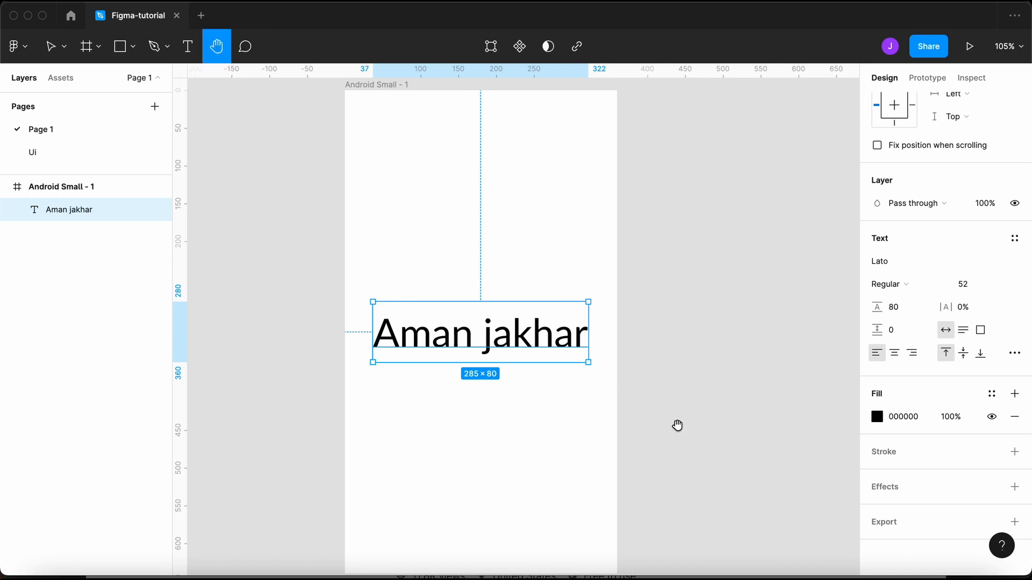
{"action": "left_click_drag", "start_coordinate": [698, 438], "coordinate": [684, 412]}
{"action": "left_click_drag", "start_coordinate": [638, 352], "coordinate": [141, 379]}
{"action": "left_click_drag", "start_coordinate": [692, 380], "coordinate": [283, 376]}
{"action": "left_click_drag", "start_coordinate": [406, 379], "coordinate": [867, 446]}
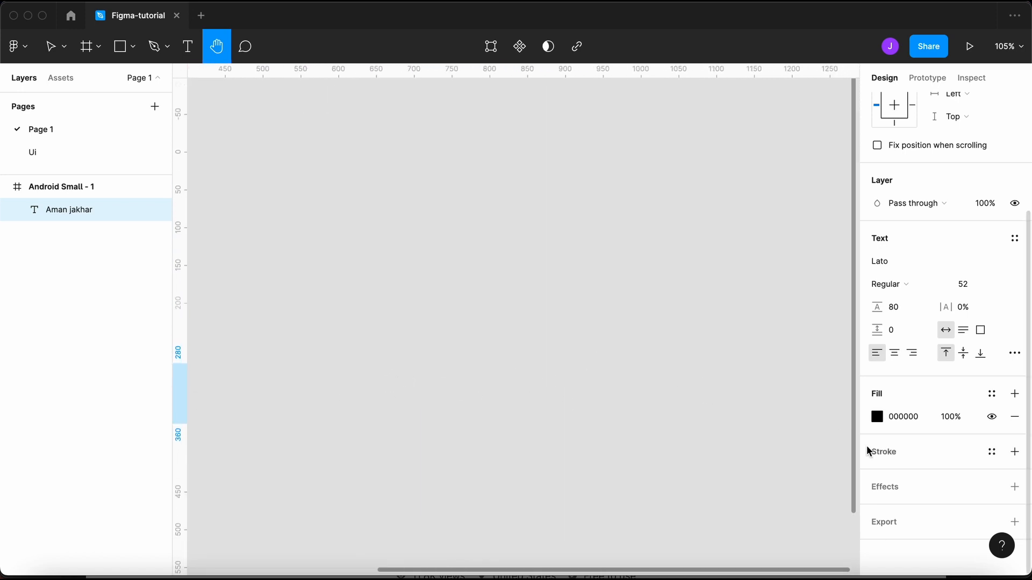
{"action": "left_click_drag", "start_coordinate": [469, 369], "coordinate": [820, 364]}
{"action": "left_click_drag", "start_coordinate": [193, 102], "coordinate": [294, 100]}
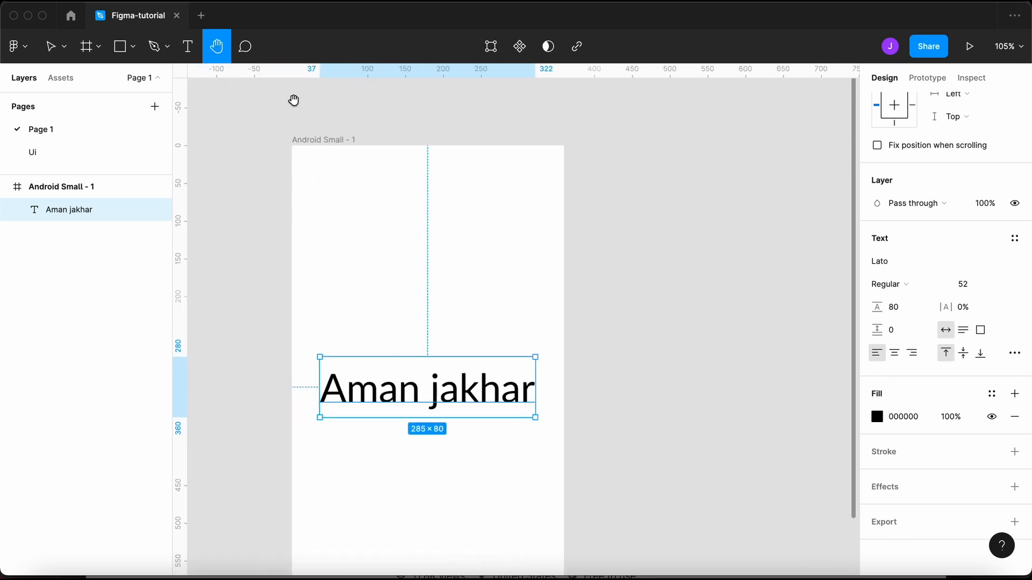
{"action": "left_click", "coordinate": [103, 157]}
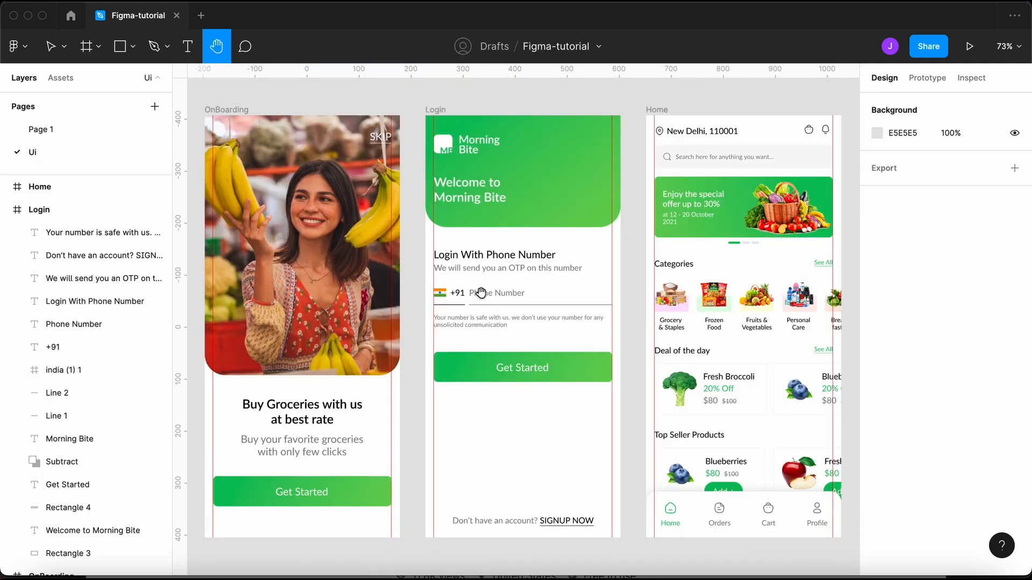
{"action": "scroll", "coordinate": [365, 332], "scroll_direction": "up", "scroll_amount": 10}
{"action": "scroll", "coordinate": [361, 302], "scroll_direction": "left", "scroll_amount": 10}
{"action": "scroll", "coordinate": [402, 338], "scroll_direction": "down", "scroll_amount": 2}
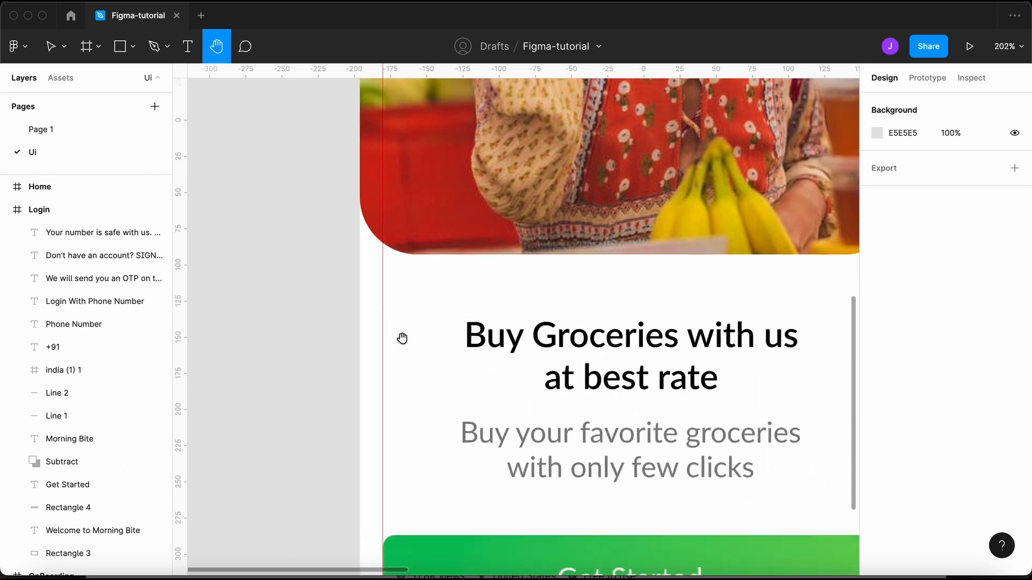
{"action": "scroll", "coordinate": [402, 339], "scroll_direction": "down", "scroll_amount": 3}
{"action": "scroll", "coordinate": [402, 338], "scroll_direction": "right", "scroll_amount": 3}
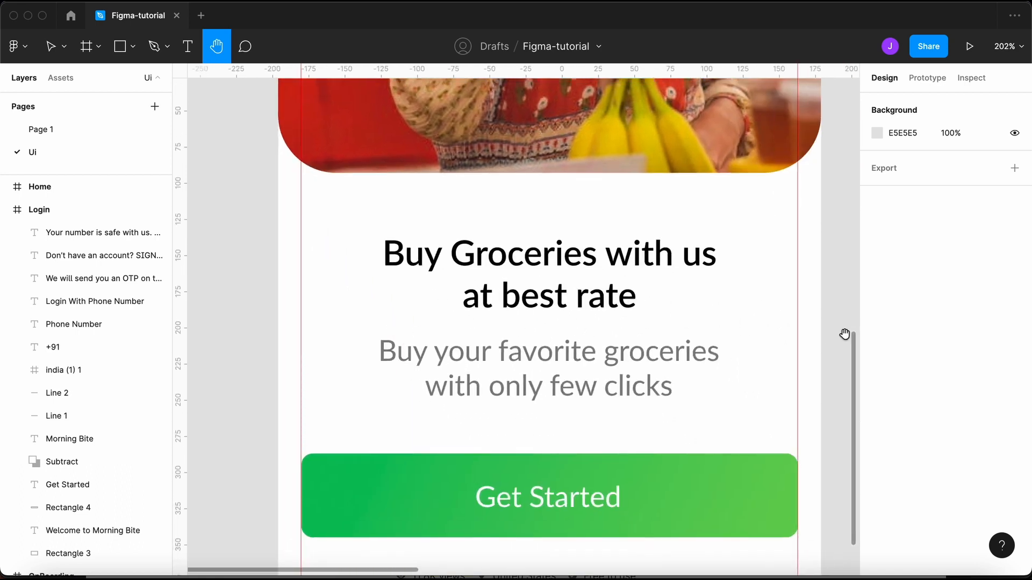
{"action": "left_click_drag", "start_coordinate": [844, 334], "coordinate": [235, 286]}
{"action": "scroll", "coordinate": [234, 286], "scroll_direction": "right", "scroll_amount": 2}
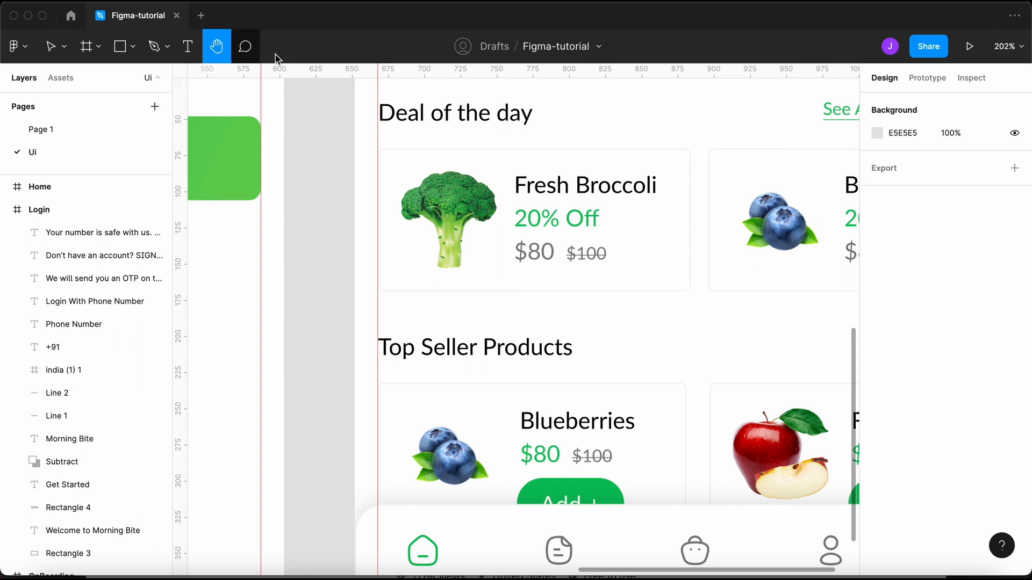
{"action": "left_click", "coordinate": [66, 130]}
{"action": "key", "text": "v"}
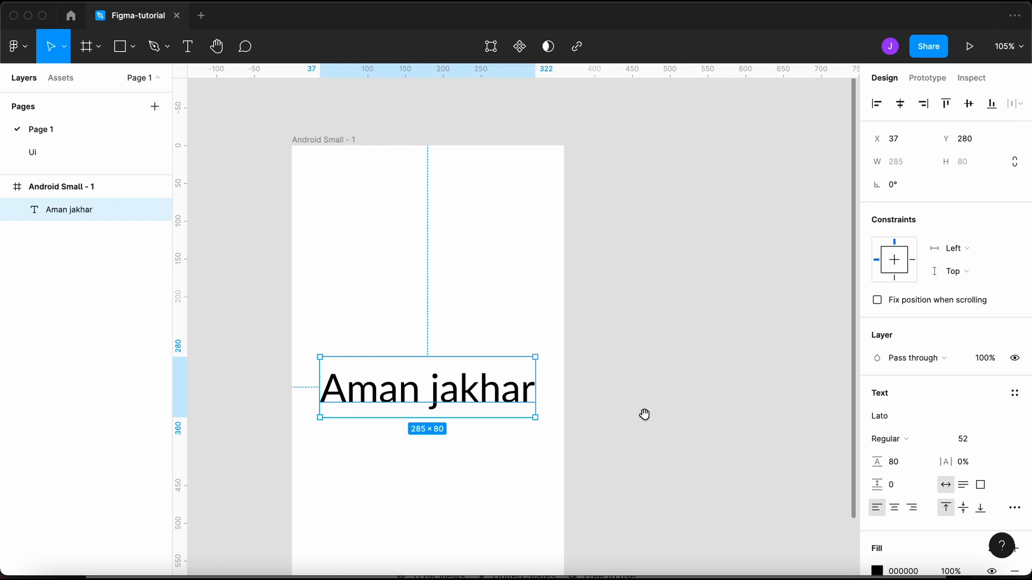
{"action": "left_click_drag", "start_coordinate": [644, 416], "coordinate": [256, 328]}
{"action": "left_click_drag", "start_coordinate": [424, 327], "coordinate": [159, 347]}
{"action": "left_click_drag", "start_coordinate": [281, 320], "coordinate": [805, 451]}
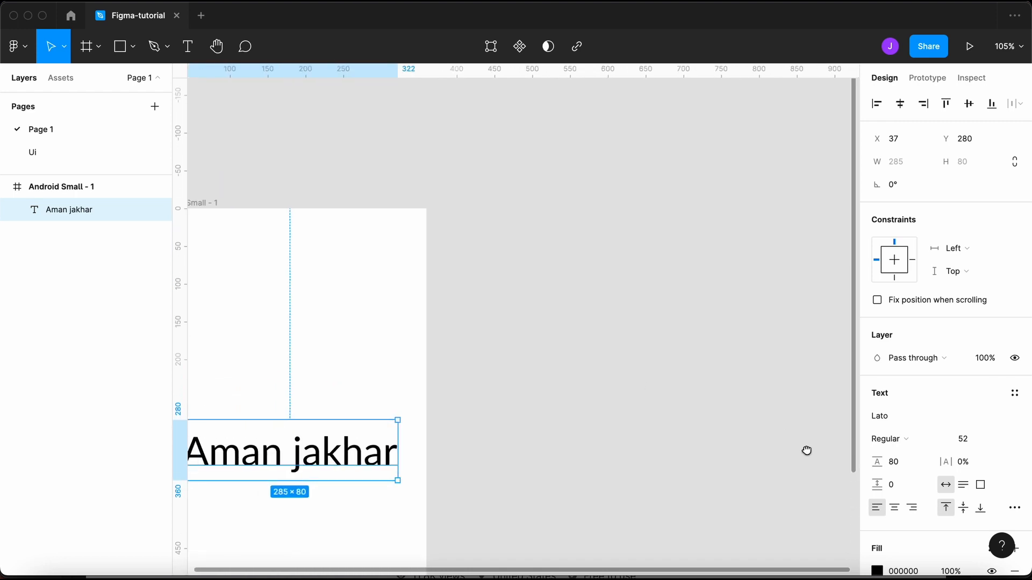
{"action": "left_click_drag", "start_coordinate": [563, 343], "coordinate": [679, 341]}
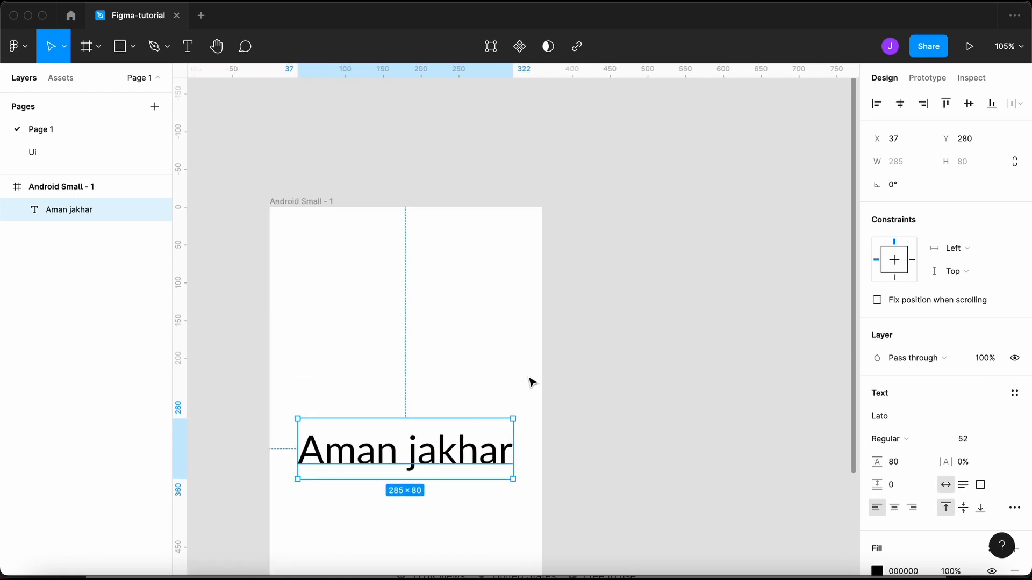
{"action": "scroll", "coordinate": [534, 343], "scroll_direction": "down", "scroll_amount": 4}
{"action": "scroll", "coordinate": [527, 377], "scroll_direction": "down", "scroll_amount": 5}
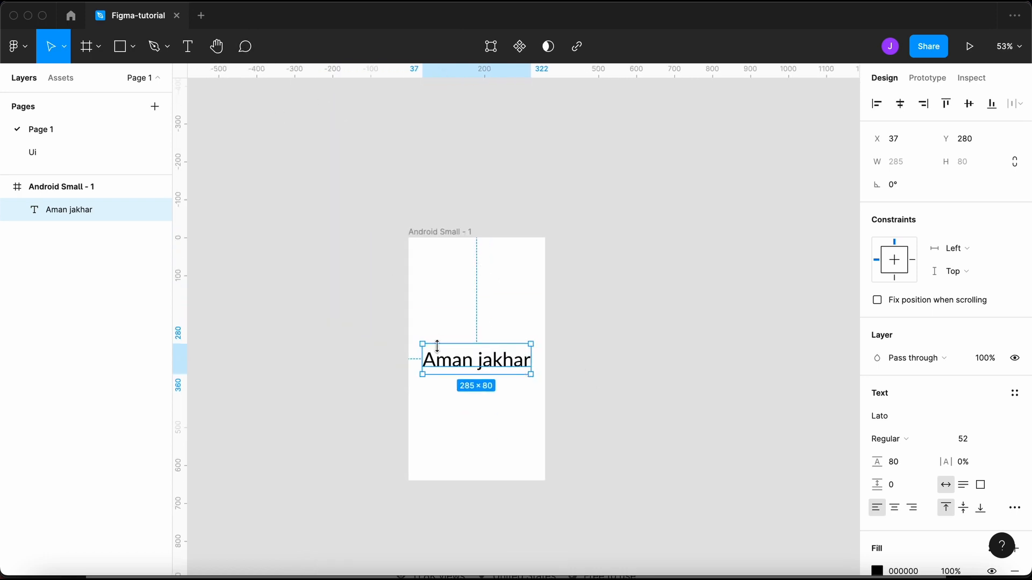
{"action": "scroll", "coordinate": [437, 346], "scroll_direction": "up", "scroll_amount": 5}
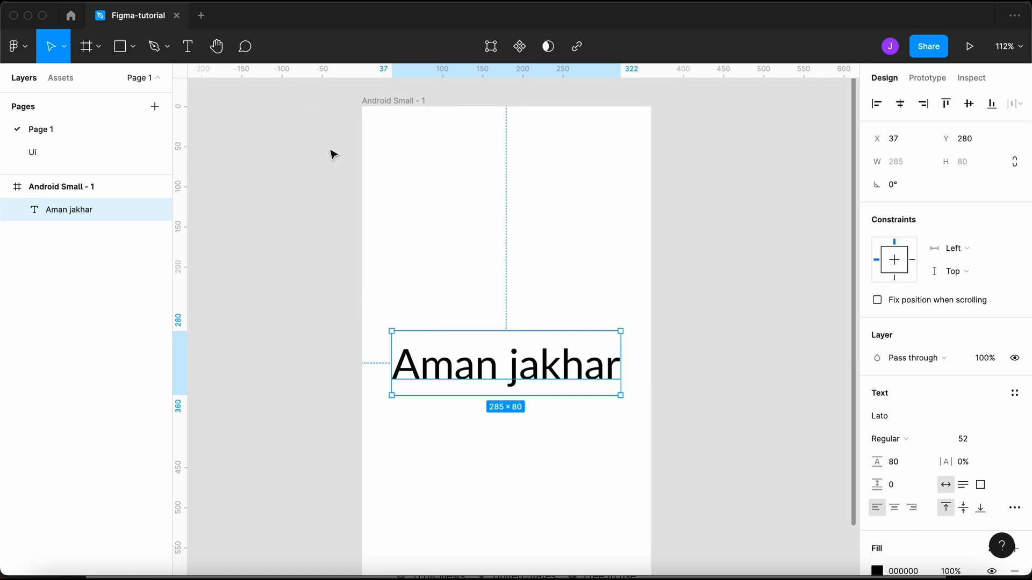
- Open the Ui page with the app screens and switch to the Comment tool
{"action": "left_click", "coordinate": [315, 129]}
{"action": "left_click", "coordinate": [245, 46]}
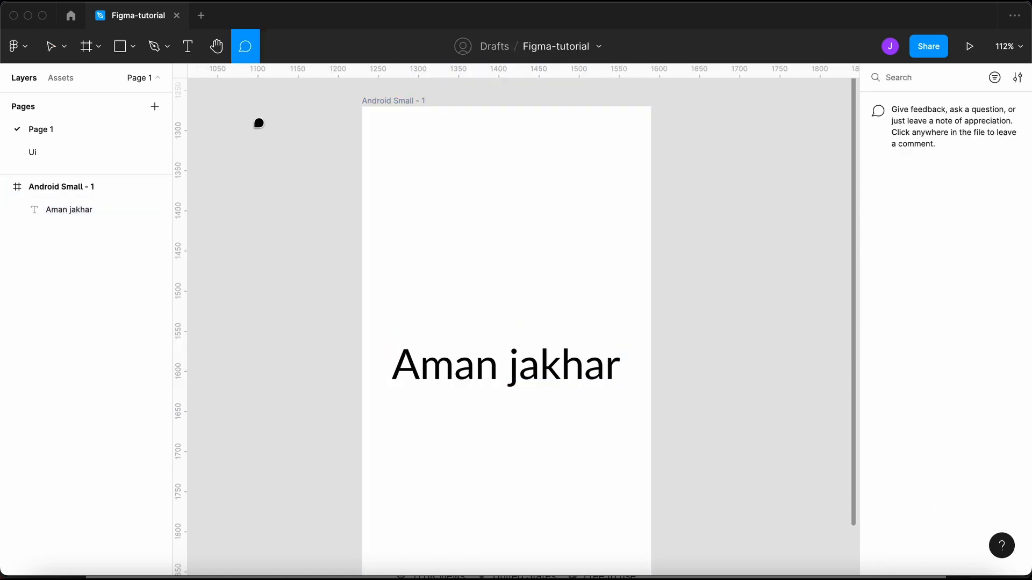
{"action": "key", "text": "v"}
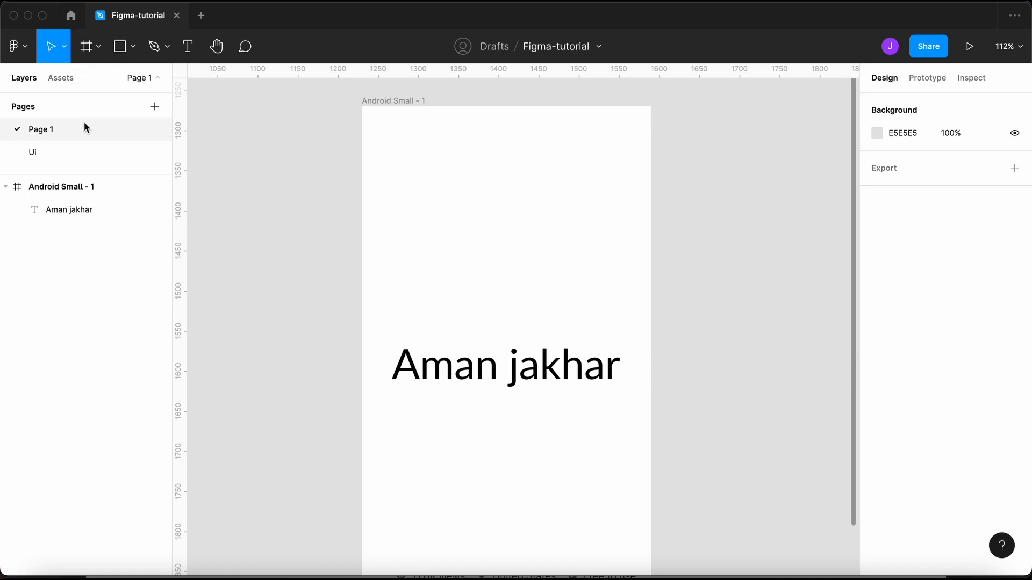
{"action": "left_click", "coordinate": [89, 151]}
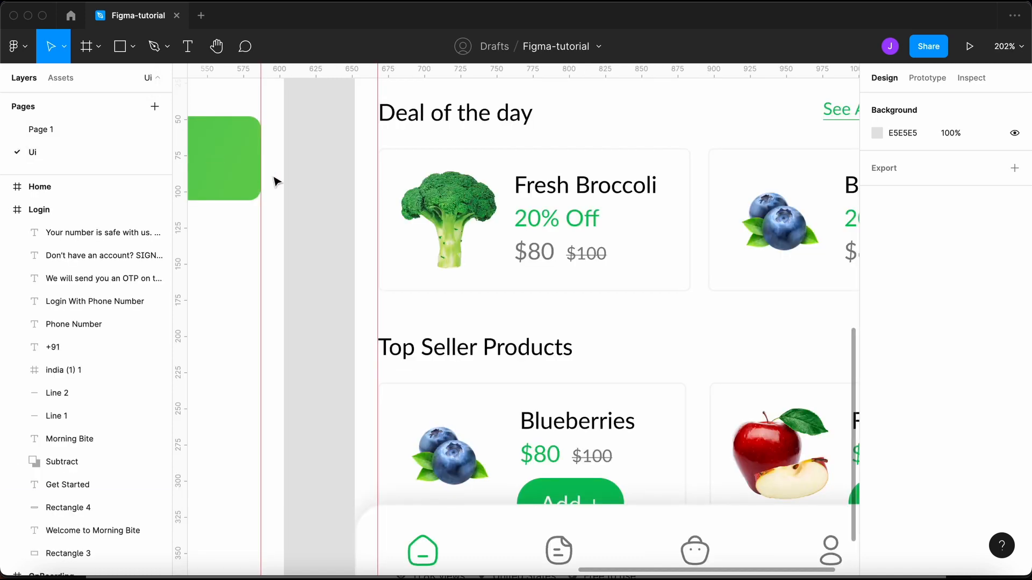
{"action": "scroll", "coordinate": [276, 183], "scroll_direction": "down", "scroll_amount": 5}
{"action": "scroll", "coordinate": [277, 185], "scroll_direction": "up", "scroll_amount": 10}
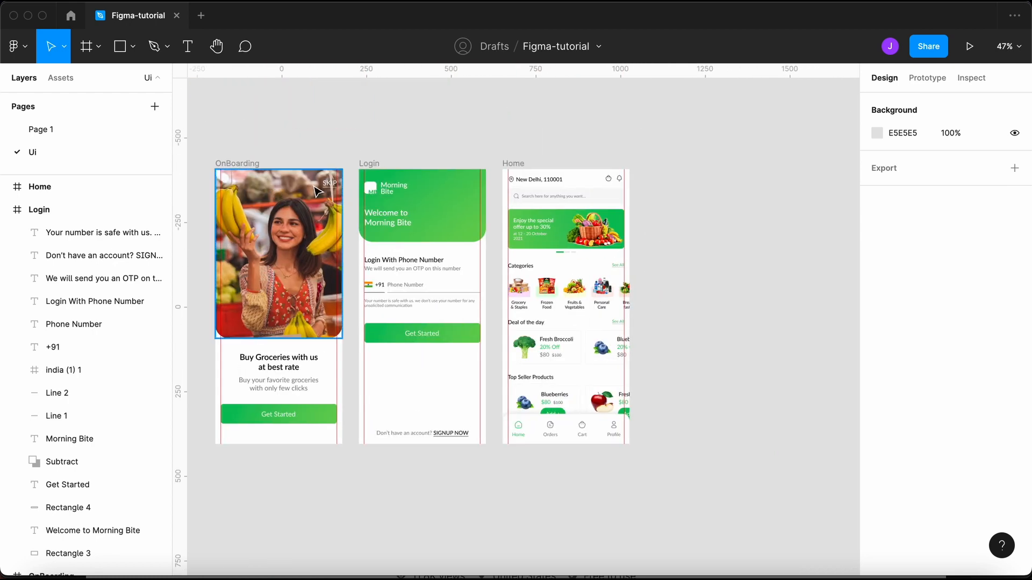
{"action": "scroll", "coordinate": [387, 202], "scroll_direction": "down", "scroll_amount": 1}
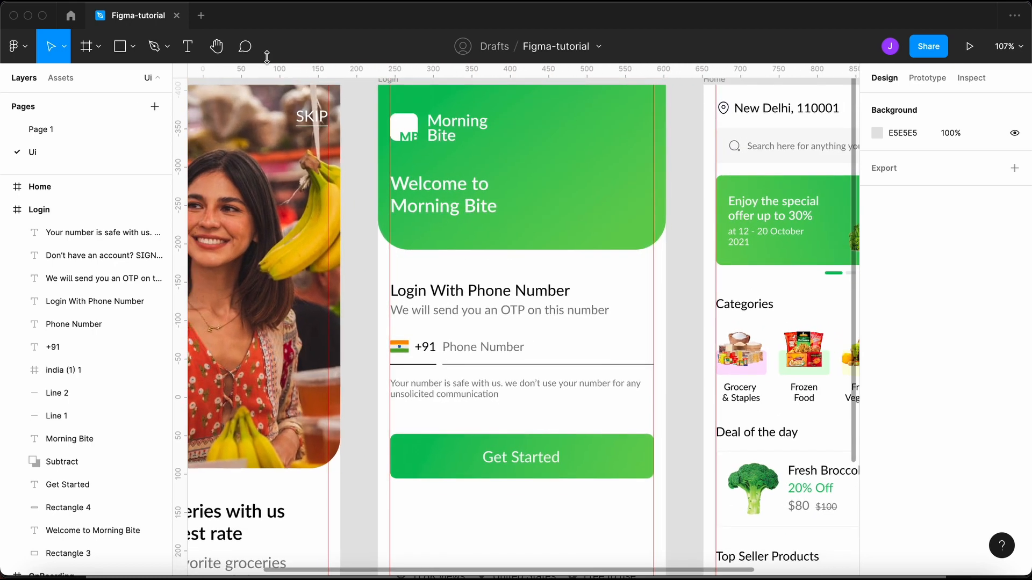
{"action": "left_click", "coordinate": [245, 50]}
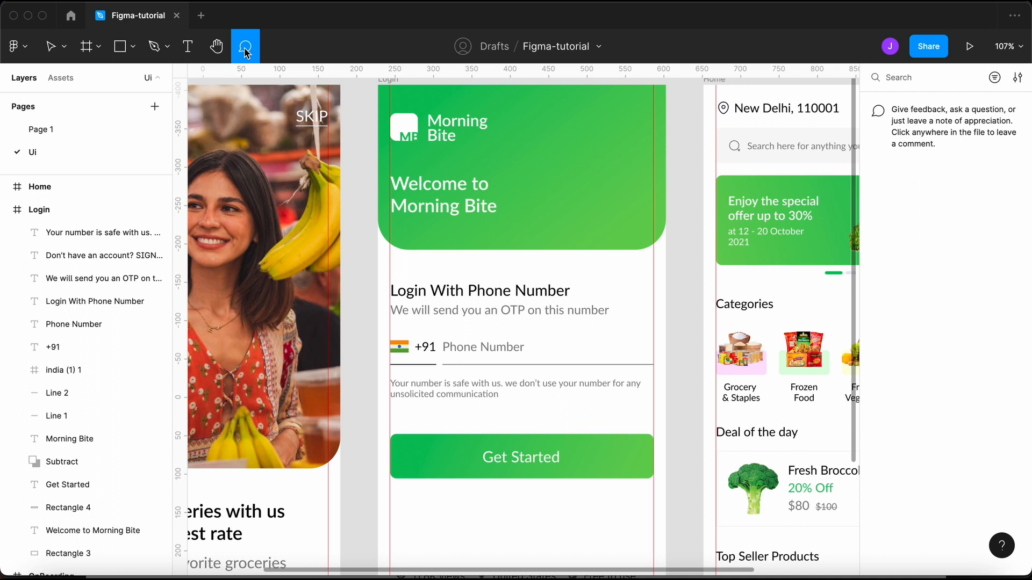
- Post 'Text change karde bhai' on the Login header and 'Email se bhi login hoga' beside the phone field
{"action": "left_click", "coordinate": [513, 200]}
{"action": "type", "text": "Text change karde bhai"}
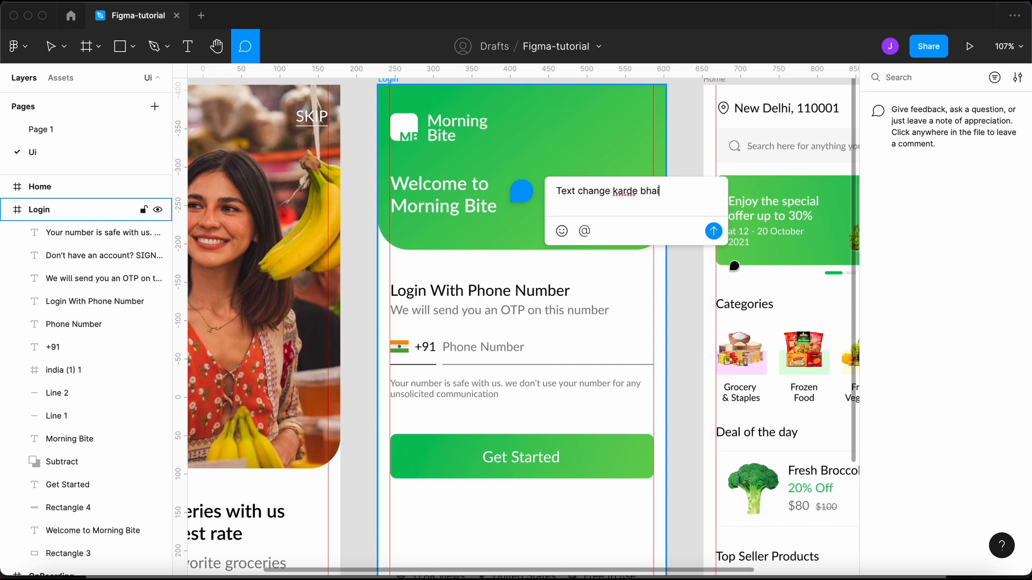
{"action": "left_click", "coordinate": [713, 231]}
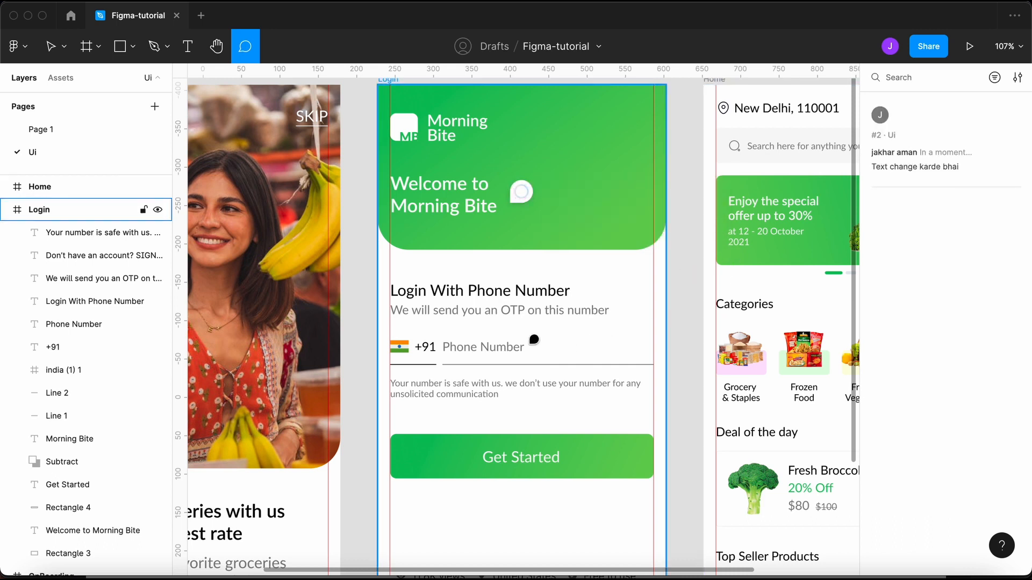
{"action": "left_click", "coordinate": [573, 350]}
{"action": "type", "text": "Email se bhi login hoga"}
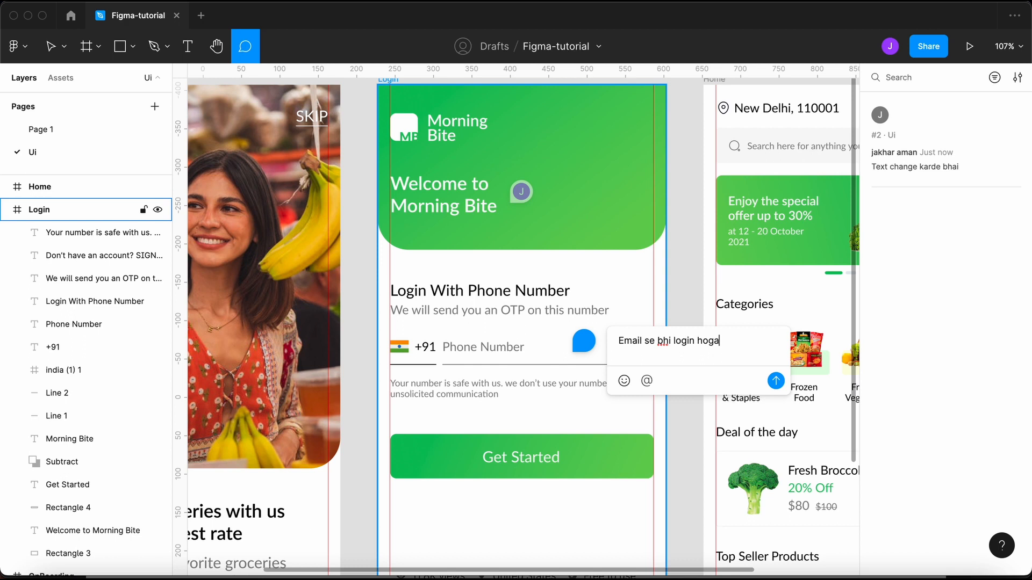
{"action": "key", "text": "Return"}
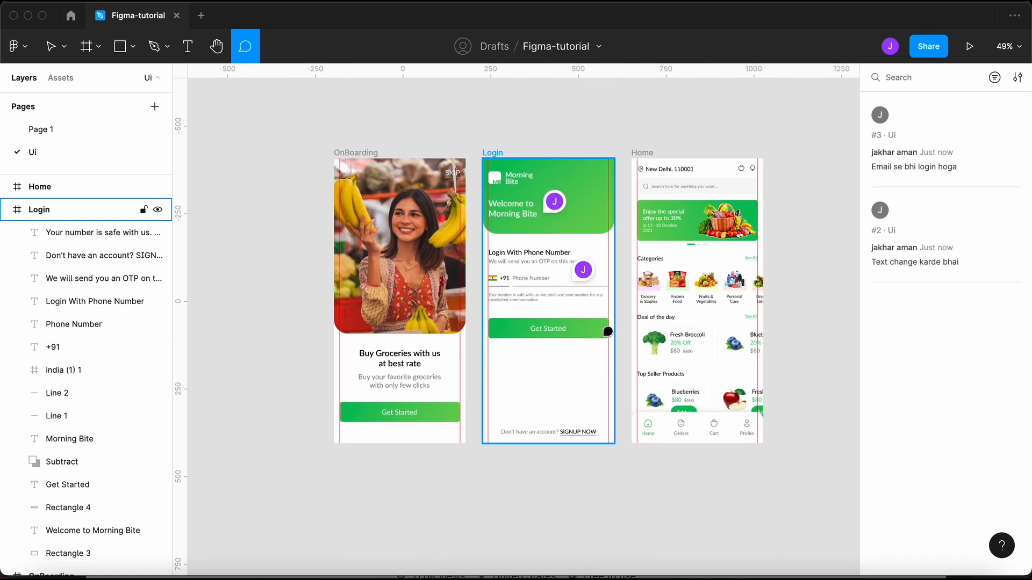
- Post a 'looking great' comment on the Home screen
{"action": "left_click", "coordinate": [712, 354]}
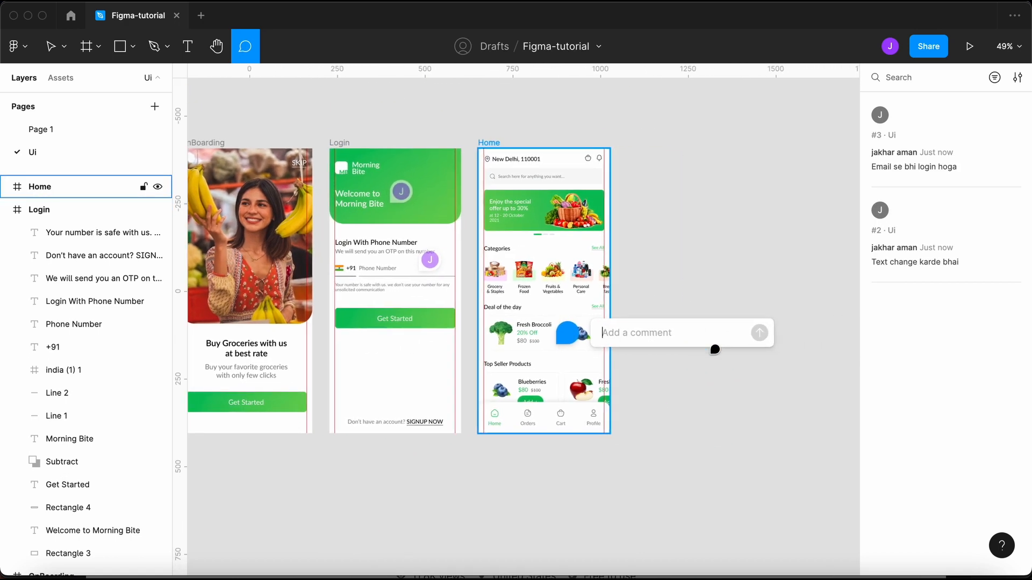
{"action": "type", "text": "Lore"}
{"action": "key", "text": "BackSpace"}
{"action": "key", "text": "BackSpace"}
{"action": "key", "text": "BackSpace"}
{"action": "key", "text": "BackSpace"}
{"action": "type", "text": "bad"}
{"action": "key", "text": "BackSpace"}
{"action": "key", "text": "BackSpace"}
{"action": "key", "text": "BackSpace"}
{"action": "type", "text": "looking great"}
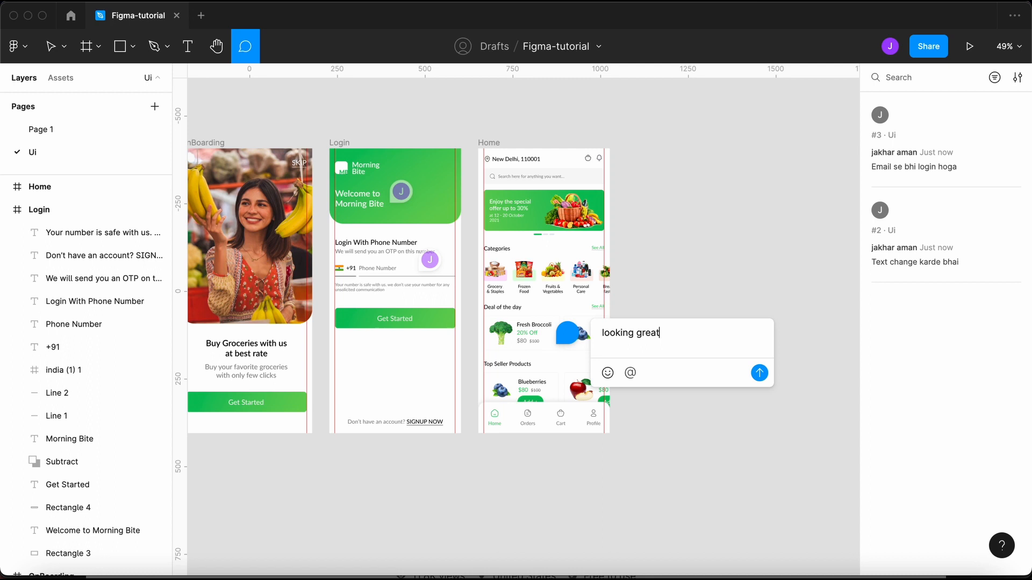
{"action": "key", "text": "Return"}
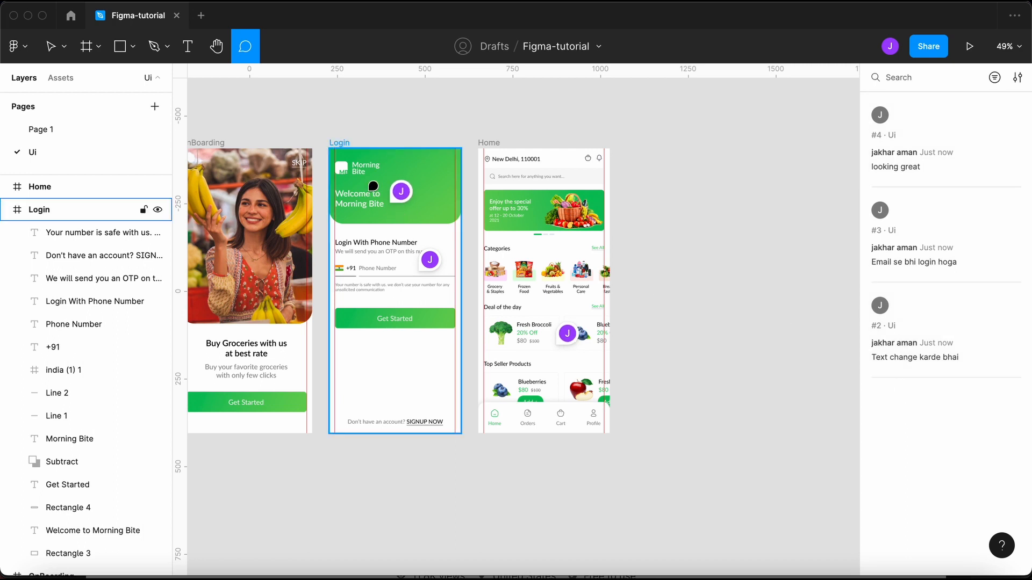
- Open the Login comment thread, type and erase a test reply, then close it
{"action": "mouse_move", "coordinate": [389, 196]}
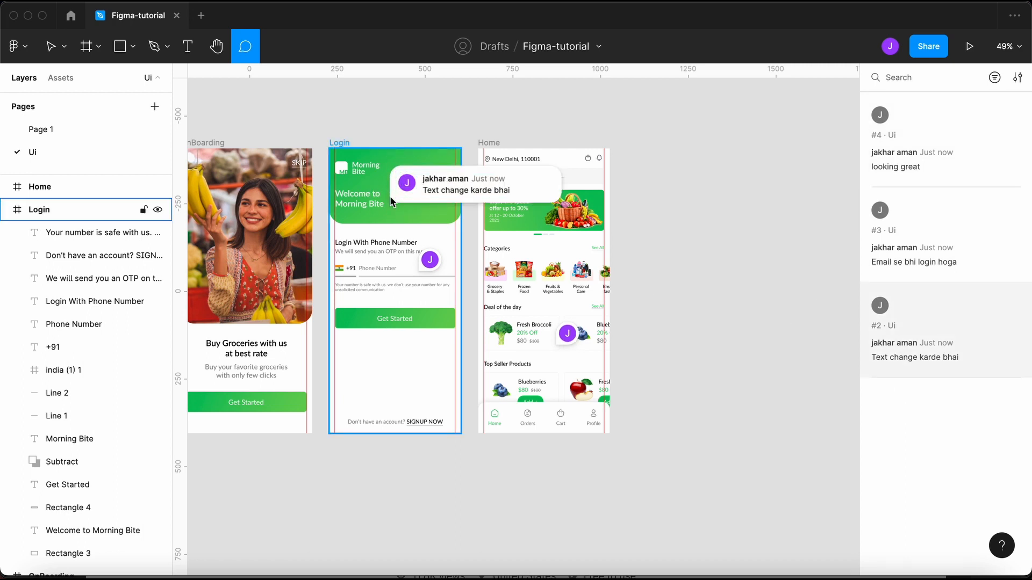
{"action": "key", "text": "Escape"}
{"action": "left_click", "coordinate": [414, 183]}
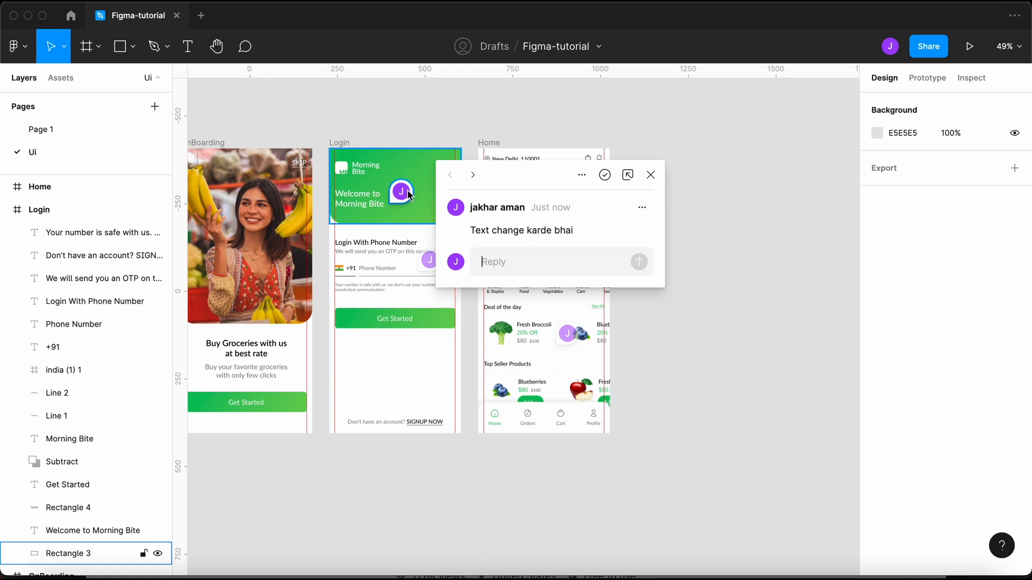
{"action": "left_click", "coordinate": [480, 269]}
{"action": "type", "text": "j;asjf;"}
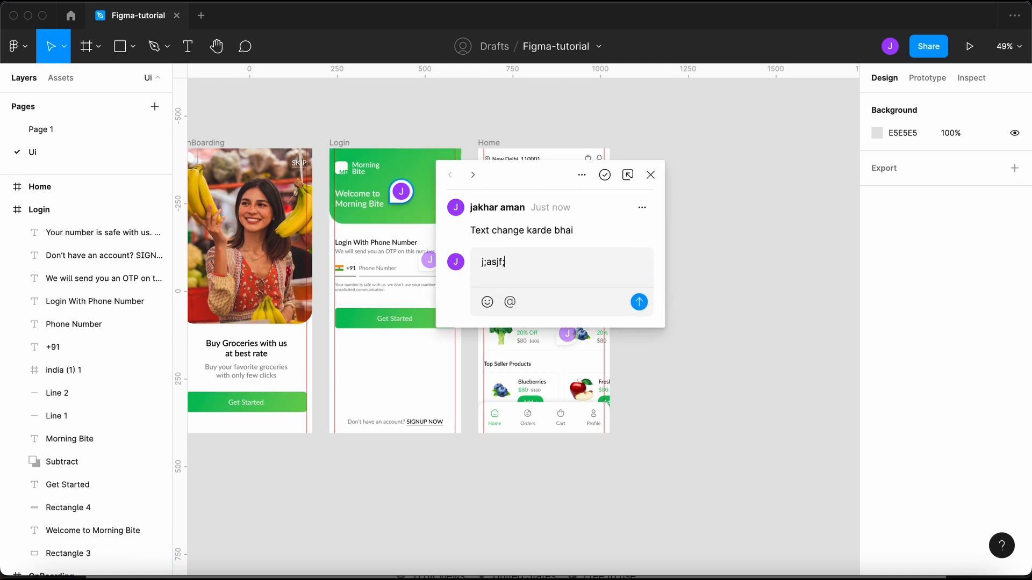
{"action": "key", "text": "BackSpace"}
{"action": "key", "text": "BackSpace"}
{"action": "key", "text": "BackSpace"}
{"action": "key", "text": "BackSpace"}
{"action": "key", "text": "BackSpace"}
{"action": "key", "text": "BackSpace"}
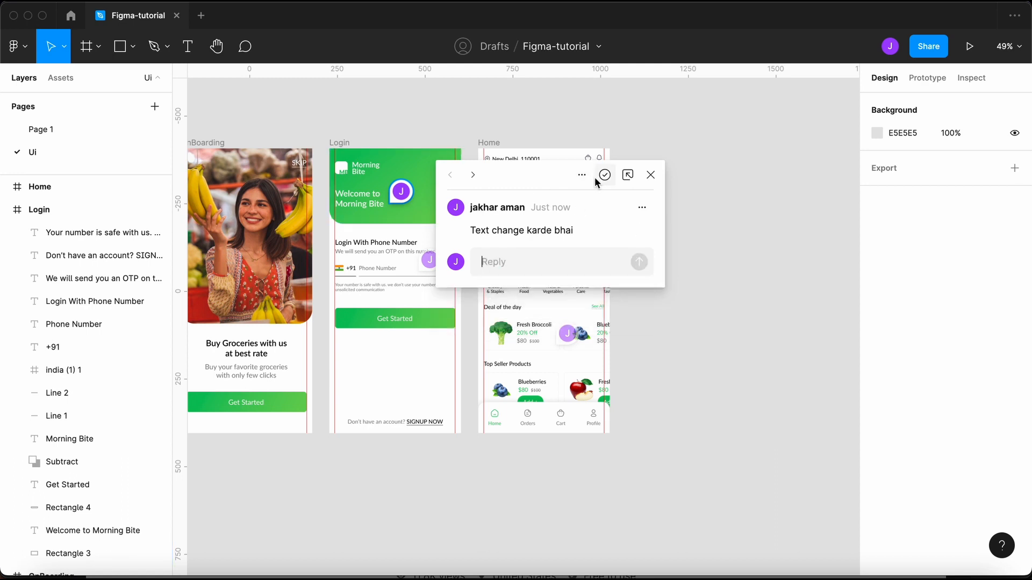
{"action": "left_click", "coordinate": [650, 176]}
- Resolve the Login, email login and looking great comment threads
{"action": "left_click", "coordinate": [399, 189]}
{"action": "left_click", "coordinate": [603, 175]}
{"action": "left_click", "coordinate": [430, 260]}
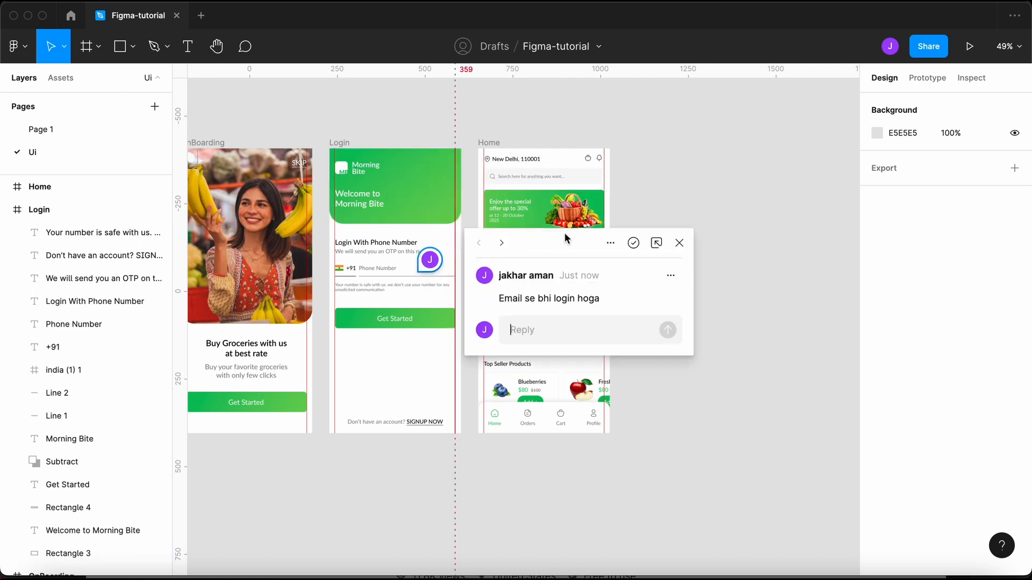
{"action": "left_click", "coordinate": [633, 242]}
{"action": "left_click", "coordinate": [569, 332]}
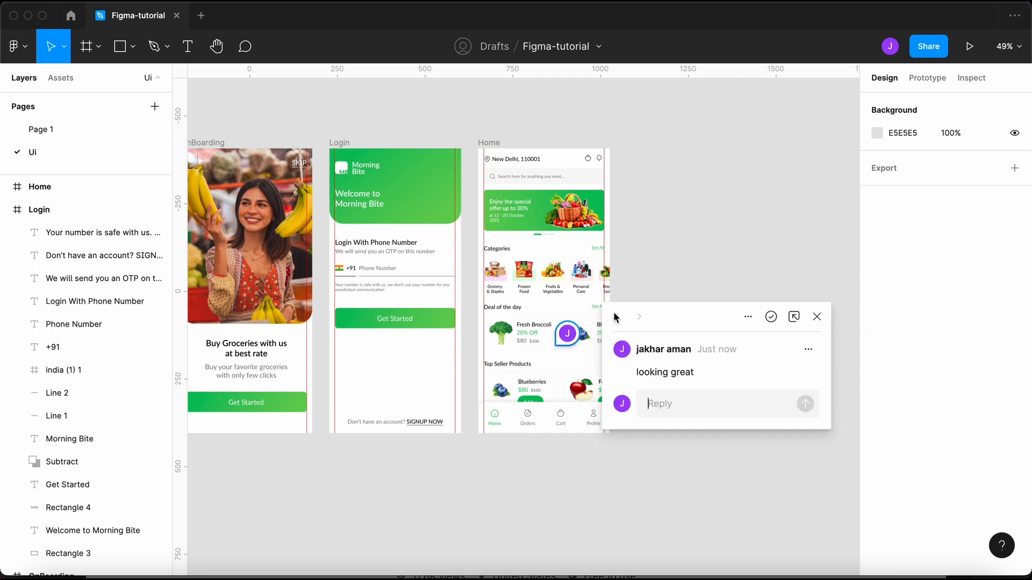
{"action": "left_click", "coordinate": [771, 316]}
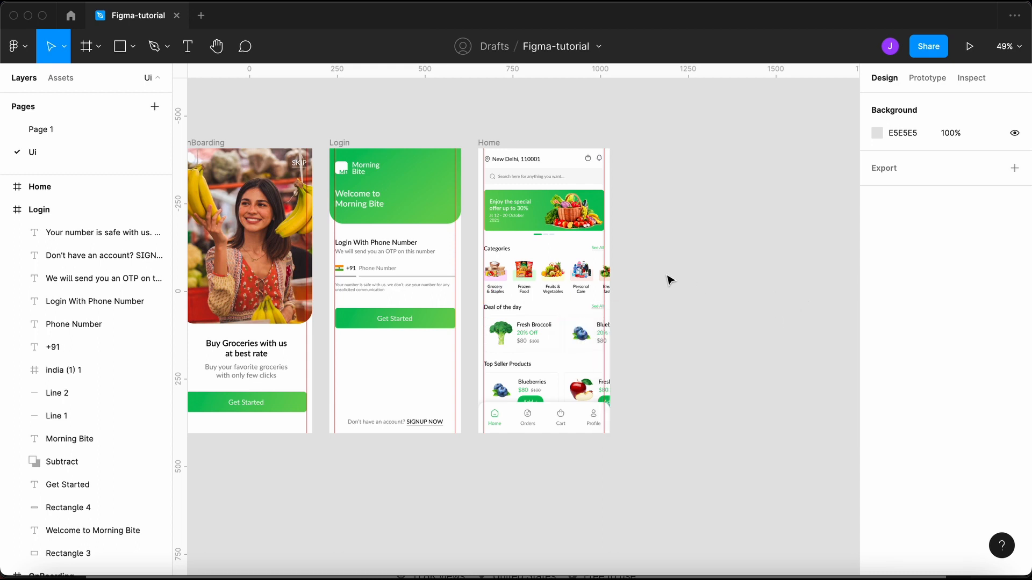
- Switch to Page 1 and then back to the Ui page
{"action": "scroll", "coordinate": [430, 279], "scroll_direction": "left", "scroll_amount": 3}
{"action": "left_click", "coordinate": [125, 129]}
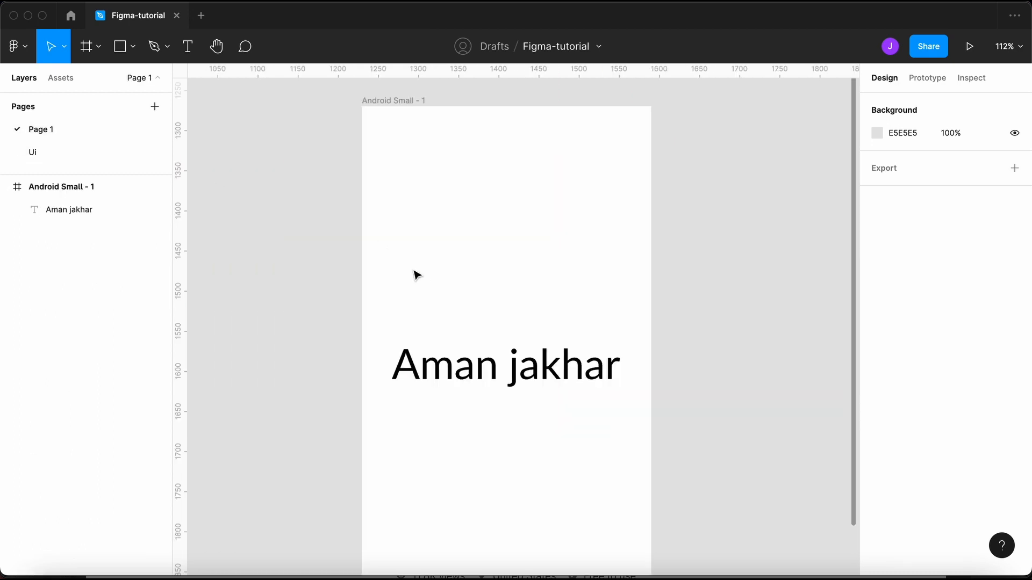
{"action": "scroll", "coordinate": [422, 279], "scroll_direction": "down", "scroll_amount": 5}
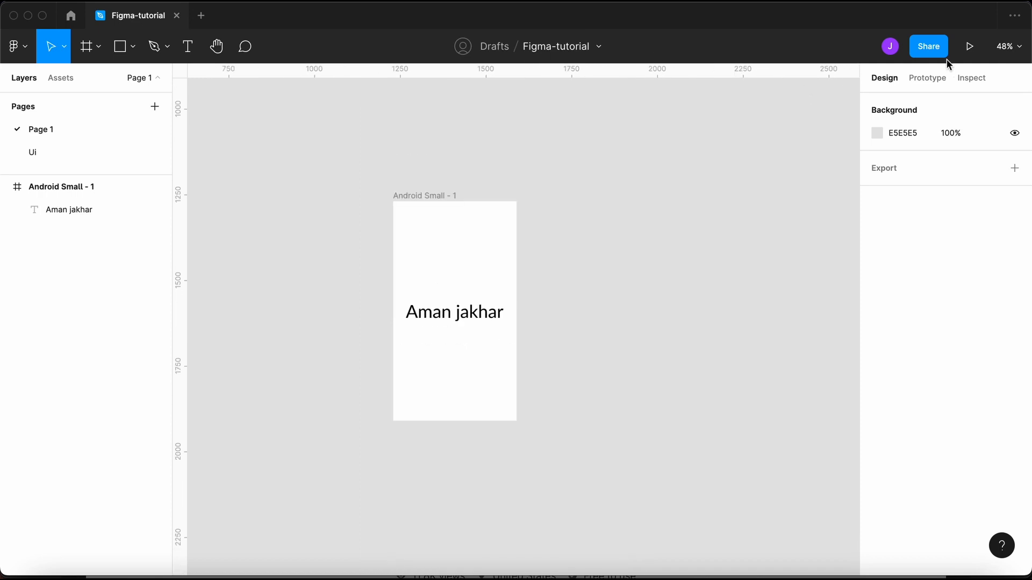
{"action": "left_click", "coordinate": [94, 157]}
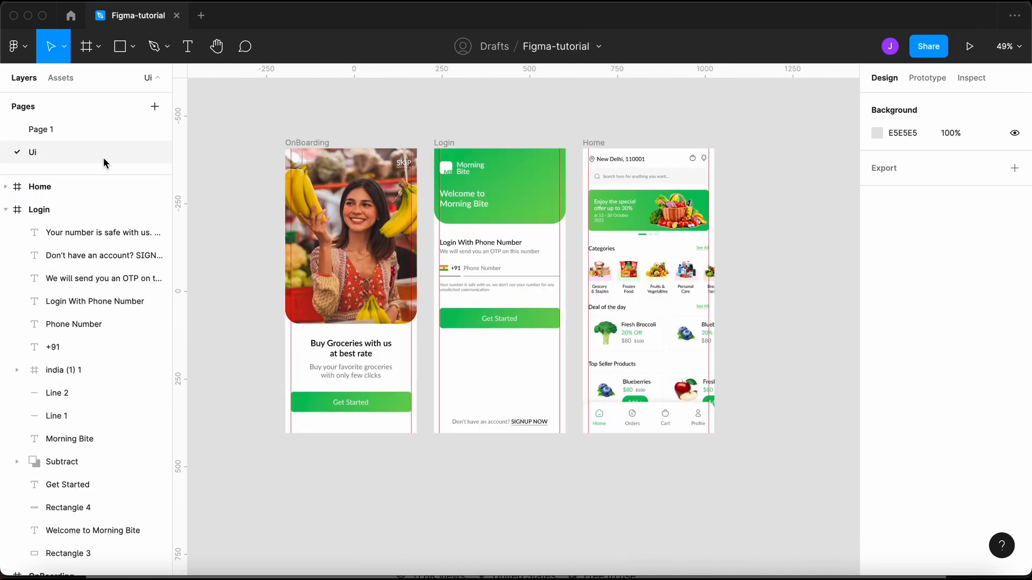